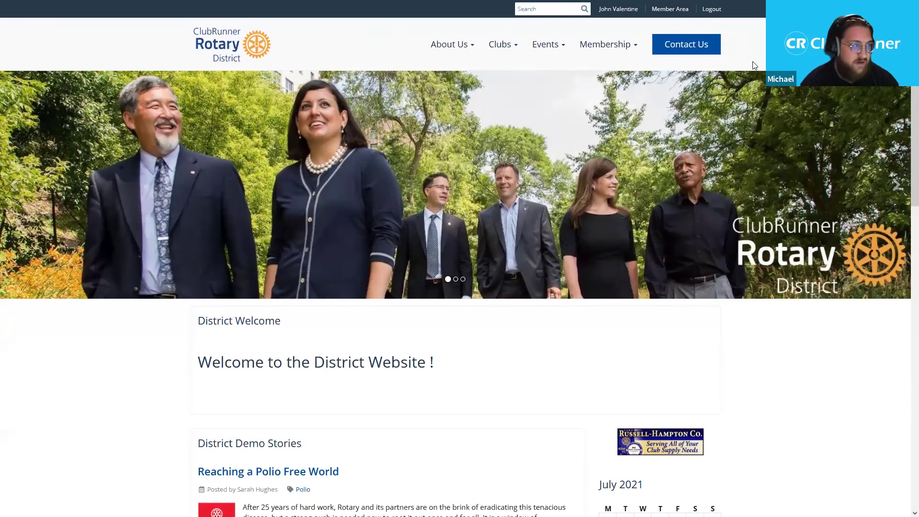
# - Log out of the district website and return to the ClubRunner member login page
pyautogui.click(712, 9)
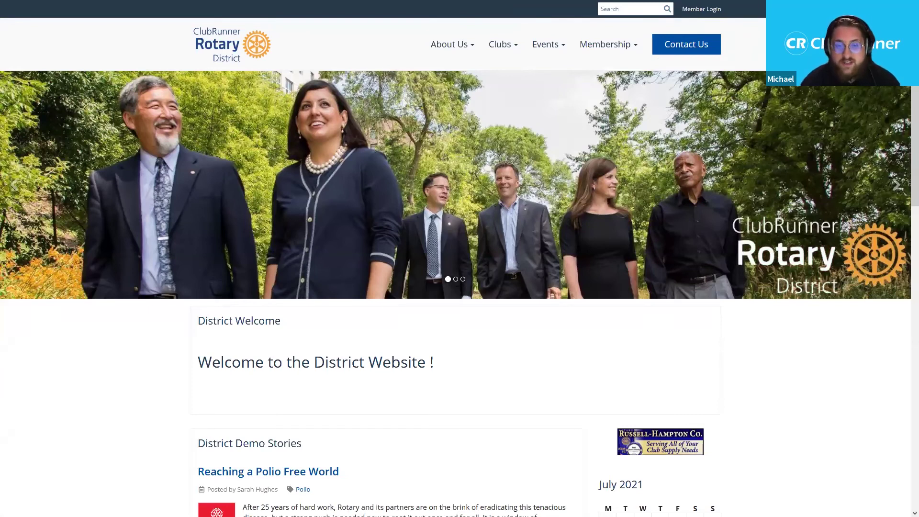
pyautogui.click(710, 11)
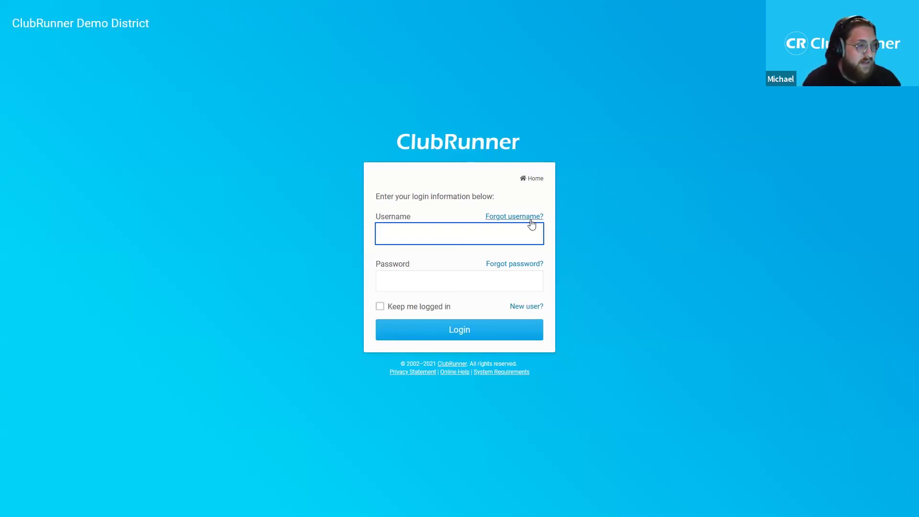
# - Back out of password recovery and sign in with the account's username and password
pyautogui.click(513, 269)
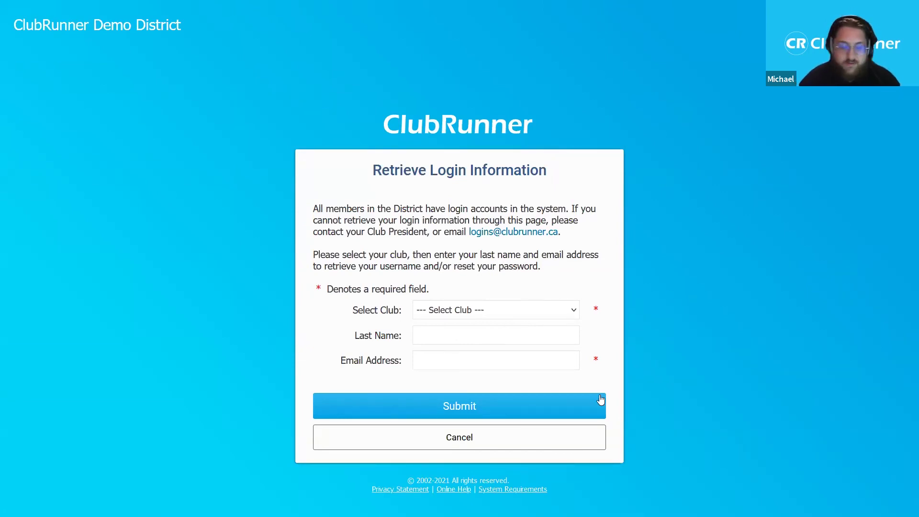
pyautogui.click(539, 451)
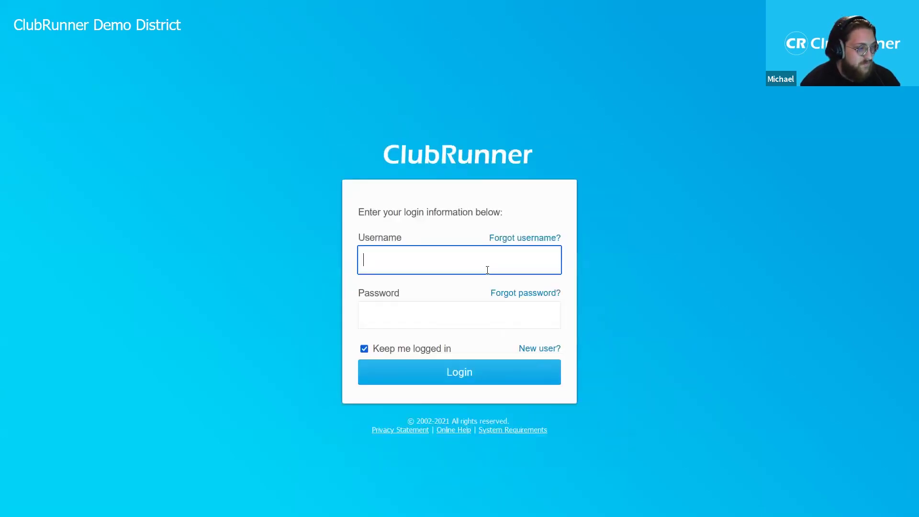
pyautogui.press('Tab')
pyautogui.press('Tab')
pyautogui.write('••••')
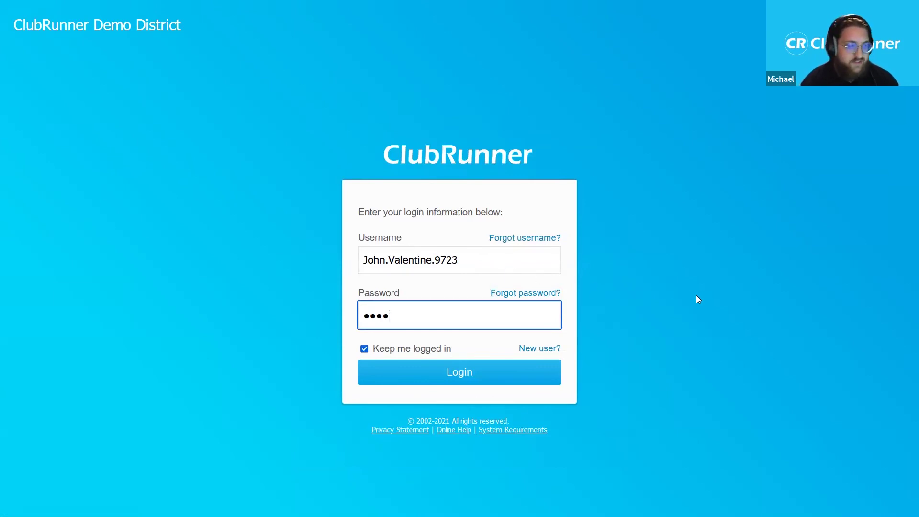
pyautogui.click(483, 381)
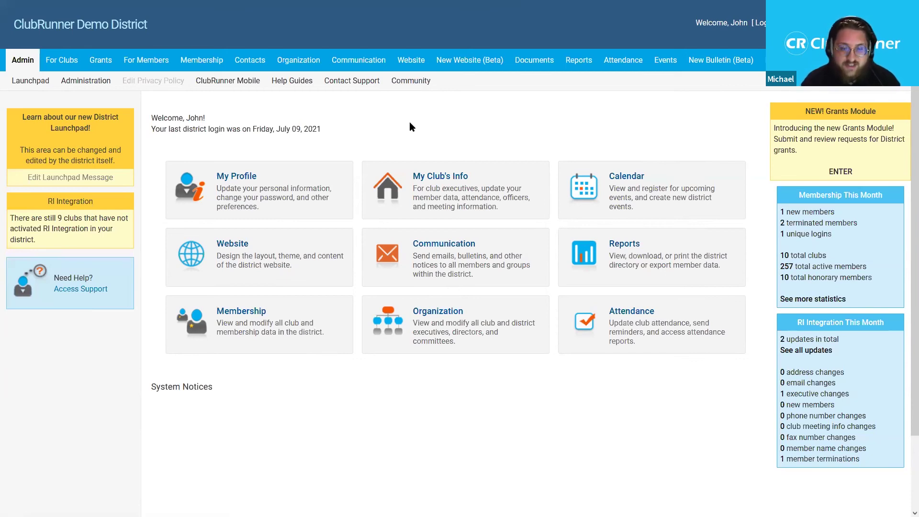
# - Go to For Clubs > Define Club Executives for Green Town's 2021-22 positions
pyautogui.click(61, 60)
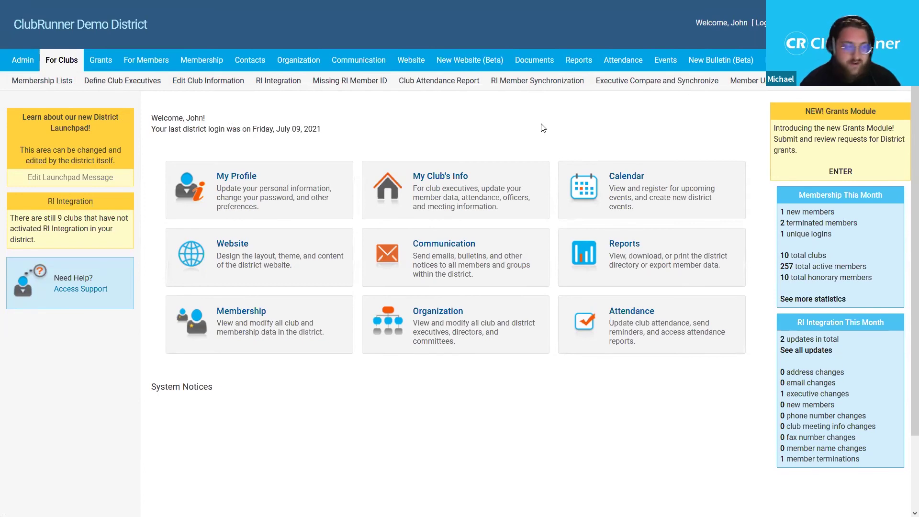
pyautogui.click(111, 85)
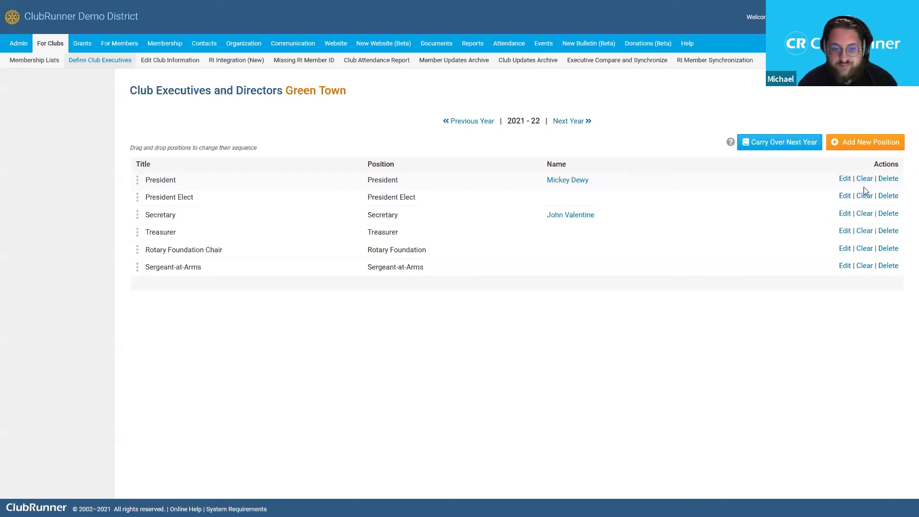
pyautogui.moveTo(305, 91); pyautogui.dragTo(340, 108)
pyautogui.click(341, 108)
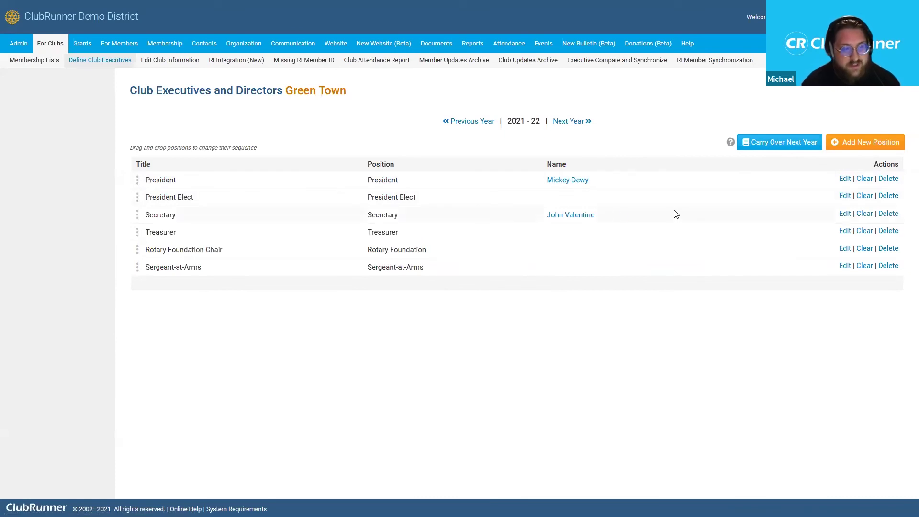
# - Start a new Green Town executive position with its position type set to Other
pyautogui.click(865, 152)
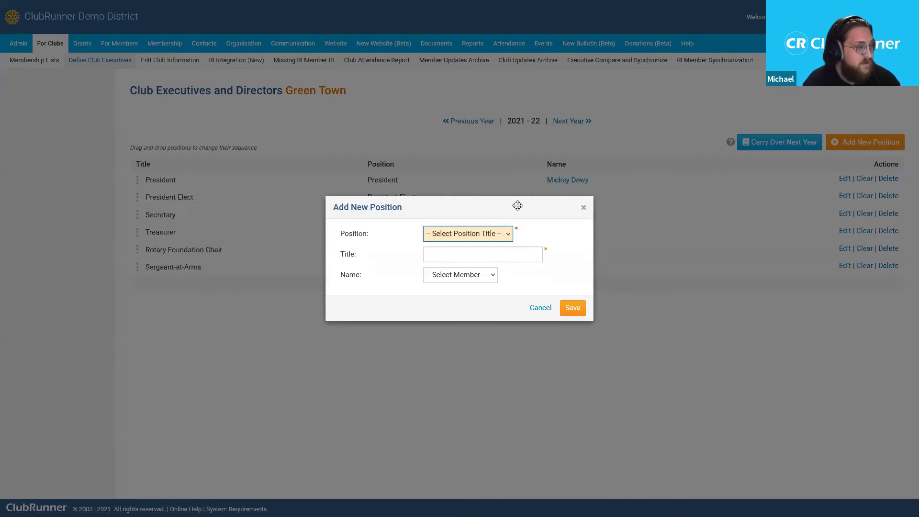
pyautogui.click(461, 236)
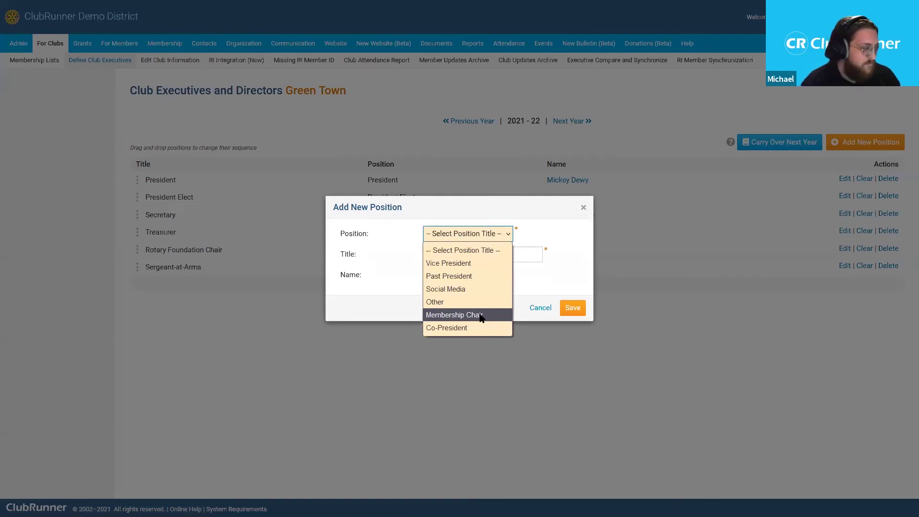
pyautogui.click(424, 249)
pyautogui.click(460, 236)
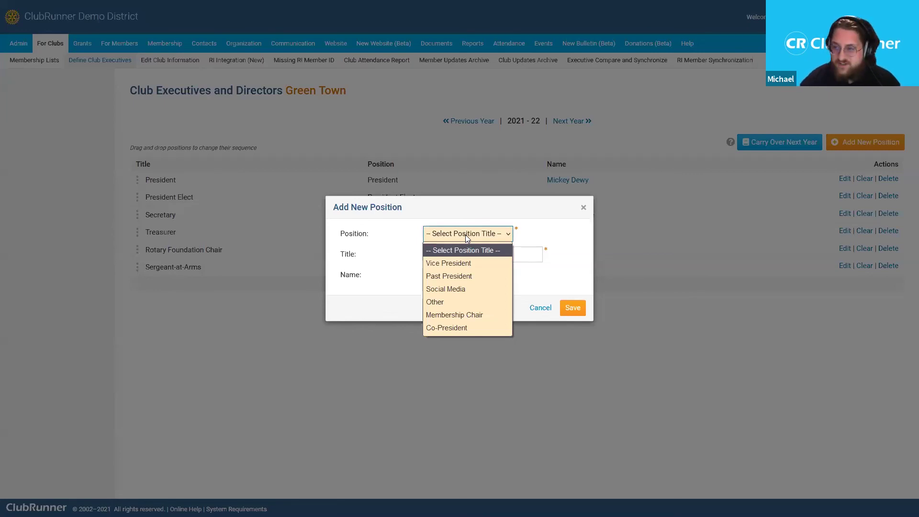
pyautogui.click(381, 237)
pyautogui.click(485, 235)
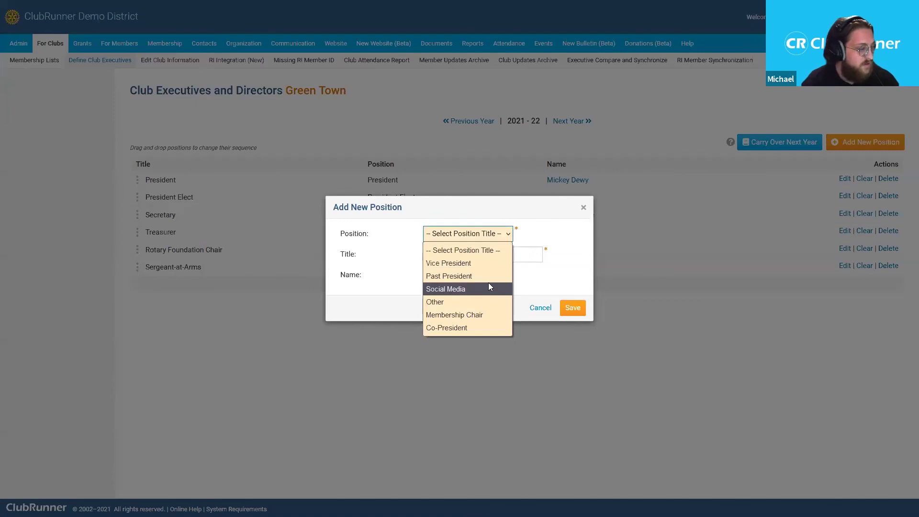
pyautogui.click(481, 306)
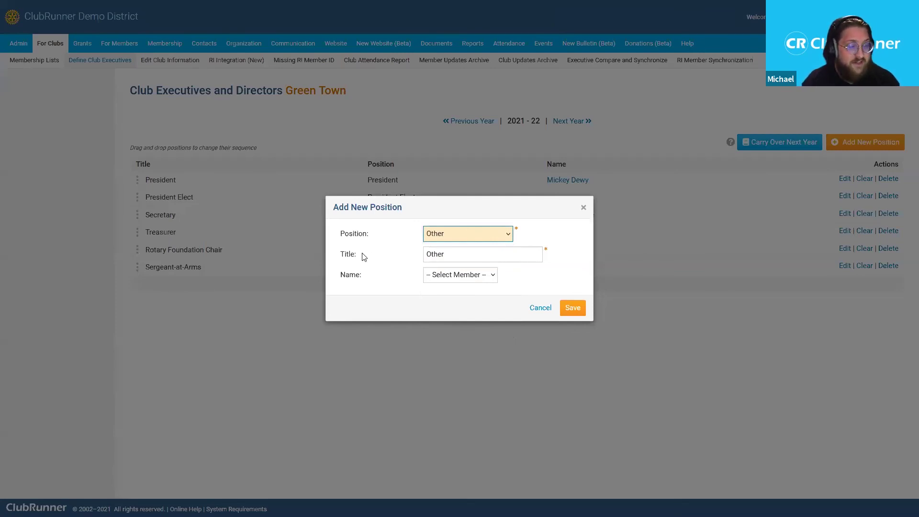
pyautogui.moveTo(360, 254); pyautogui.dragTo(339, 256)
pyautogui.click(339, 256)
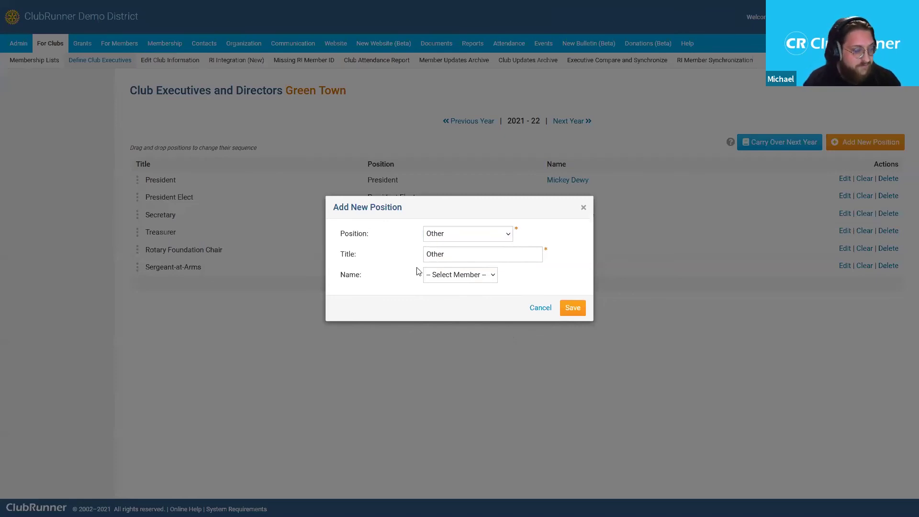
# - Retitle the new position 'Executive Secretary' and assign a club member to it
pyautogui.doubleClick(510, 256)
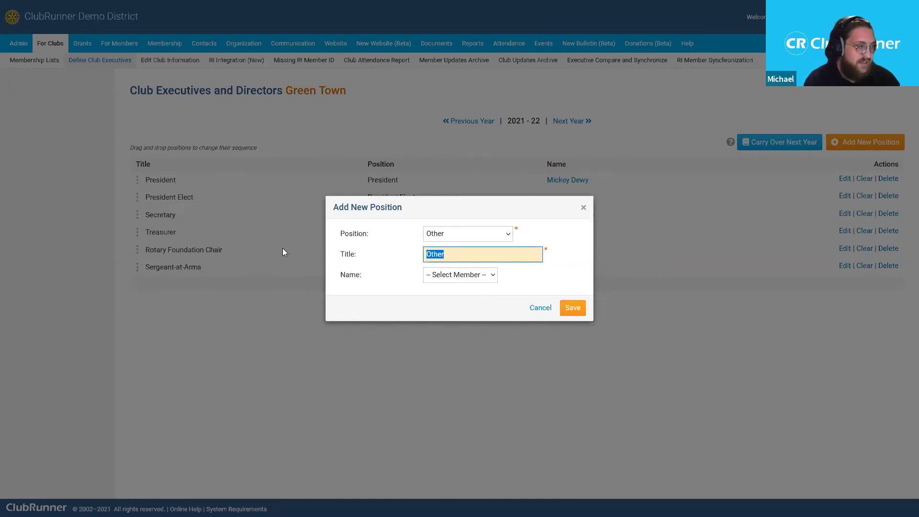
pyautogui.write('Executive Secre')
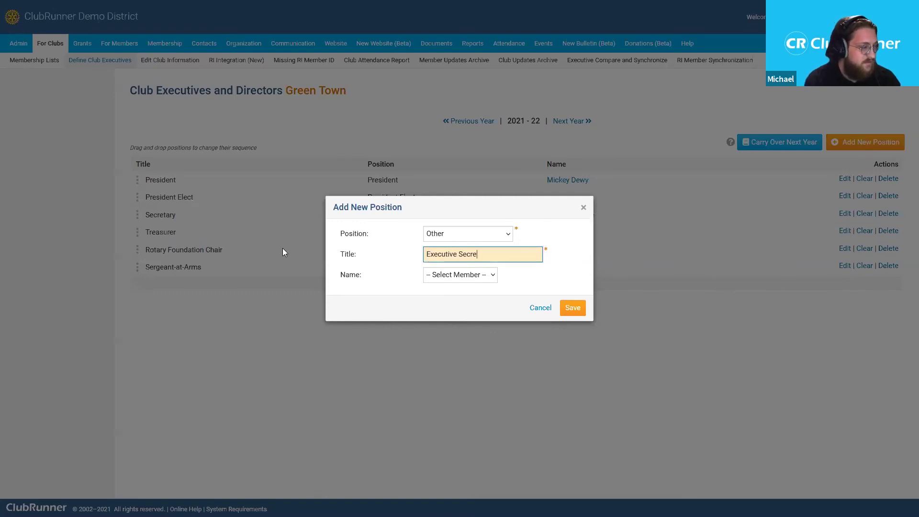
pyautogui.write('tary')
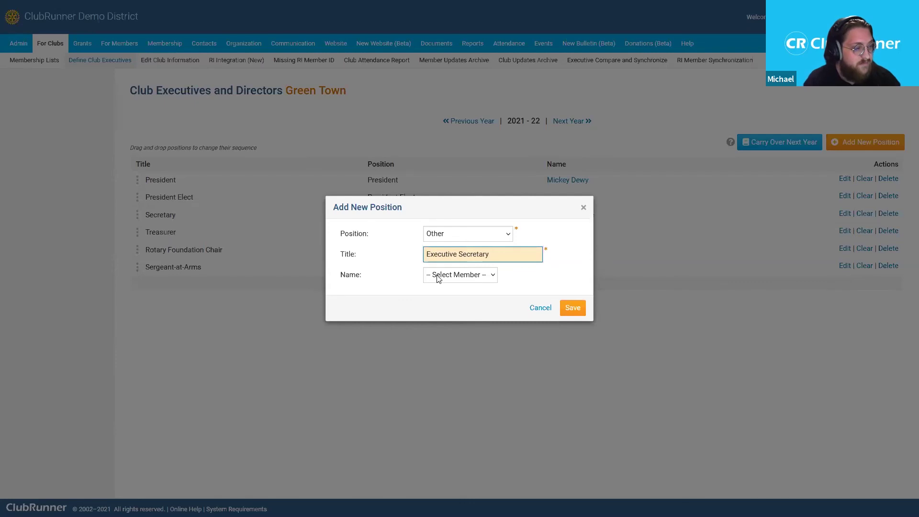
pyautogui.click(490, 276)
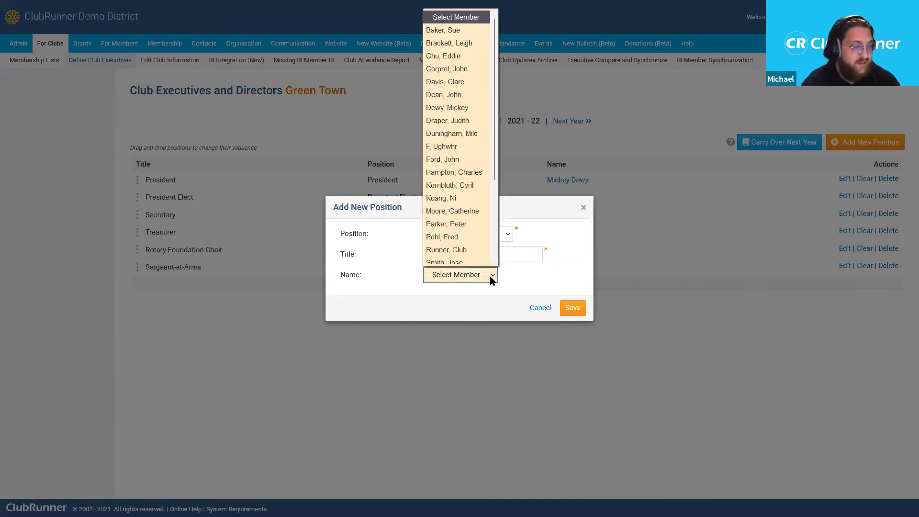
pyautogui.moveTo(493, 121); pyautogui.dragTo(491, 171)
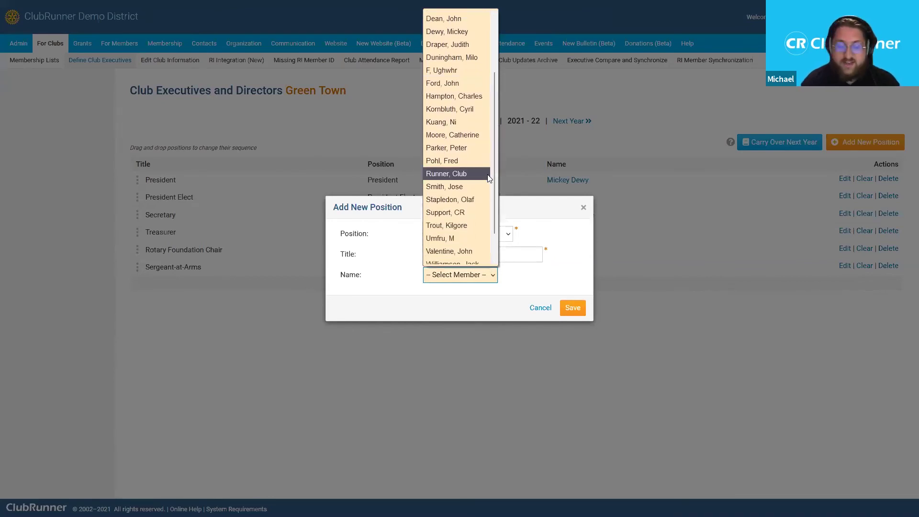
pyautogui.moveTo(496, 177); pyautogui.dragTo(494, 200)
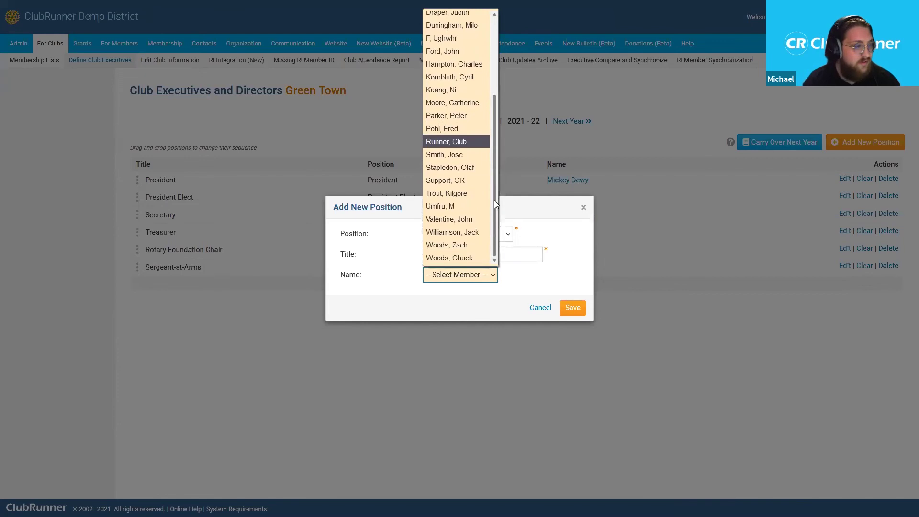
pyautogui.click(476, 173)
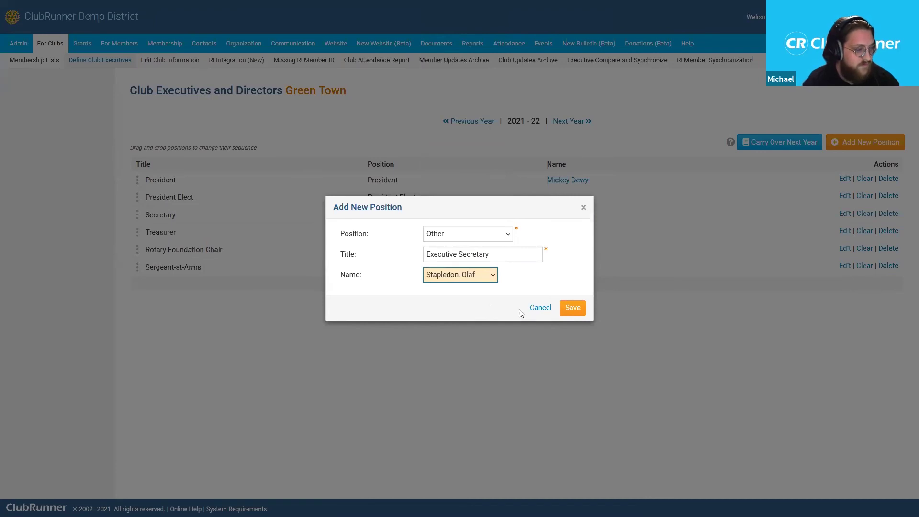
# - Save the Executive Secretary position, then bring up the Rotary Foundation Chair for editing
pyautogui.click(572, 308)
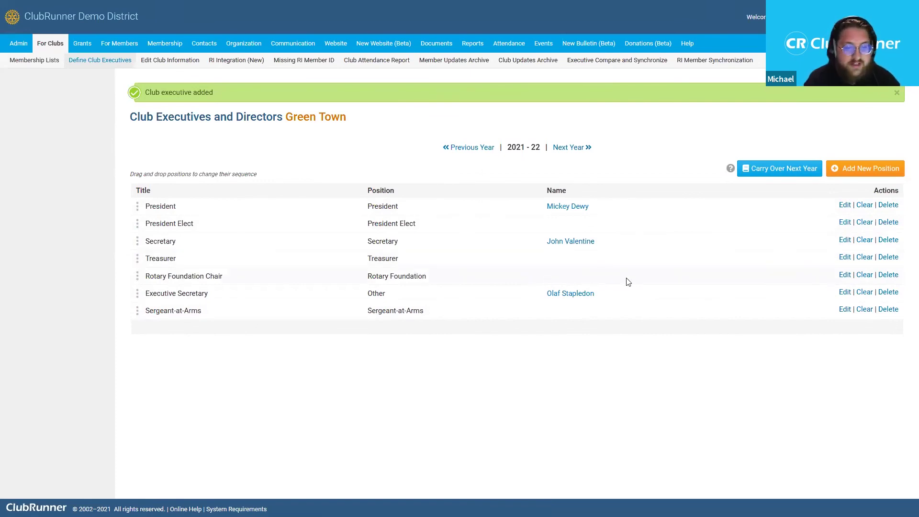
pyautogui.click(845, 278)
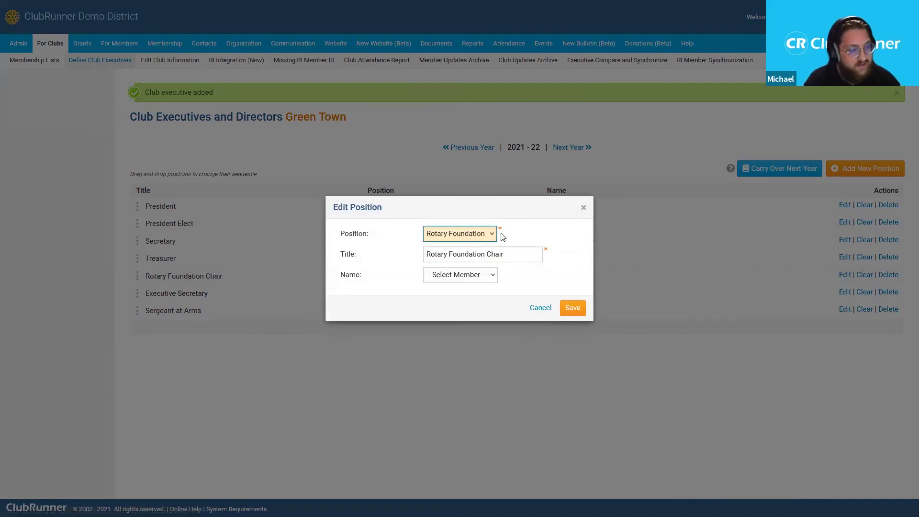
# - Assign a club member as Rotary Foundation Chair and save the position
pyautogui.click(479, 277)
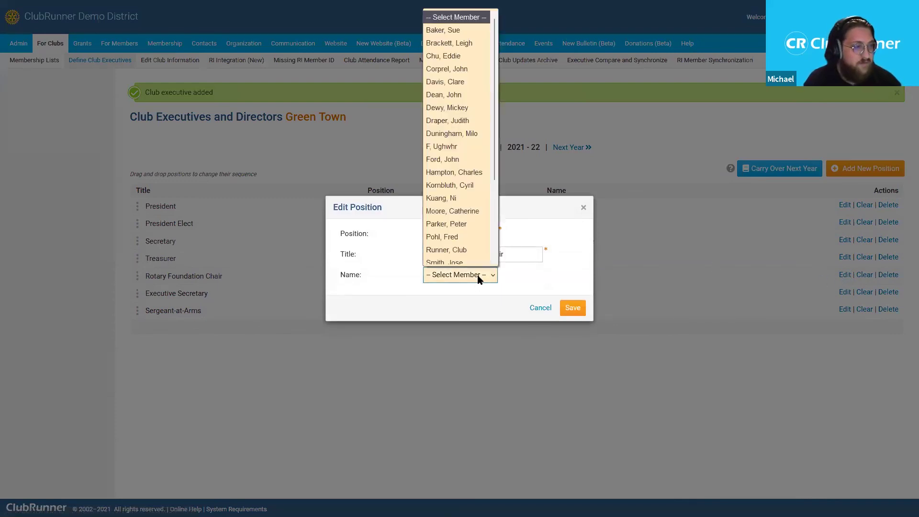
pyautogui.click(478, 122)
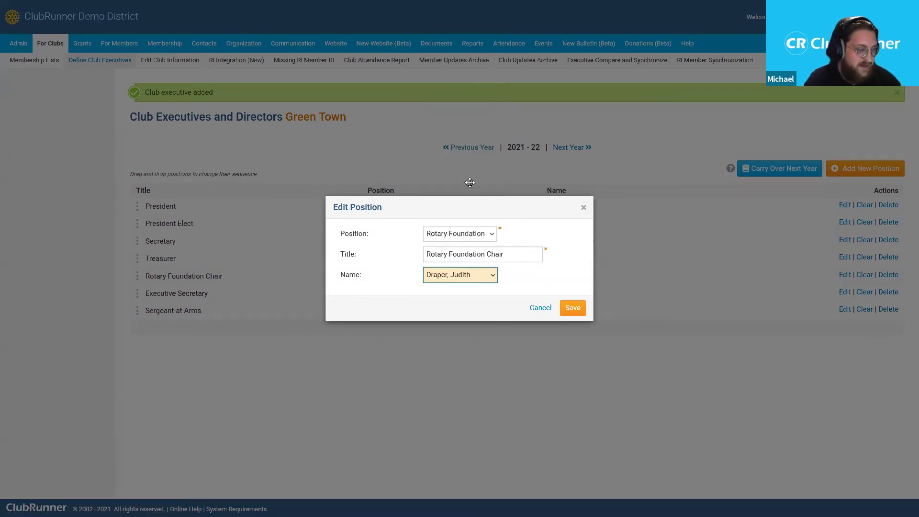
pyautogui.click(573, 310)
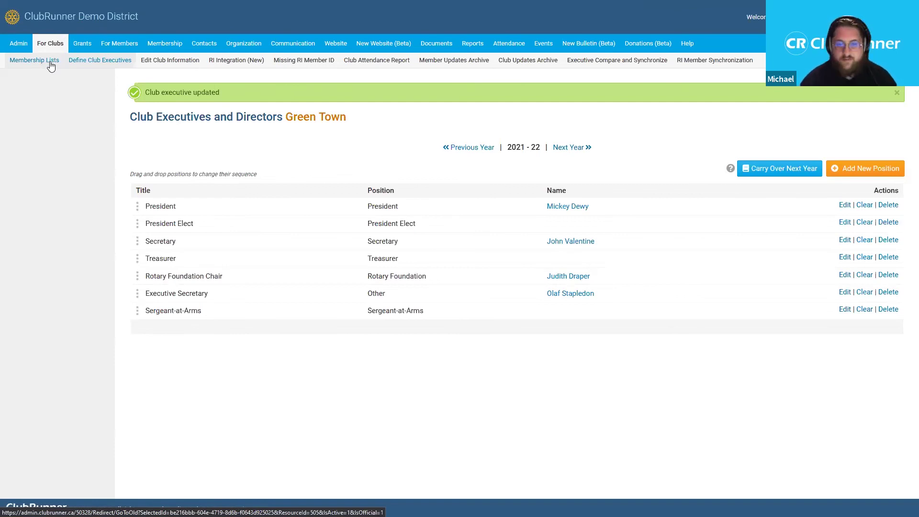
pyautogui.click(51, 66)
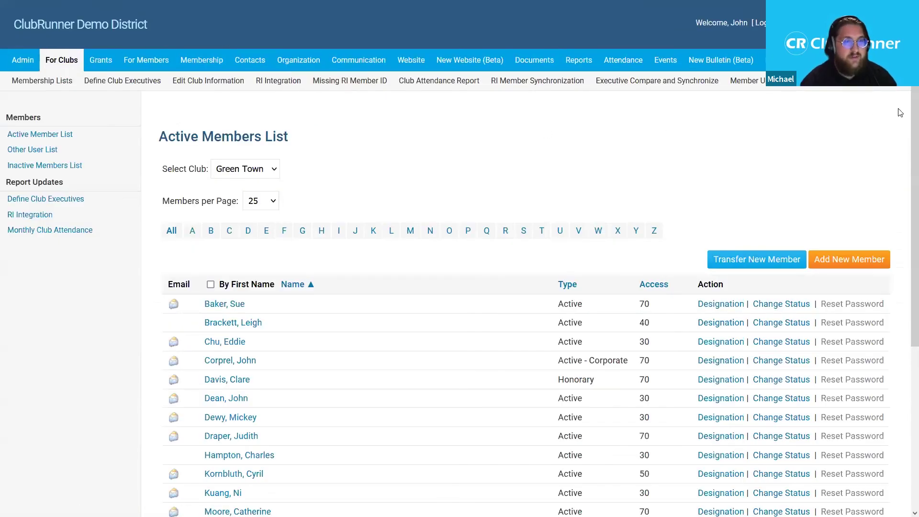
pyautogui.scroll(-2, 905, 125)
pyautogui.scroll(-4, 905, 126)
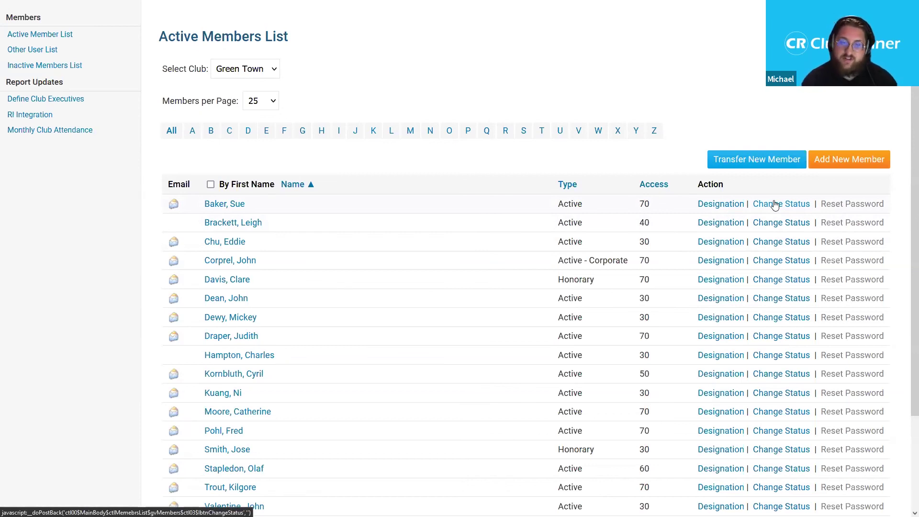
# - Open a blank New Member form for Green Town and scroll through its fields
pyautogui.click(868, 164)
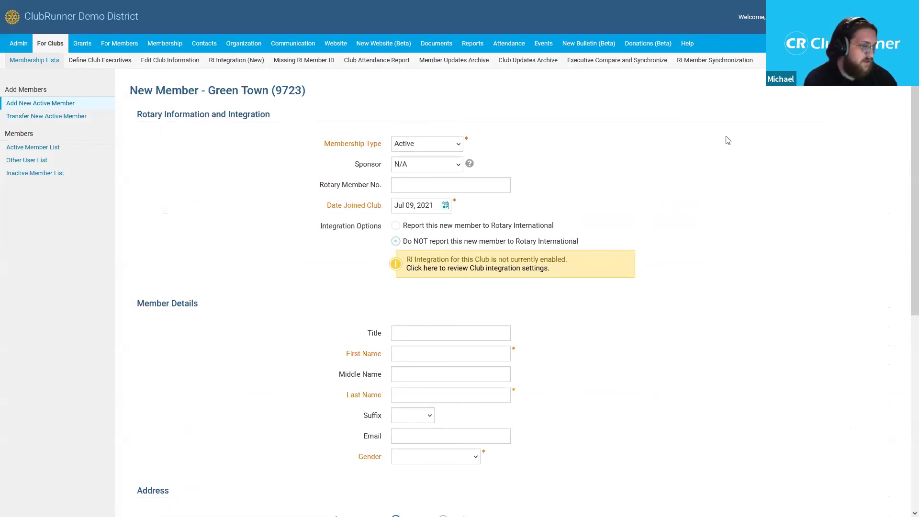
pyautogui.scroll(-2, 905, 167)
pyautogui.scroll(-4, 904, 167)
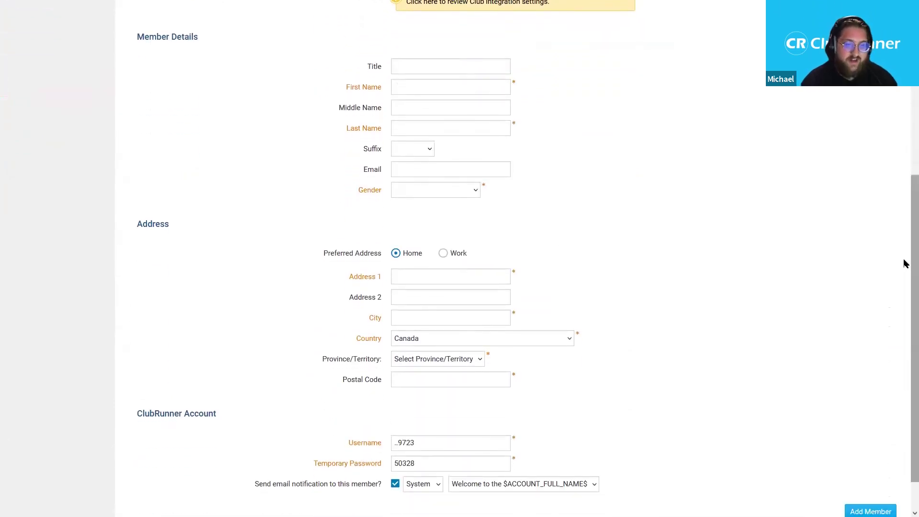
pyautogui.scroll(3, 905, 168)
pyautogui.scroll(1, 905, 164)
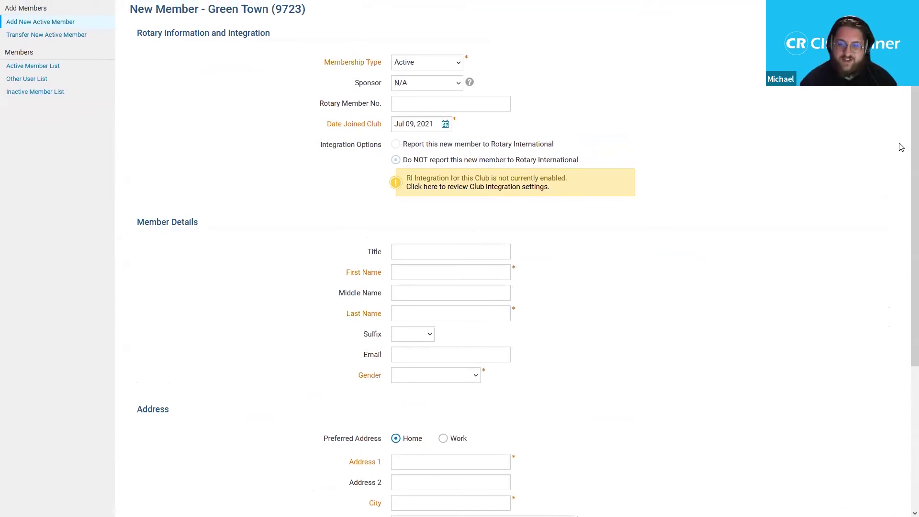
pyautogui.scroll(1, 474, 68)
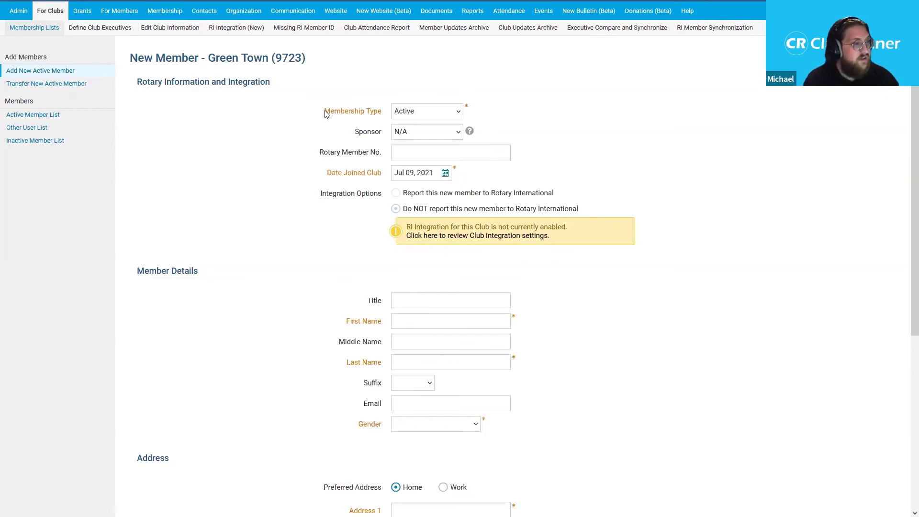
pyautogui.click(433, 115)
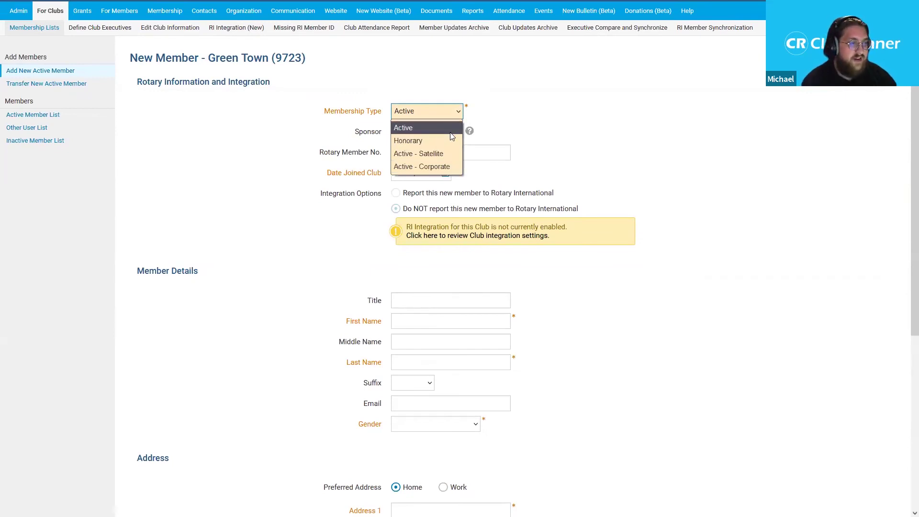
pyautogui.click(451, 133)
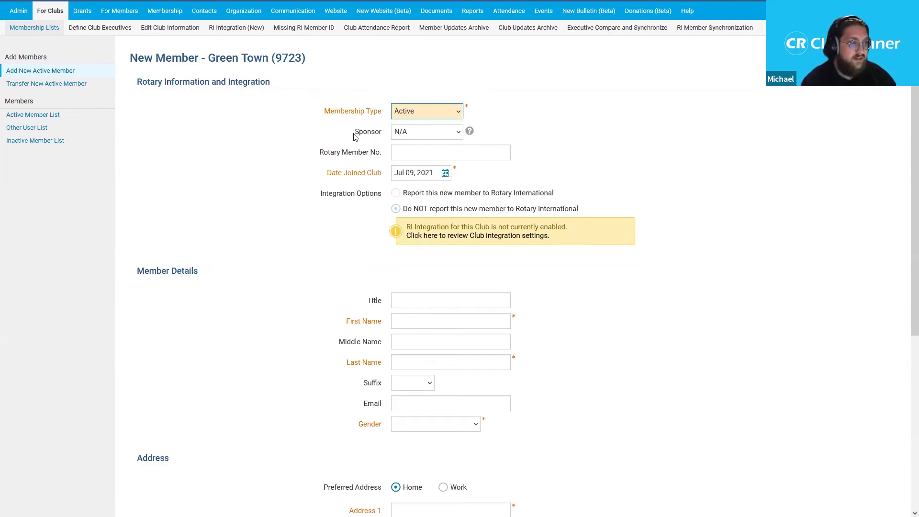
# - Pick an existing club member as the new member's sponsor instead of N/A
pyautogui.click(456, 134)
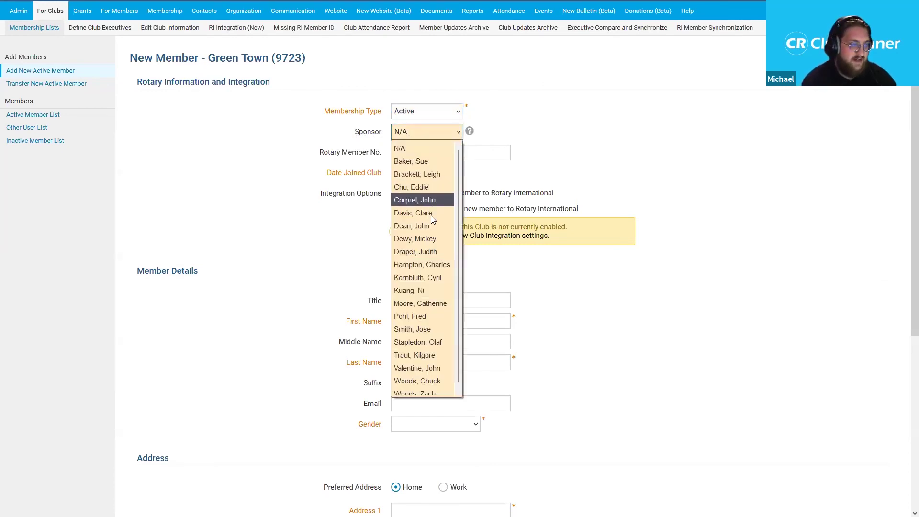
pyautogui.click(440, 307)
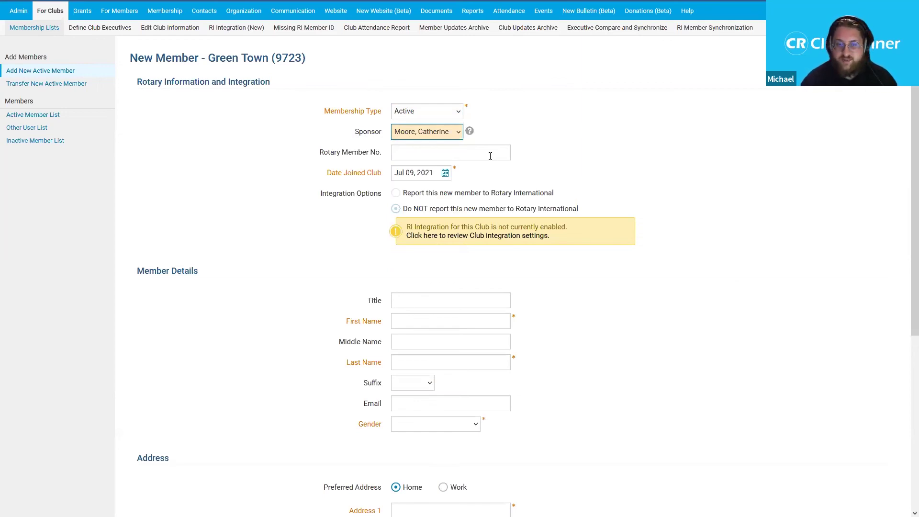
pyautogui.moveTo(906, 114); pyautogui.dragTo(905, 117)
pyautogui.scroll(-1, 905, 117)
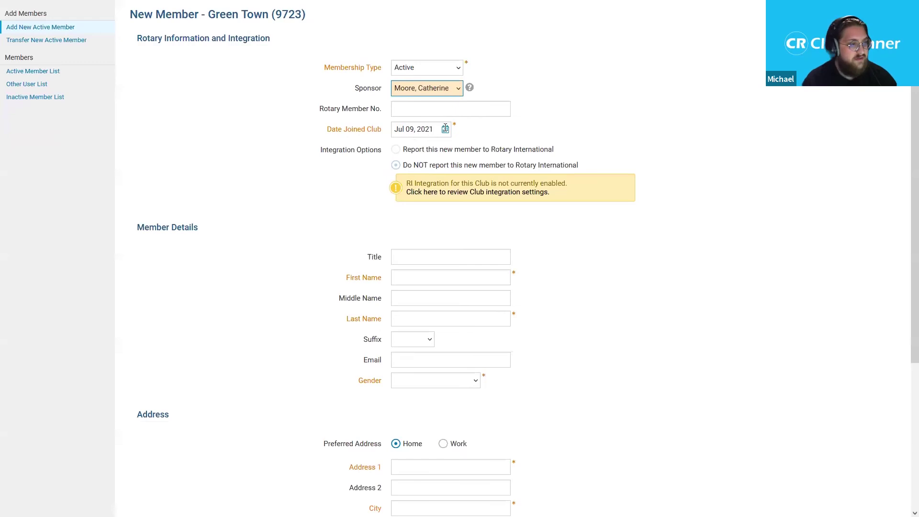
# - Change the Date Joined Club to Jul 01, 2021 using the calendar
pyautogui.click(445, 128)
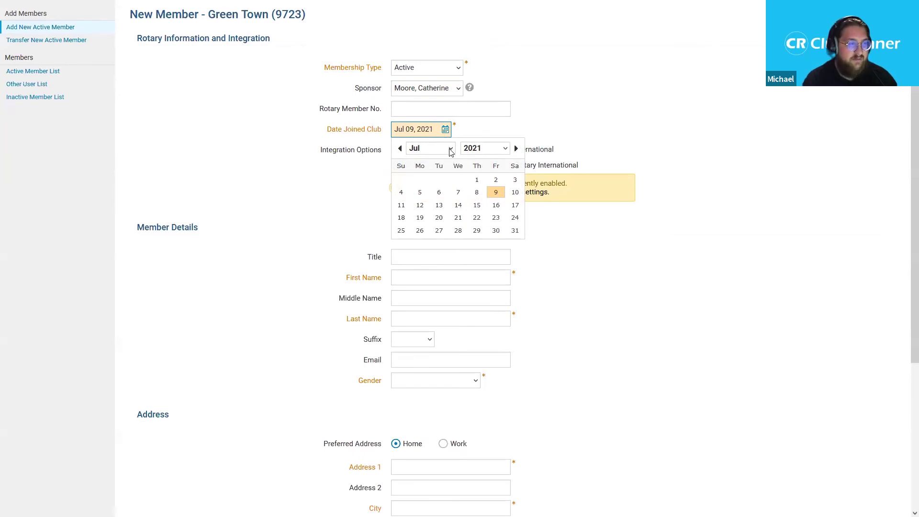
pyautogui.click(450, 151)
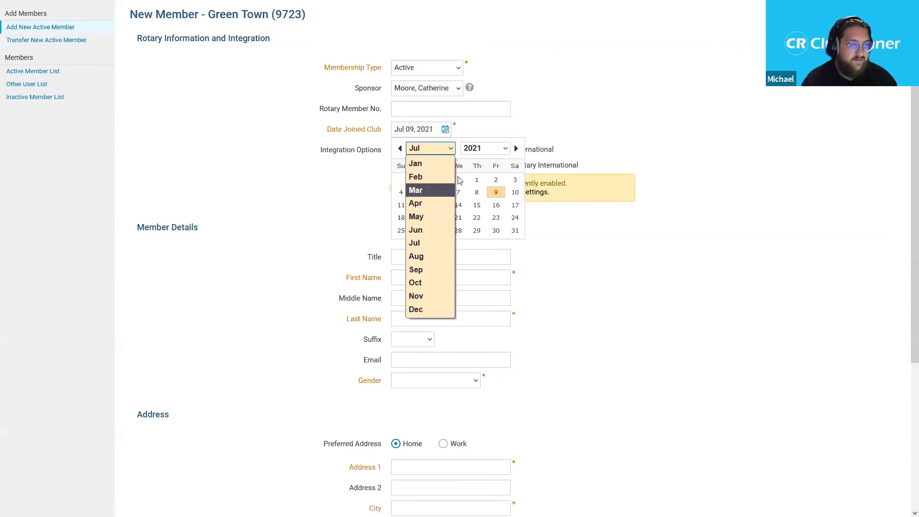
pyautogui.click(484, 148)
pyautogui.click(483, 149)
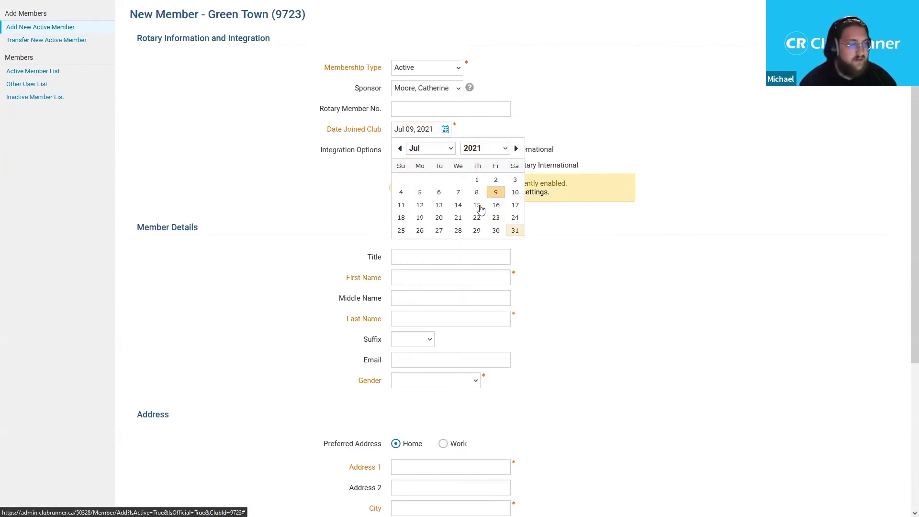
pyautogui.click(477, 180)
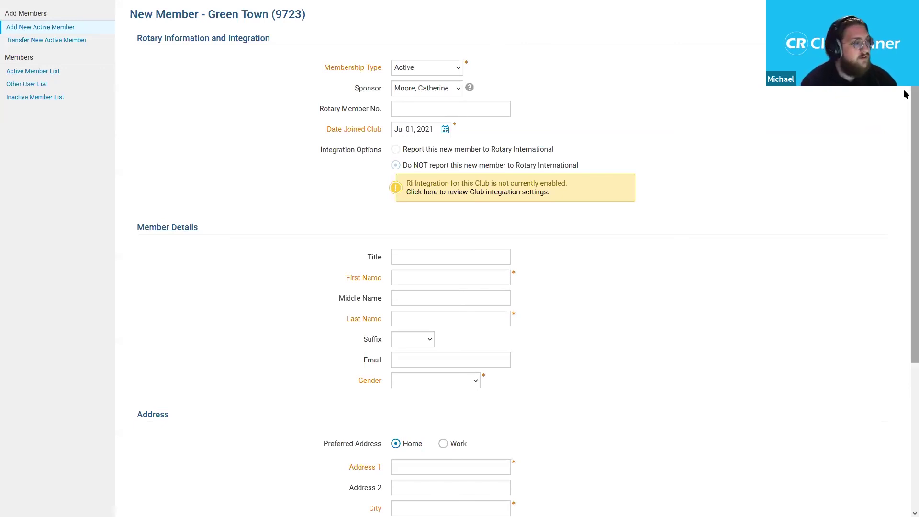
# - Enter title Mr. and the member's first and last names so the username auto-generates
pyautogui.scroll(-3, 905, 168)
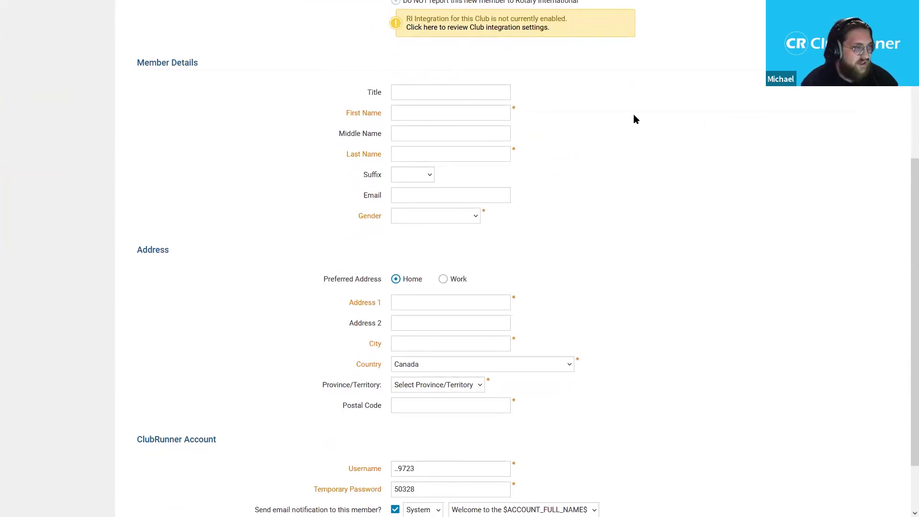
pyautogui.click(473, 91)
pyautogui.write('Mr.')
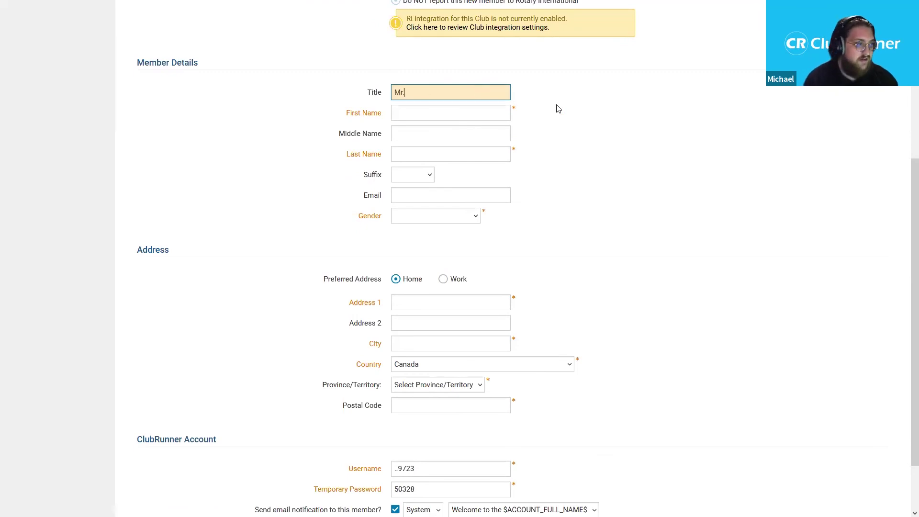
pyautogui.press('Tab')
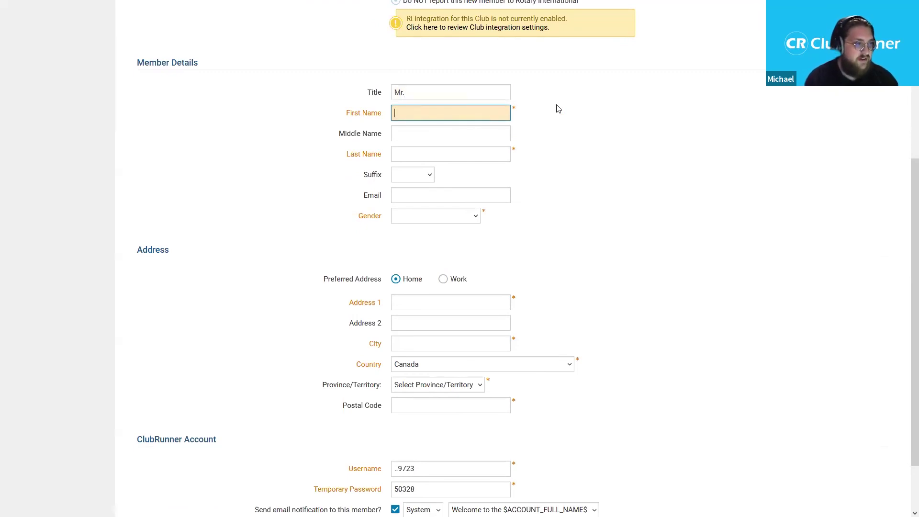
pyautogui.write('Peter')
pyautogui.press('Tab')
pyautogui.press('Tab')
pyautogui.write('Parker')
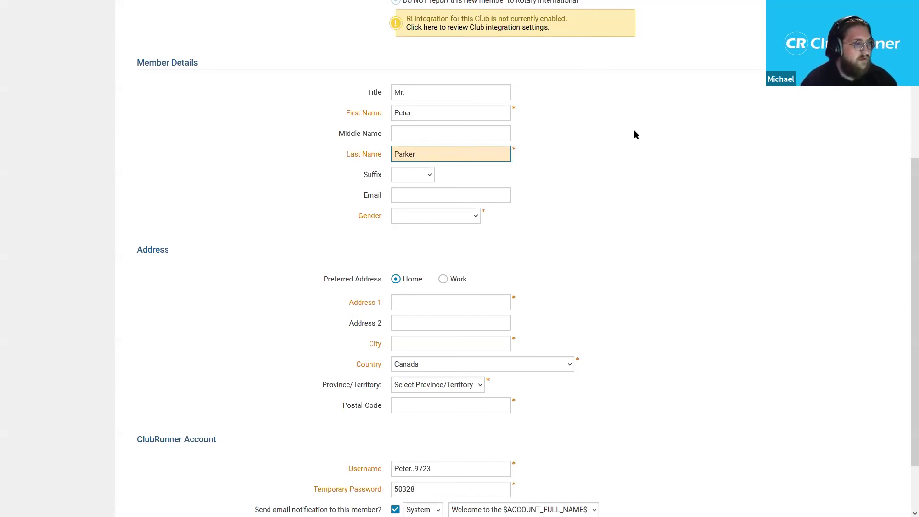
pyautogui.click(642, 102)
pyautogui.scroll(-1, 634, 125)
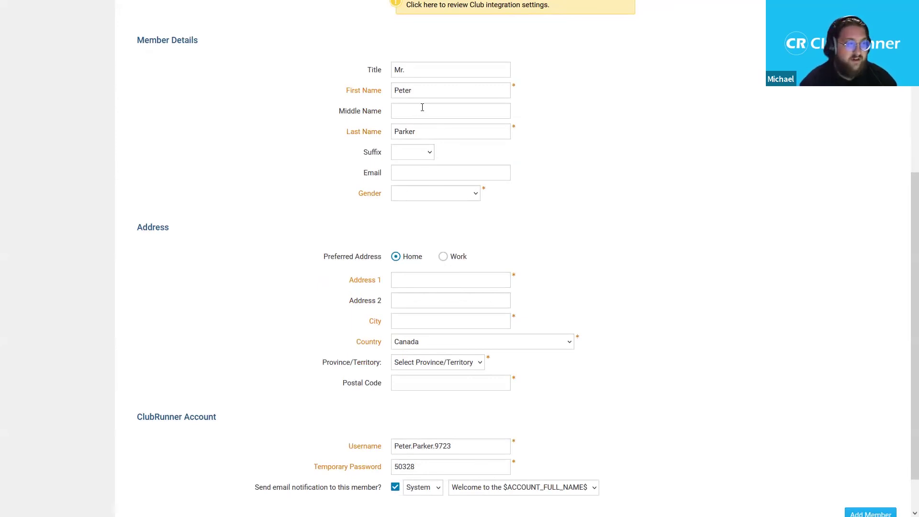
pyautogui.click(417, 148)
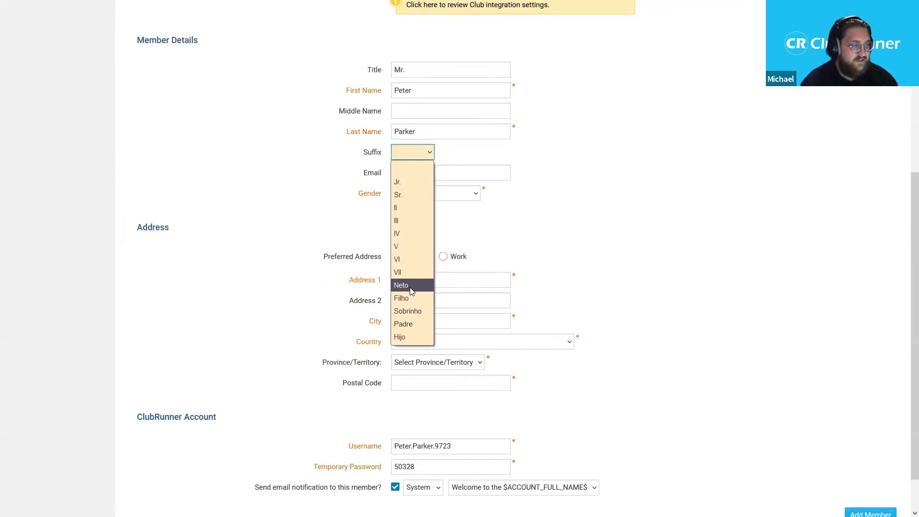
# - Set the suffix to Jr. and fill in the member's e-mail address
pyautogui.click(412, 183)
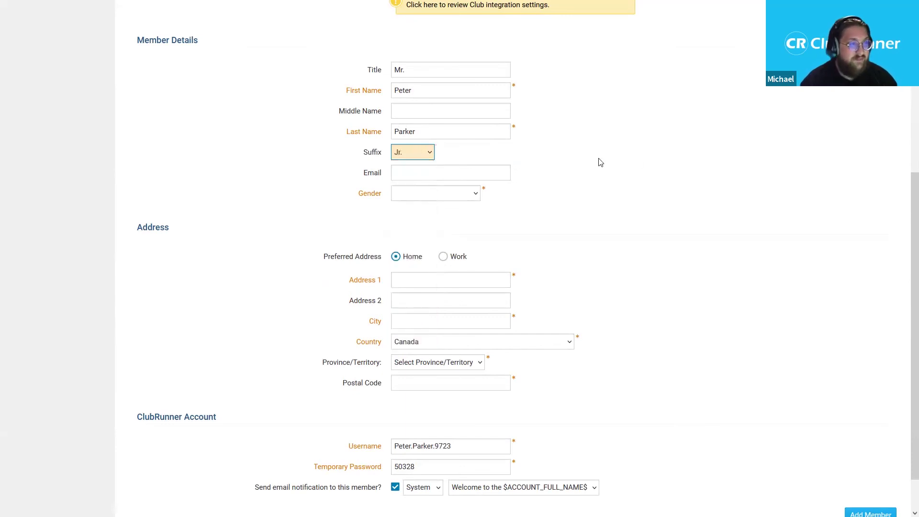
pyautogui.click(475, 178)
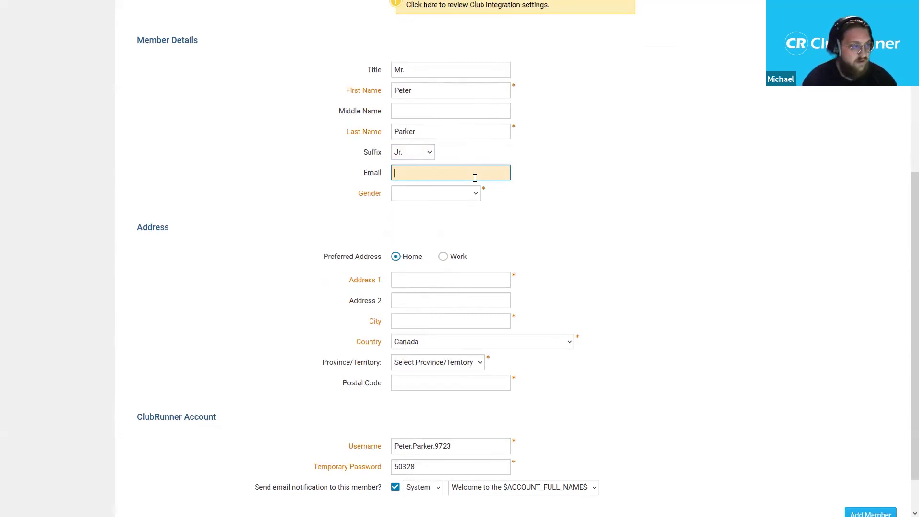
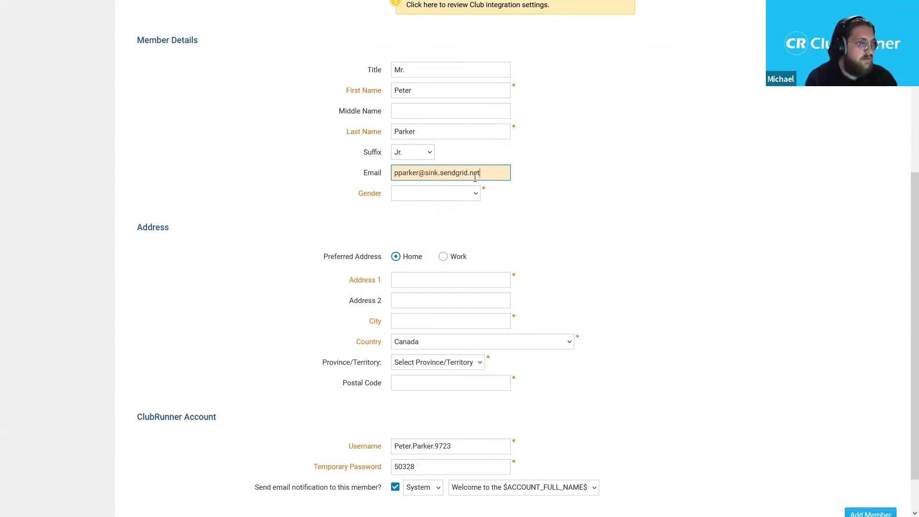
pyautogui.click(474, 197)
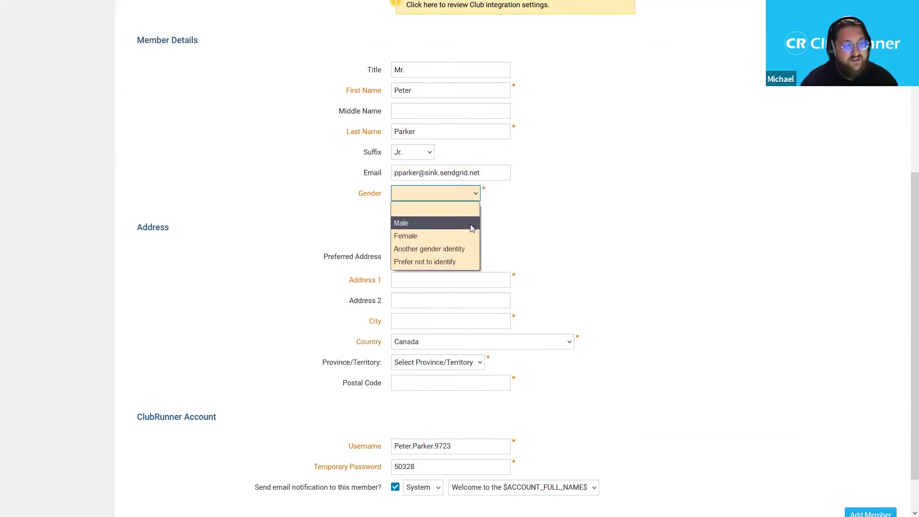
# - Set the member's gender to Male after briefly trying other gender options
pyautogui.click(463, 249)
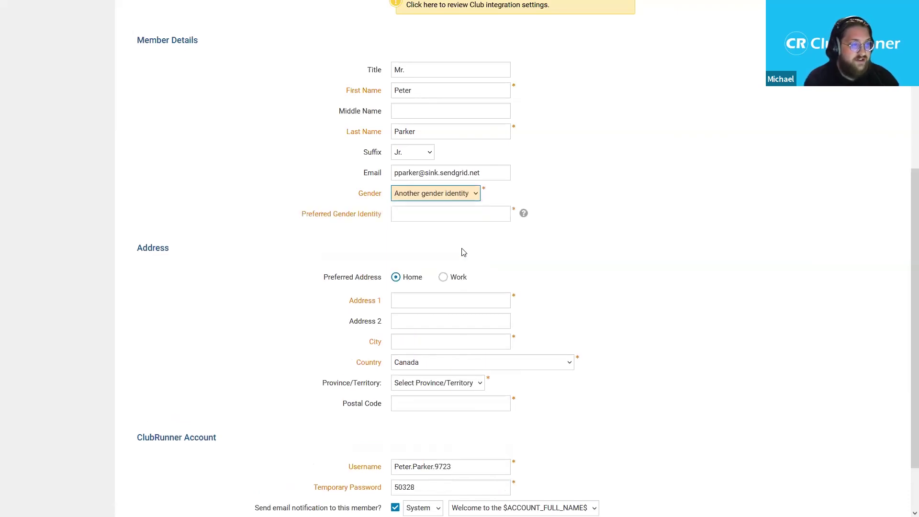
pyautogui.click(471, 198)
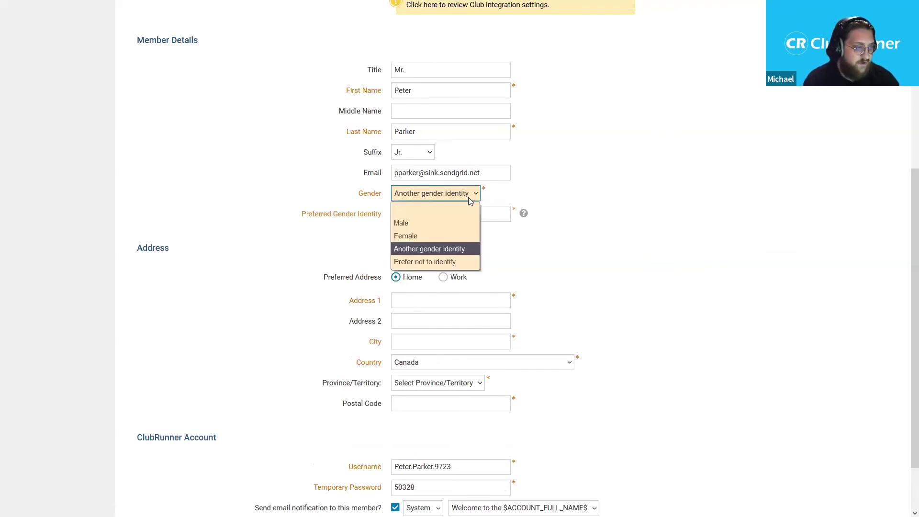
pyautogui.click(461, 262)
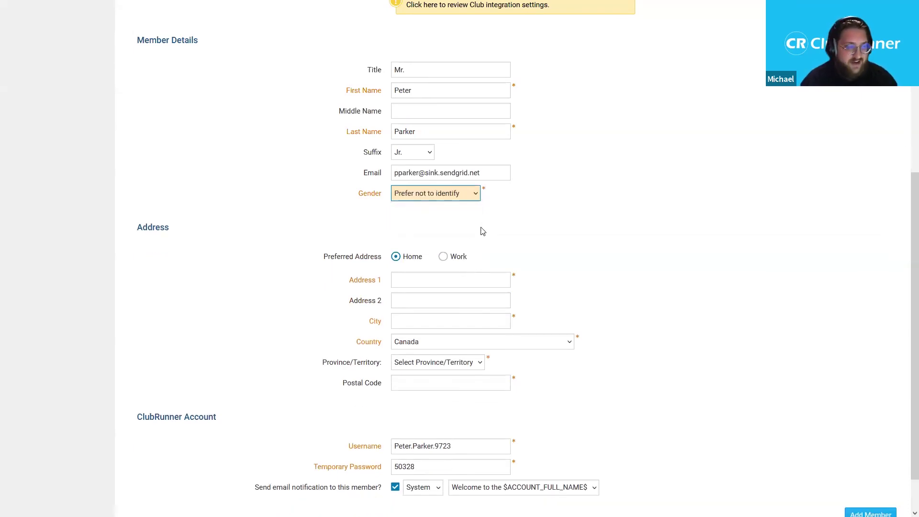
pyautogui.click(457, 199)
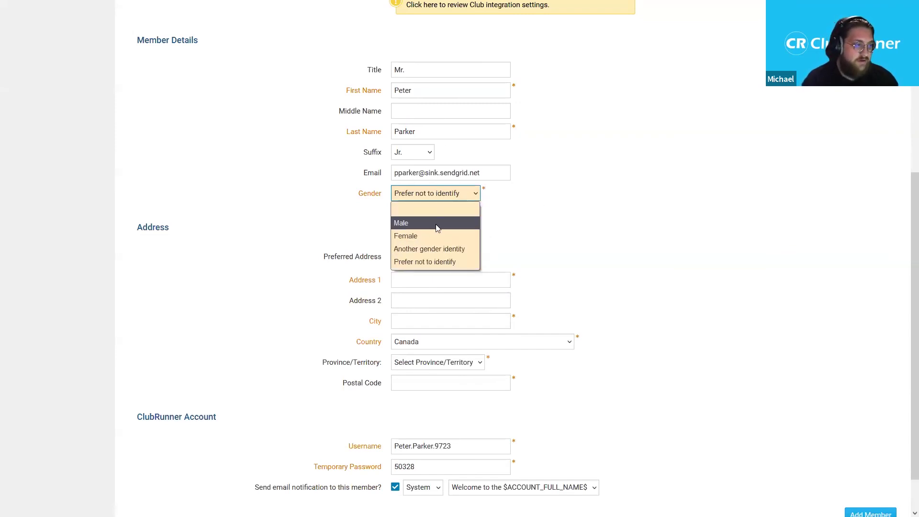
pyautogui.click(438, 224)
pyautogui.moveTo(905, 208); pyautogui.dragTo(905, 256)
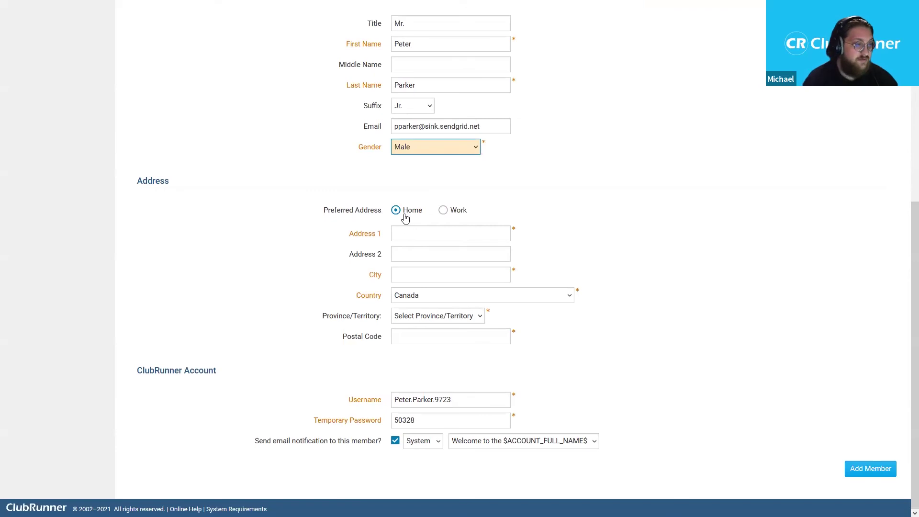
# - Keep Home as the preferred address and enter the first street address line
pyautogui.click(456, 214)
pyautogui.click(409, 212)
pyautogui.click(412, 233)
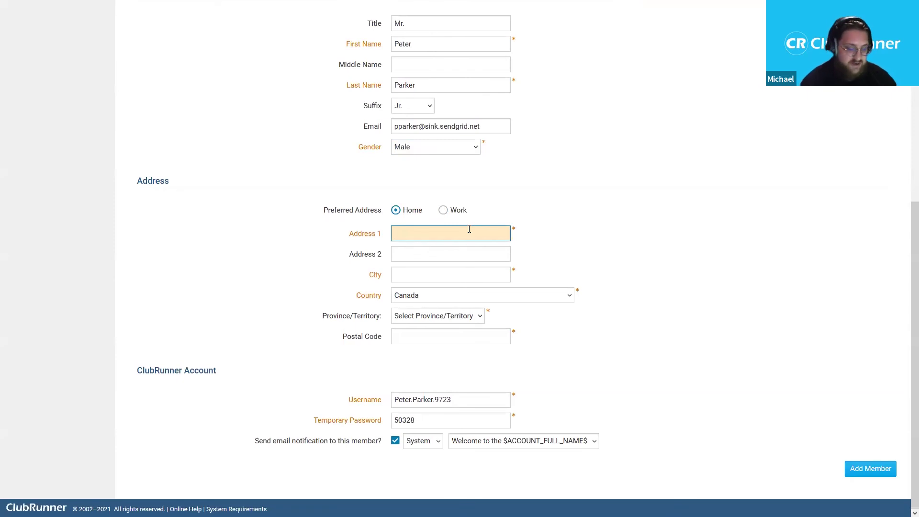
pyautogui.write('2060 Winston Park Drive')
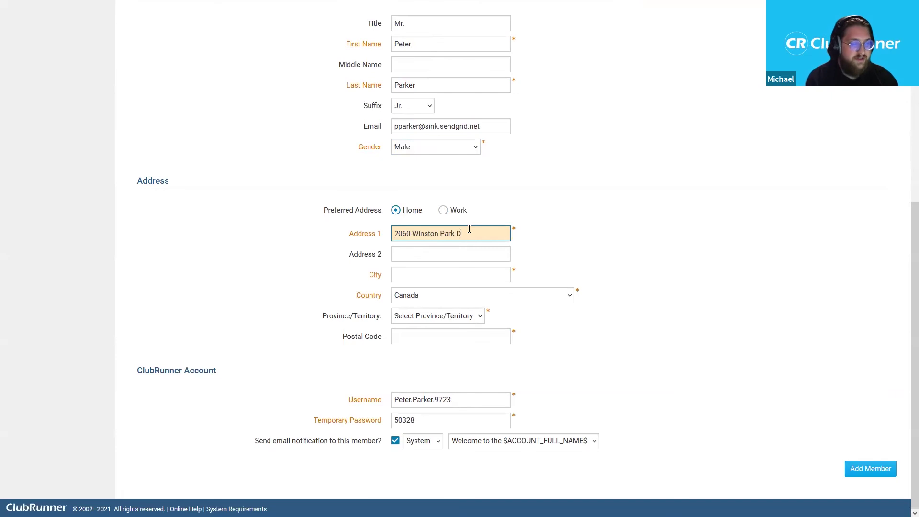
# - Fill in the city, choose Ontario as the province, and enter the postal code
pyautogui.press('Tab')
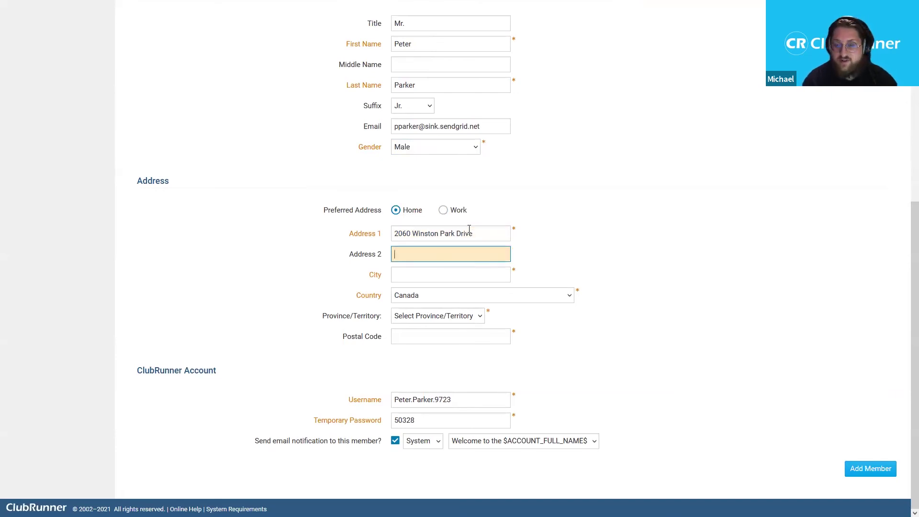
pyautogui.press('Tab')
pyautogui.write('O')
pyautogui.press('BackSpace')
pyautogui.write('Oakville')
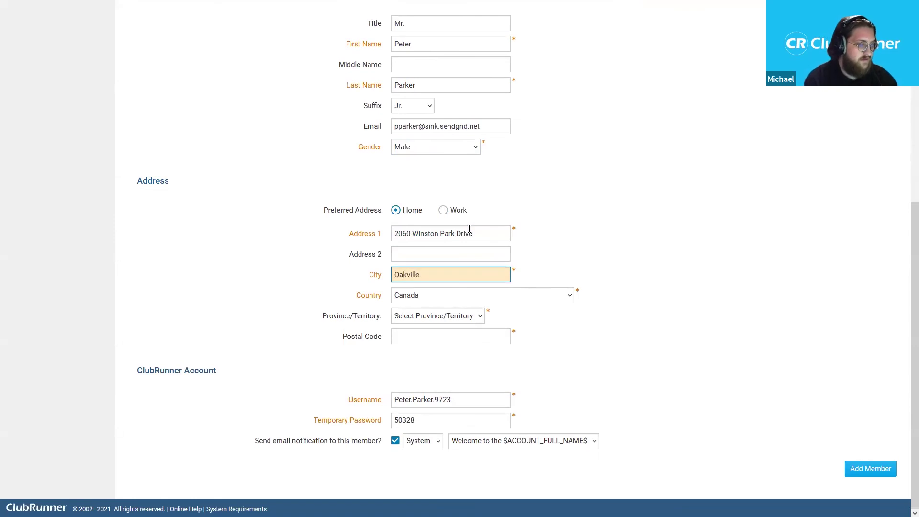
pyautogui.click(461, 317)
pyautogui.click(421, 450)
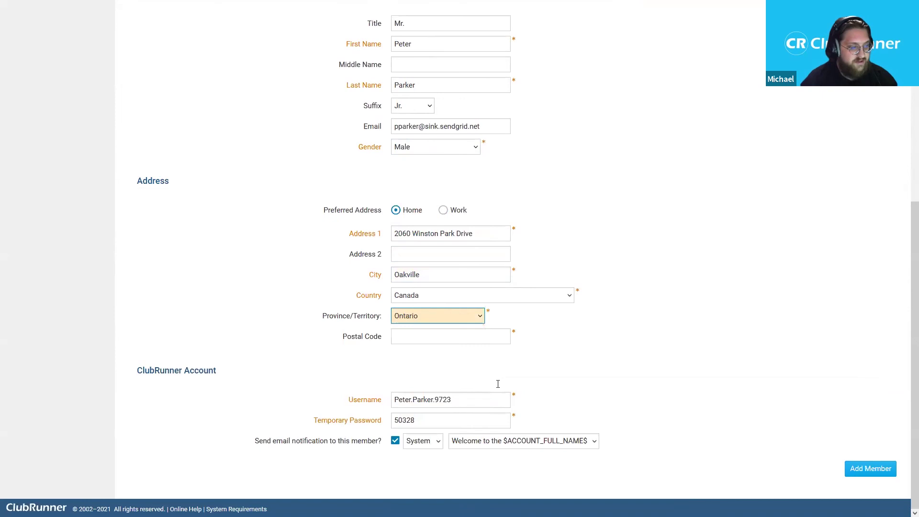
pyautogui.click(441, 335)
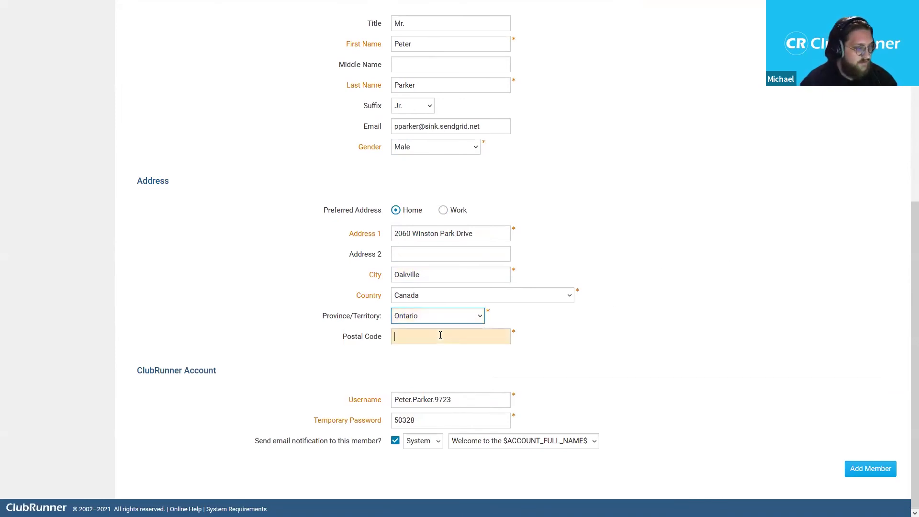
pyautogui.write('L6H5R7')
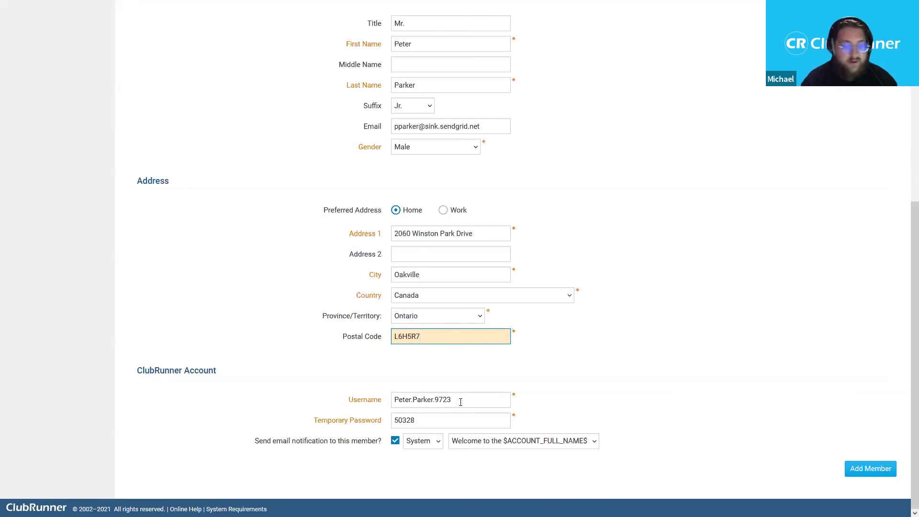
# - Replace the generated username with a shorter one based on the member's name
pyautogui.tripleClick(459, 401)
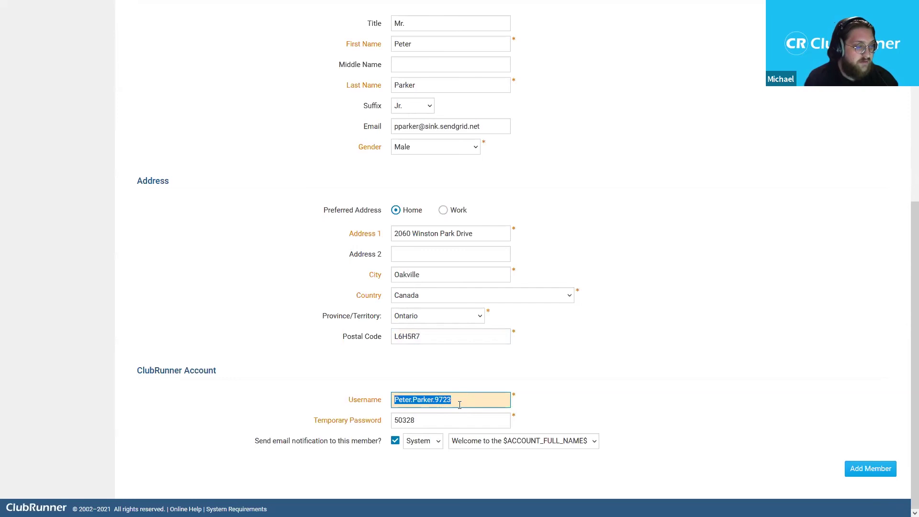
pyautogui.click(436, 402)
pyautogui.click(383, 401)
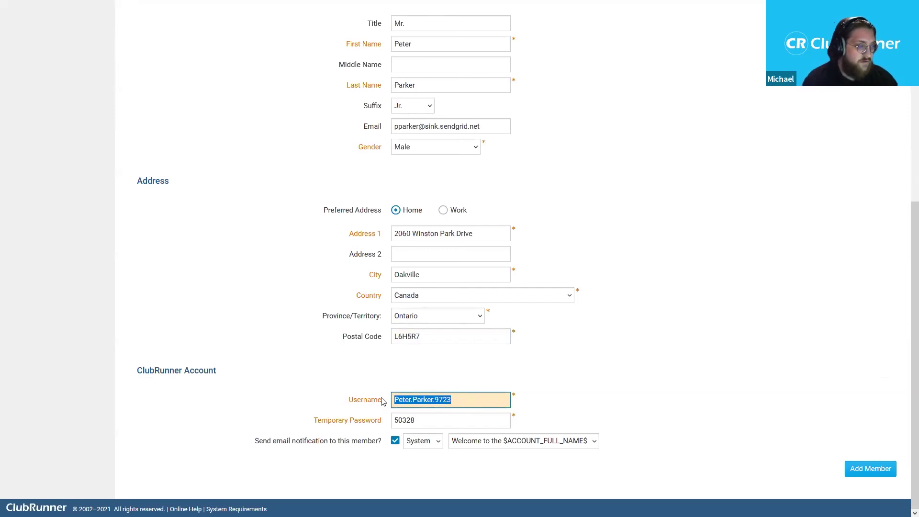
pyautogui.moveTo(382, 401); pyautogui.dragTo(509, 401)
pyautogui.write('pparker')
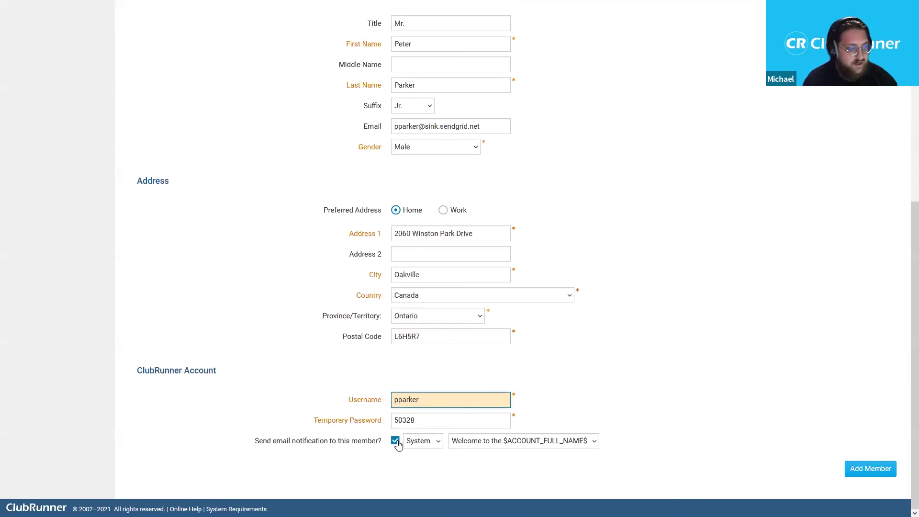
# - Set the welcome e-mail to Custom using the Already Rotarian - Template
pyautogui.click(438, 444)
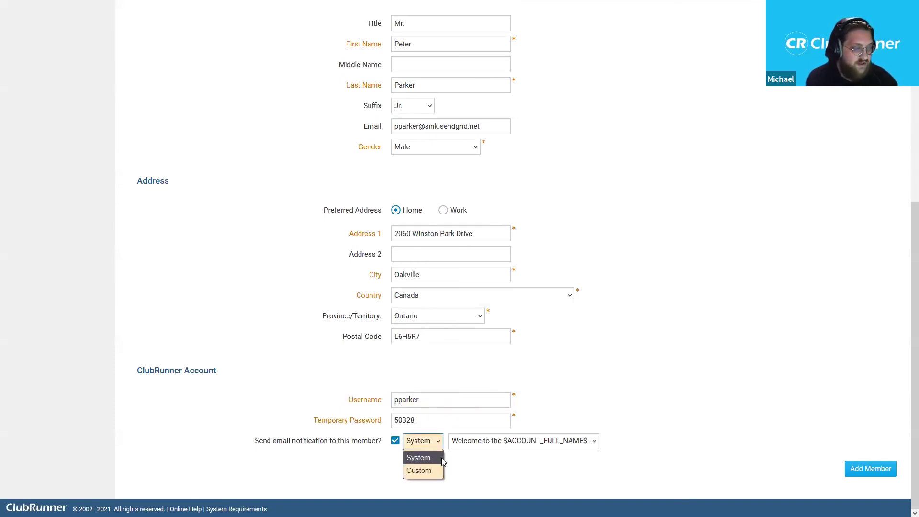
pyautogui.click(435, 471)
pyautogui.click(485, 442)
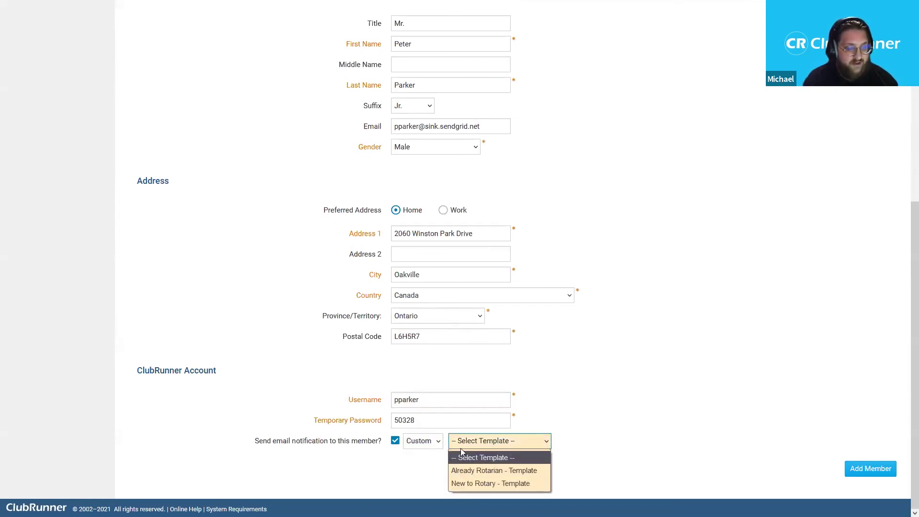
pyautogui.click(482, 472)
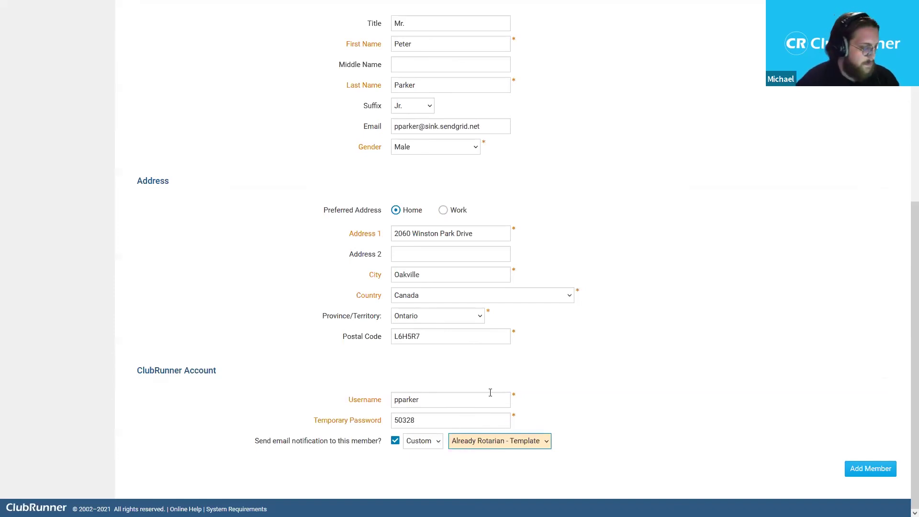
pyautogui.scroll(6, 905, 304)
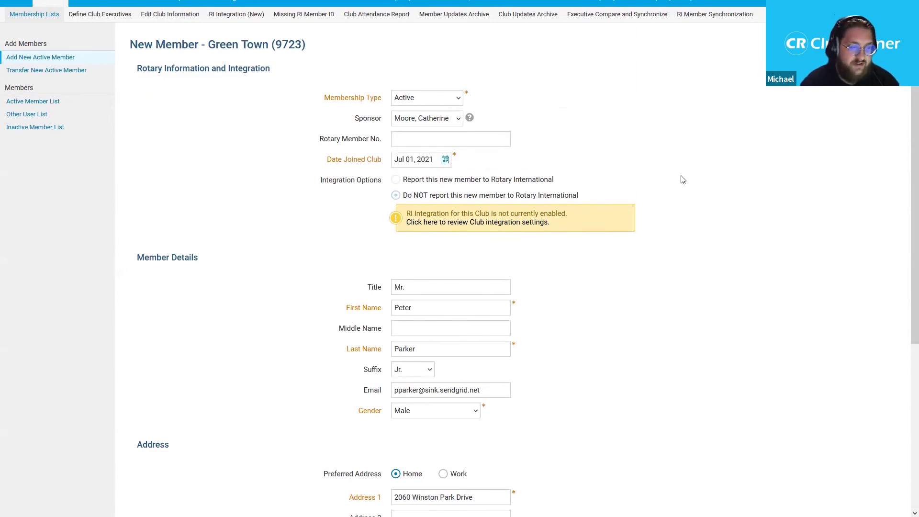
pyautogui.scroll(-2, 905, 143)
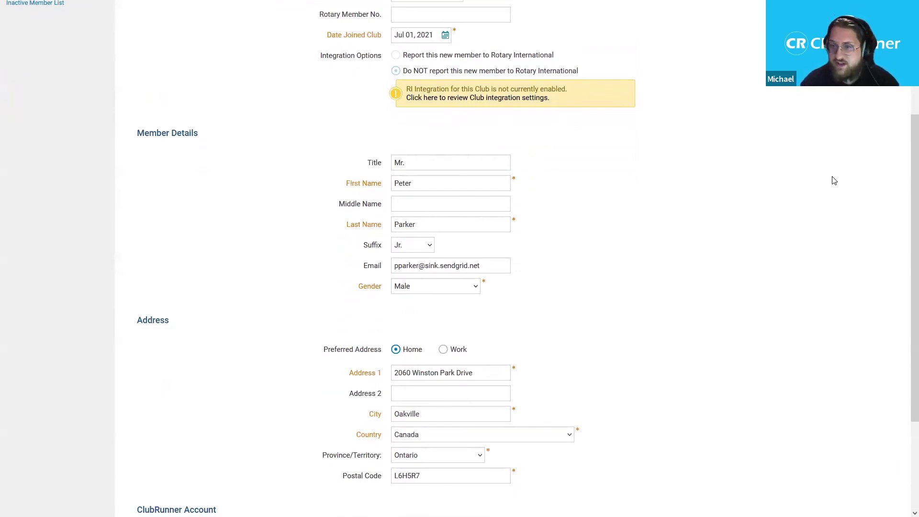
pyautogui.scroll(-2, 906, 201)
pyautogui.scroll(-2, 907, 201)
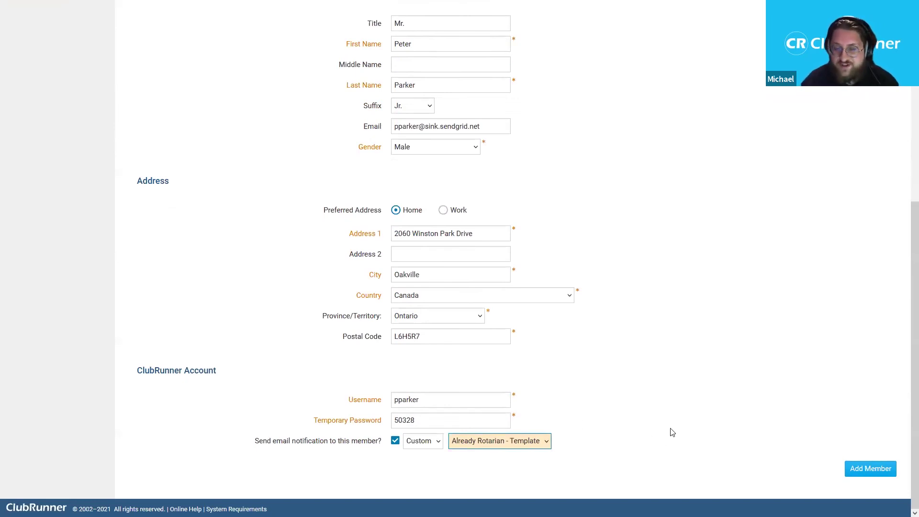
# - Add the member, appending digits to the username after the duplicate-username alert
pyautogui.click(872, 474)
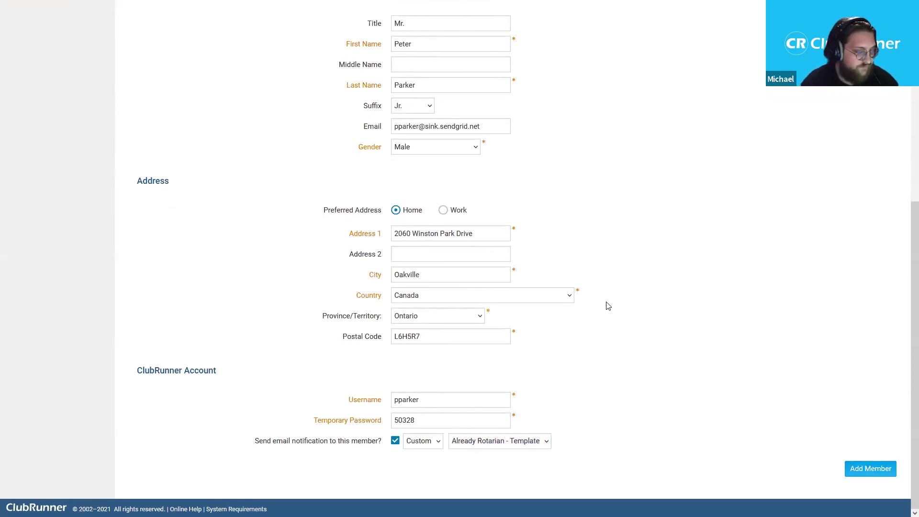
pyautogui.click(879, 470)
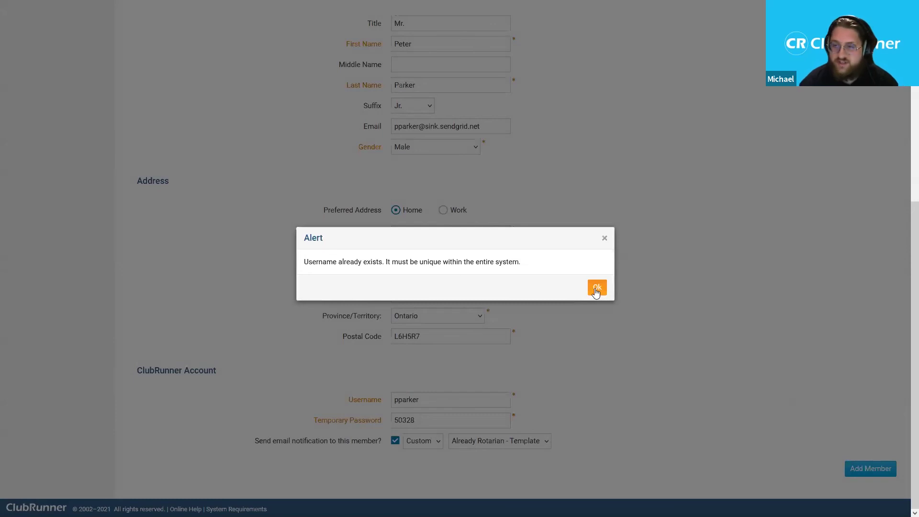
pyautogui.click(596, 289)
pyautogui.click(492, 400)
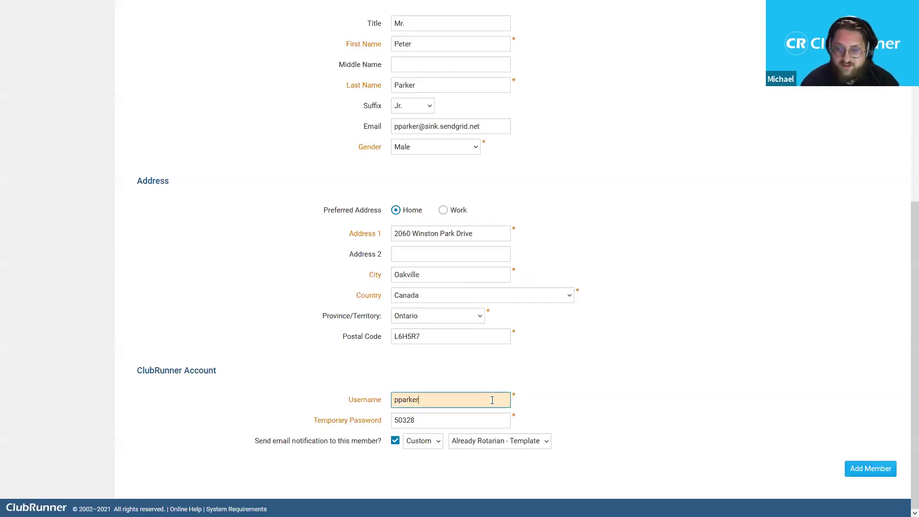
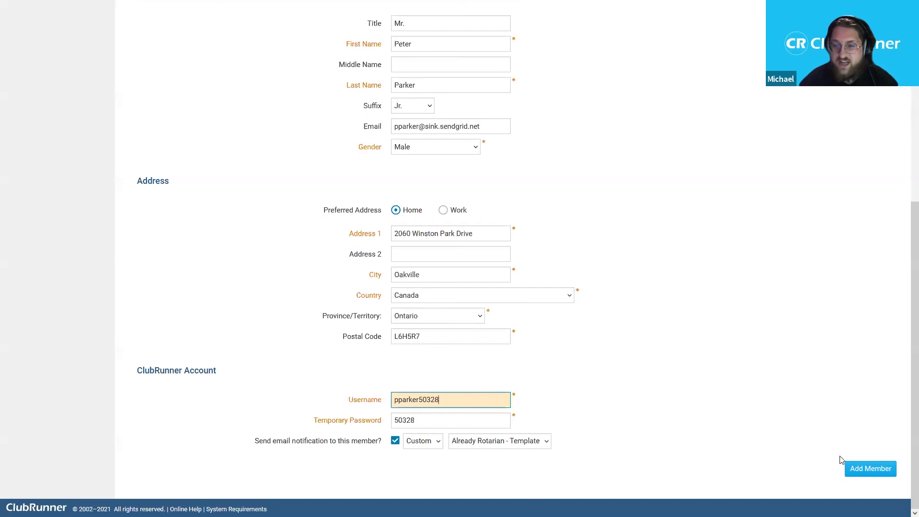
pyautogui.click(867, 472)
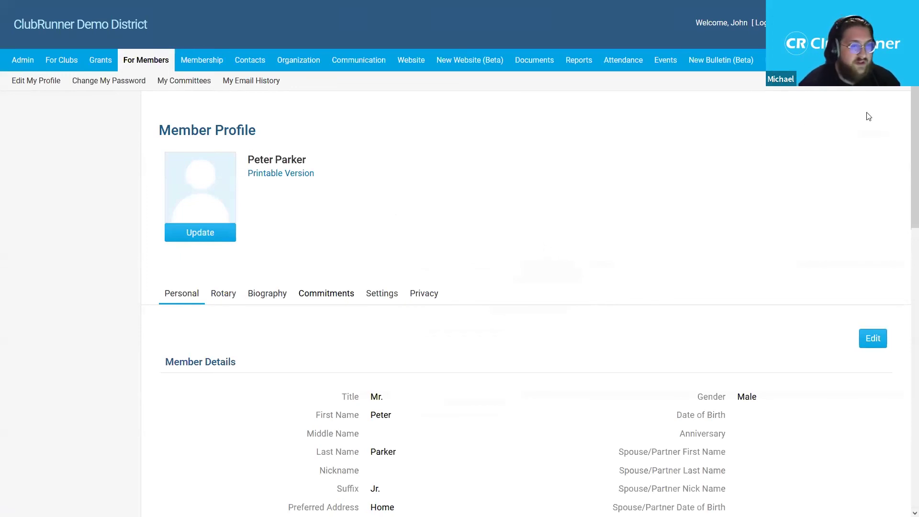
pyautogui.scroll(-5, 904, 144)
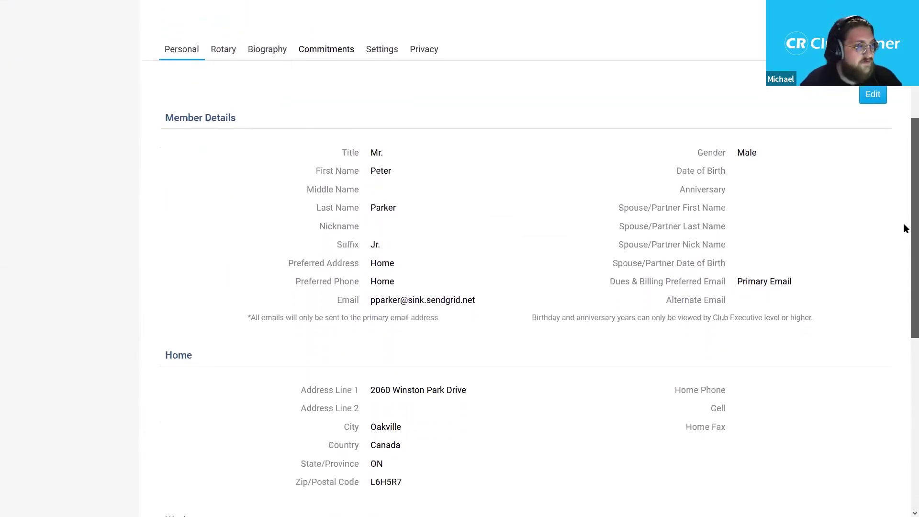
pyautogui.scroll(-5, 905, 228)
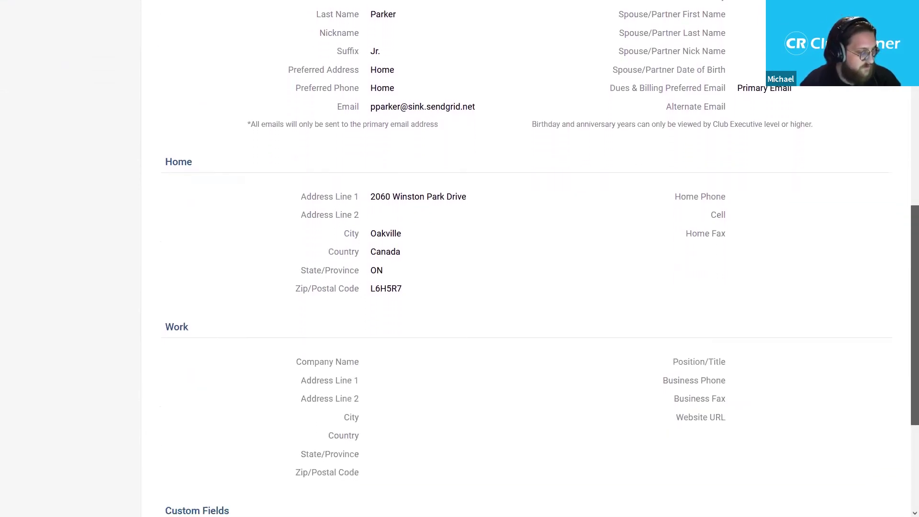
pyautogui.scroll(2, 449, 135)
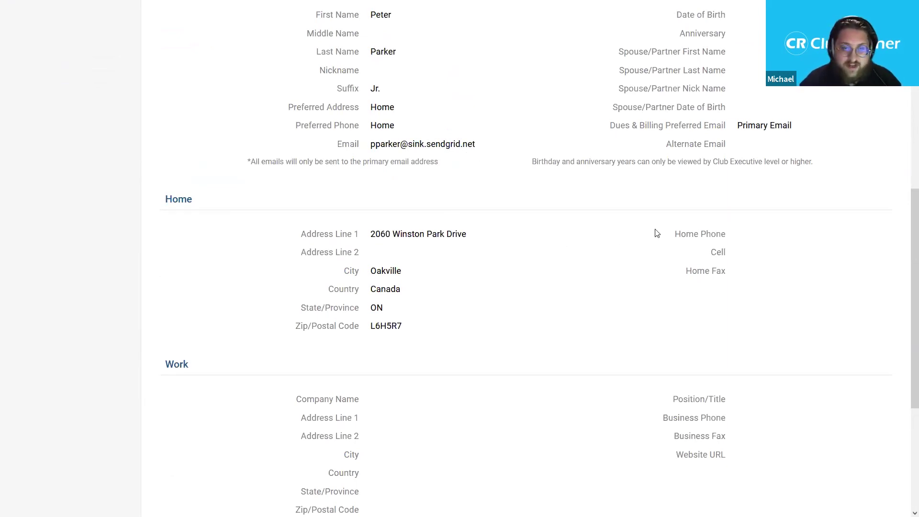
pyautogui.scroll(-1, 904, 228)
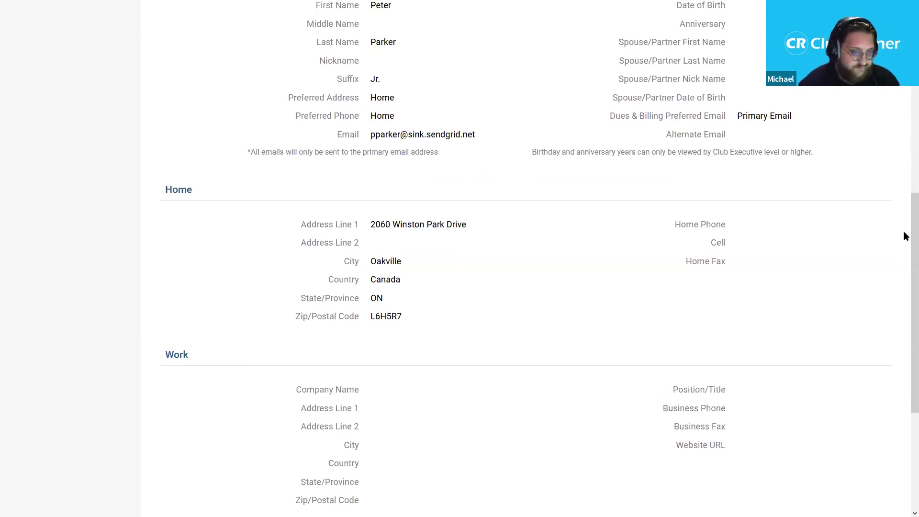
pyautogui.scroll(8, 904, 231)
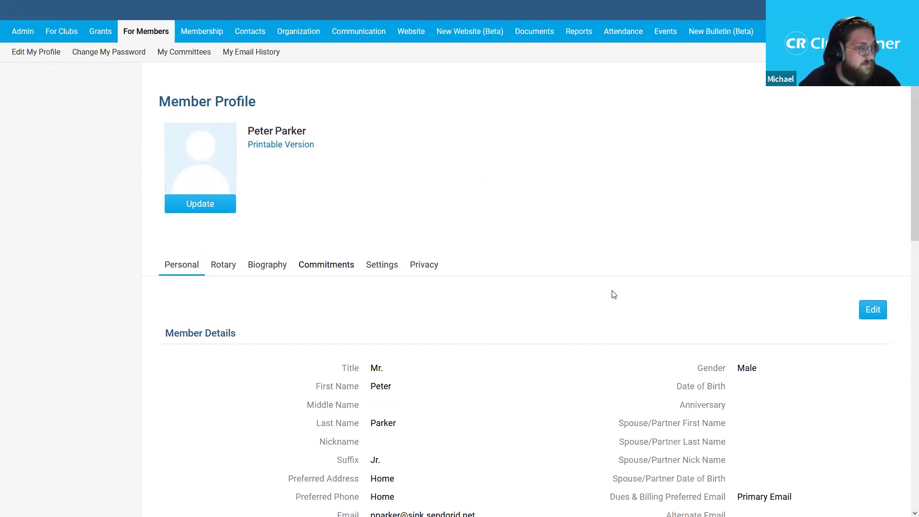
pyautogui.click(870, 320)
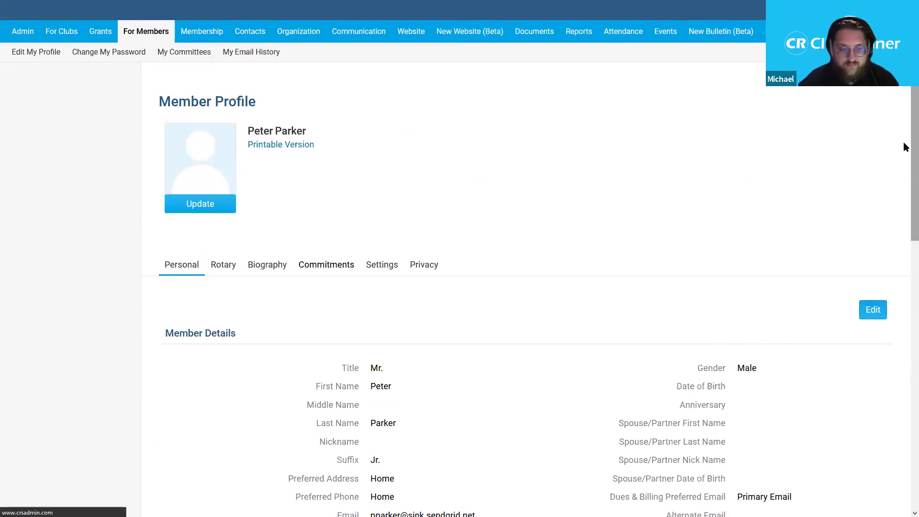
# - Pick Aug 20 1986 as the Date of Birth in the calendar, stepping back through decades
pyautogui.moveTo(912, 116); pyautogui.dragTo(907, 172)
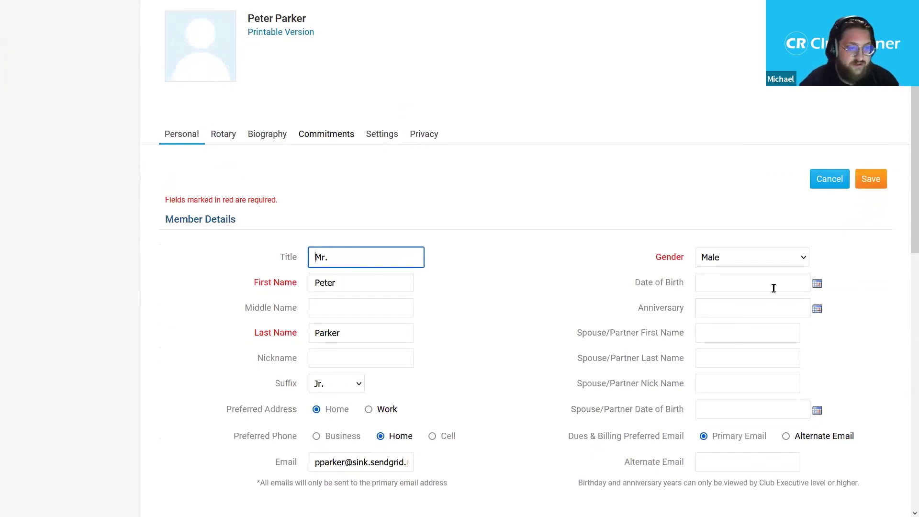
pyautogui.click(818, 285)
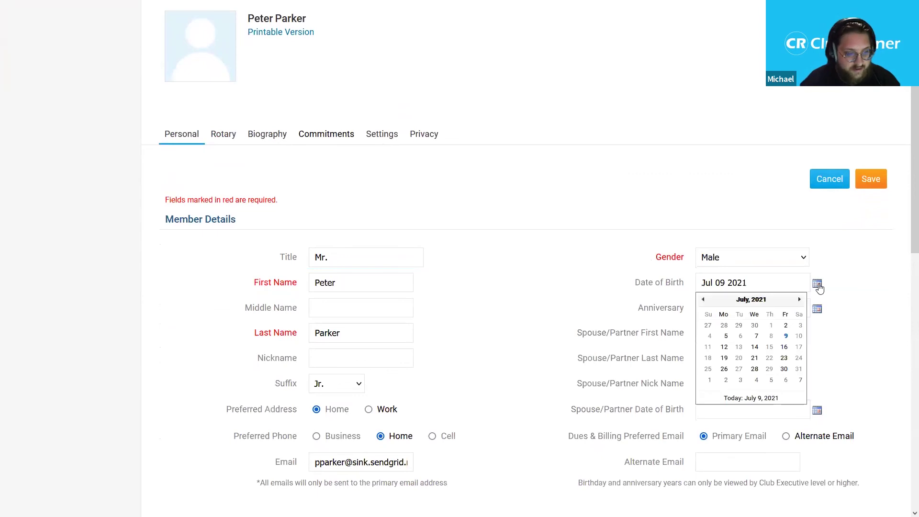
pyautogui.click(752, 300)
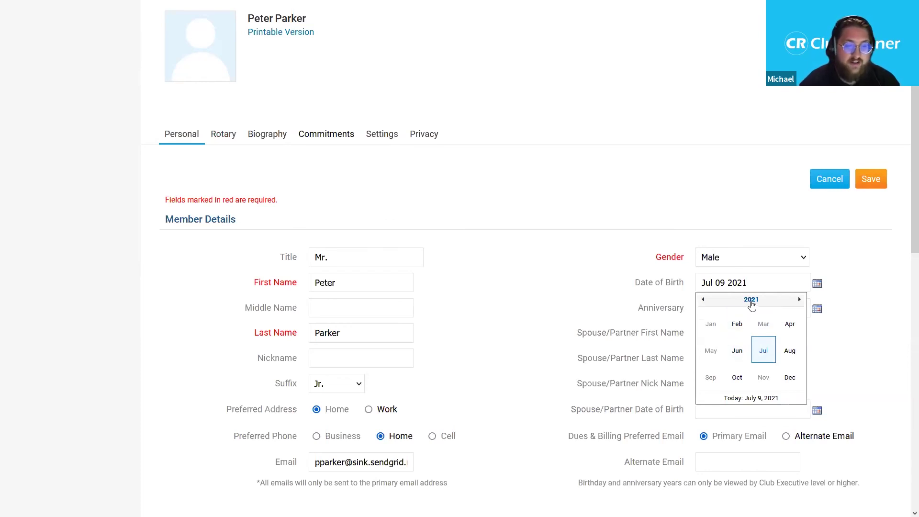
pyautogui.click(752, 303)
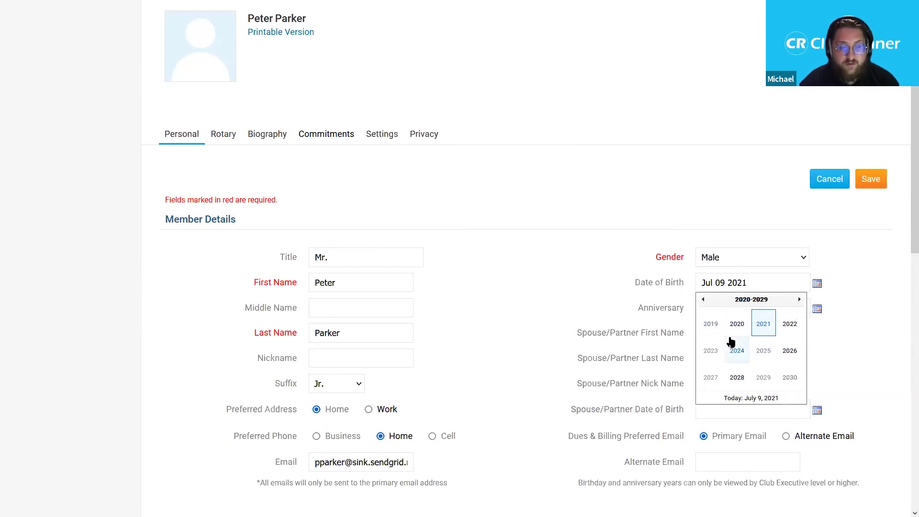
pyautogui.click(703, 300)
pyautogui.click(704, 300)
pyautogui.click(703, 300)
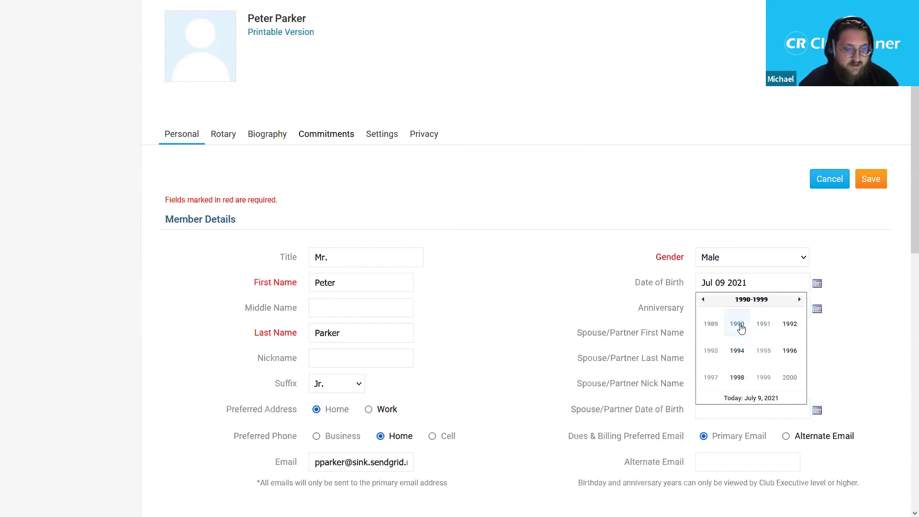
pyautogui.click(704, 300)
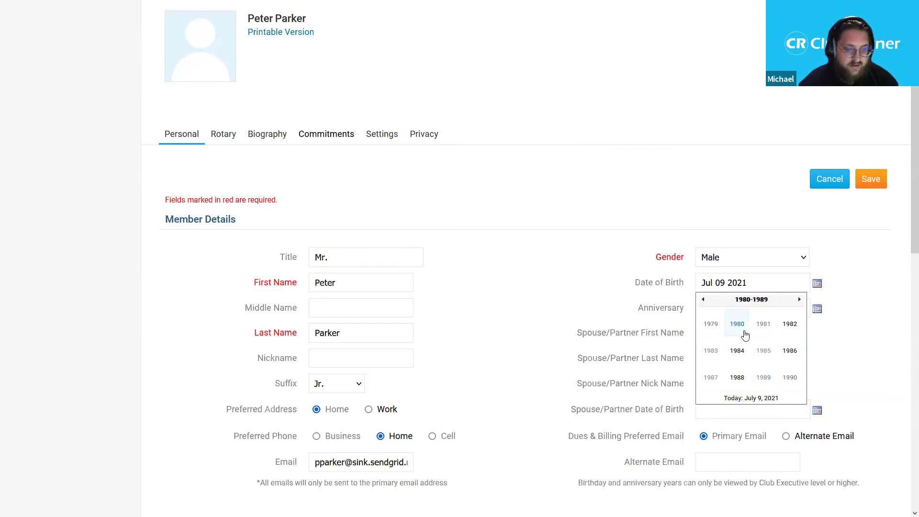
pyautogui.click(790, 351)
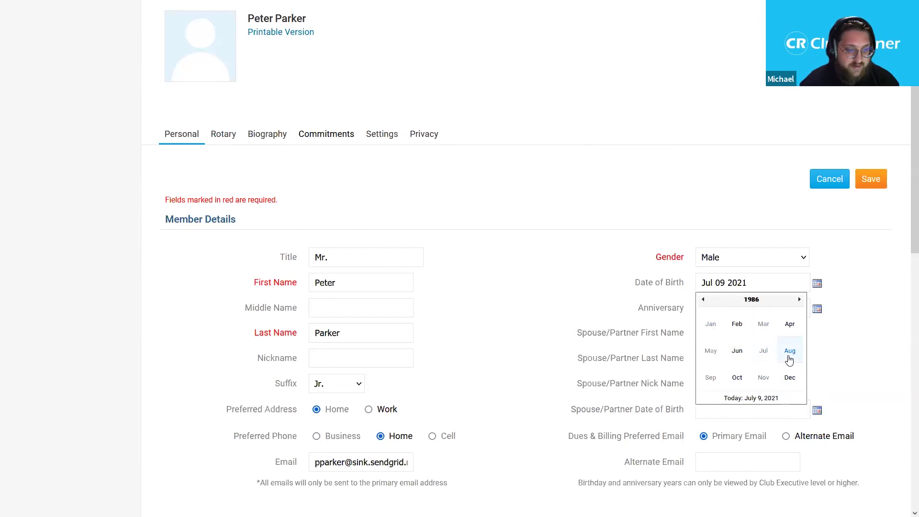
pyautogui.click(790, 352)
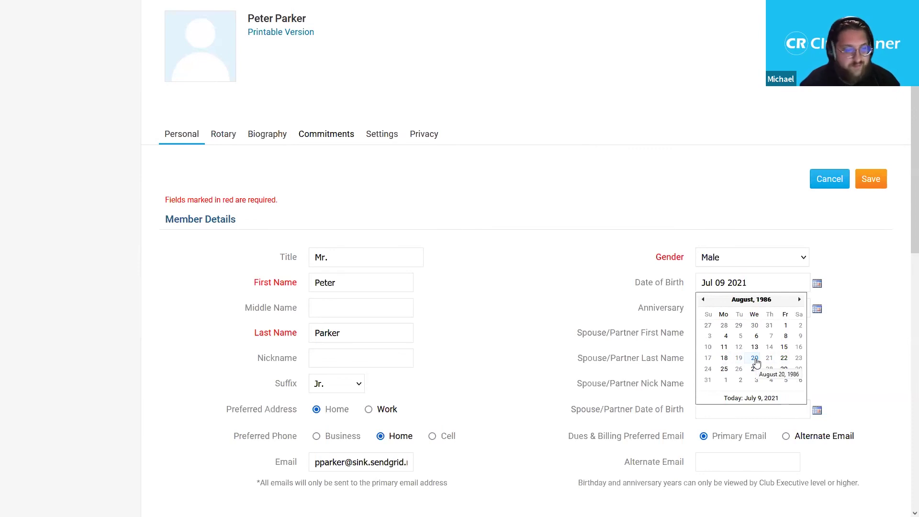
pyautogui.click(755, 359)
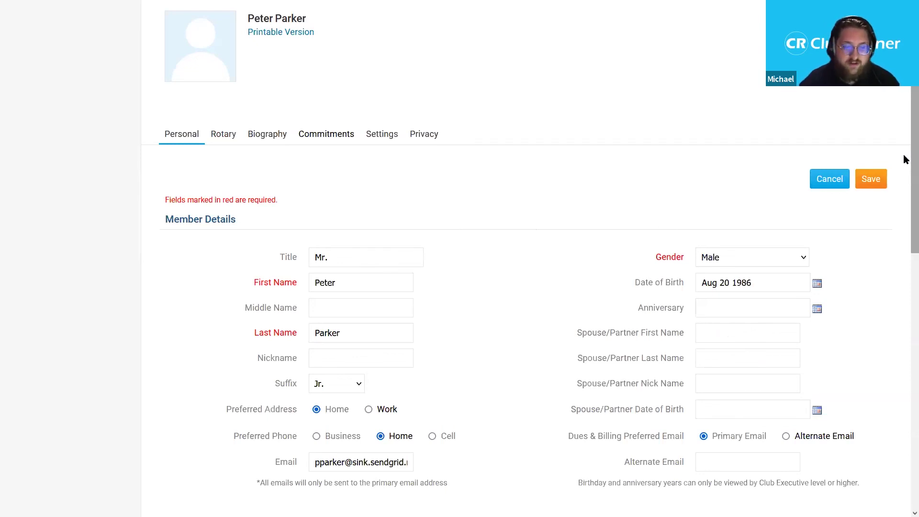
pyautogui.scroll(-3, 905, 163)
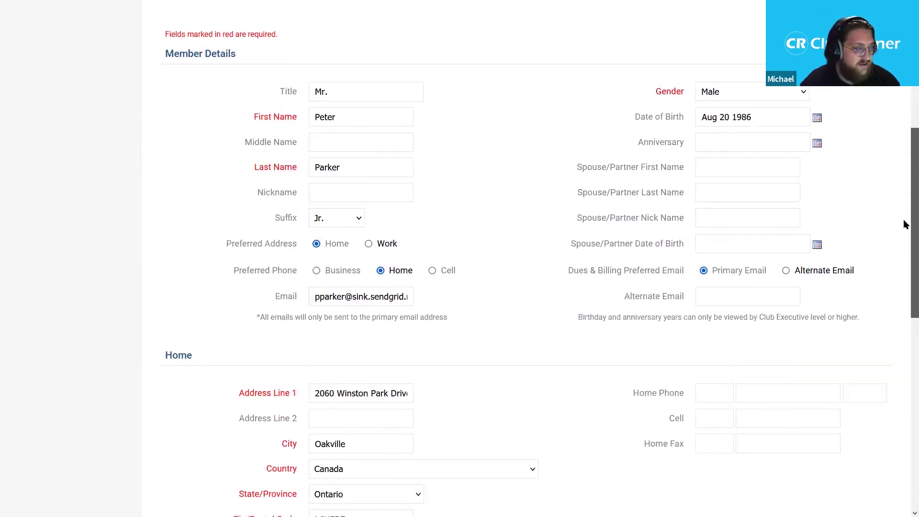
# - Enter the spouse/partner's first and last names and save the profile edits
pyautogui.click(741, 173)
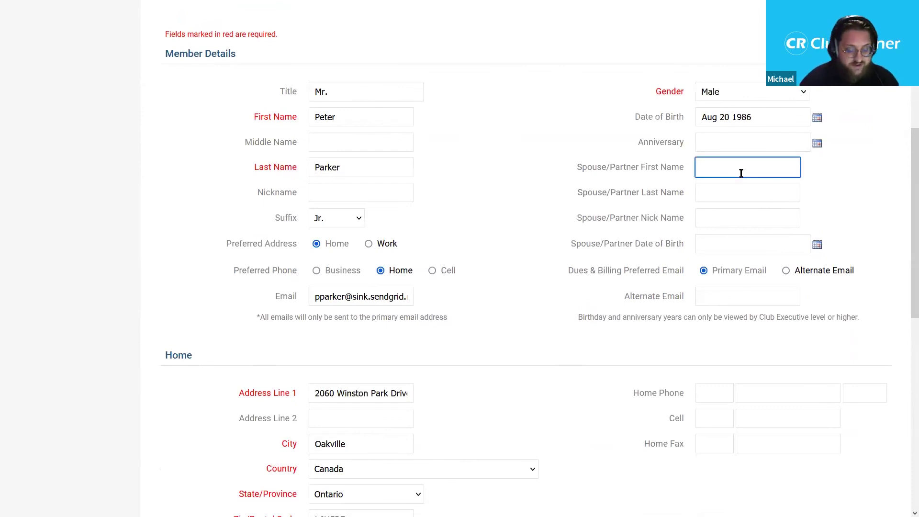
pyautogui.write('Mary')
pyautogui.press('Tab')
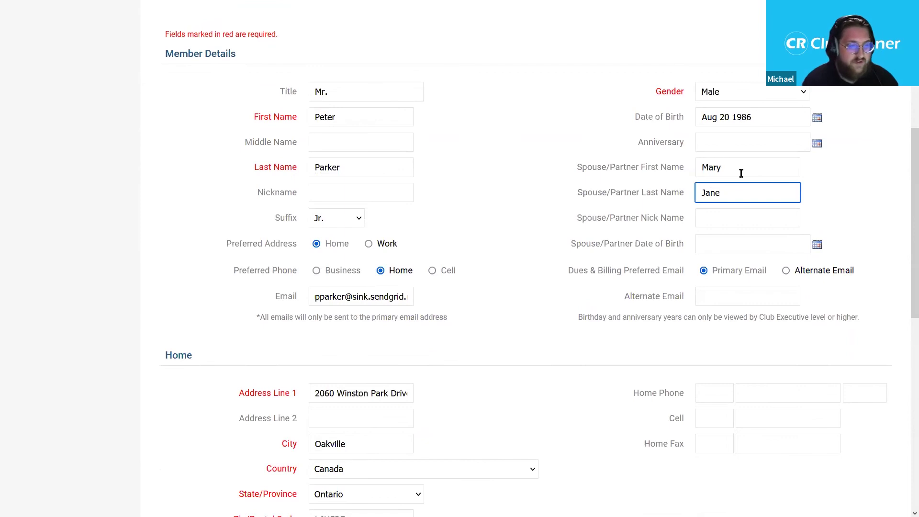
pyautogui.scroll(-1, 905, 185)
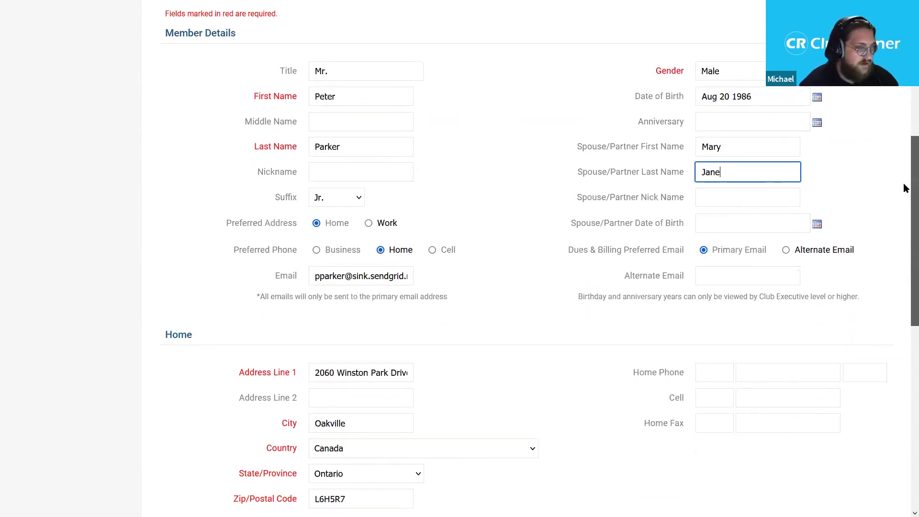
pyautogui.scroll(-5, 905, 191)
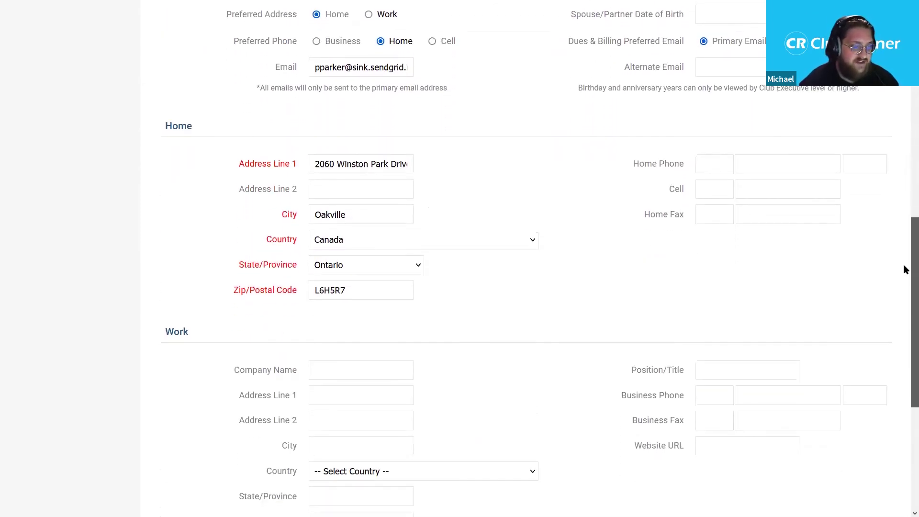
pyautogui.scroll(7, 903, 208)
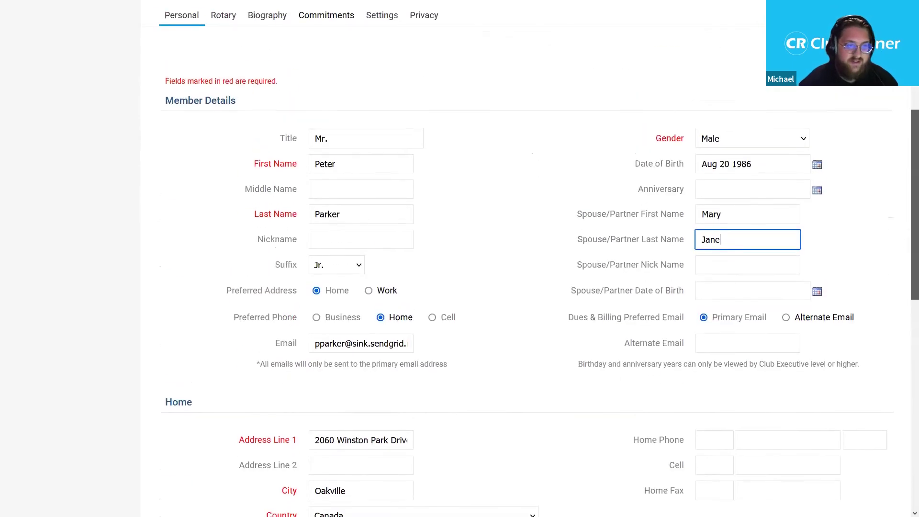
pyautogui.scroll(1, 699, 109)
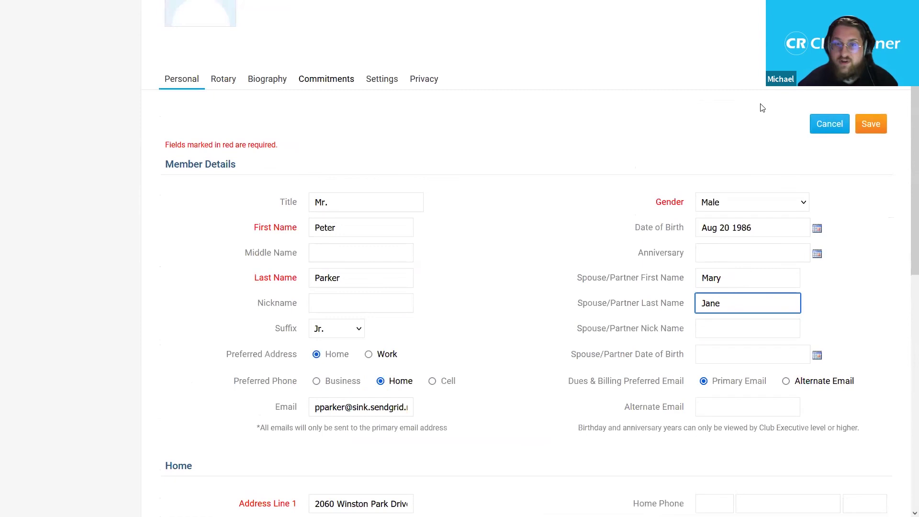
pyautogui.click(872, 125)
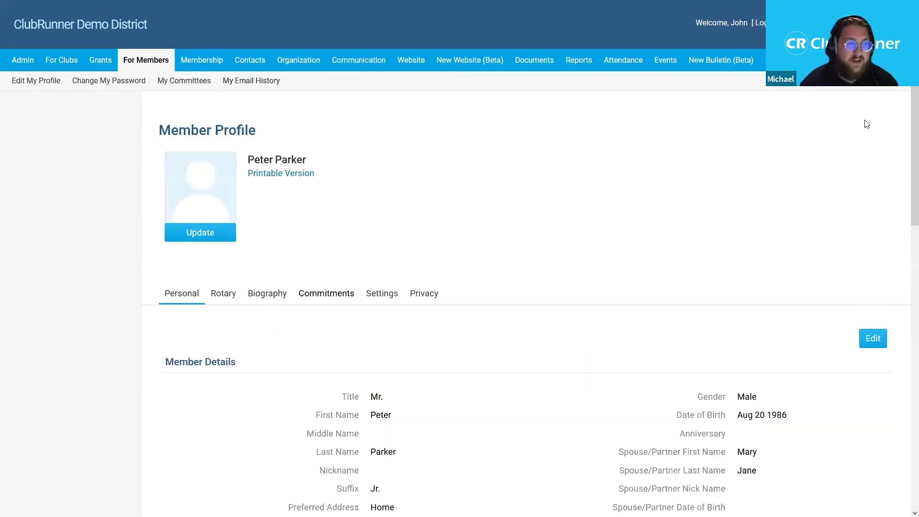
pyautogui.scroll(-2, 903, 112)
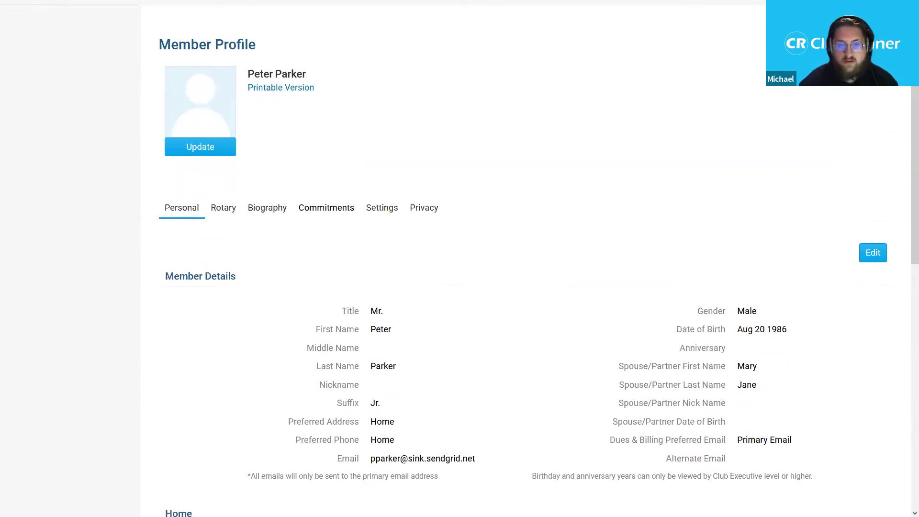
pyautogui.scroll(-1, 905, 197)
pyautogui.scroll(2, 905, 172)
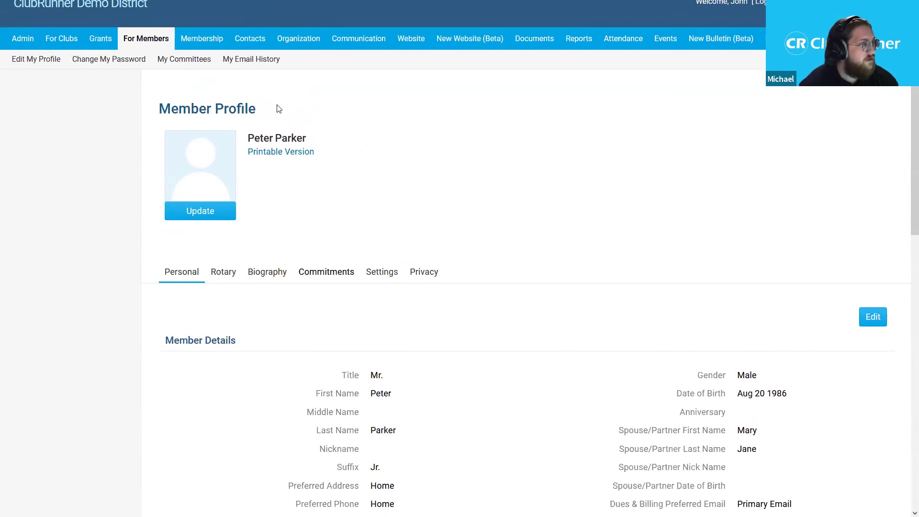
pyautogui.moveTo(58, 42)
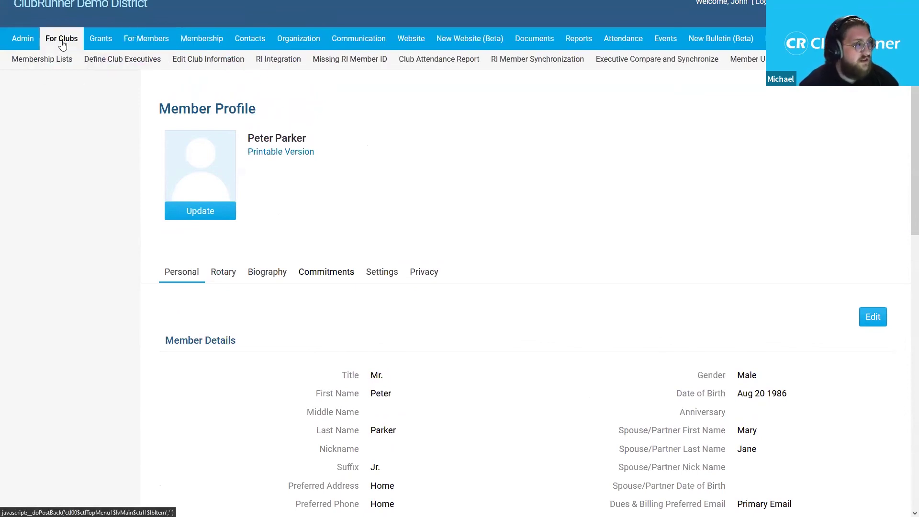
pyautogui.scroll(1, 107, 117)
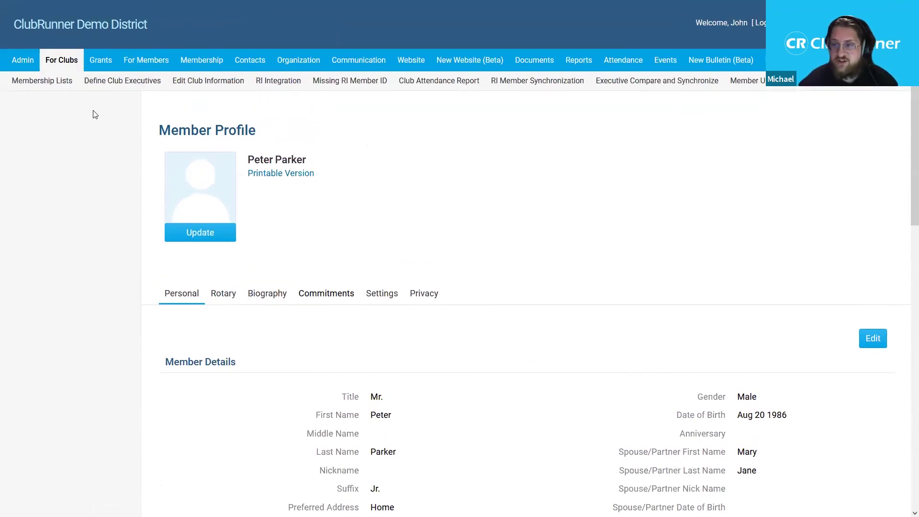
pyautogui.click(73, 91)
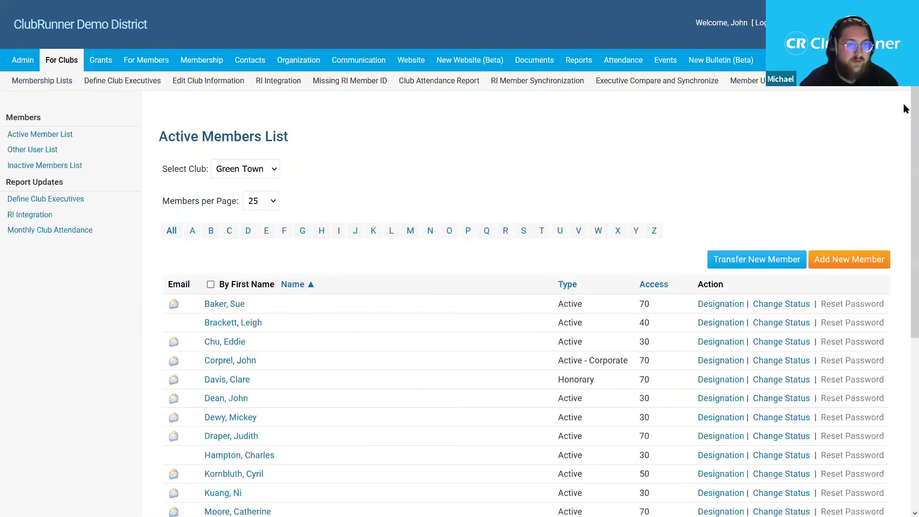
pyautogui.scroll(-1, 905, 115)
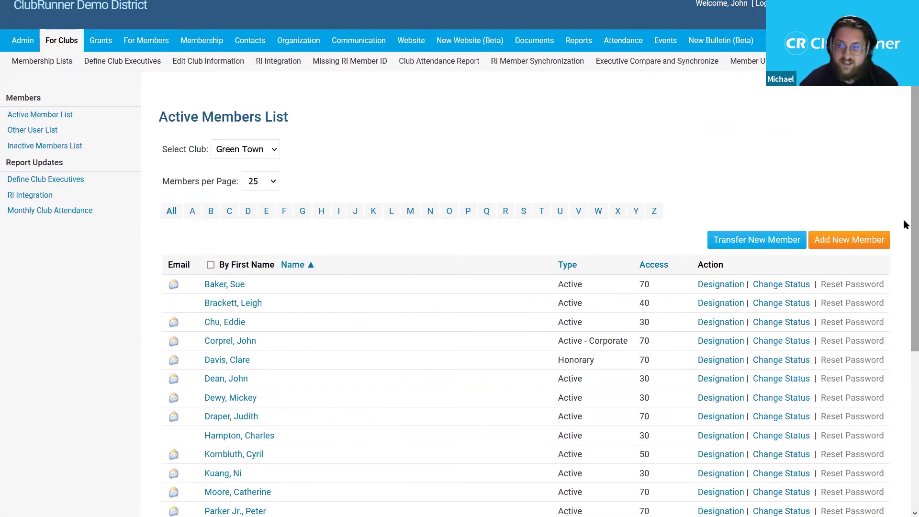
pyautogui.scroll(-1, 904, 226)
pyautogui.scroll(-3, 903, 229)
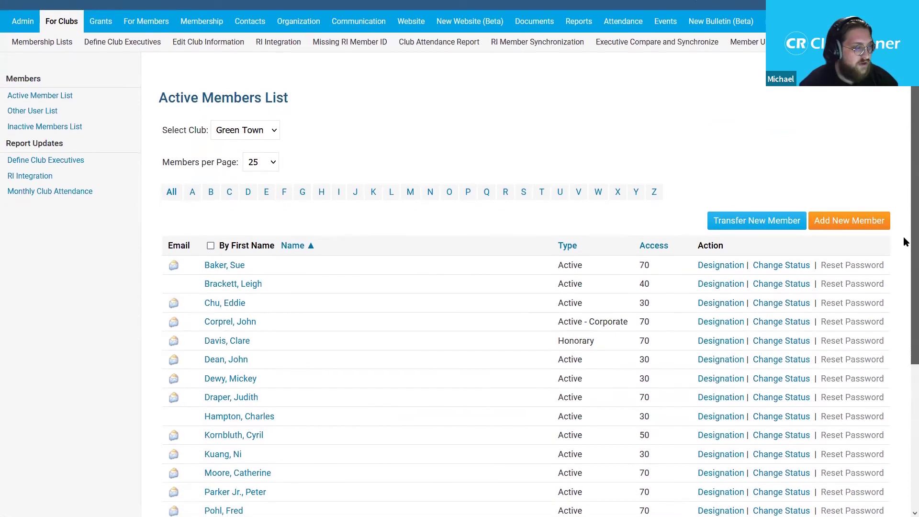
pyautogui.scroll(-2, 903, 229)
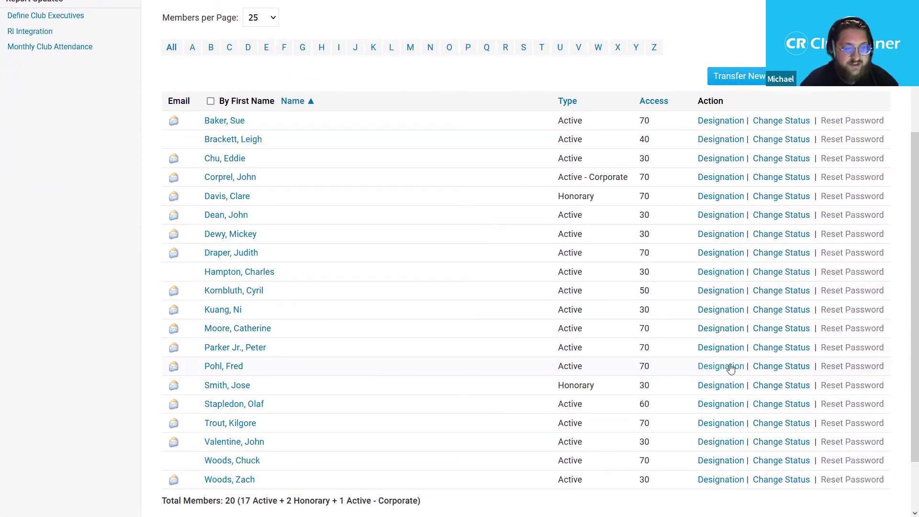
pyautogui.click(782, 367)
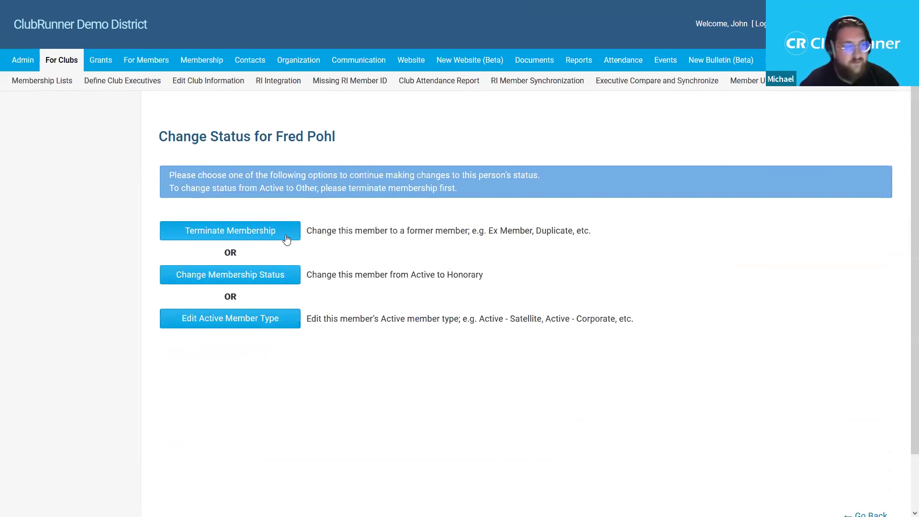
# - Open the member's termination form from the Change Status page
pyautogui.click(286, 239)
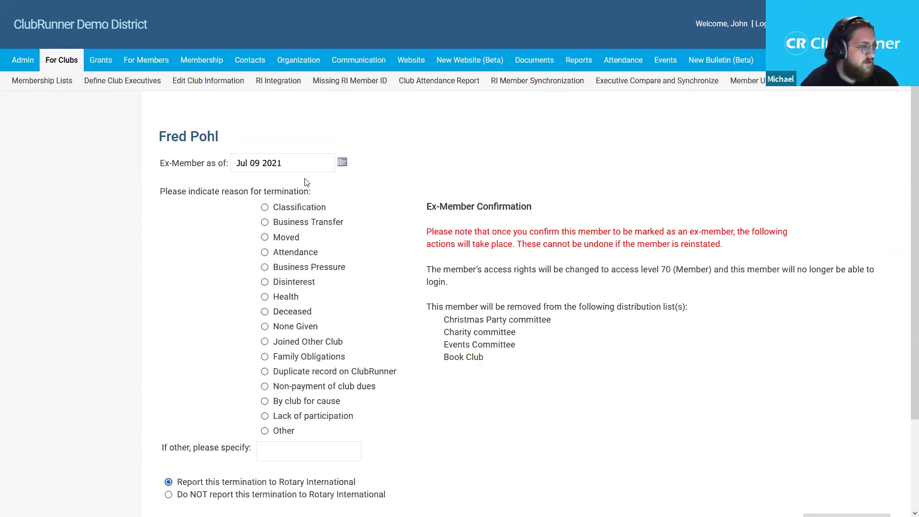
# - Select Joined Other Club as the termination reason, keeping ex-member date Jul 09 2021
pyautogui.click(343, 164)
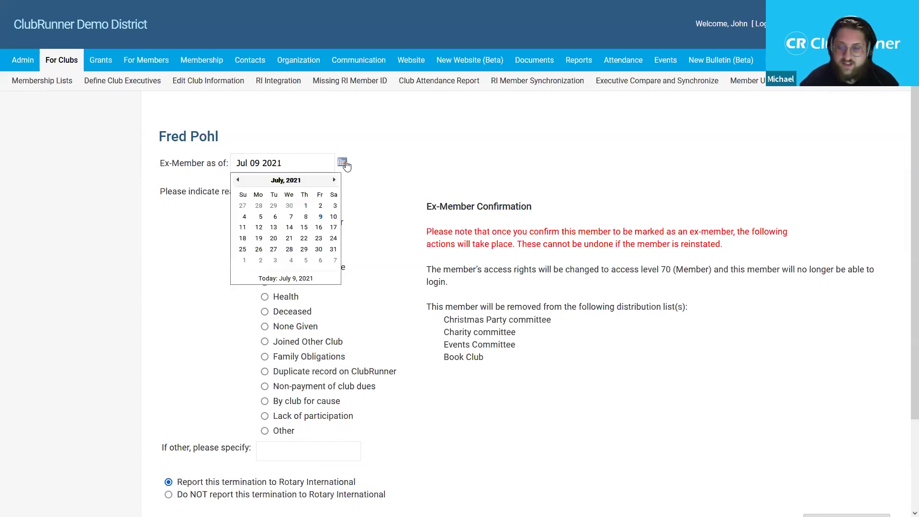
pyautogui.click(390, 176)
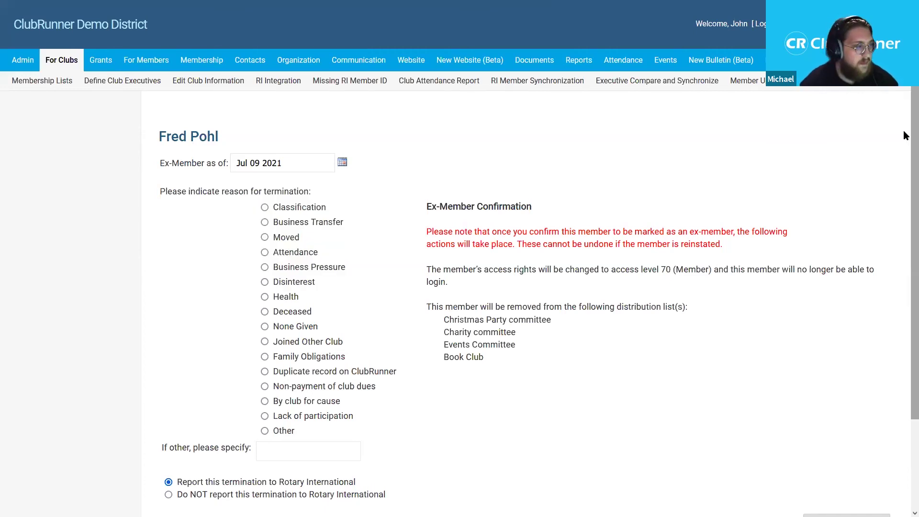
pyautogui.scroll(-2, 904, 153)
pyautogui.scroll(-1, 904, 153)
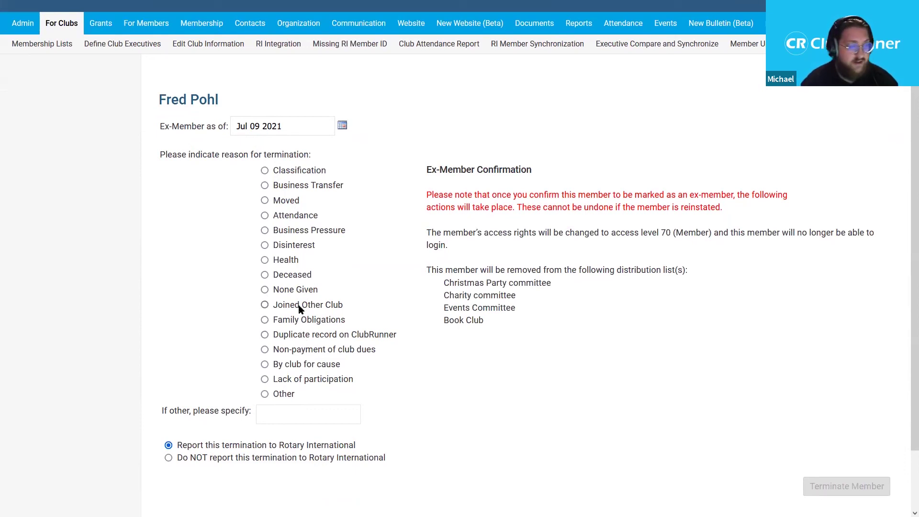
pyautogui.click(300, 309)
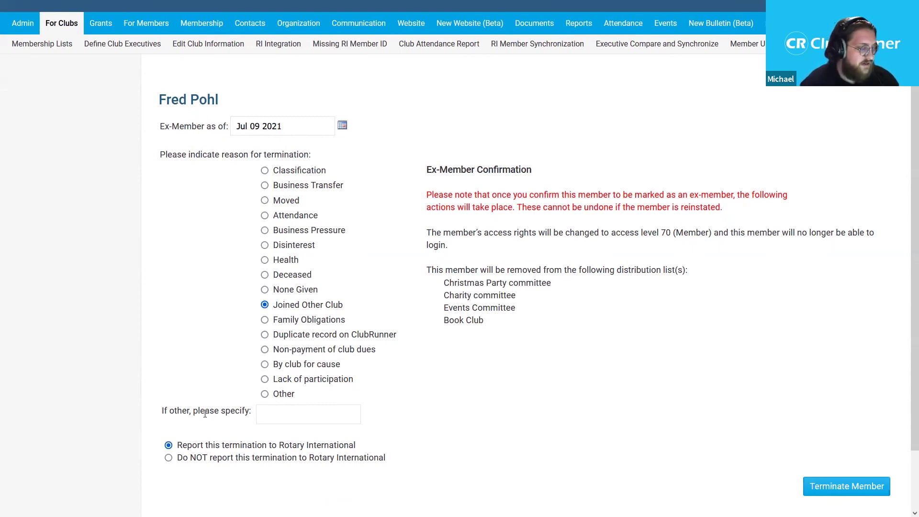
# - Set the member's termination reason to Other, specified as 'Joined Other Club'
pyautogui.click(278, 395)
pyautogui.click(303, 416)
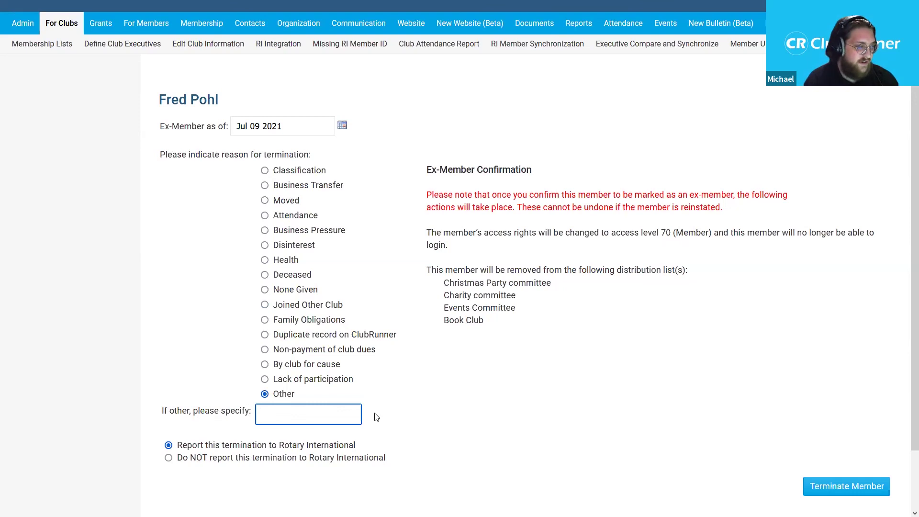
pyautogui.write('Joineed')
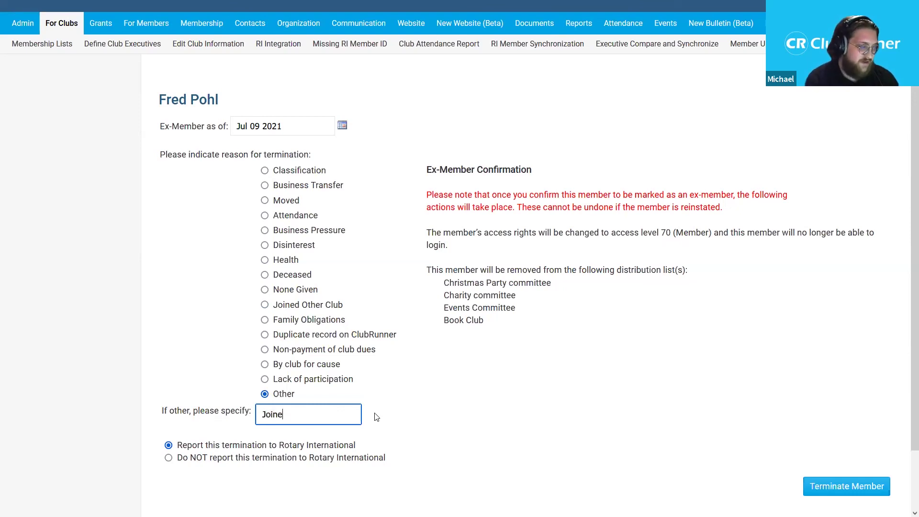
pyautogui.press('BackSpace')
pyautogui.press('BackSpace')
pyautogui.write('d Other')
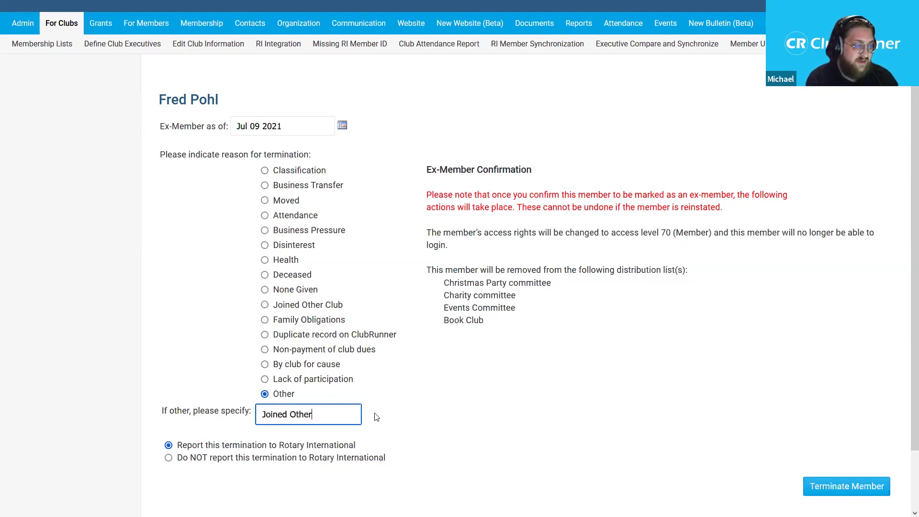
pyautogui.write(' Club')
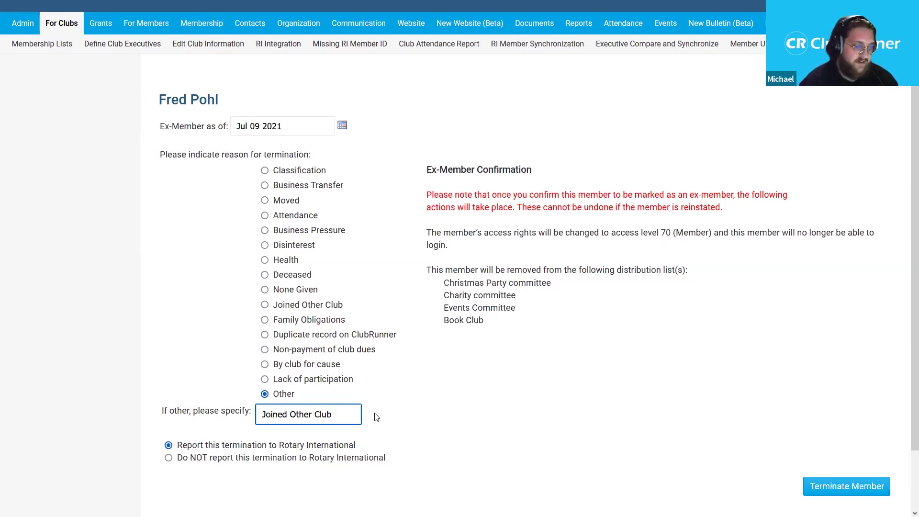
pyautogui.click(484, 272)
pyautogui.scroll(-1, 489, 292)
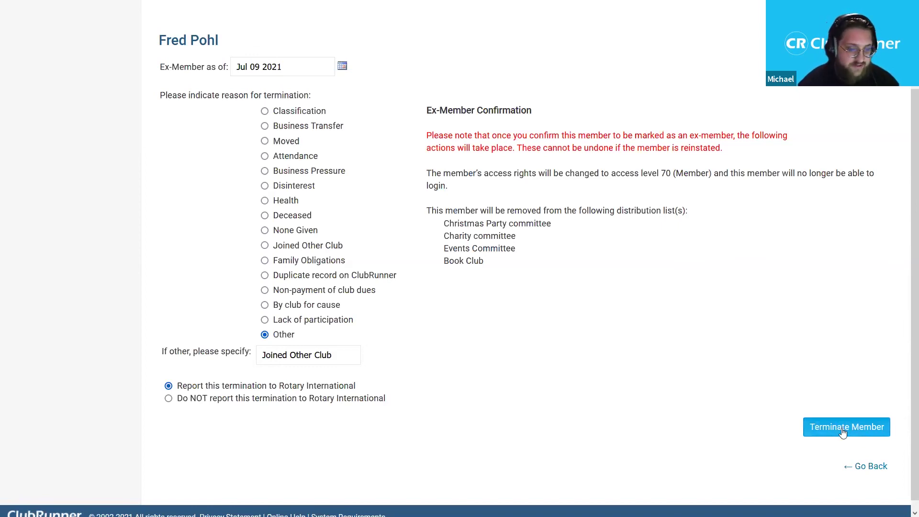
# - Submit the termination and check that the member is gone from the Active Members list
pyautogui.click(843, 432)
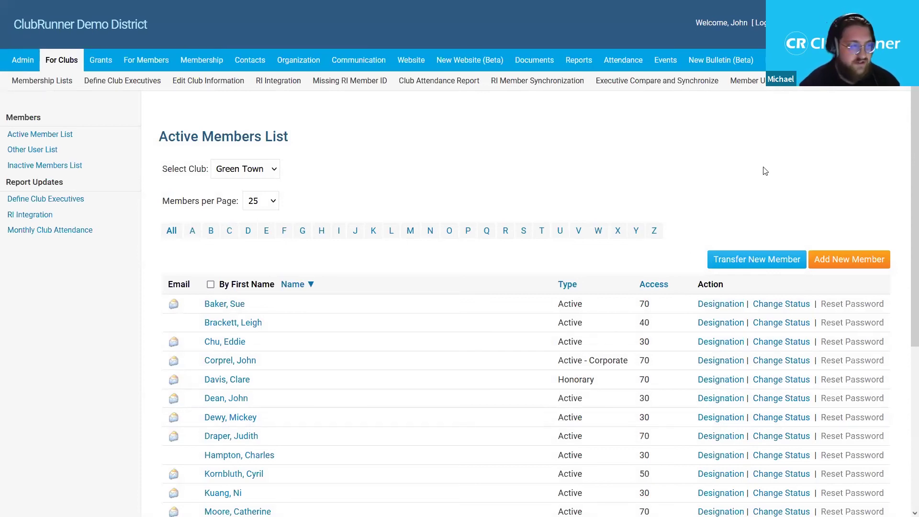
pyautogui.scroll(-5, 905, 109)
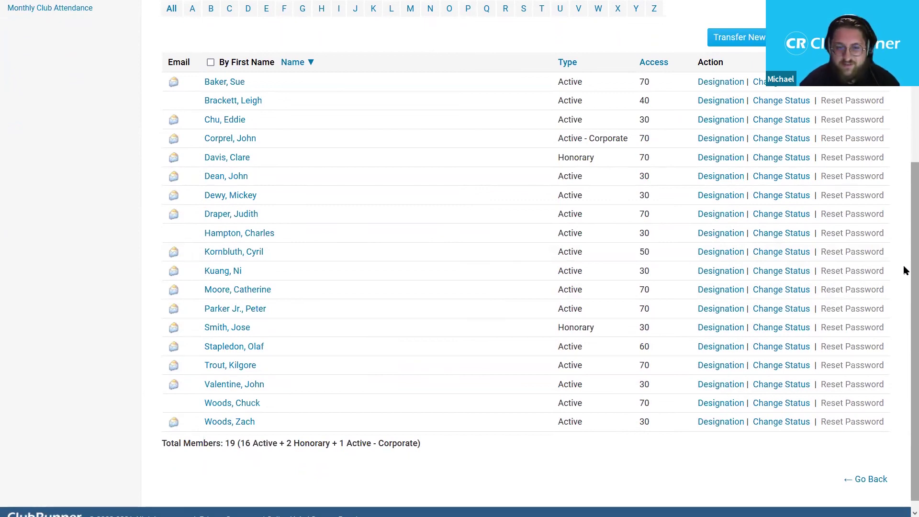
pyautogui.scroll(4, 904, 264)
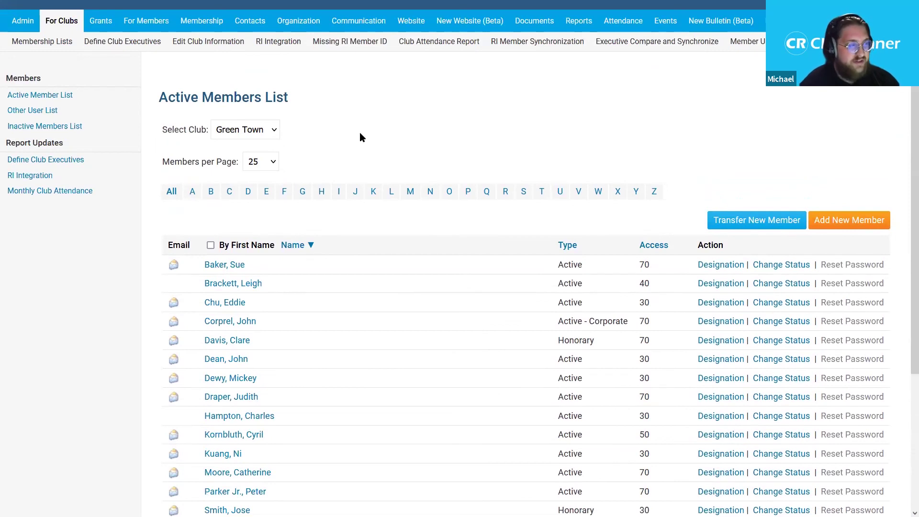
pyautogui.scroll(1, 904, 128)
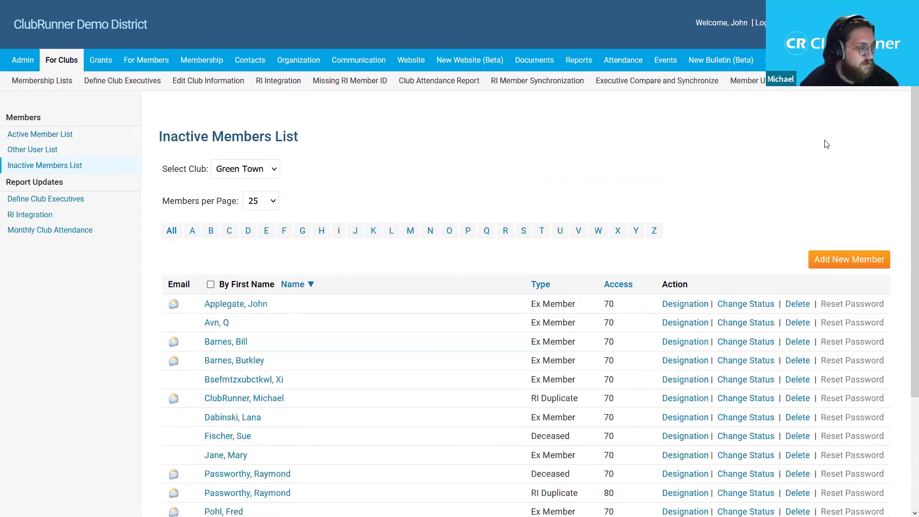
# - Open the ex-member's Change Status page from the Inactive Members list
pyautogui.scroll(-2, 905, 204)
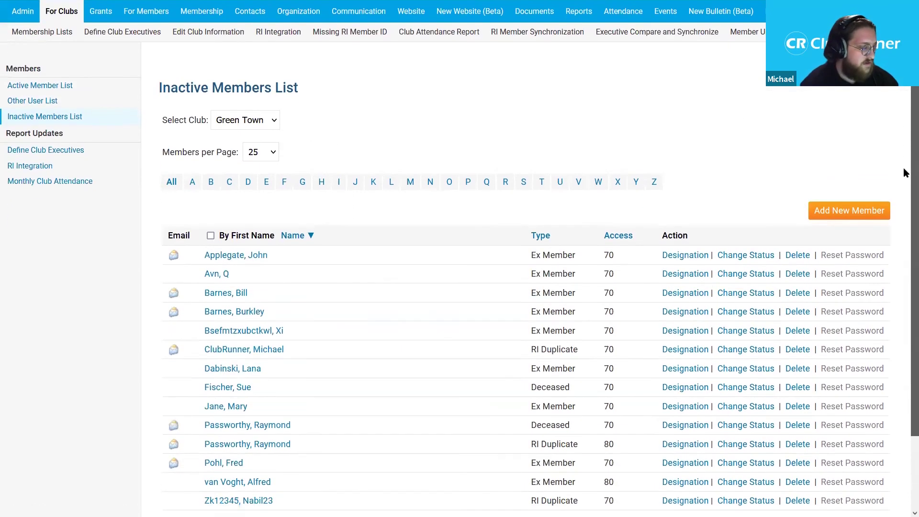
pyautogui.moveTo(245, 422); pyautogui.dragTo(205, 428)
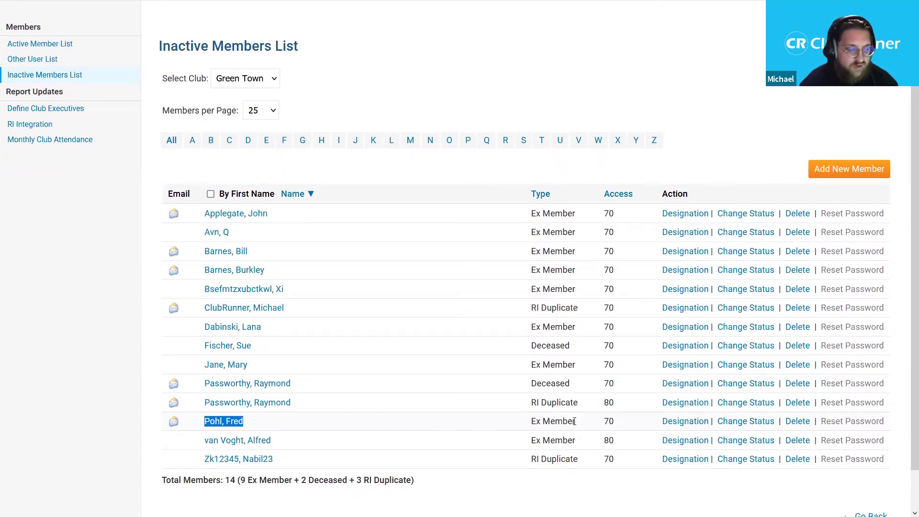
pyautogui.click(742, 426)
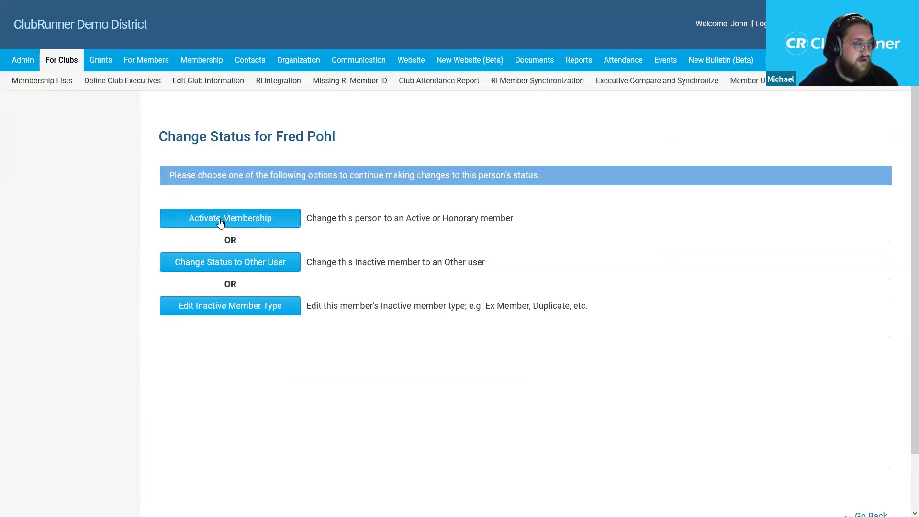
pyautogui.click(281, 228)
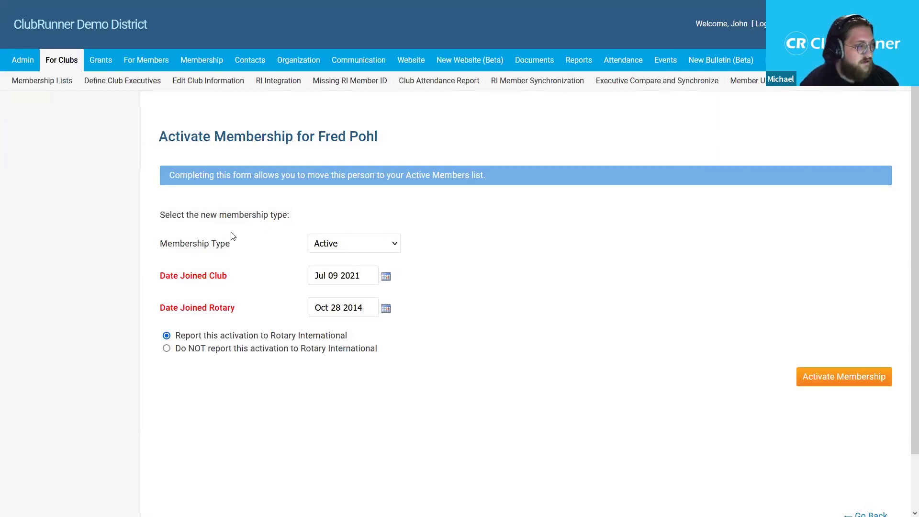
pyautogui.click(342, 243)
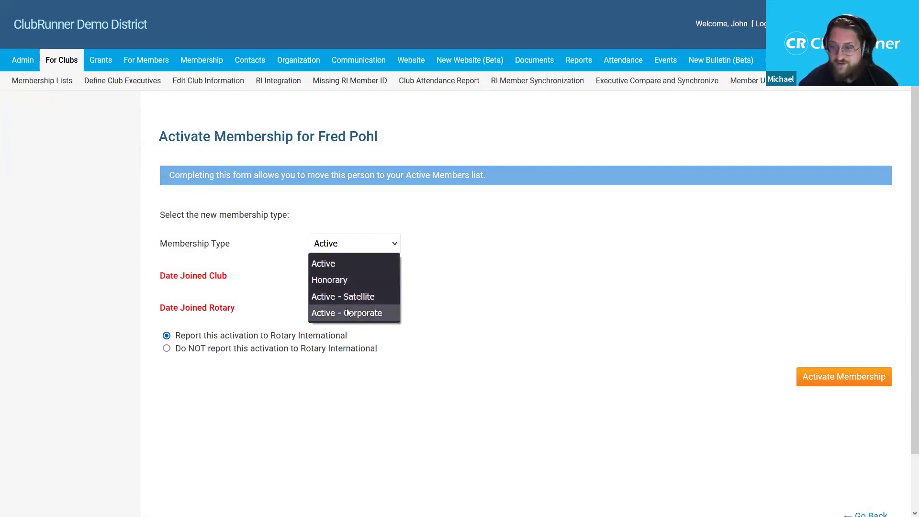
pyautogui.click(362, 259)
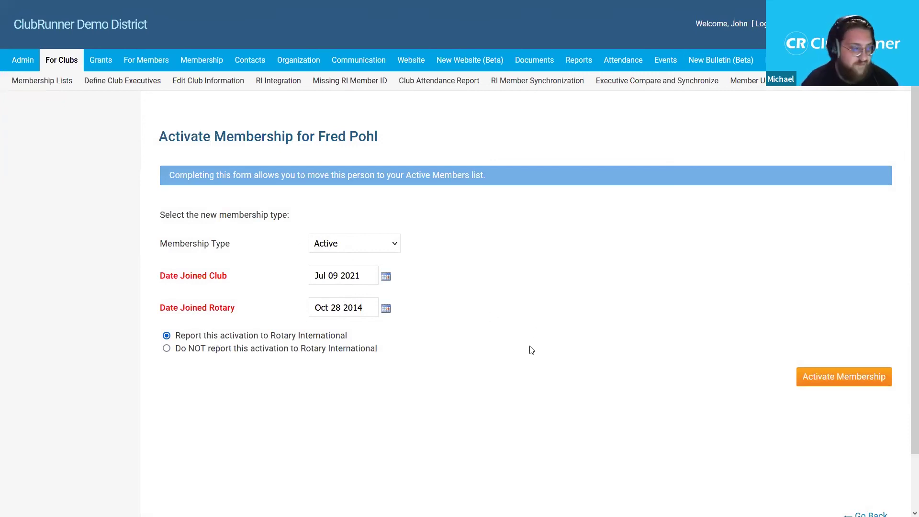
pyautogui.scroll(-1, 603, 292)
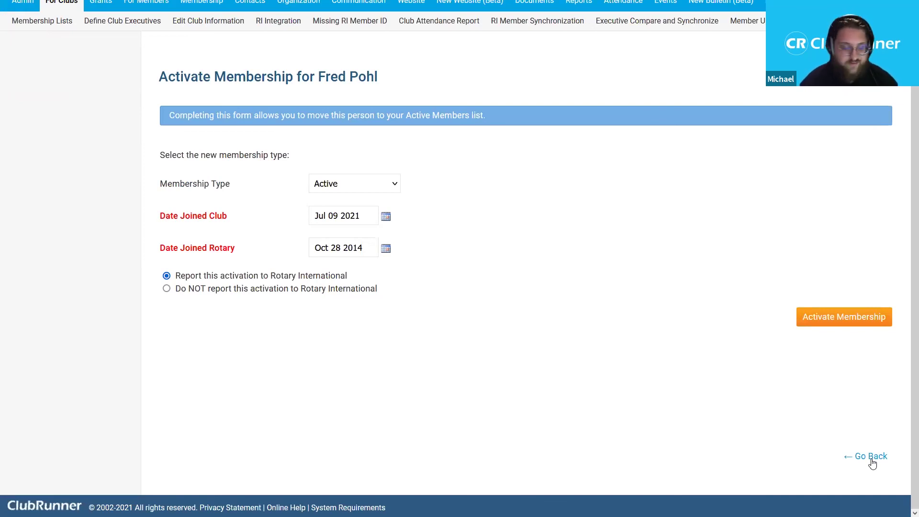
pyautogui.click(871, 459)
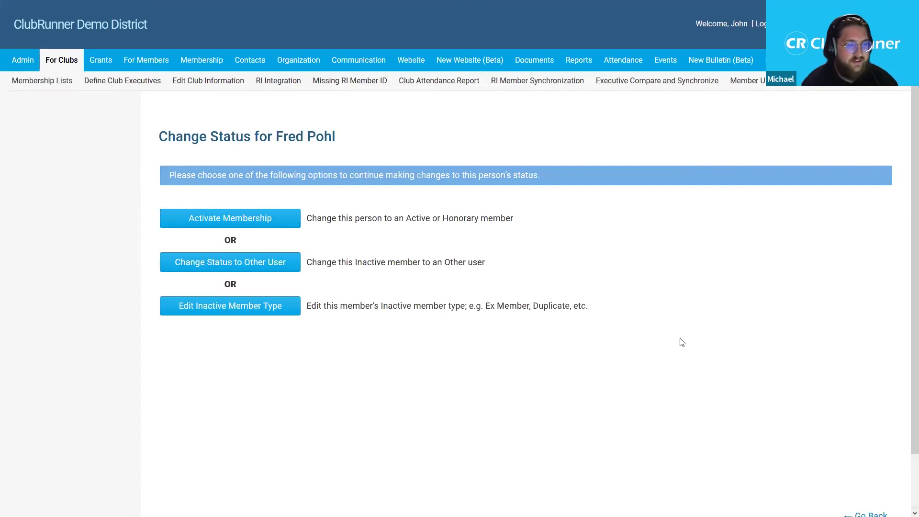
# - Return to the Inactive Members list, then show the Other Users list with its 8 users
pyautogui.scroll(-1, 683, 343)
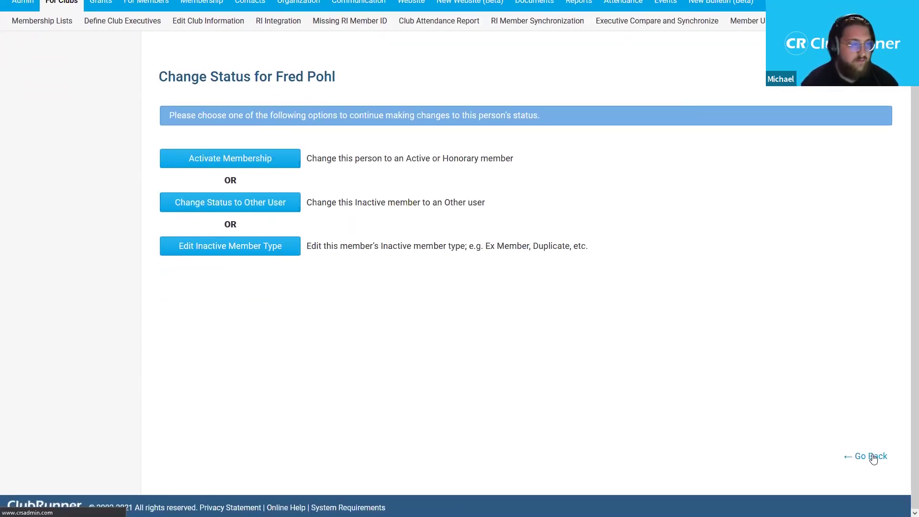
pyautogui.click(872, 458)
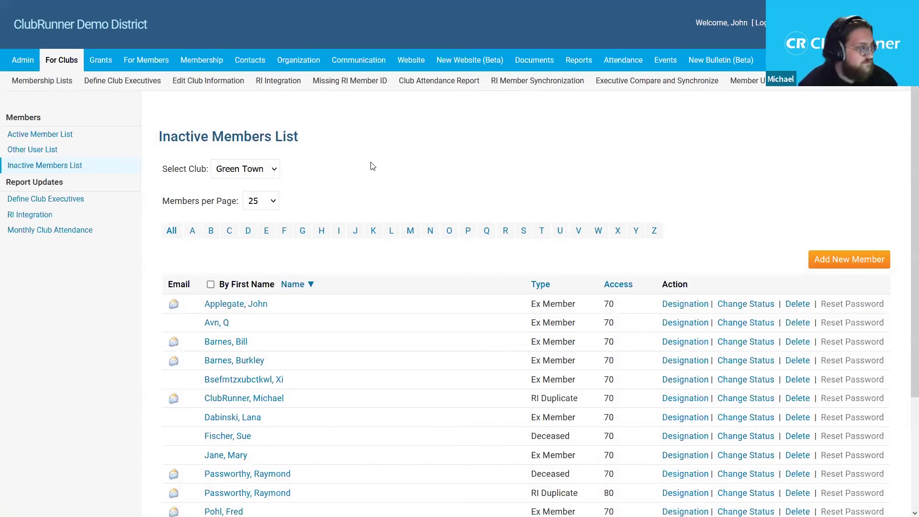
pyautogui.click(86, 154)
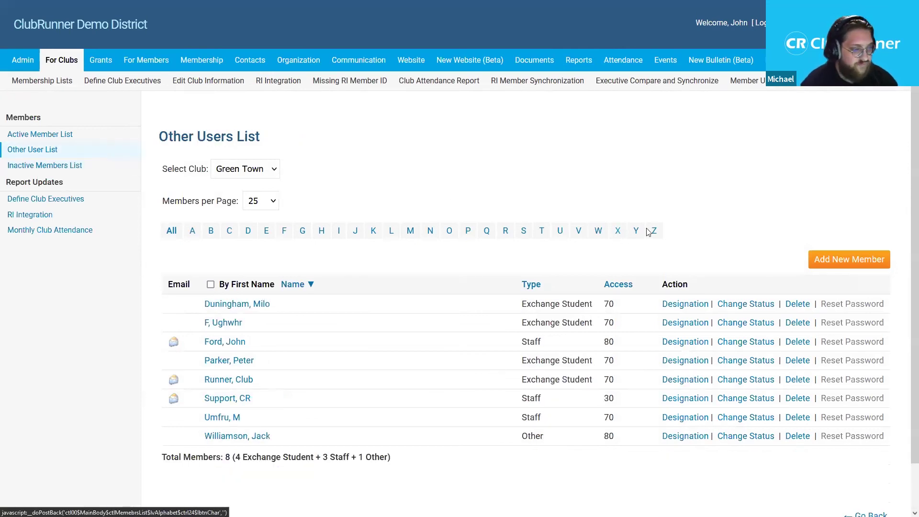
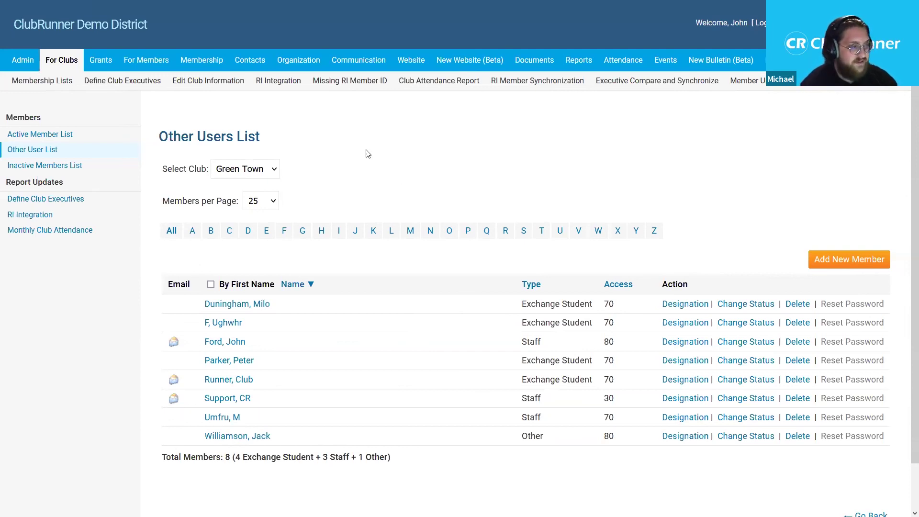
# - Start a new Other User entry for the Green Town club
pyautogui.click(859, 271)
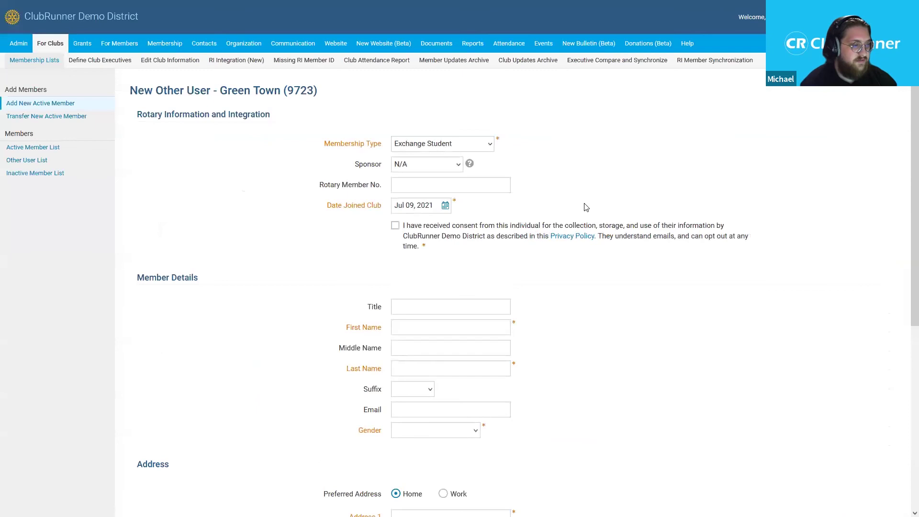
pyautogui.scroll(-1, 905, 134)
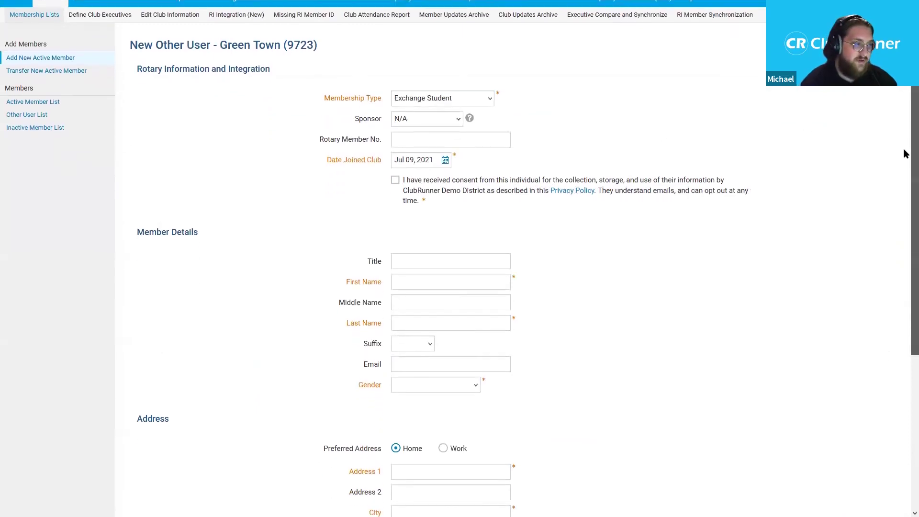
pyautogui.scroll(1, 904, 158)
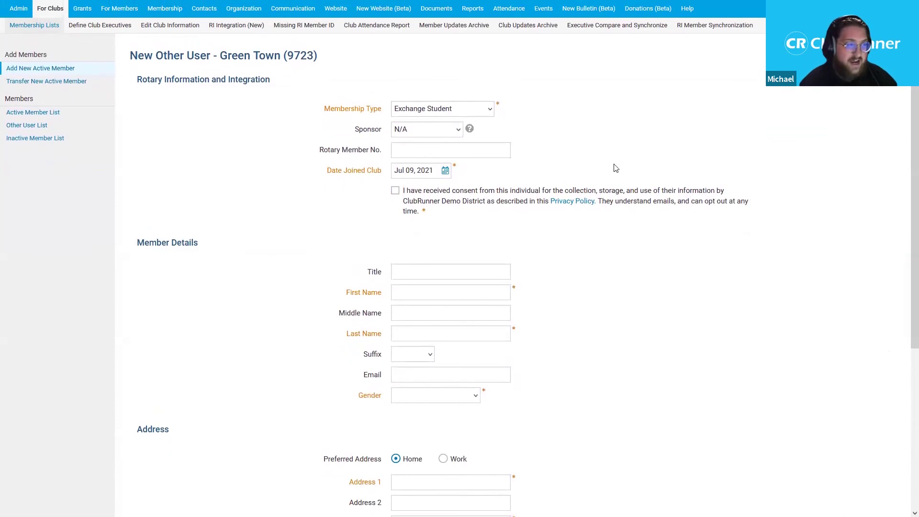
# - Set Membership Type to Staff and tick the privacy consent box, leaving sponsor as N/A
pyautogui.click(461, 111)
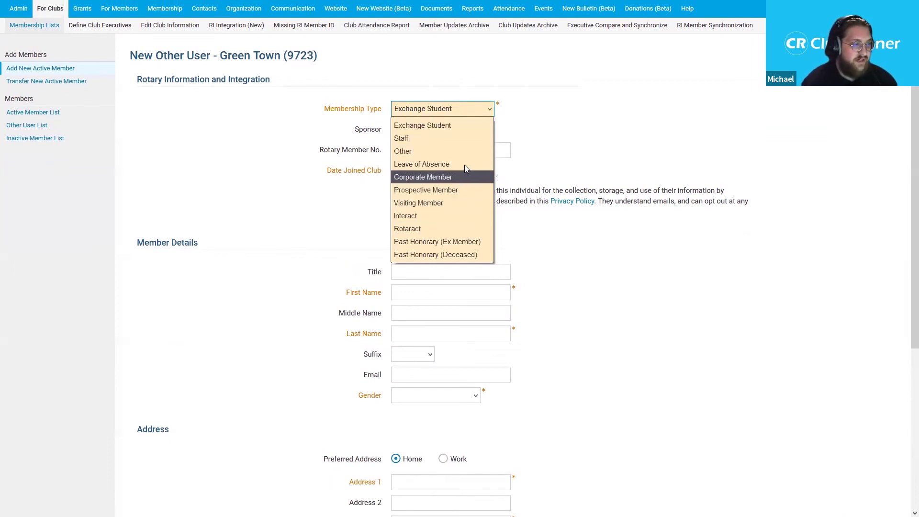
pyautogui.click(455, 139)
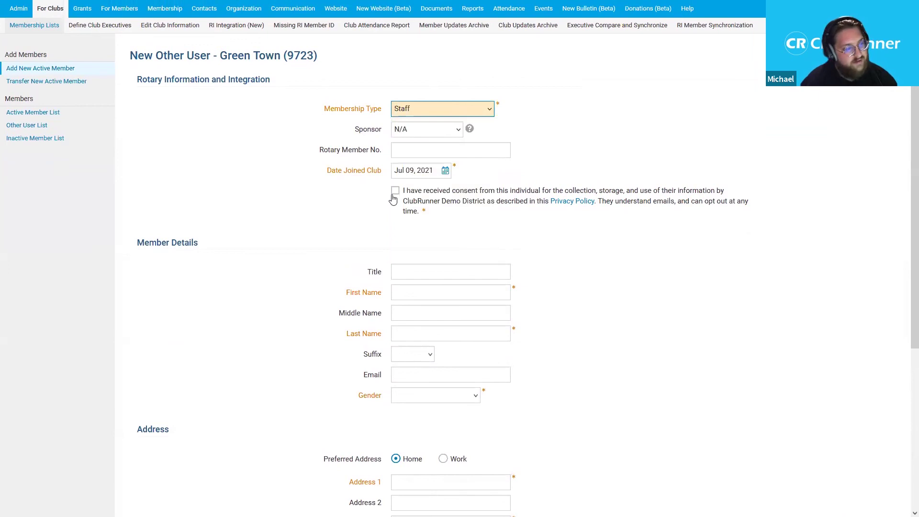
pyautogui.click(426, 133)
pyautogui.click(427, 134)
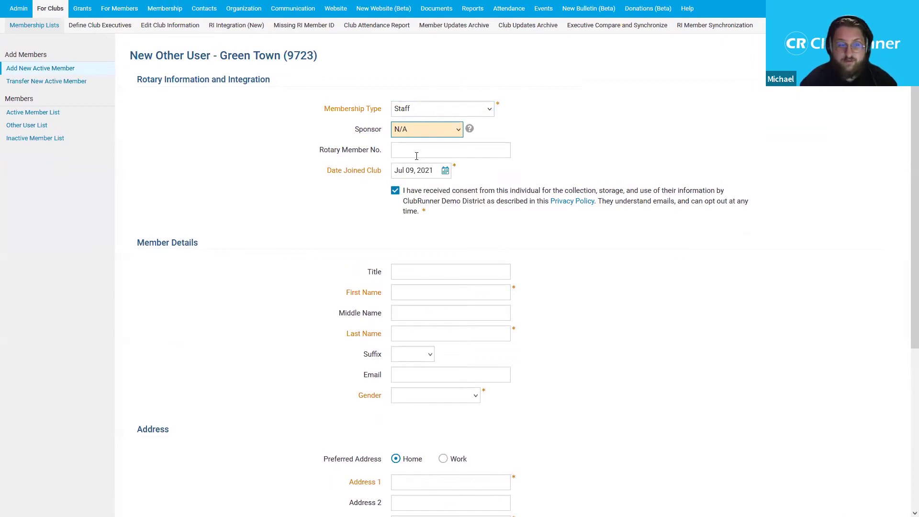
pyautogui.click(547, 158)
# - Enter the person's first and last name and set gender to Female
pyautogui.scroll(-2, 546, 177)
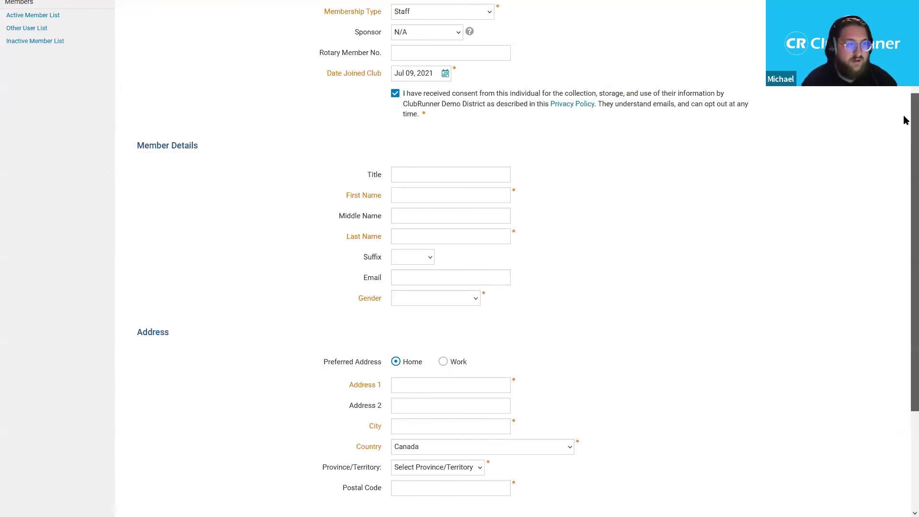
pyautogui.scroll(-1, 891, 120)
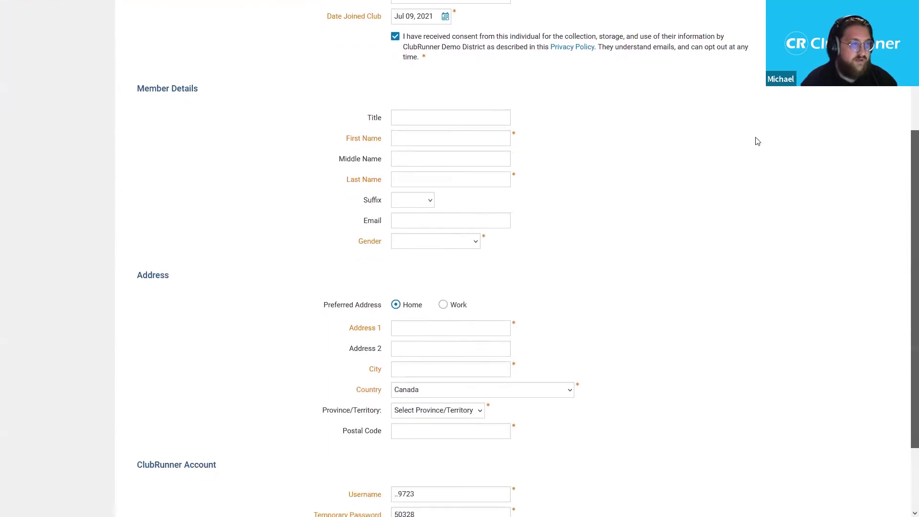
pyautogui.click(488, 139)
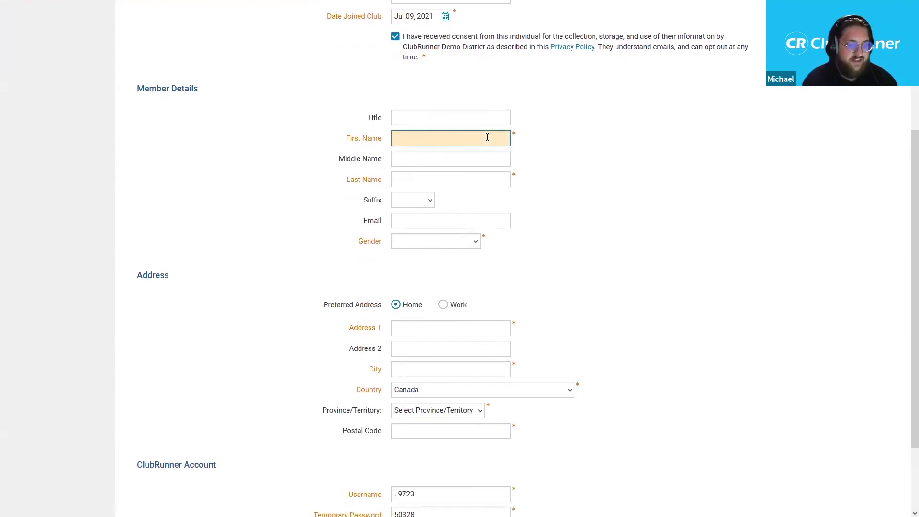
pyautogui.write('Mary')
pyautogui.press('Tab')
pyautogui.press('Tab')
pyautogui.write('Jane')
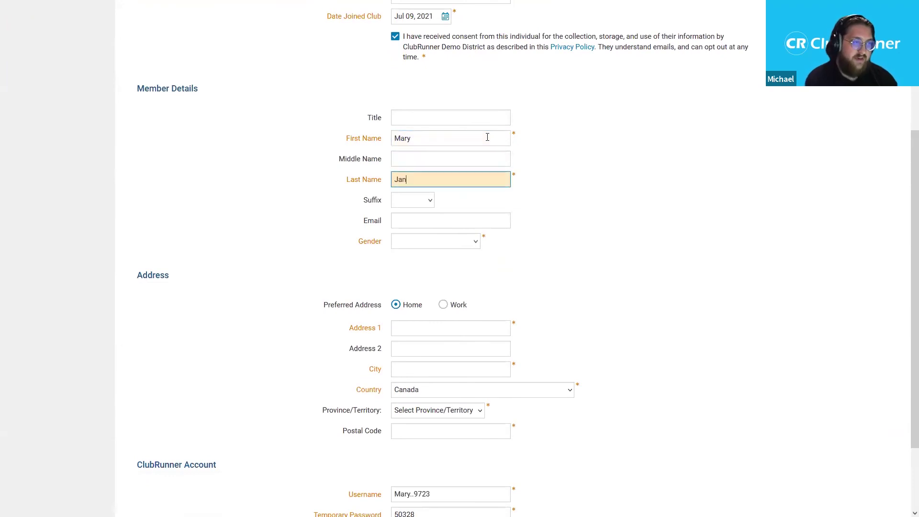
pyautogui.click(443, 242)
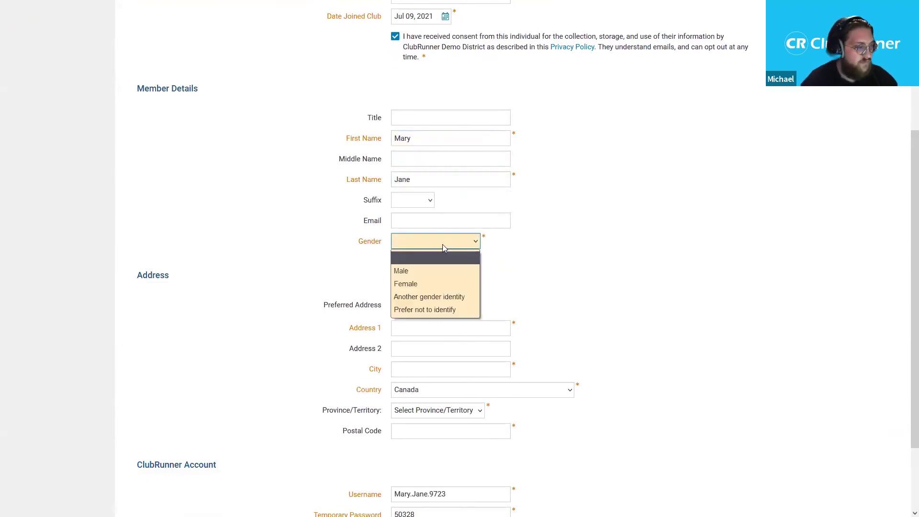
pyautogui.click(440, 284)
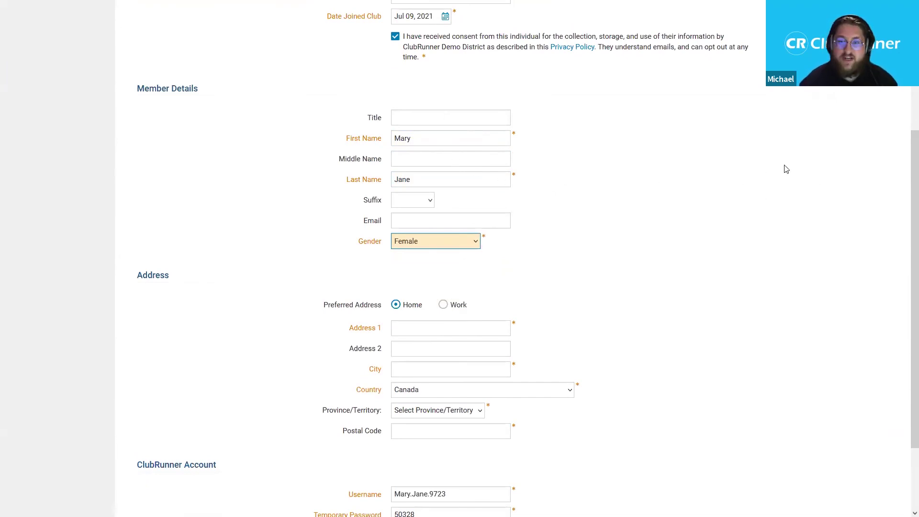
# - Fill in the home street address, city, province Ontario and postal code, then submit the member
pyautogui.scroll(-2, 905, 173)
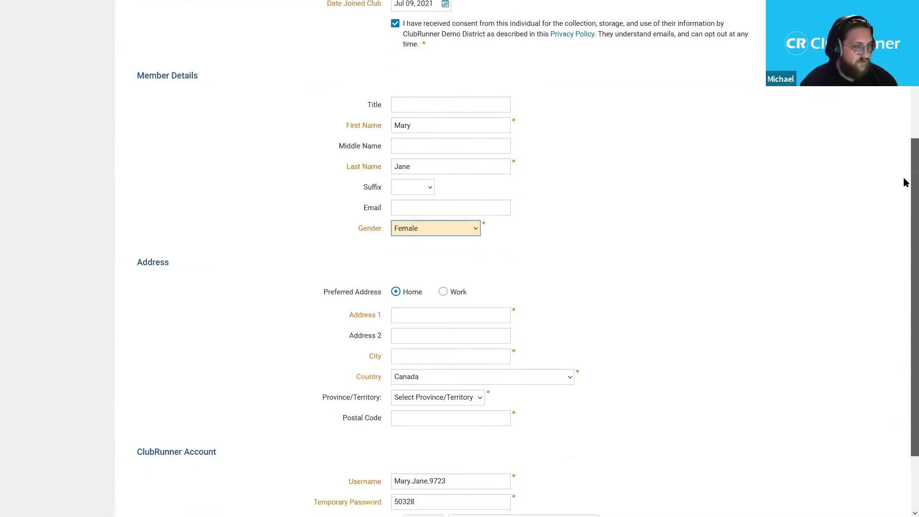
pyautogui.click(463, 237)
pyautogui.write('2')
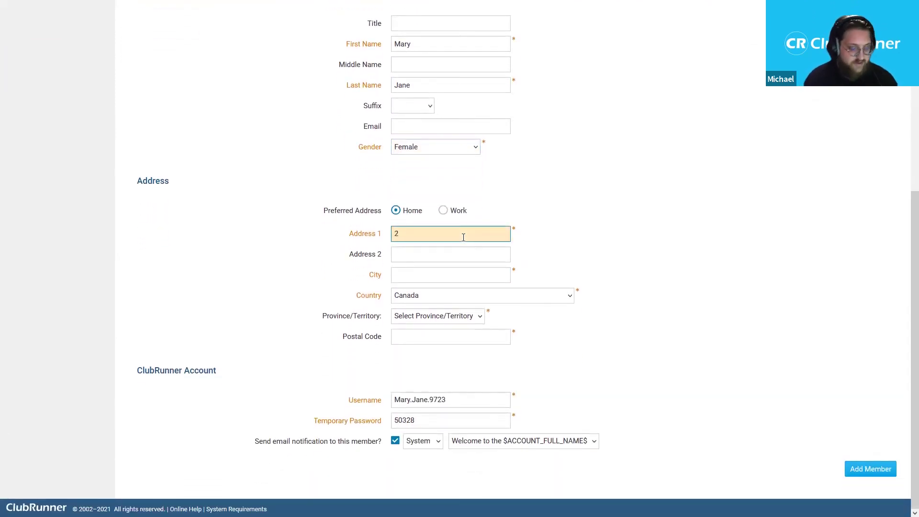
pyautogui.write('060 Winston Park Drive')
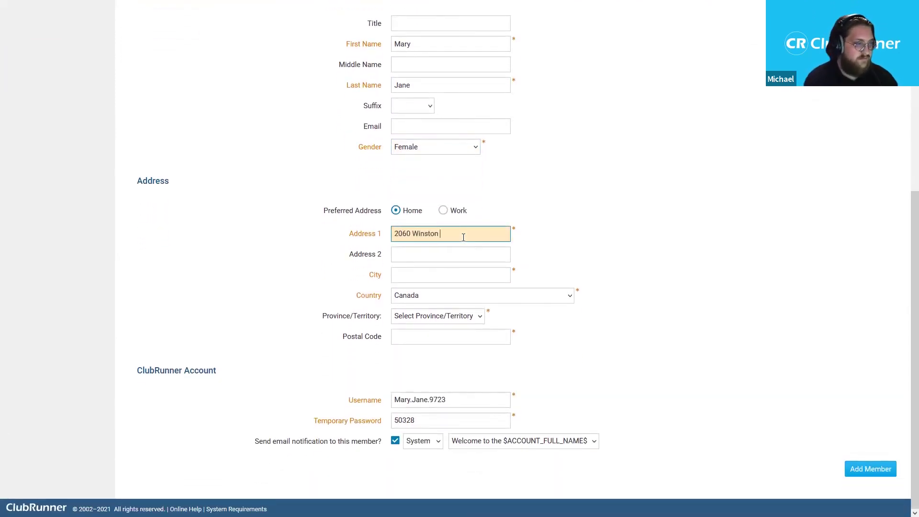
pyautogui.press('Tab')
pyautogui.press('Tab')
pyautogui.write('OPa')
pyautogui.press('BackSpace')
pyautogui.press('BackSpace')
pyautogui.write('akville')
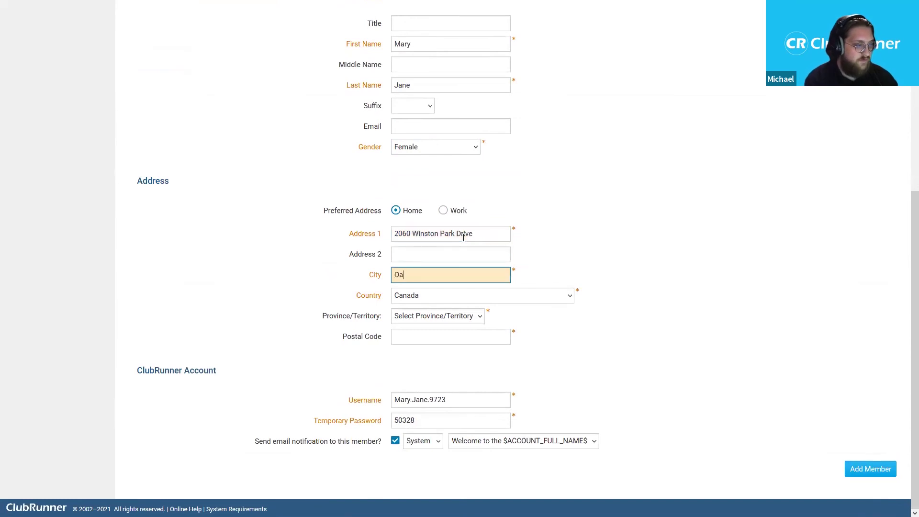
pyautogui.click(432, 315)
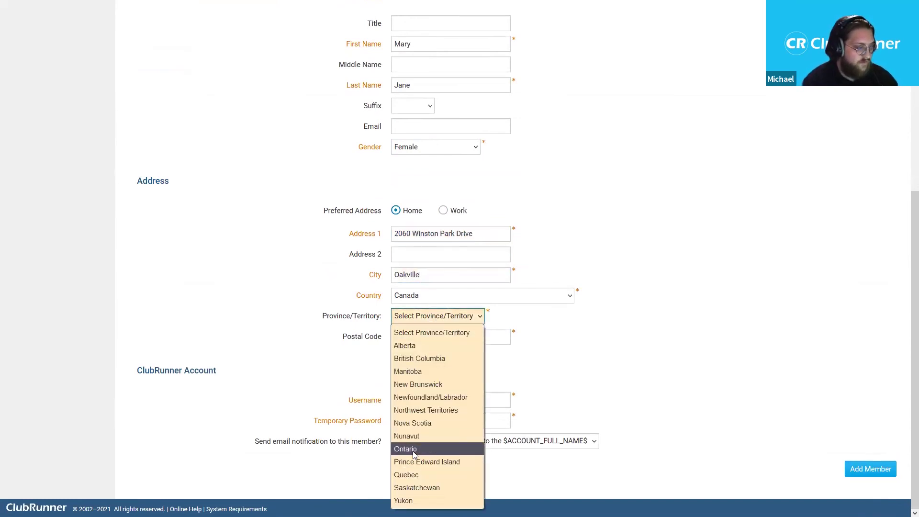
pyautogui.click(407, 448)
pyautogui.click(475, 341)
pyautogui.write('L6H5R7')
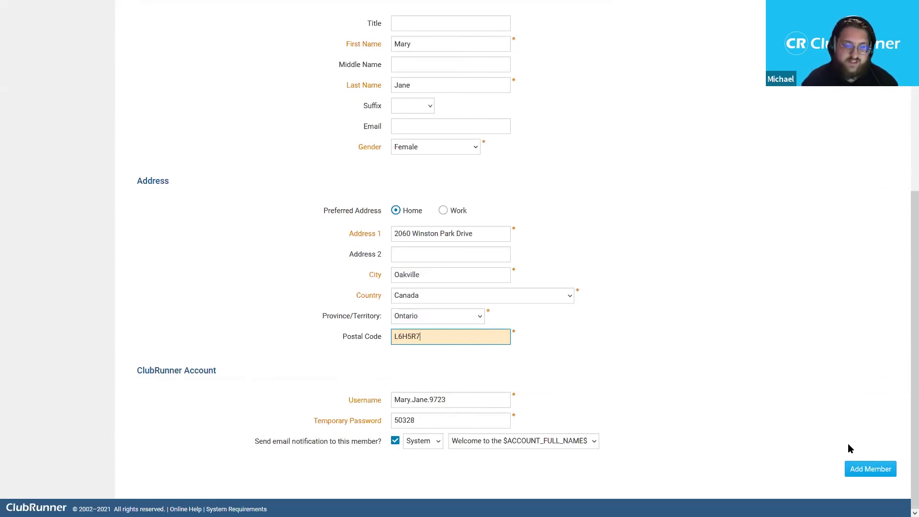
pyautogui.click(873, 469)
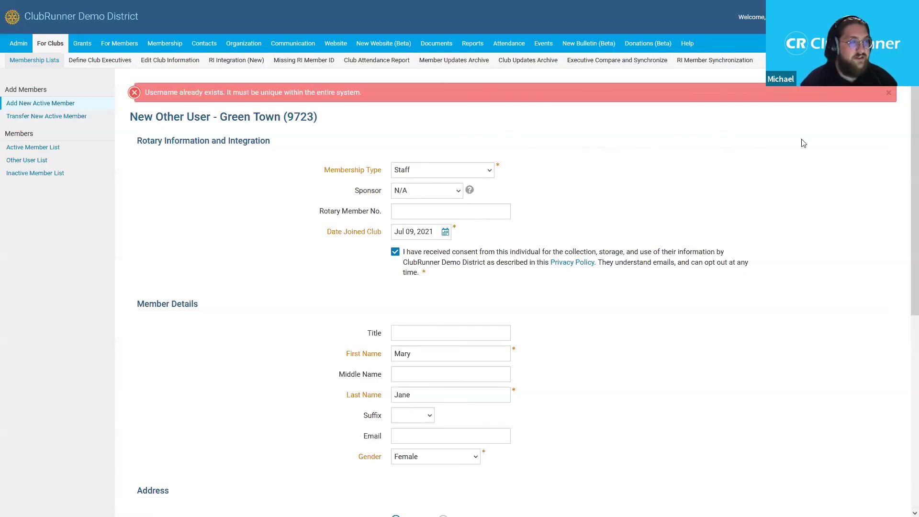
# - Replace the duplicate number ending the username with the temporary password digits and resubmit
pyautogui.moveTo(904, 96); pyautogui.dragTo(904, 298)
pyautogui.moveTo(460, 399); pyautogui.dragTo(430, 399)
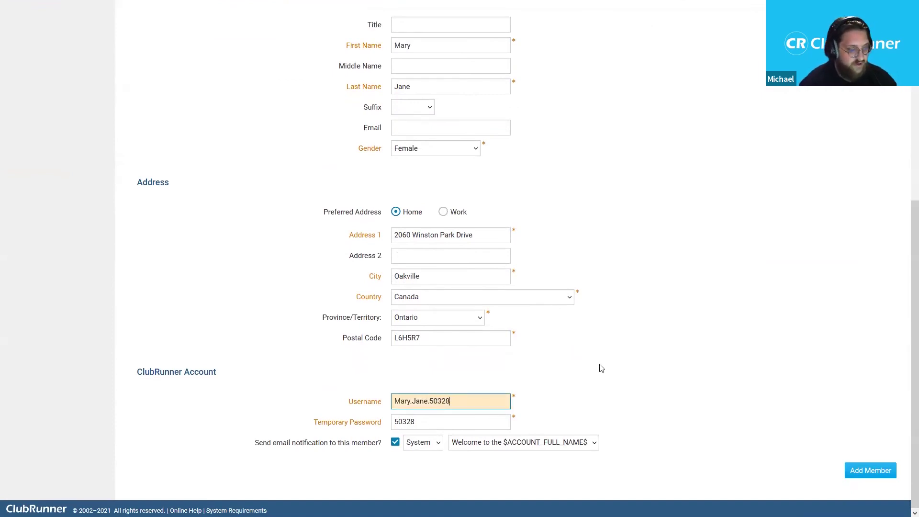
pyautogui.click(865, 471)
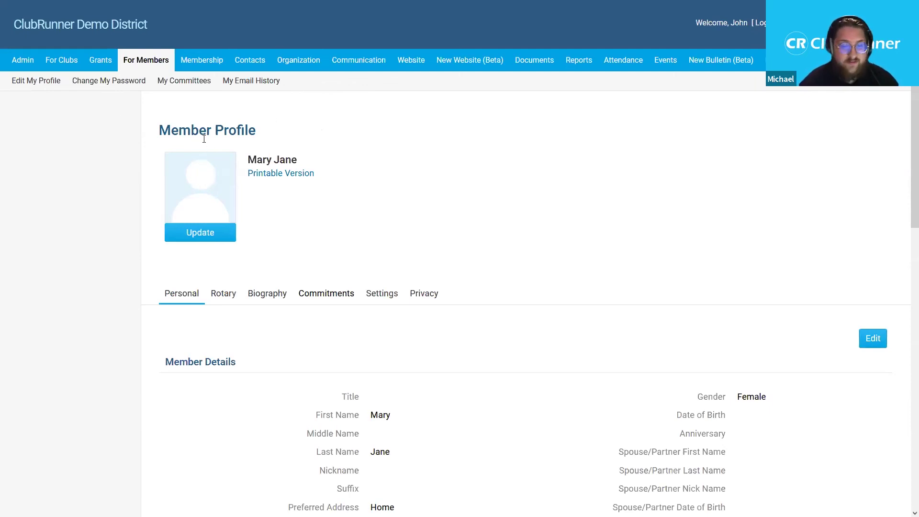
# - Open Edit Club Information for Green Town from the For Clubs section
pyautogui.click(58, 64)
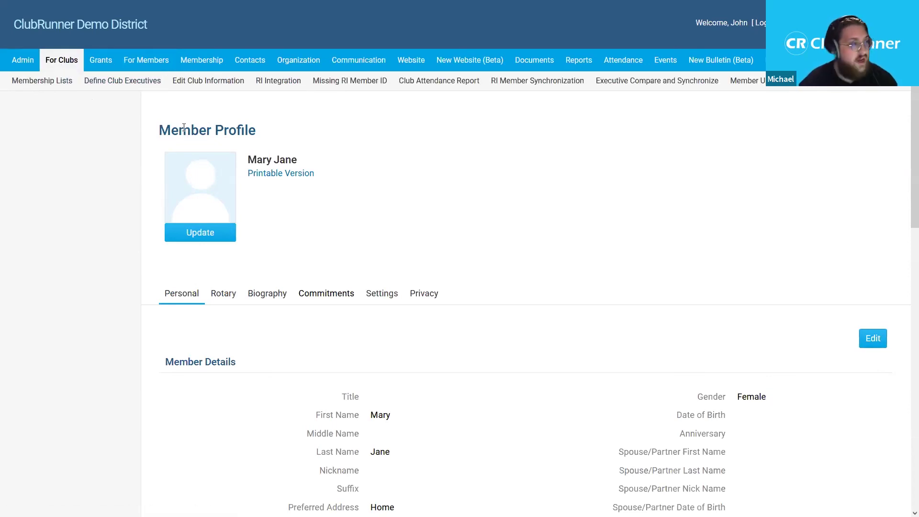
pyautogui.click(220, 90)
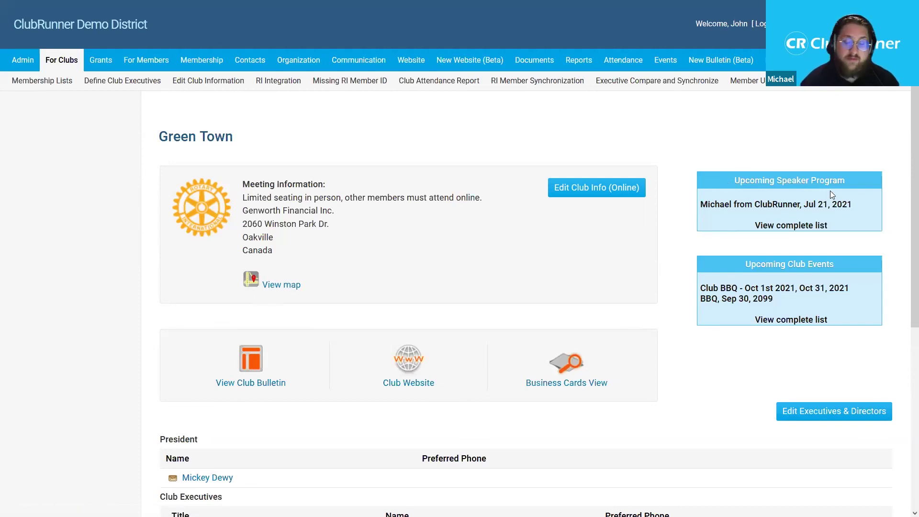
# - Browse the Green Town club page, then launch Edit Club Info (Online) from the top
pyautogui.scroll(-2, 905, 253)
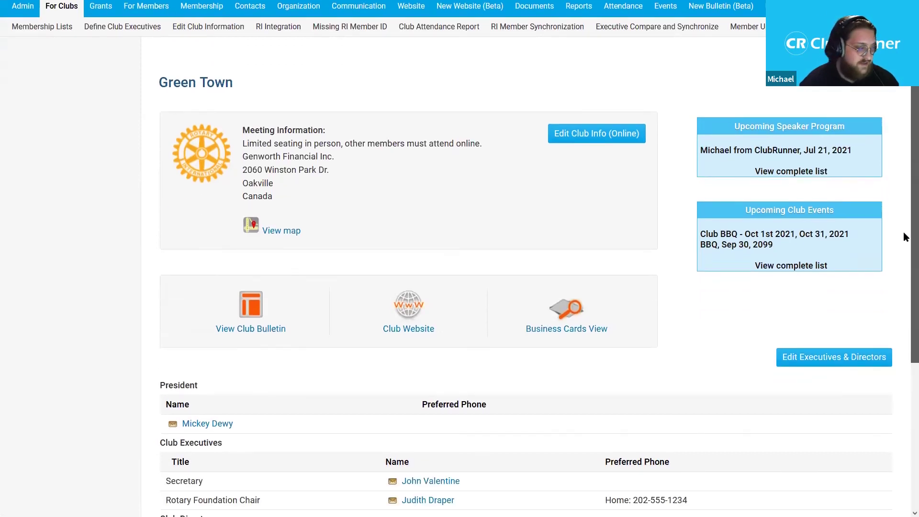
pyautogui.scroll(-3, 905, 252)
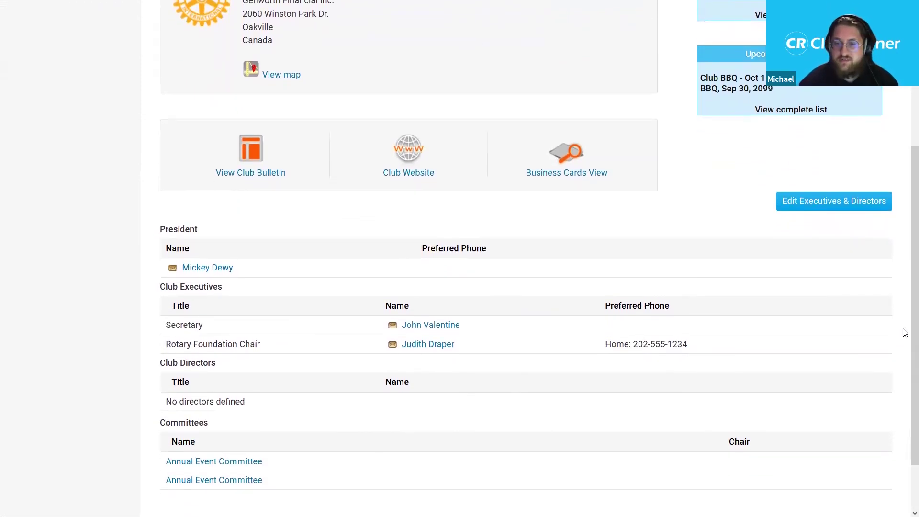
pyautogui.scroll(-1, 905, 325)
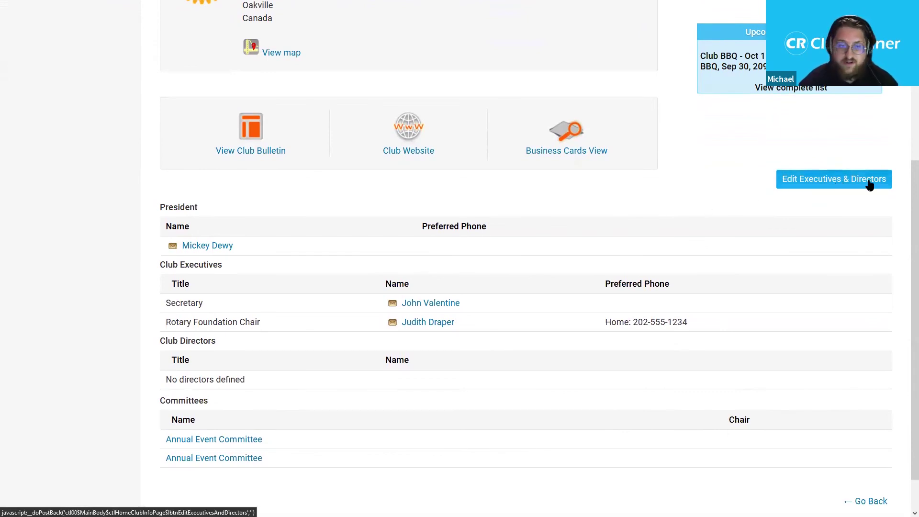
pyautogui.click(856, 190)
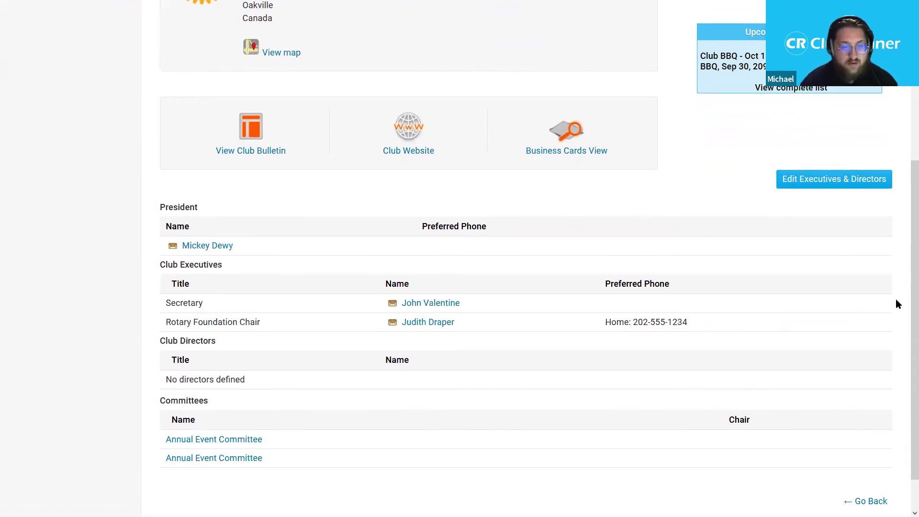
pyautogui.scroll(1, 904, 304)
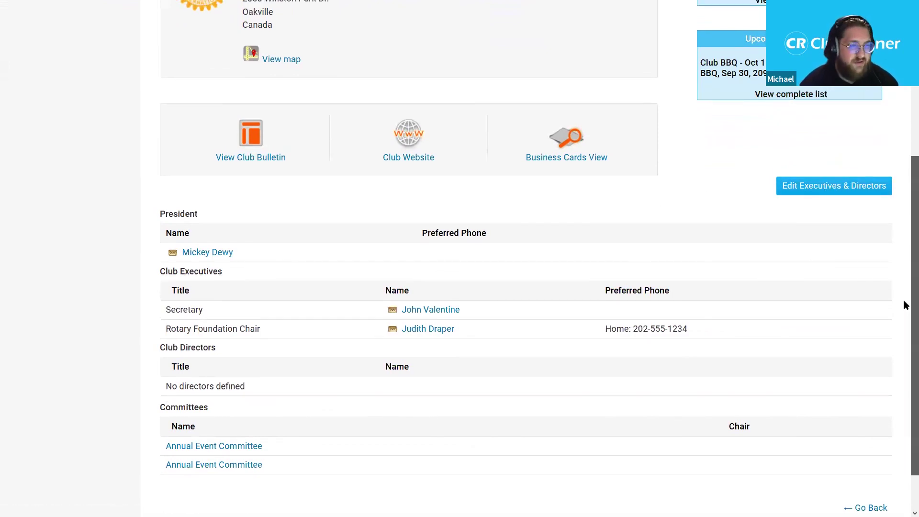
pyautogui.scroll(1, 904, 299)
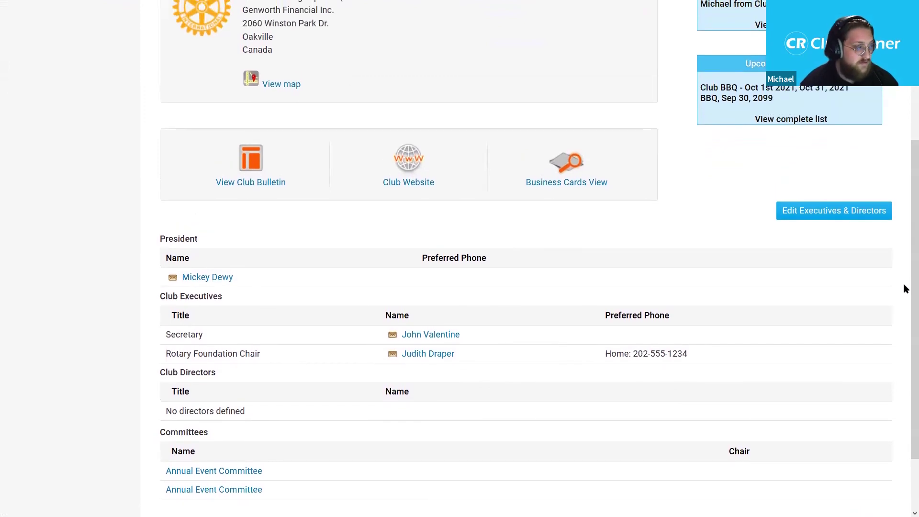
pyautogui.scroll(4, 904, 285)
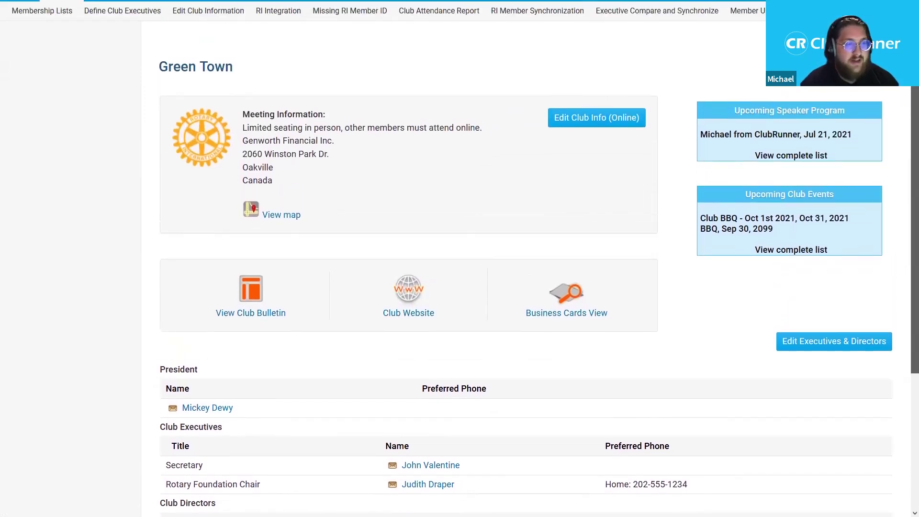
pyautogui.scroll(1, 905, 160)
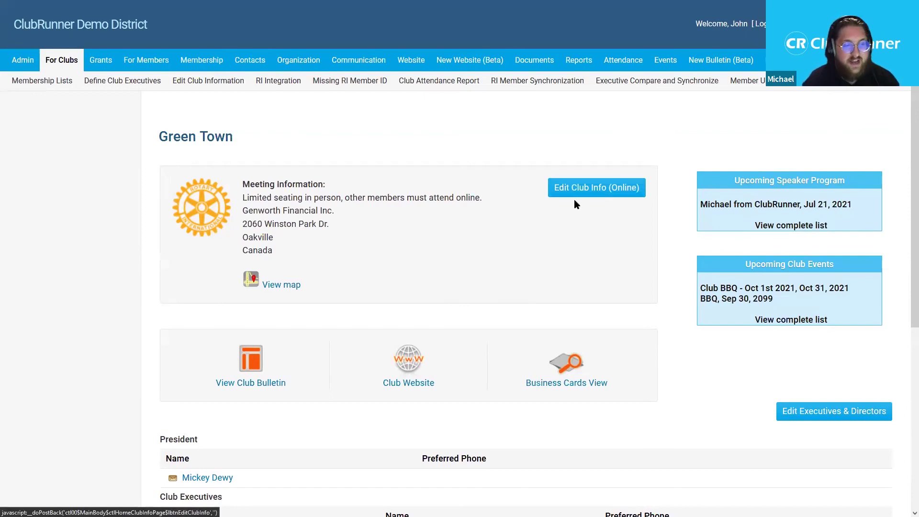
pyautogui.click(604, 195)
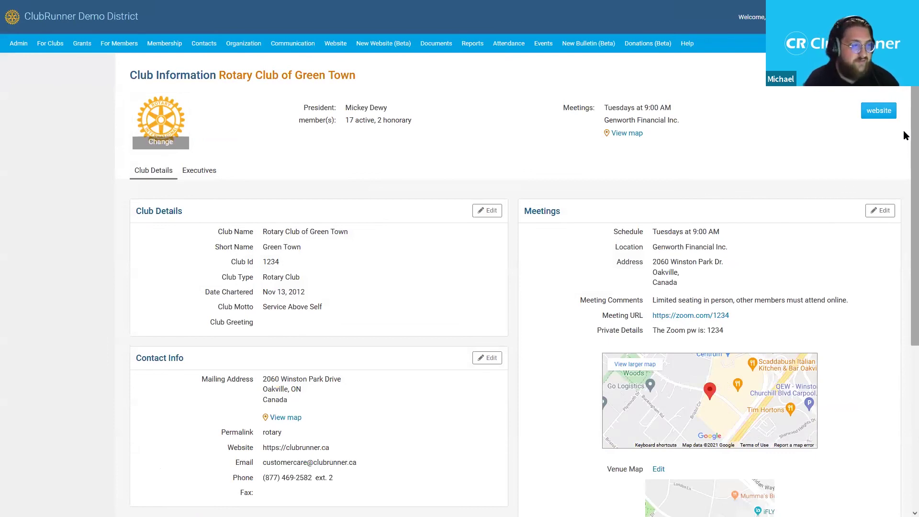
# - Scroll down the Club Information page to the Meetings section
pyautogui.scroll(-2, 905, 144)
pyautogui.scroll(-2, 905, 195)
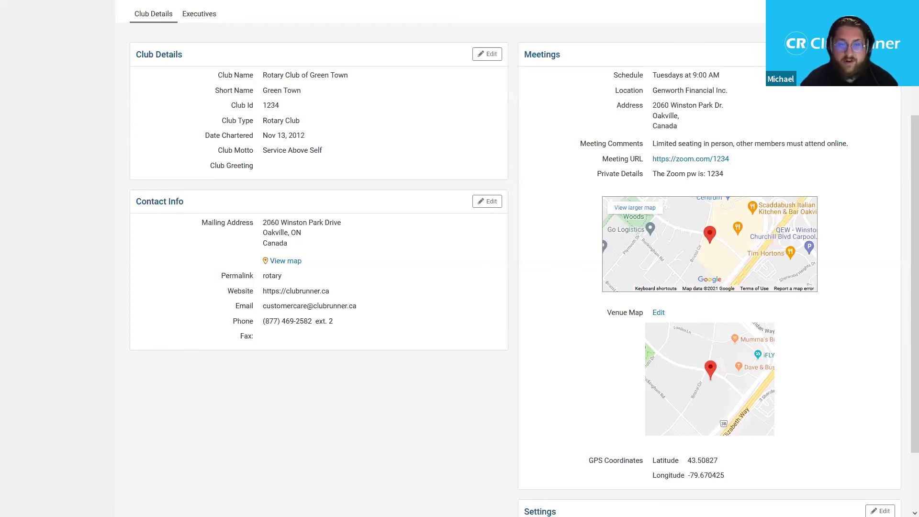
# - Change the meeting from Tuesday 9:00 AM to Friday at 6:00 PM in Edit Meetings
pyautogui.click(880, 54)
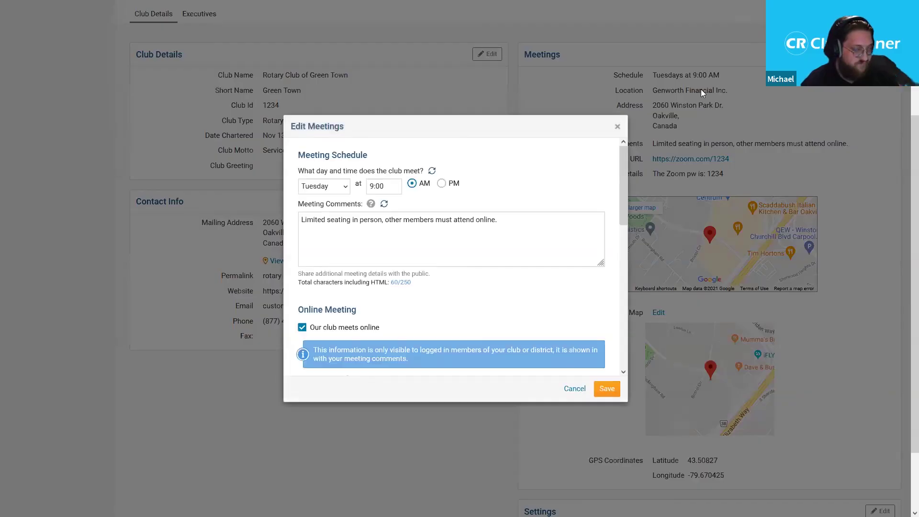
pyautogui.moveTo(622, 169); pyautogui.dragTo(622, 167)
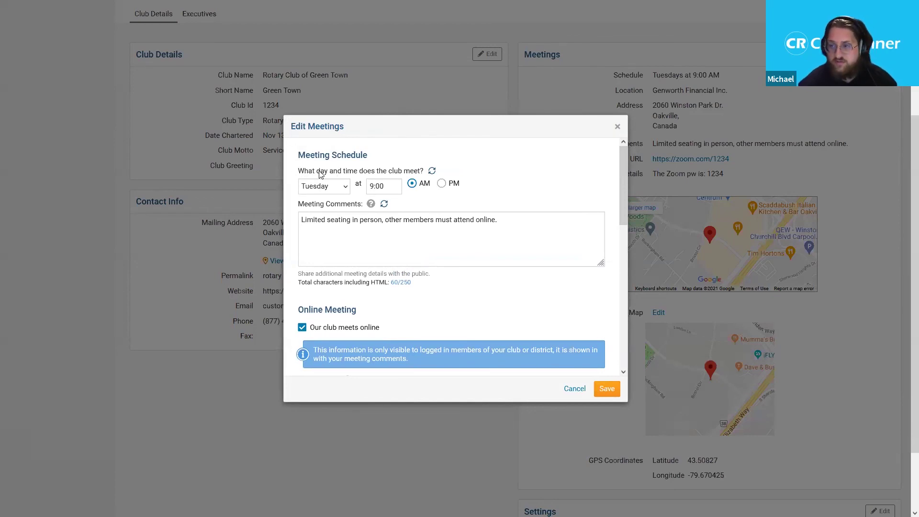
pyautogui.click(329, 186)
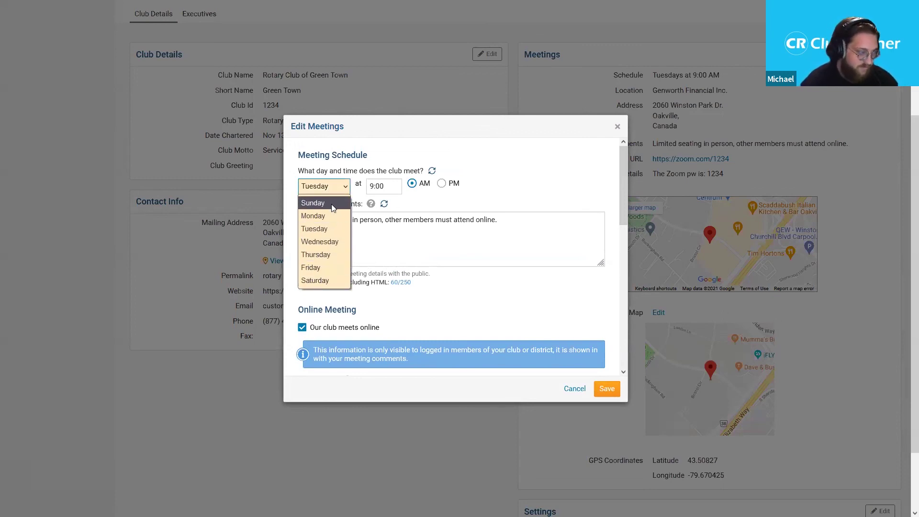
pyautogui.click(335, 266)
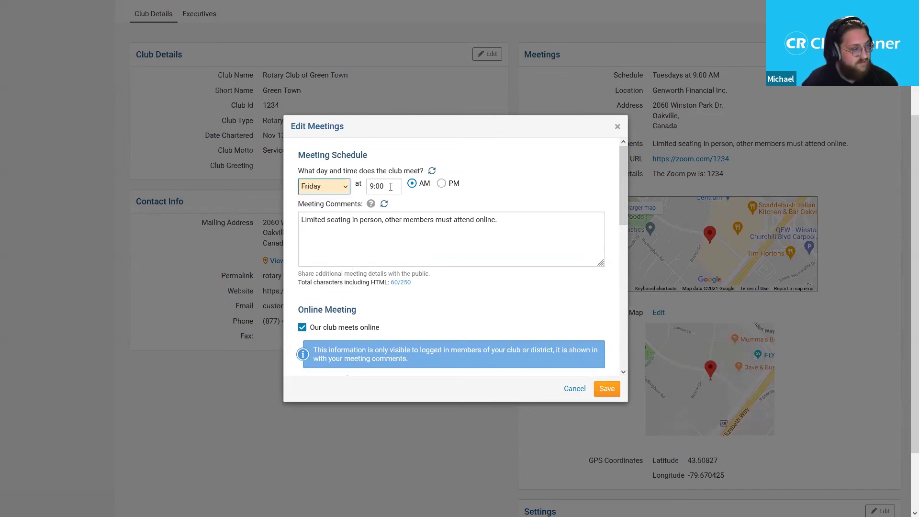
pyautogui.press('Tab')
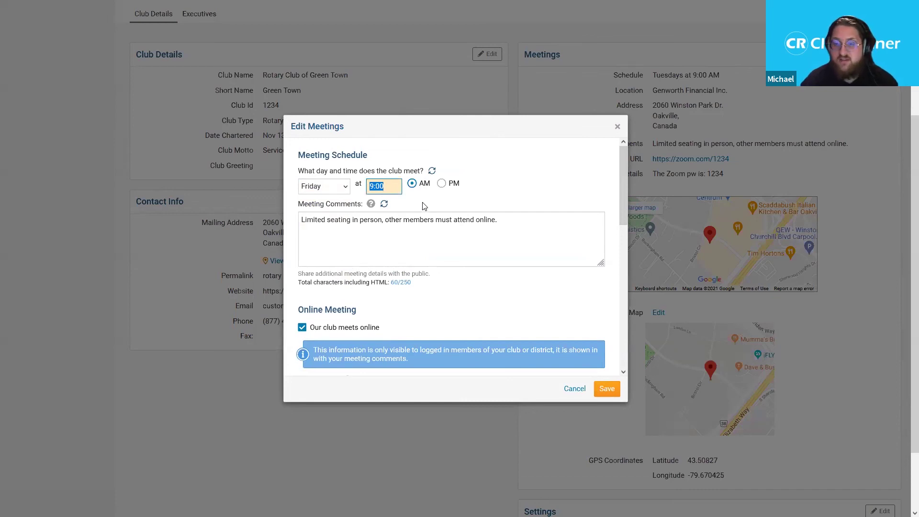
pyautogui.click(399, 187)
pyautogui.moveTo(399, 186); pyautogui.dragTo(370, 186)
pyautogui.write('6:00')
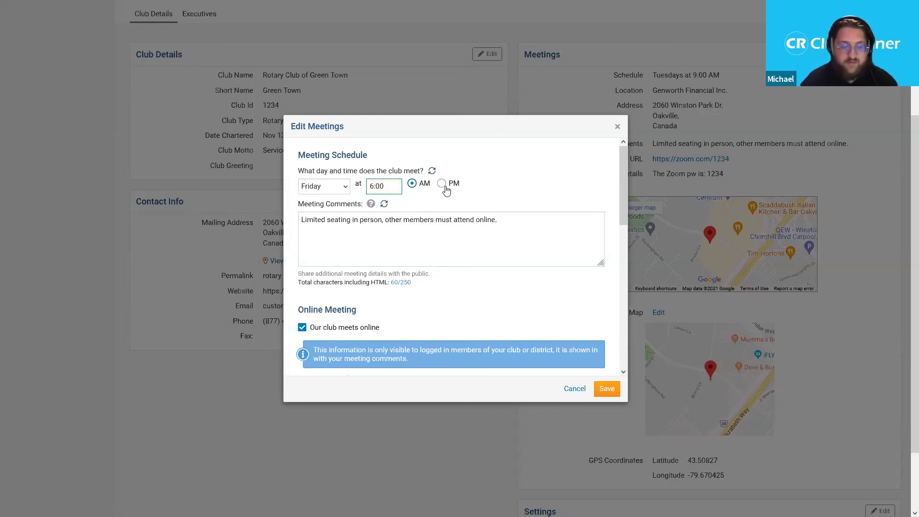
pyautogui.click(443, 186)
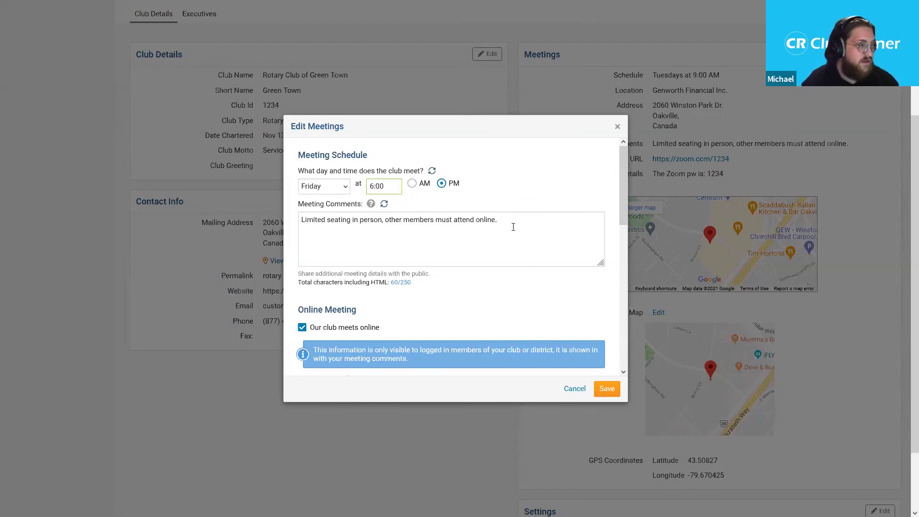
pyautogui.moveTo(519, 225); pyautogui.dragTo(301, 220)
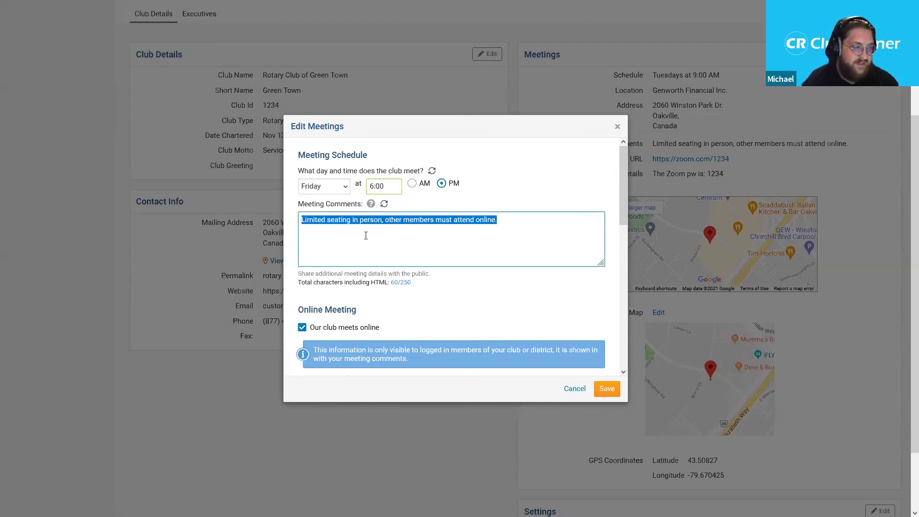
pyautogui.click(427, 241)
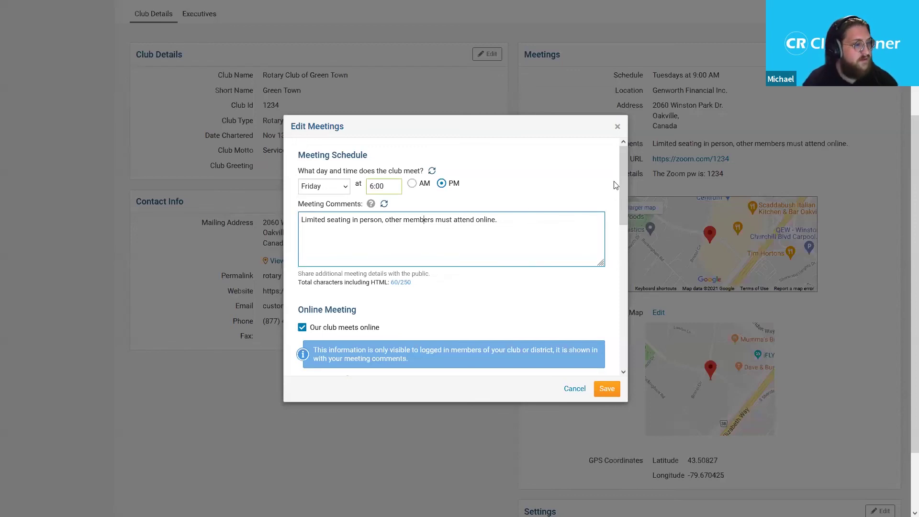
pyautogui.moveTo(622, 162); pyautogui.dragTo(625, 226)
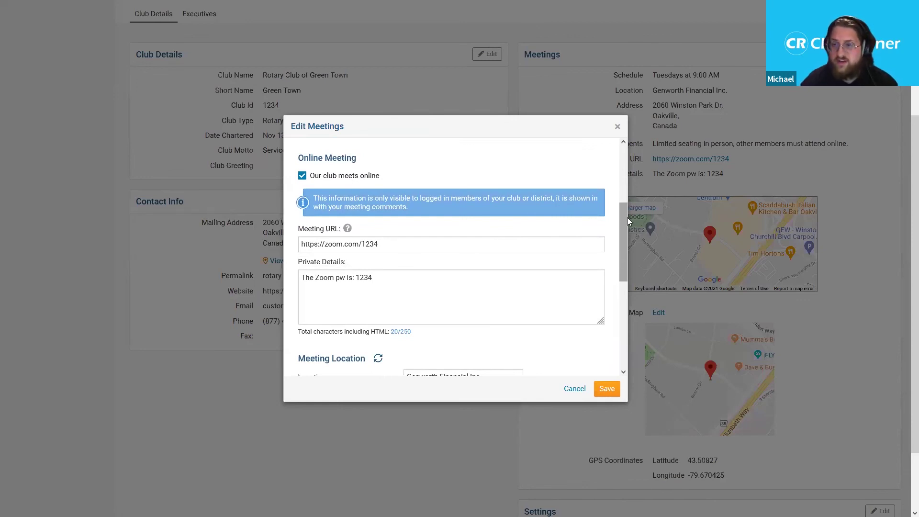
pyautogui.click(302, 177)
pyautogui.click(302, 177)
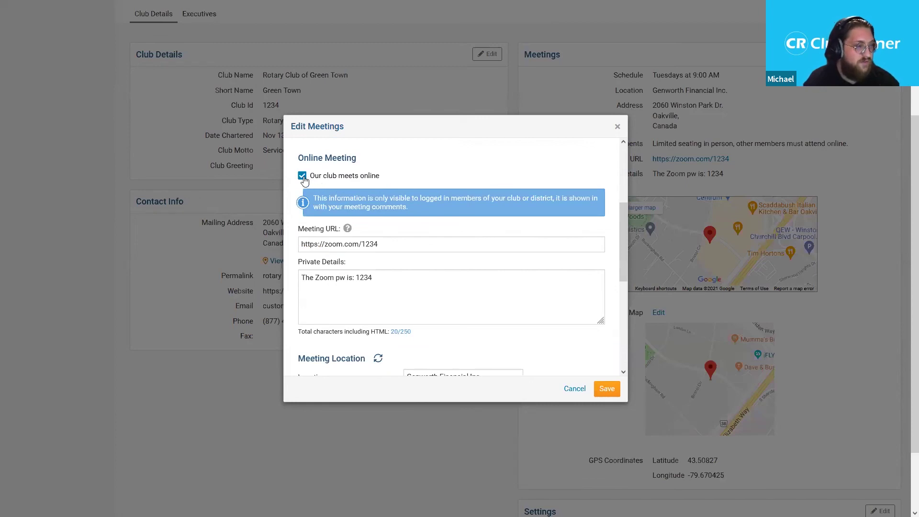
pyautogui.click(302, 176)
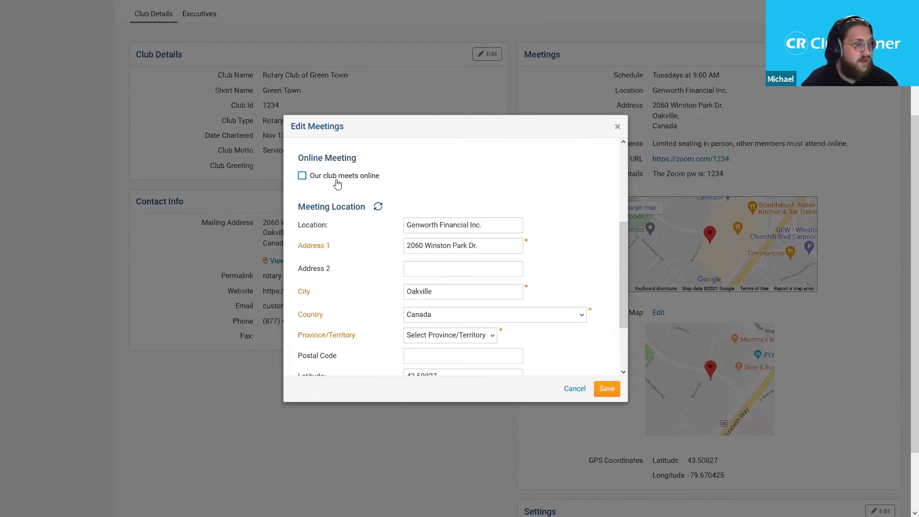
pyautogui.click(333, 182)
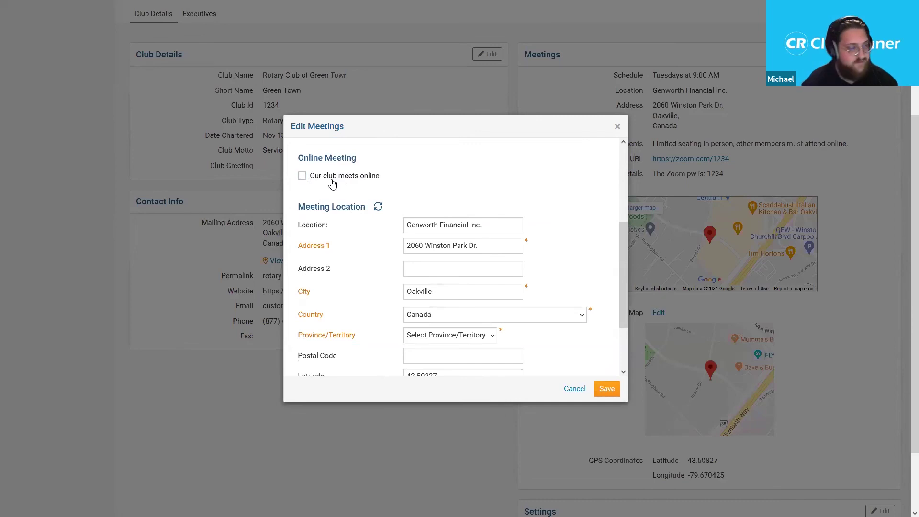
pyautogui.moveTo(621, 228); pyautogui.dragTo(621, 240)
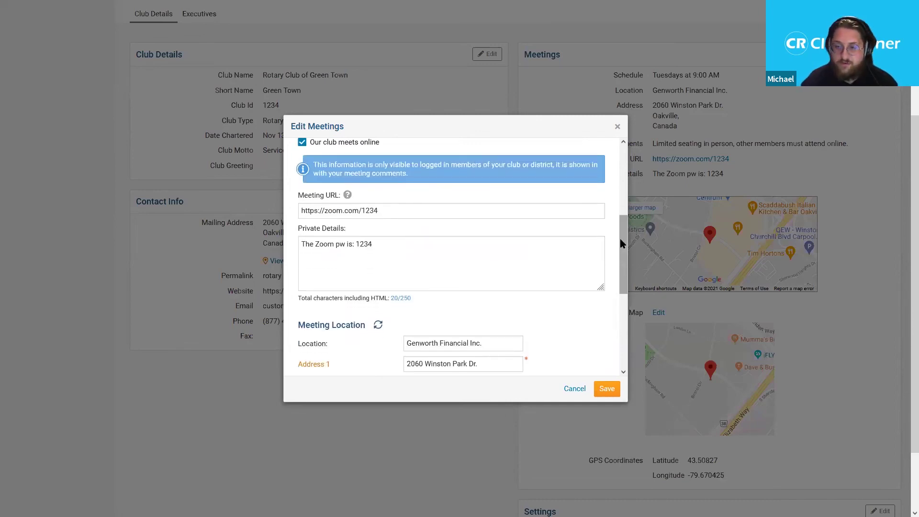
pyautogui.moveTo(347, 195)
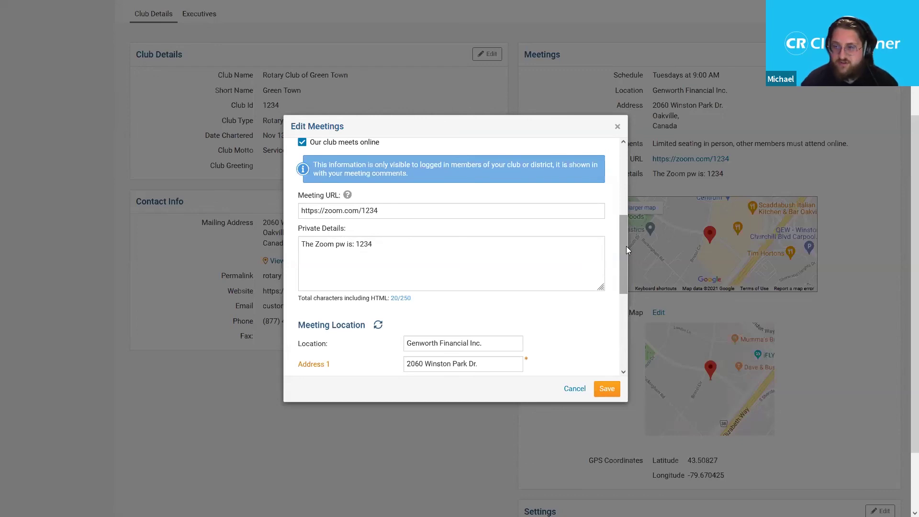
pyautogui.scroll(-1, 625, 247)
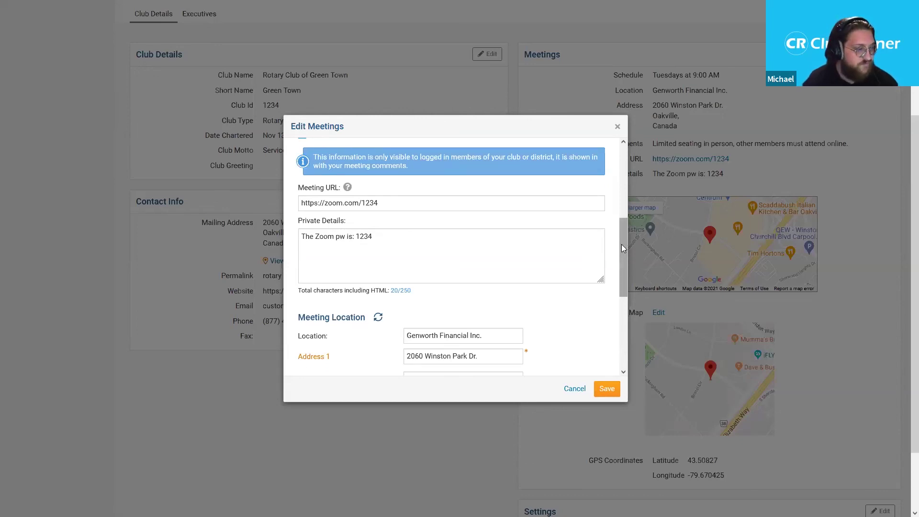
# - Set the Genworth Financial Inc. meeting location's province to Ontario and pick the suggested postal code
pyautogui.moveTo(624, 240); pyautogui.dragTo(633, 299)
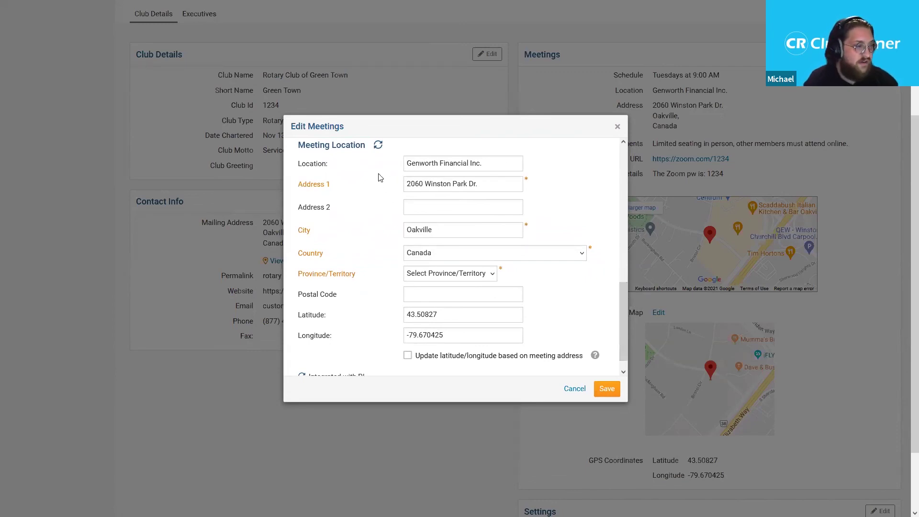
pyautogui.moveTo(406, 164); pyautogui.dragTo(483, 163)
pyautogui.click(491, 162)
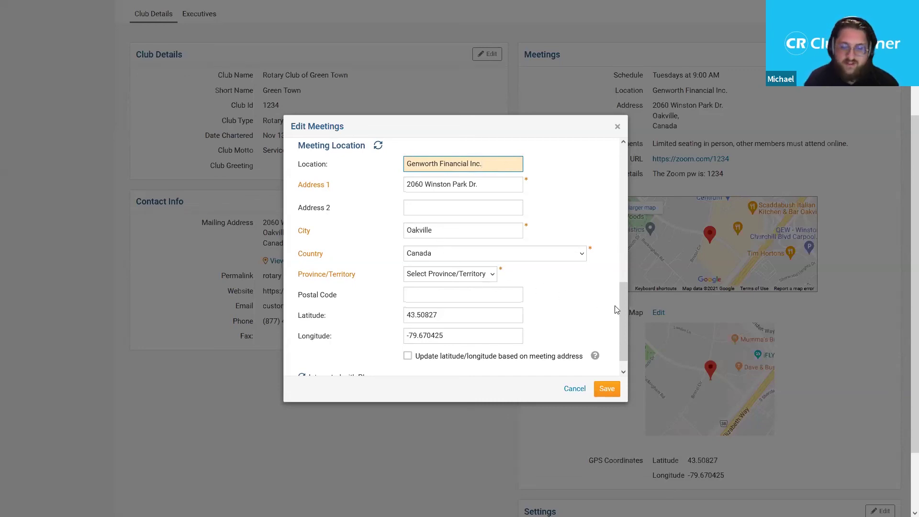
pyautogui.moveTo(621, 309); pyautogui.dragTo(622, 325)
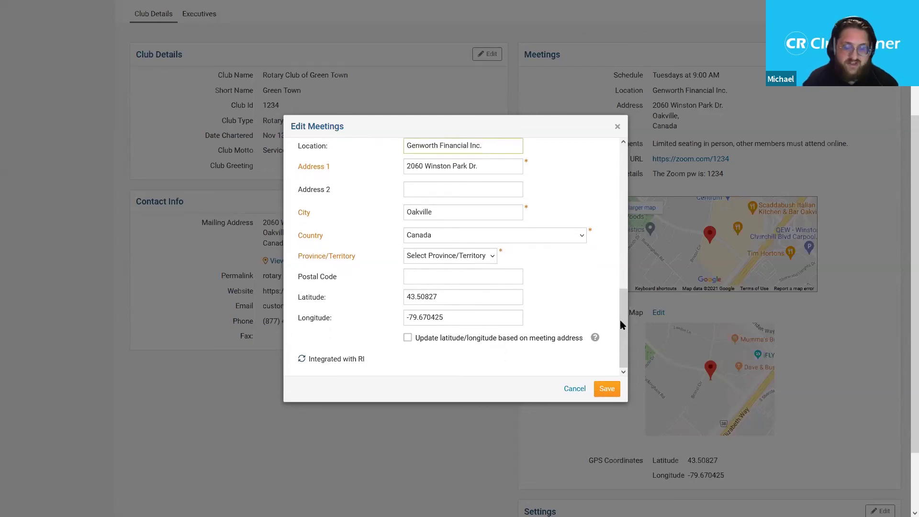
pyautogui.click(475, 257)
pyautogui.click(469, 388)
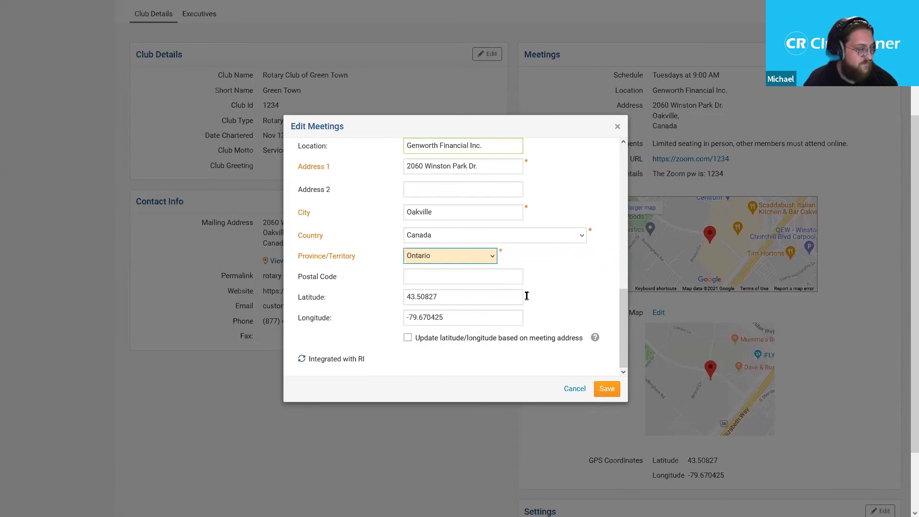
pyautogui.click(503, 282)
pyautogui.write('L6')
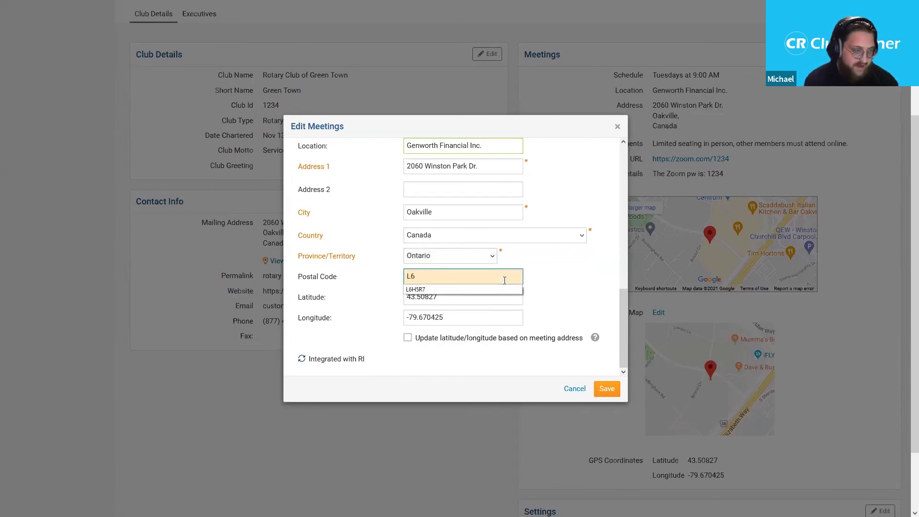
pyautogui.click(503, 290)
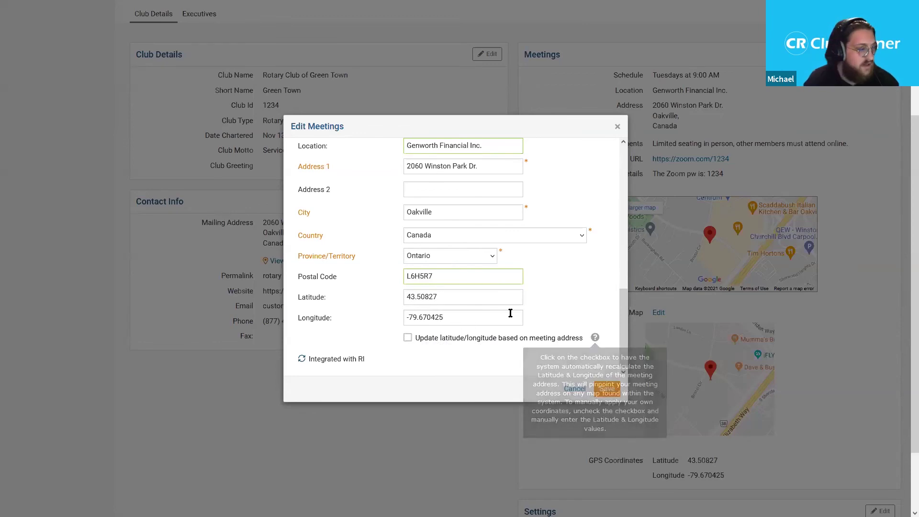
# - Clear latitude and longitude, enable updating them from the meeting address, and save
pyautogui.moveTo(621, 316); pyautogui.dragTo(621, 298)
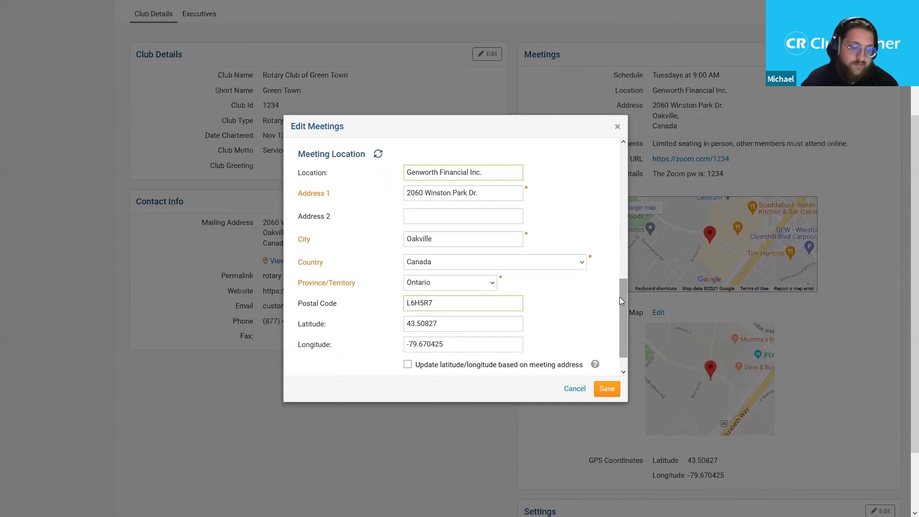
pyautogui.scroll(-1, 539, 308)
pyautogui.doubleClick(476, 297)
pyautogui.press('BackSpace')
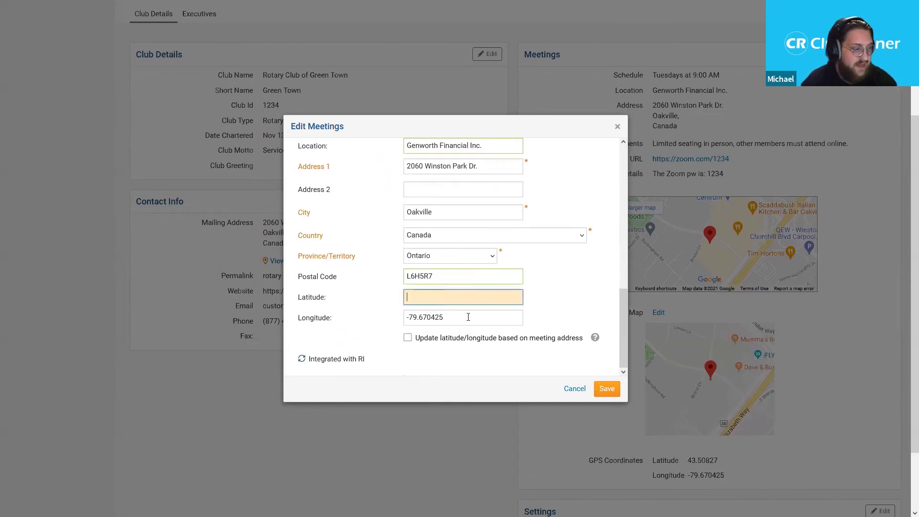
pyautogui.doubleClick(468, 317)
pyautogui.press('BackSpace')
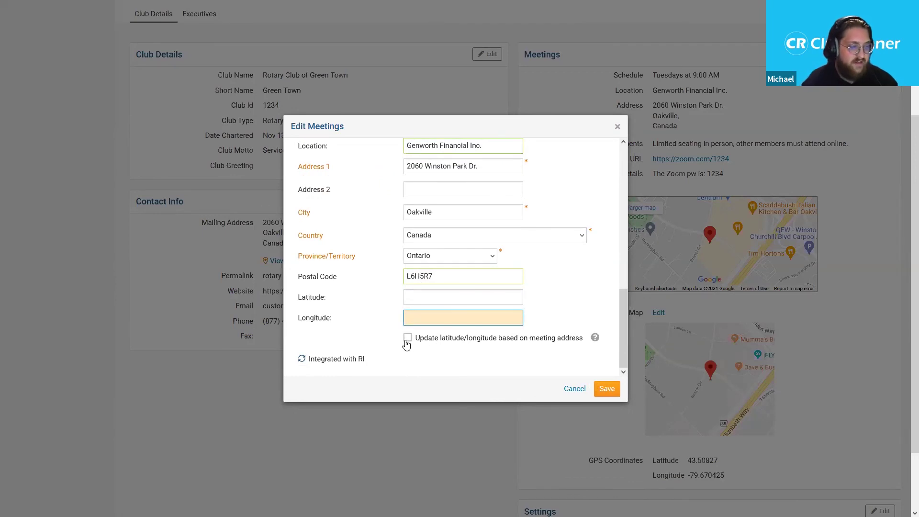
pyautogui.click(406, 341)
pyautogui.scroll(-2, 367, 311)
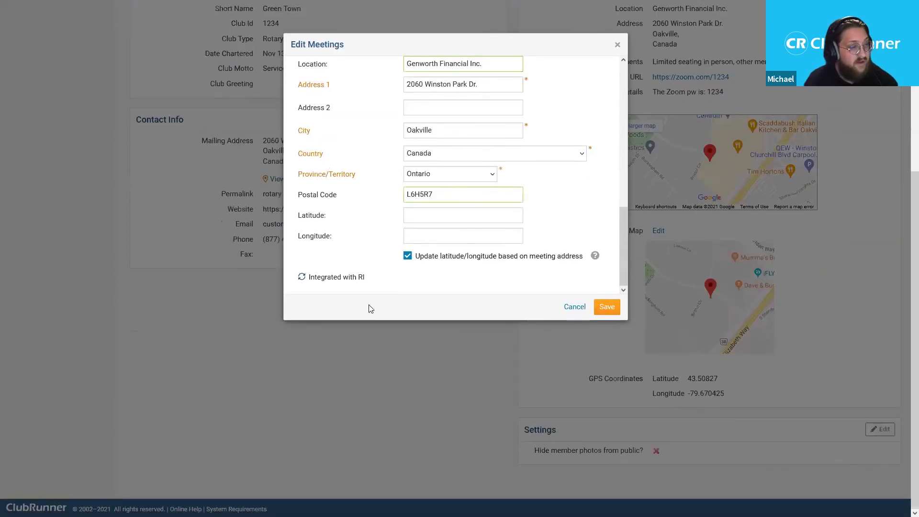
pyautogui.scroll(1, 369, 309)
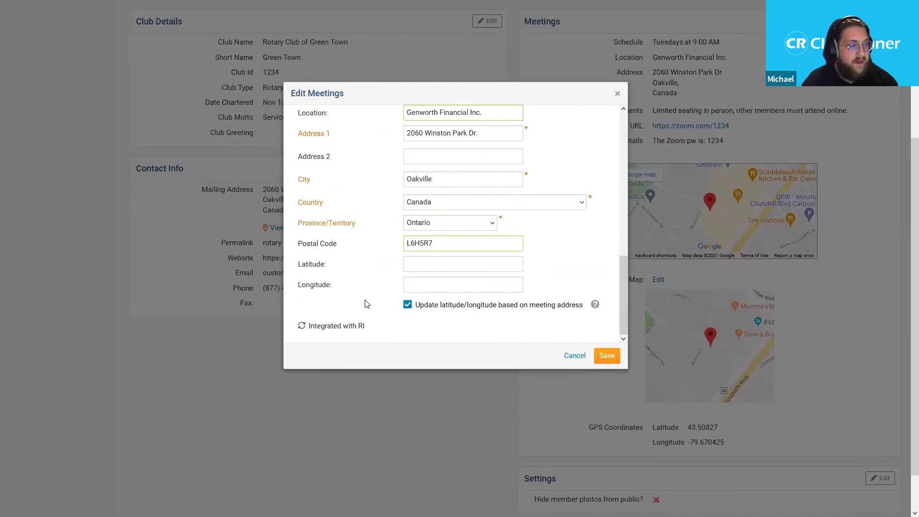
pyautogui.click(607, 356)
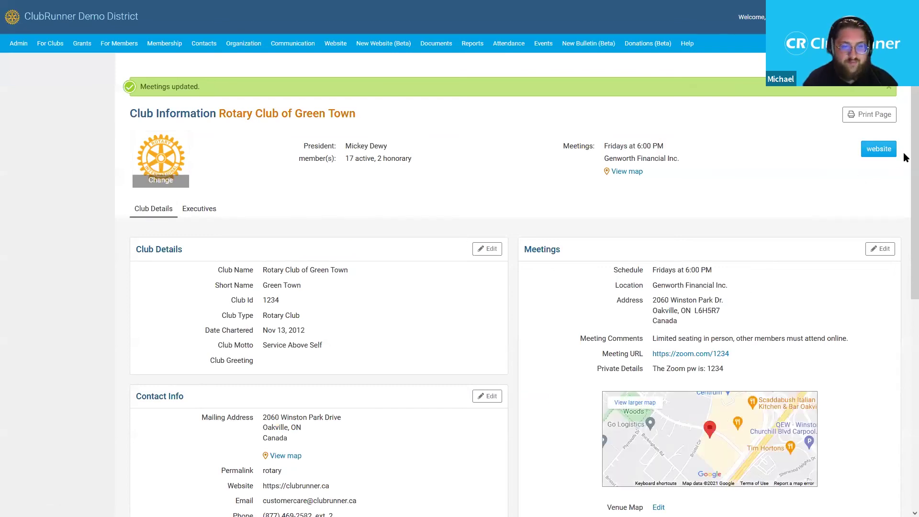
pyautogui.scroll(-4, 906, 158)
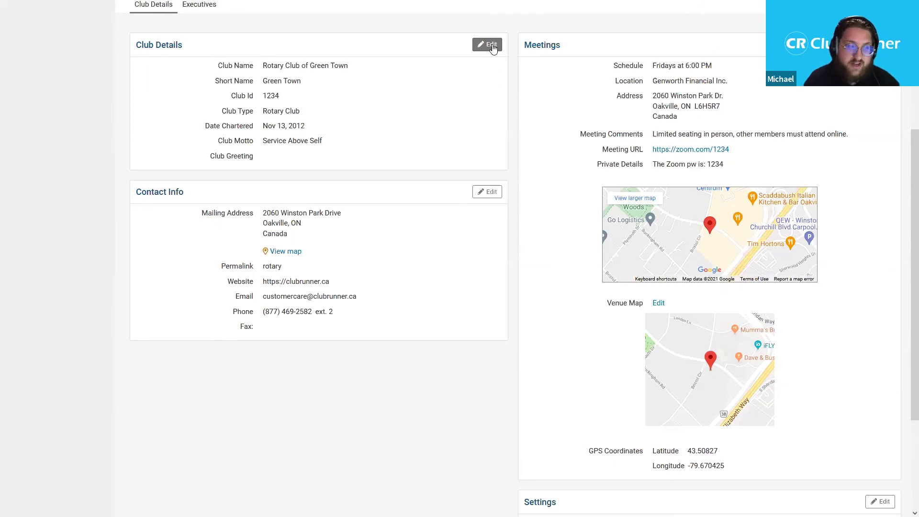
# - Re-save Club Details unchanged, leaving the motto Service Above Self as is
pyautogui.click(492, 44)
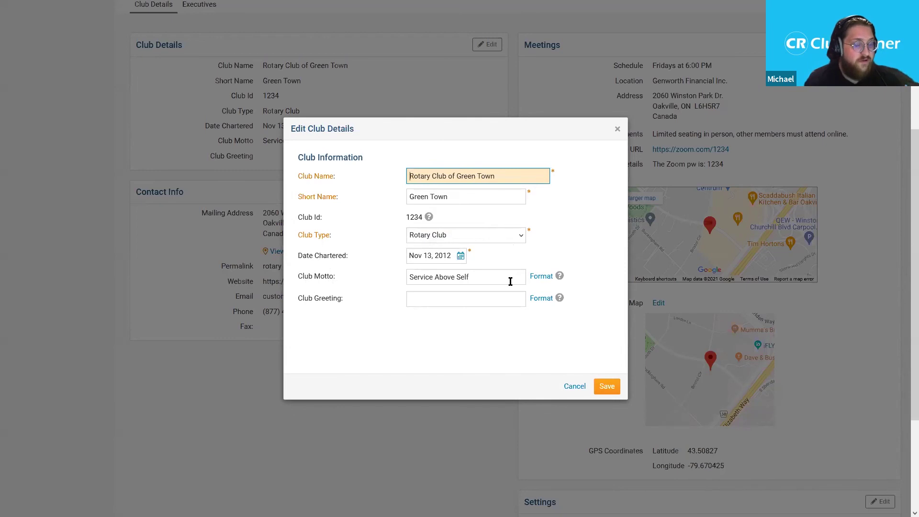
pyautogui.click(548, 283)
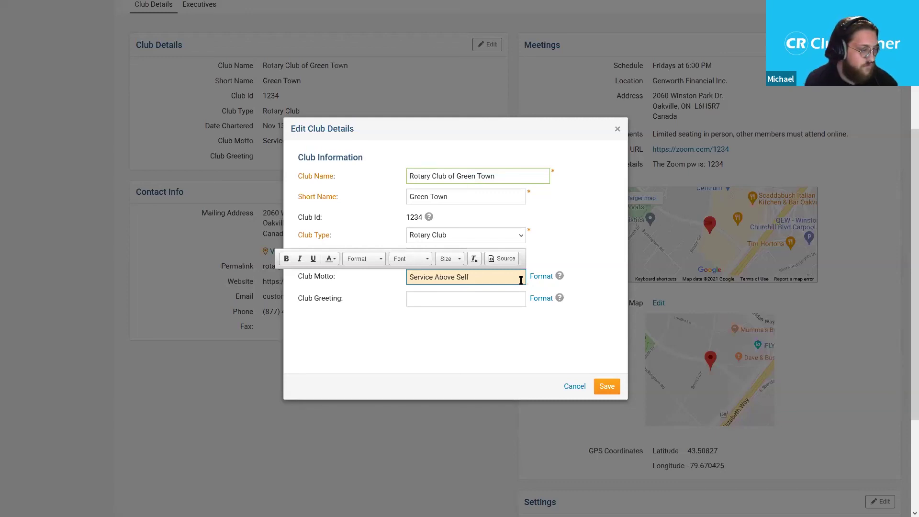
pyautogui.click(583, 243)
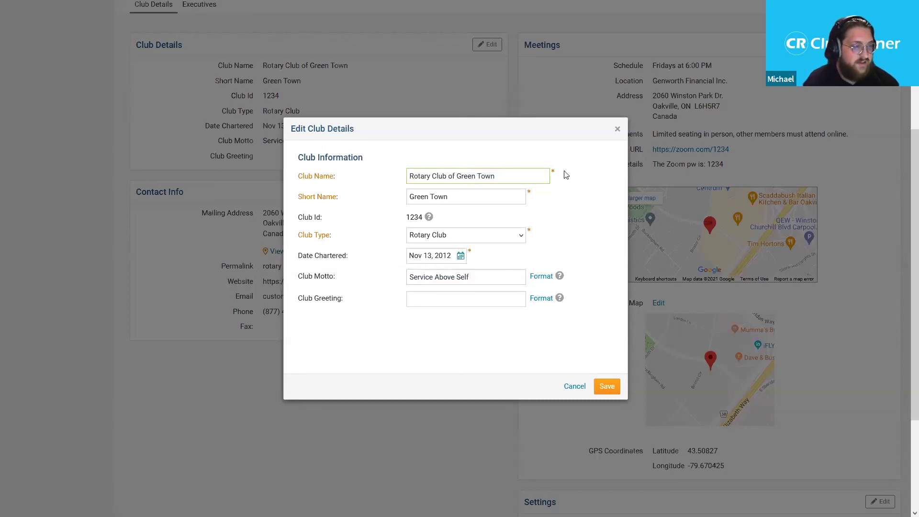
pyautogui.click(609, 388)
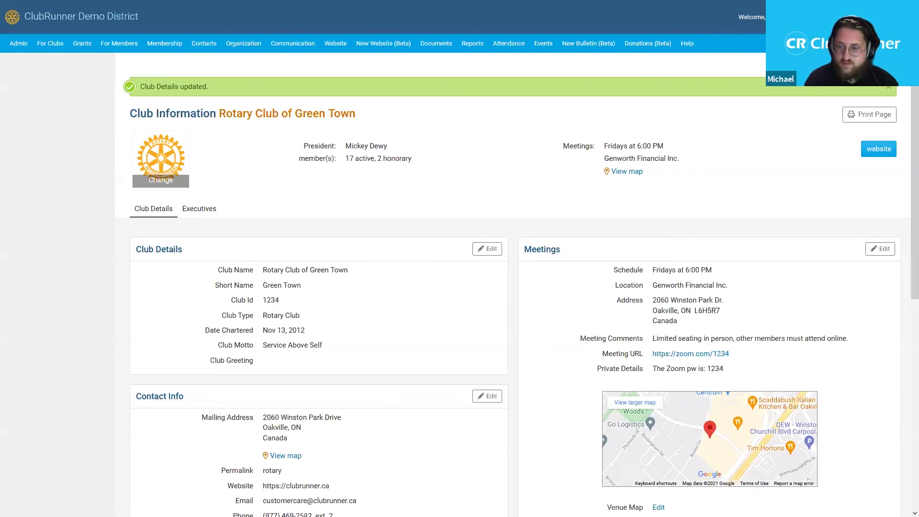
# - Review the Contact Info mailing address, website and phone fields and save them unchanged
pyautogui.scroll(-3, 411, 334)
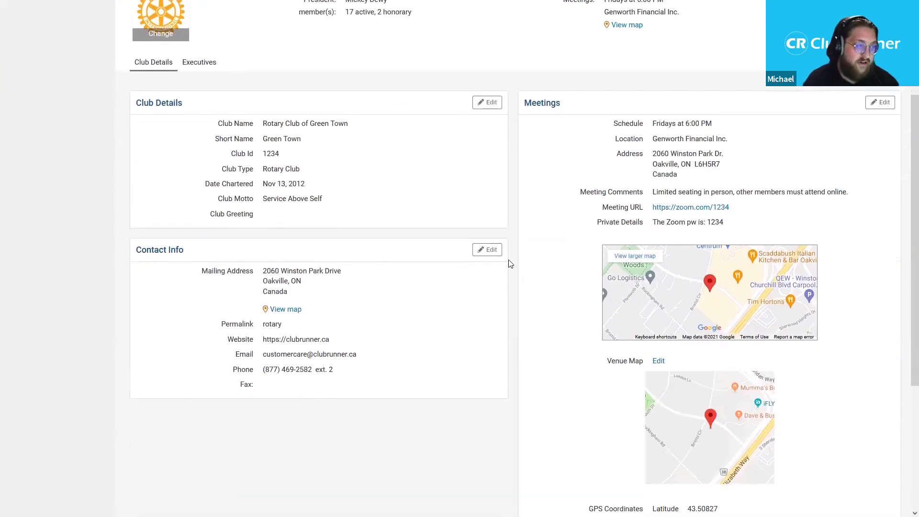
pyautogui.click(492, 250)
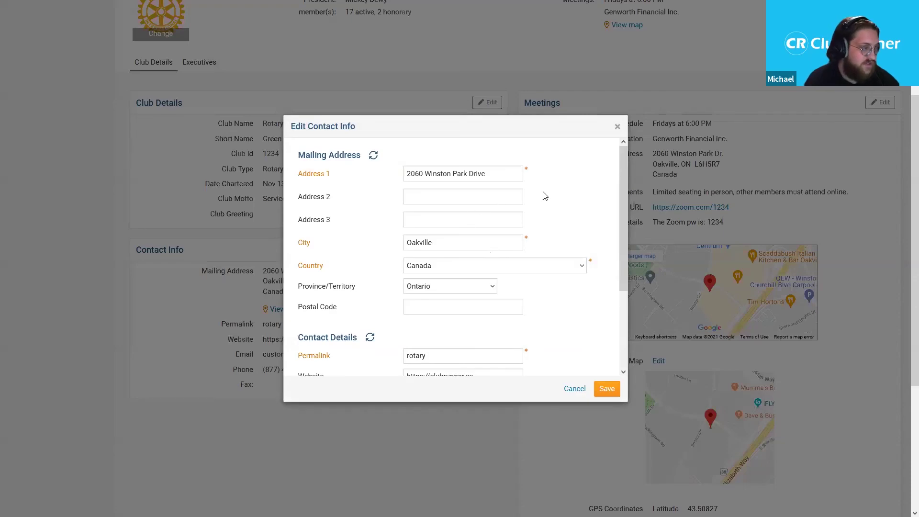
pyautogui.moveTo(620, 192)
pyautogui.mouseDown()
pyautogui.moveTo(618, 200)
pyautogui.moveTo(612, 191)
pyautogui.mouseUp()
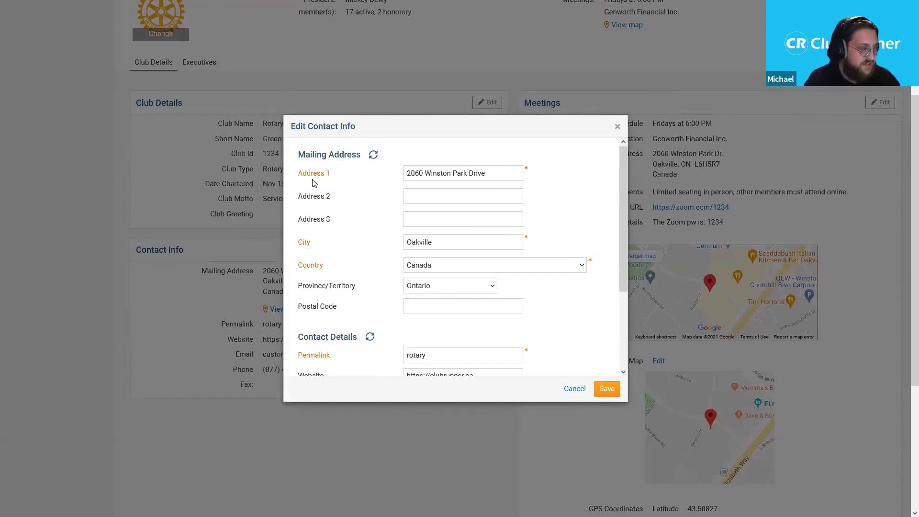
pyautogui.moveTo(620, 198); pyautogui.dragTo(644, 309)
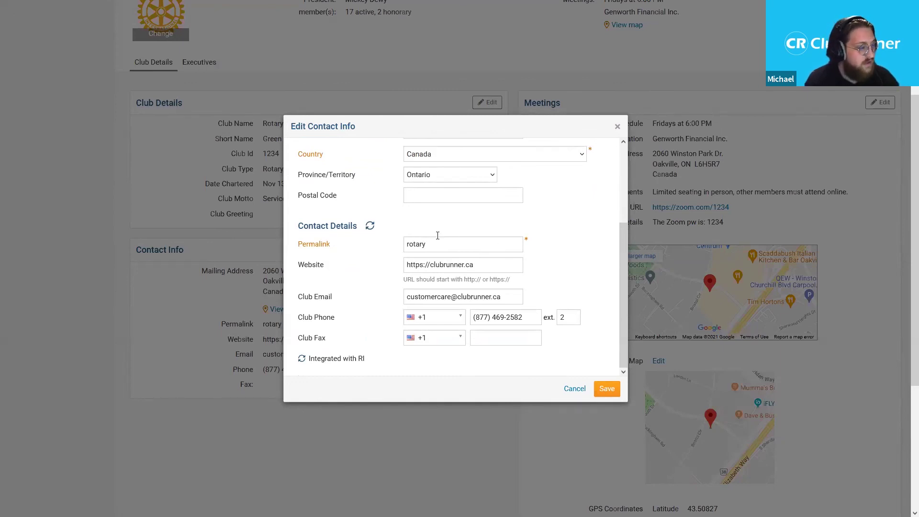
pyautogui.moveTo(300, 265); pyautogui.dragTo(335, 267)
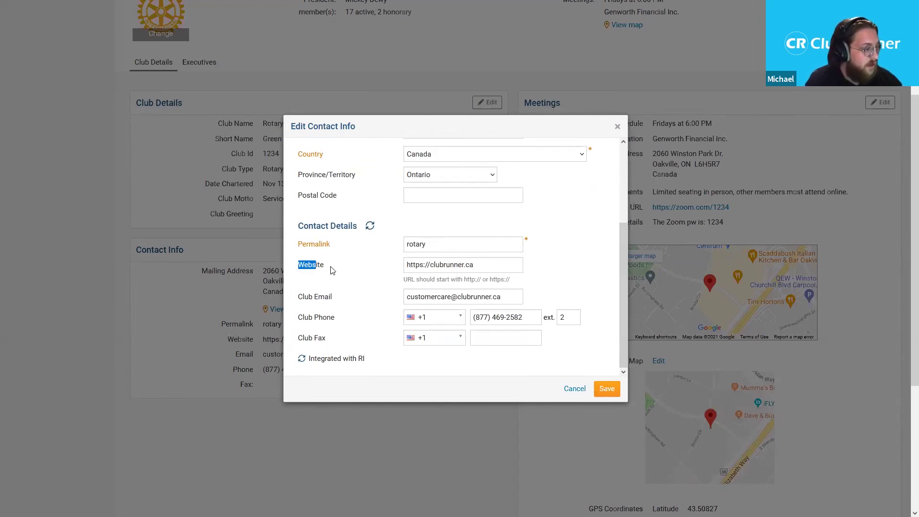
pyautogui.click(298, 270)
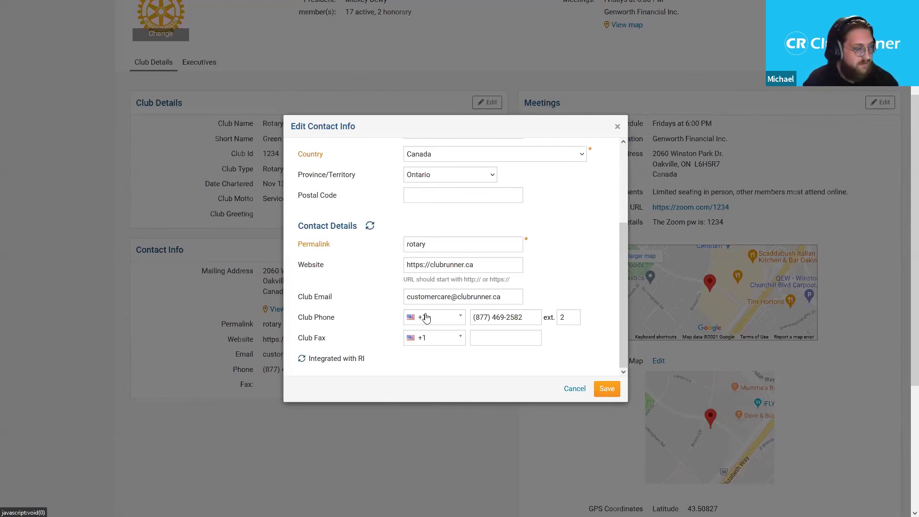
pyautogui.click(606, 390)
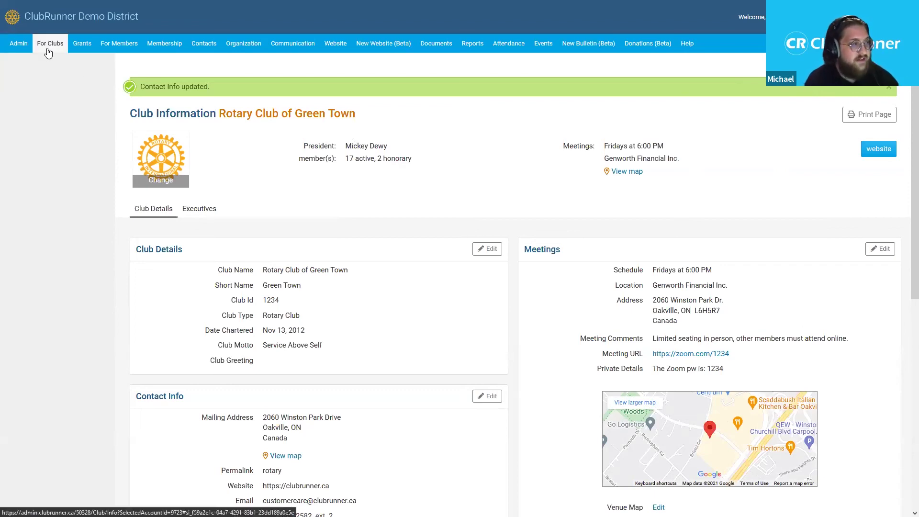
# - Reveal the For Clubs sub-menu that lists club pages, including Club Attendance Report
pyautogui.moveTo(49, 50)
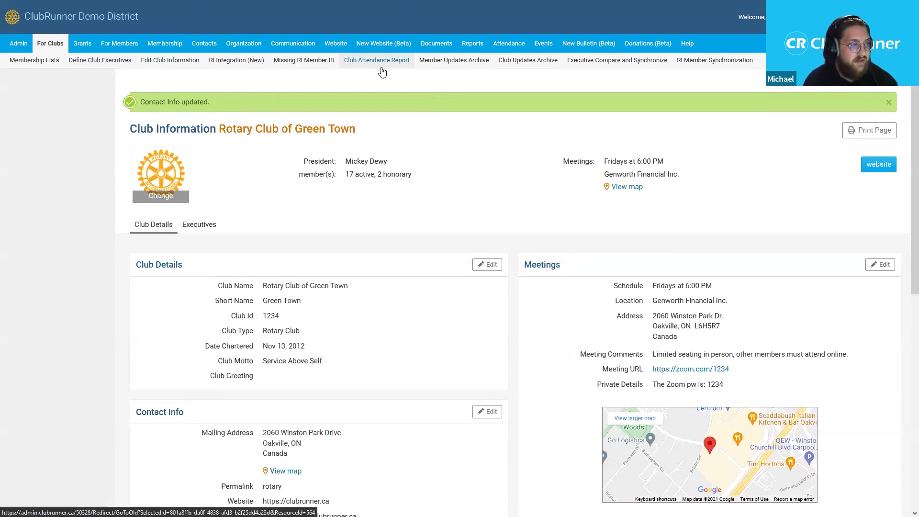
# - Open Green Town's Club Attendance Report and read the note that this year's report is unavailable
pyautogui.click(383, 72)
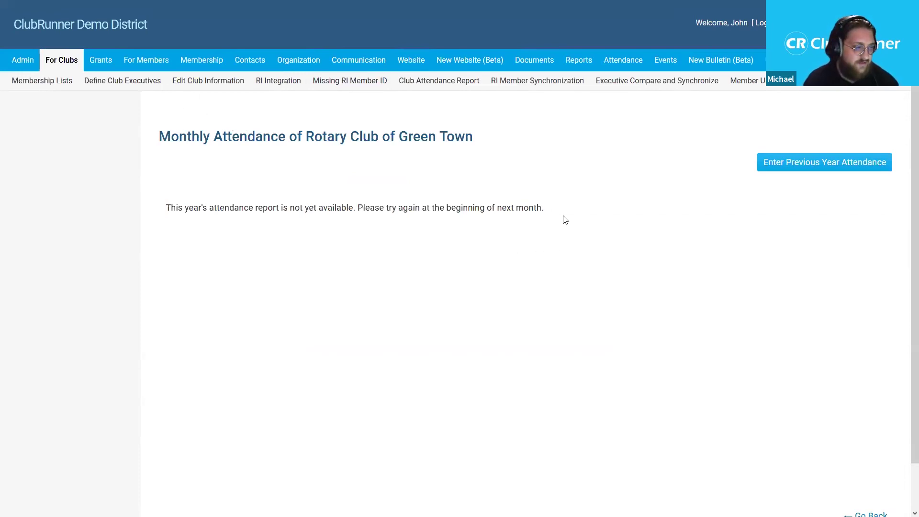
pyautogui.moveTo(567, 212); pyautogui.dragTo(423, 183)
pyautogui.click(424, 183)
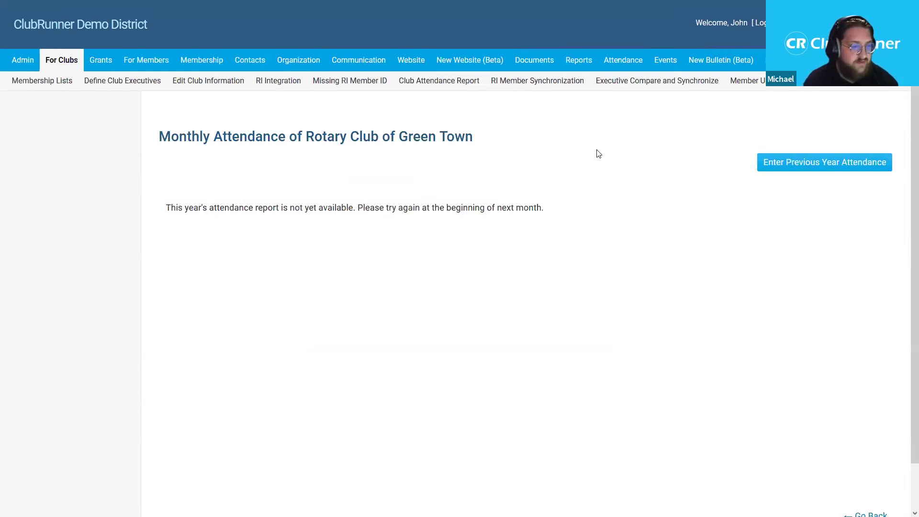
# - Open the previous-year attendance form showing July 2020 with 30 members, 4 meetings and 75%
pyautogui.click(848, 172)
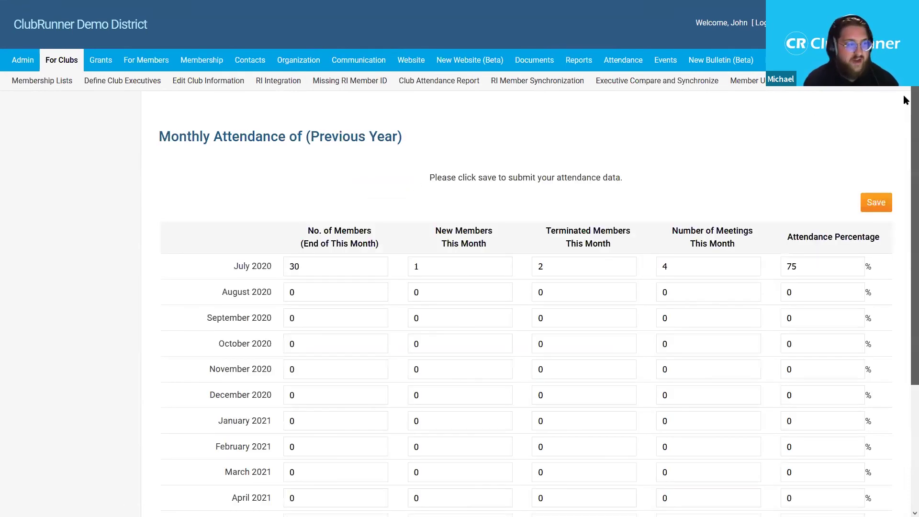
pyautogui.scroll(-3, 905, 103)
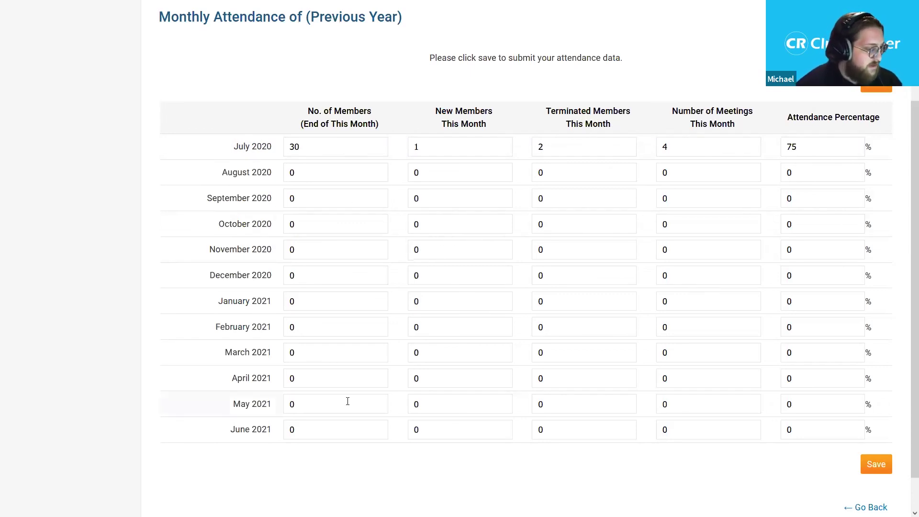
# - Enter August 2020's member count of 33 and 3 new members
pyautogui.click(311, 174)
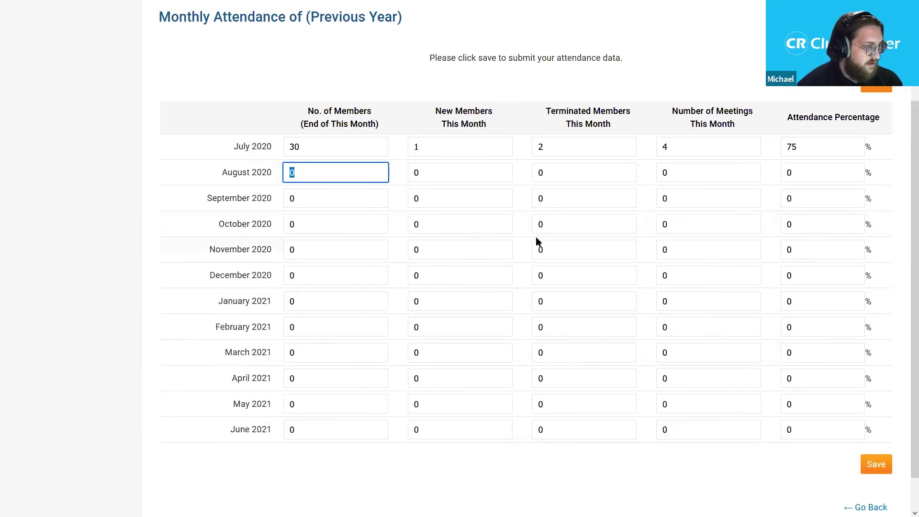
pyautogui.write('13')
pyautogui.press('BackSpace')
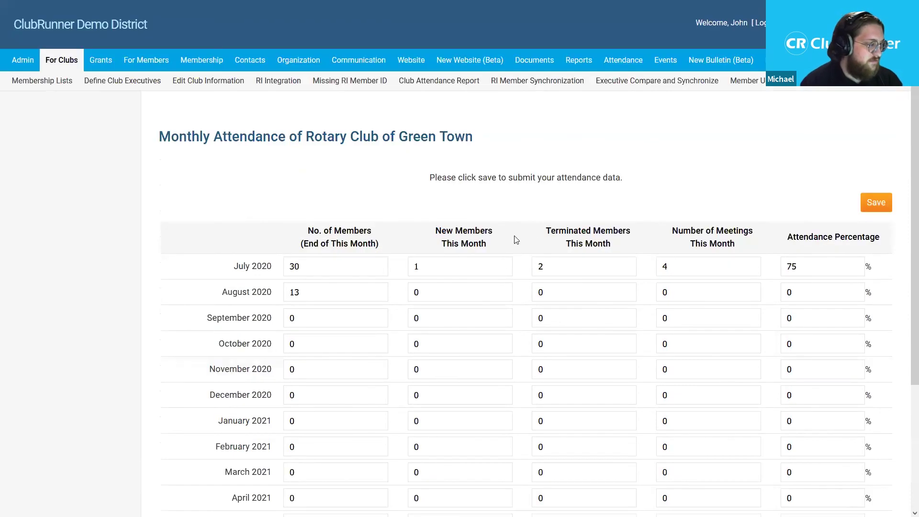
pyautogui.moveTo(177, 294); pyautogui.dragTo(279, 297)
pyautogui.click(287, 293)
pyautogui.write('3')
pyautogui.press('Tab')
pyautogui.hotkey('shift', 'Tab')
pyautogui.write('33')
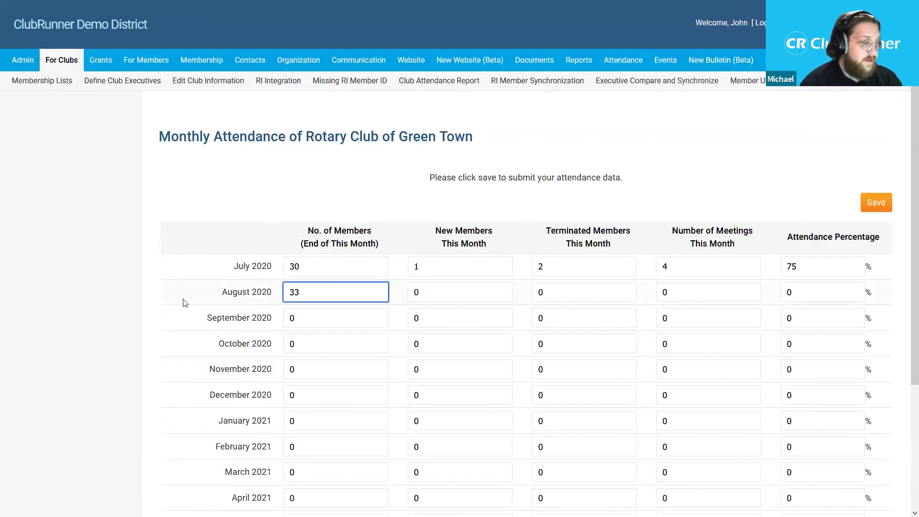
pyautogui.press('Tab')
pyautogui.write('3')
pyautogui.scroll(-1, 522, 311)
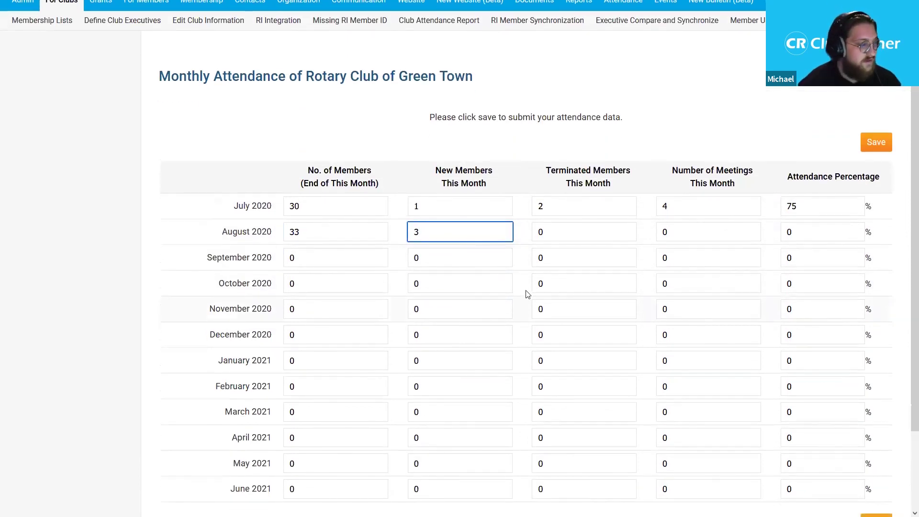
pyautogui.click(564, 231)
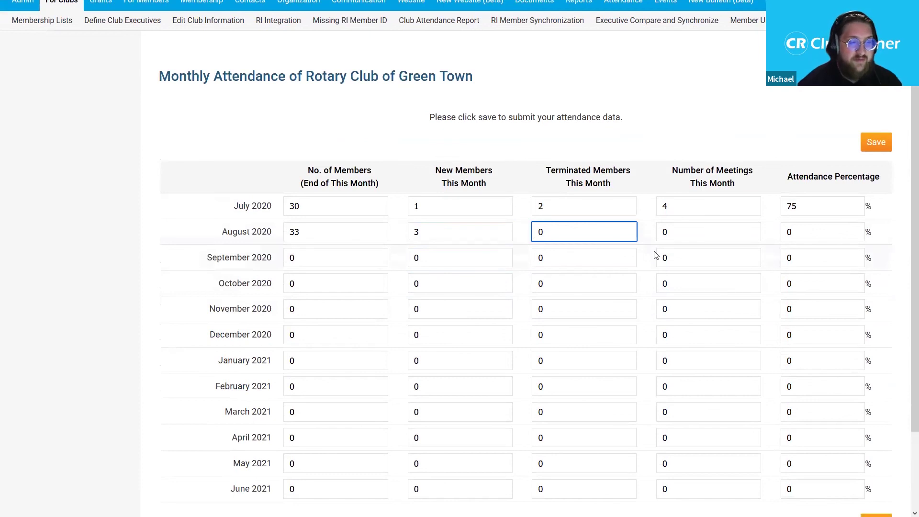
# - Set August's meetings to 4 and attendance percentage to 80, then save the form
pyautogui.click(678, 237)
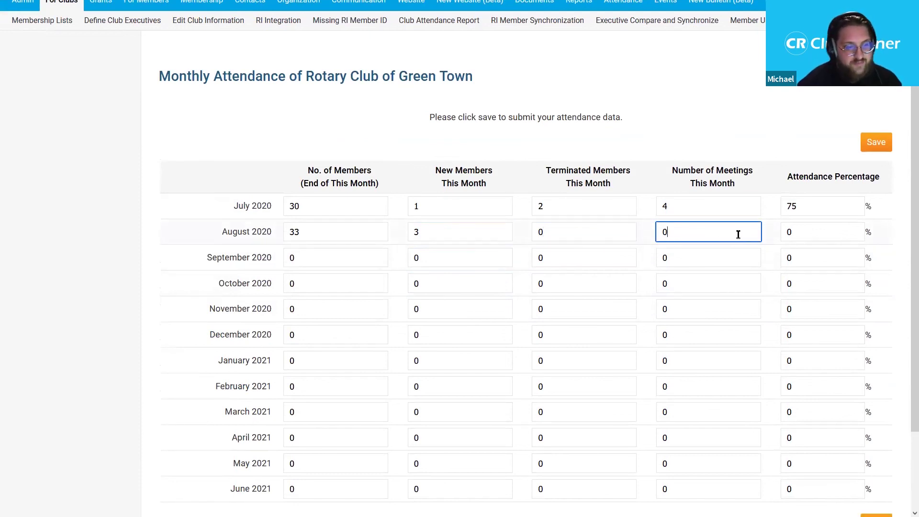
pyautogui.write('4')
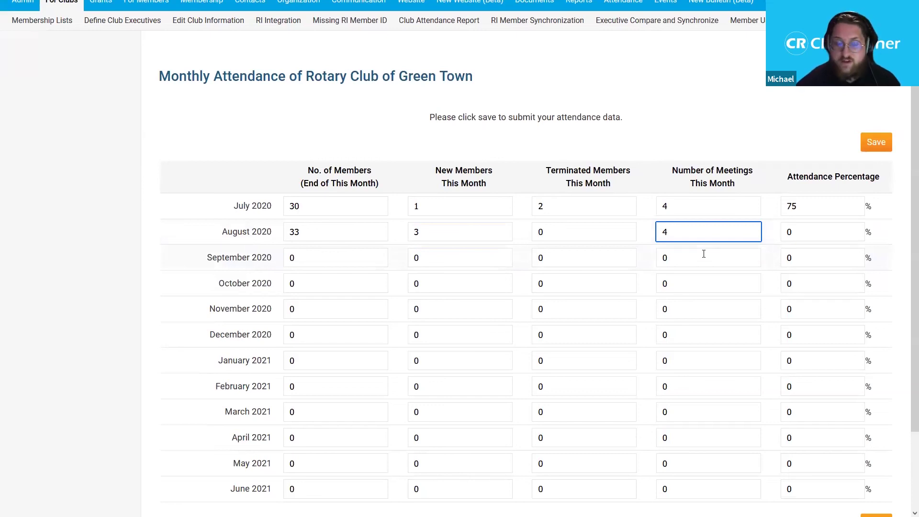
pyautogui.press('Tab')
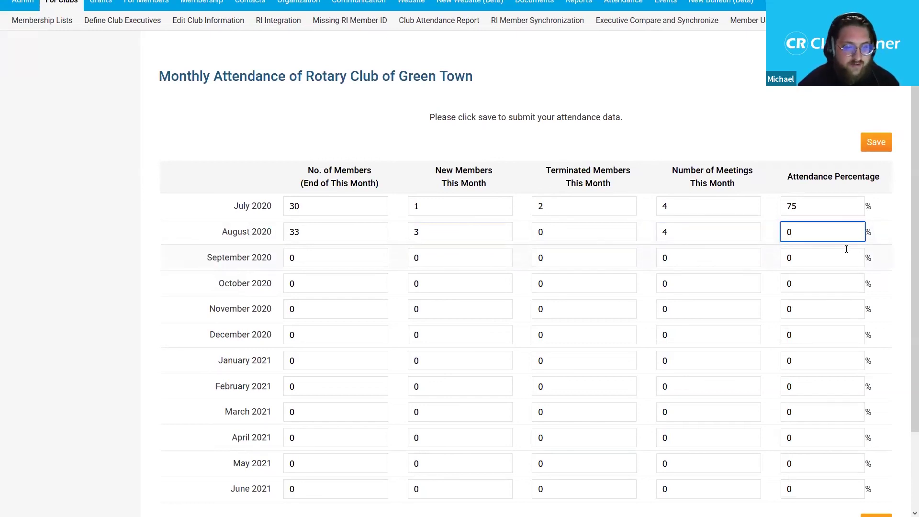
pyautogui.press('BackSpace')
pyautogui.write('80')
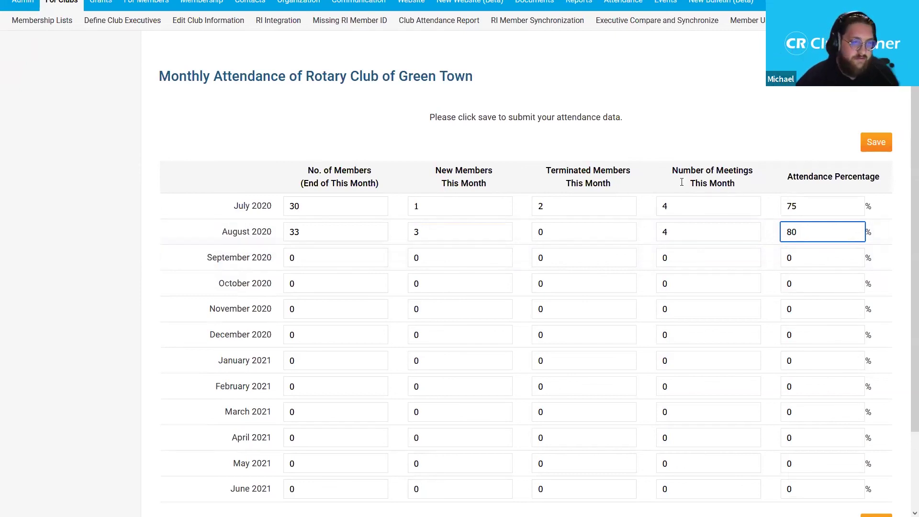
pyautogui.scroll(-1, 905, 123)
pyautogui.scroll(1, 905, 144)
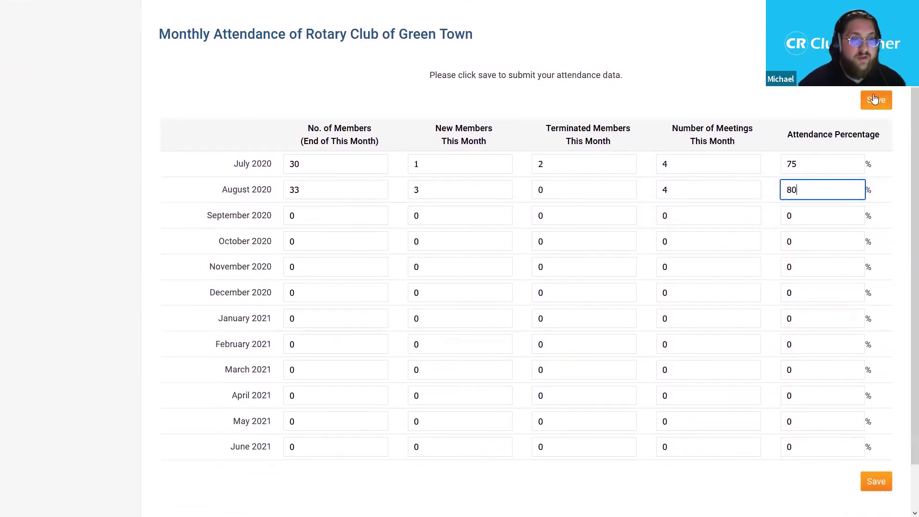
pyautogui.click(869, 98)
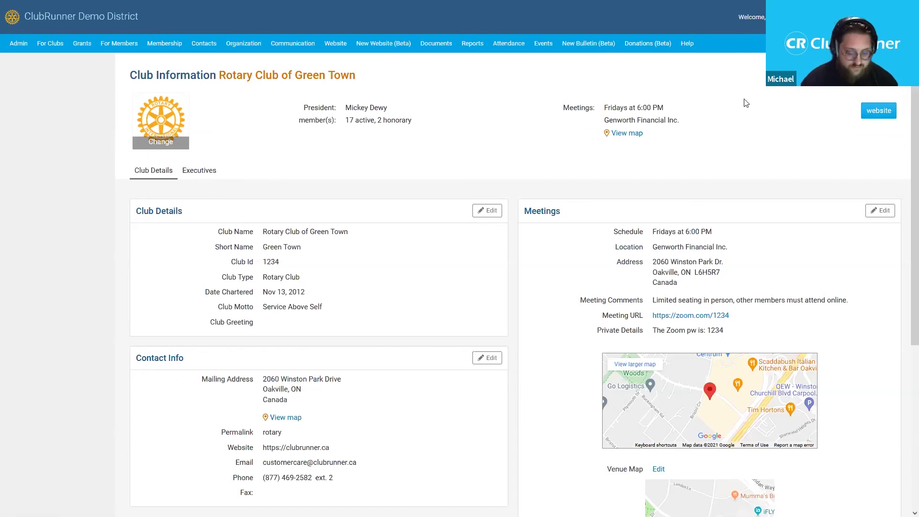
# - Exit full screen on the Green Town Club Information page
pyautogui.press('F11')
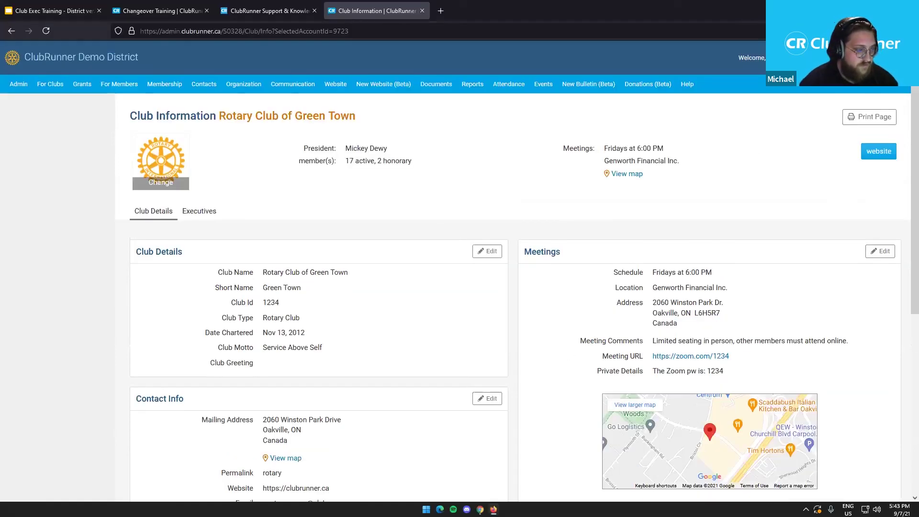
# - Switch to the Chrome window with Tavistock's RI Database Integration page and make it full screen
pyautogui.hotkey('alt', 'Tab')
pyautogui.press('F11')
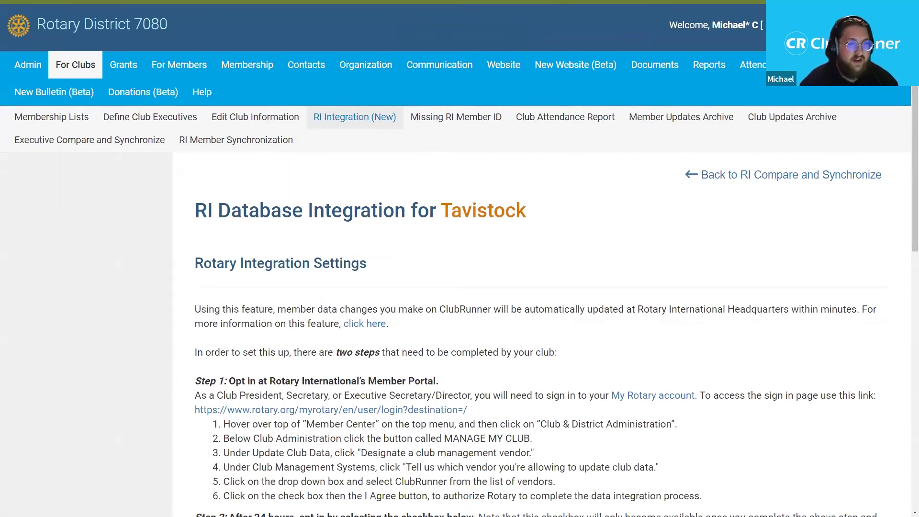
pyautogui.scroll(-1, 903, 110)
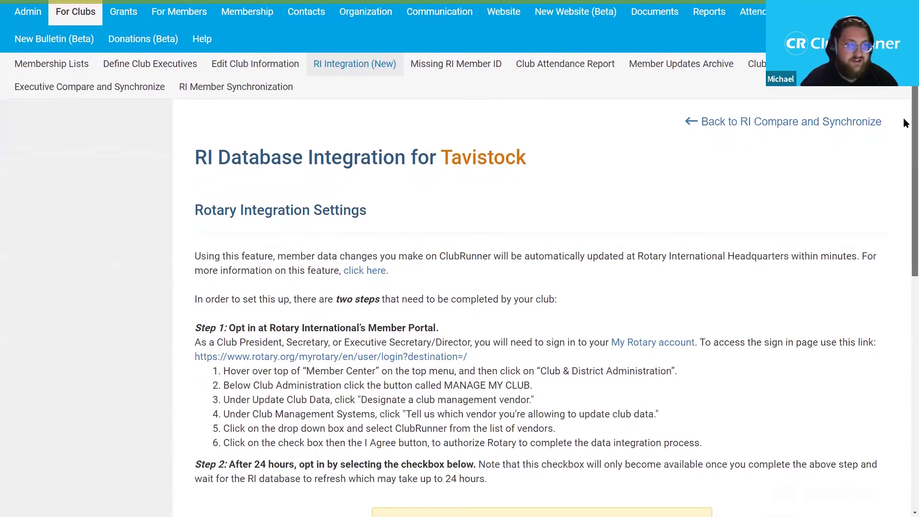
pyautogui.scroll(1, 903, 118)
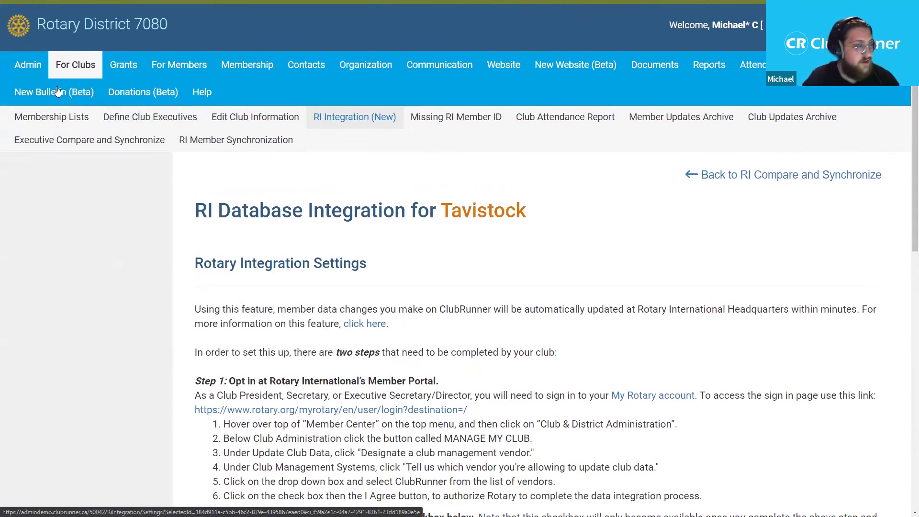
# - Reopen RI Integration (New) and sign back in with the saved username and account password
pyautogui.click(364, 124)
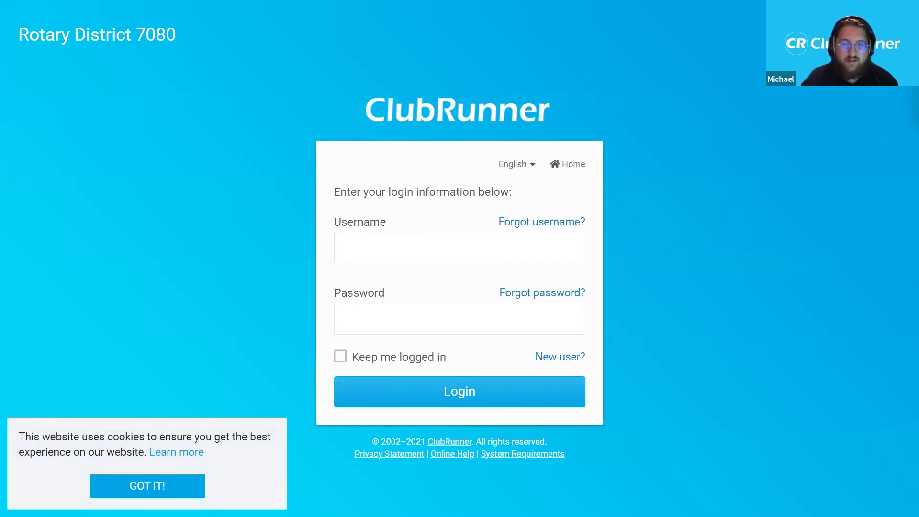
pyautogui.click(493, 244)
pyautogui.click(489, 271)
pyautogui.click(480, 319)
pyautogui.write('•••')
pyautogui.click(467, 390)
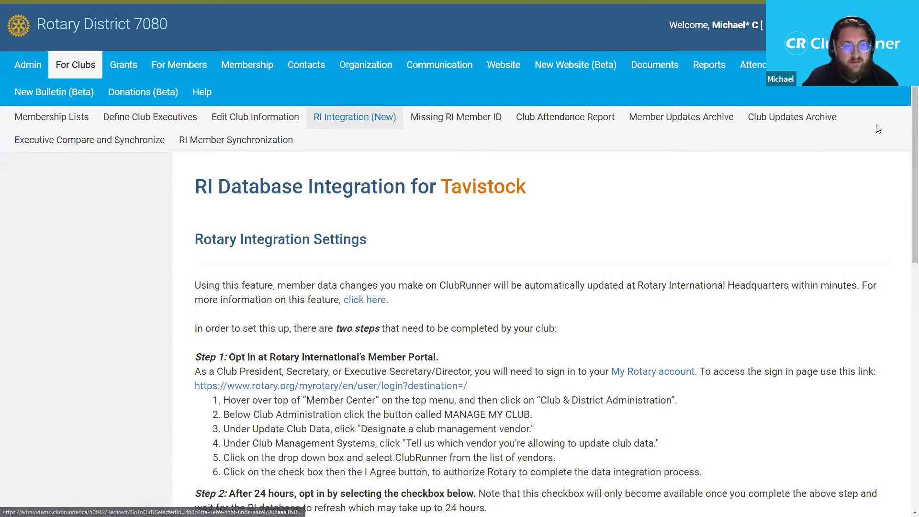
# - Tick 'Switch on Data Integration between ClubRunner and RI' under Step 2
pyautogui.scroll(-3, 905, 134)
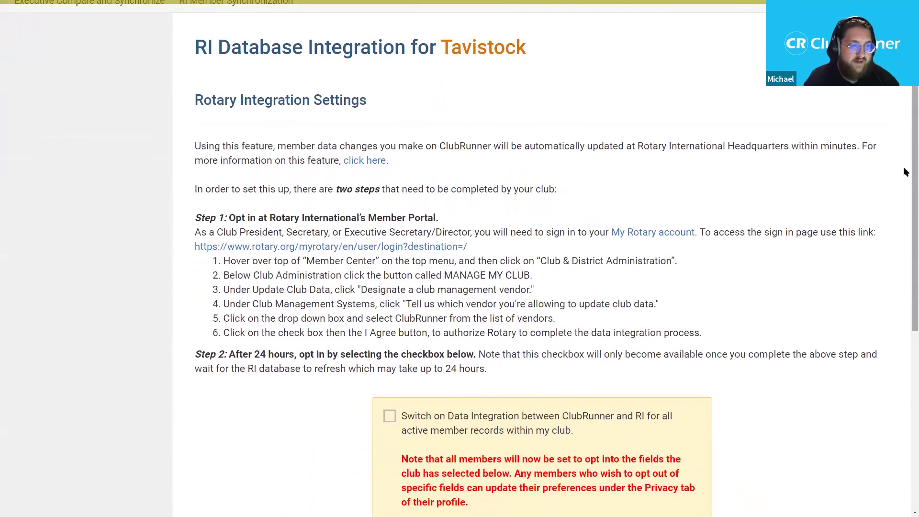
pyautogui.scroll(-1, 905, 182)
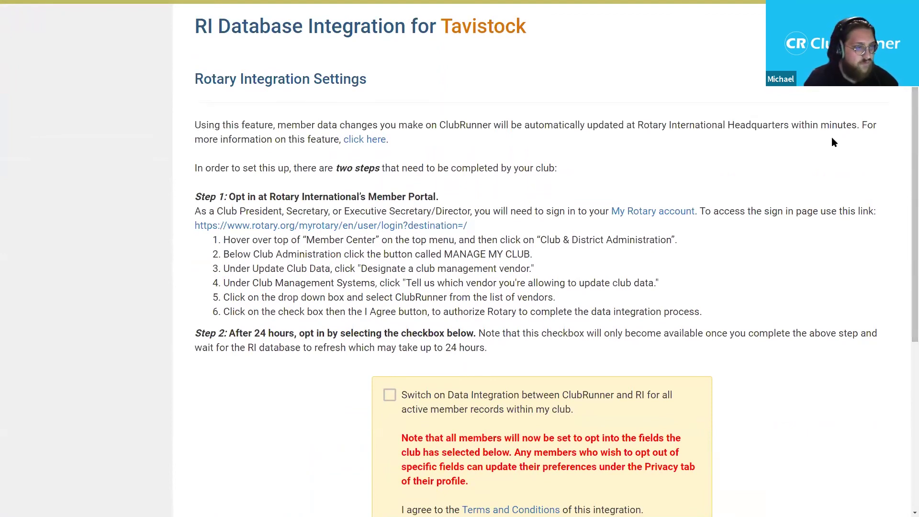
pyautogui.moveTo(904, 117); pyautogui.dragTo(904, 154)
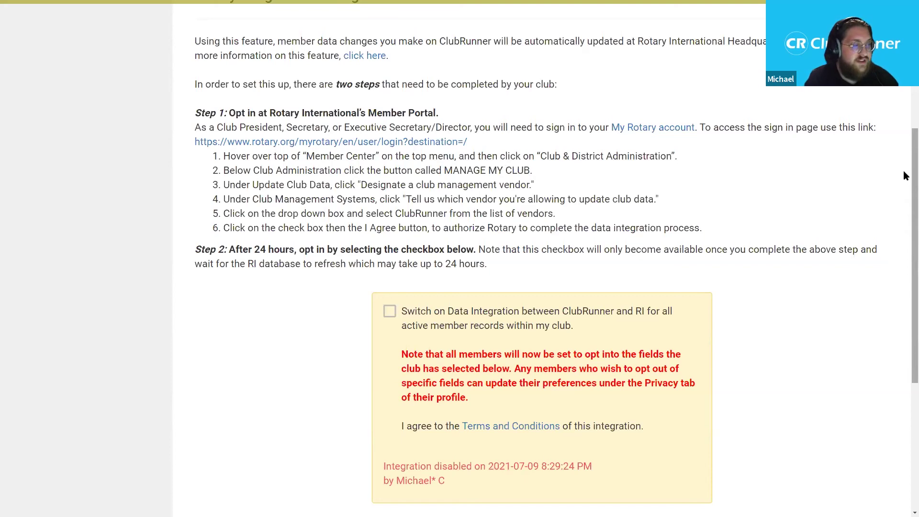
pyautogui.moveTo(904, 172); pyautogui.dragTo(905, 211)
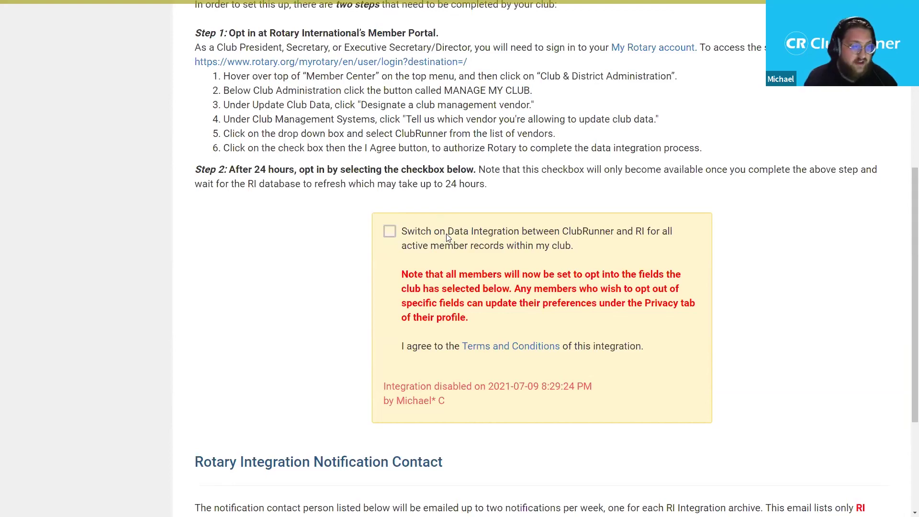
pyautogui.click(448, 238)
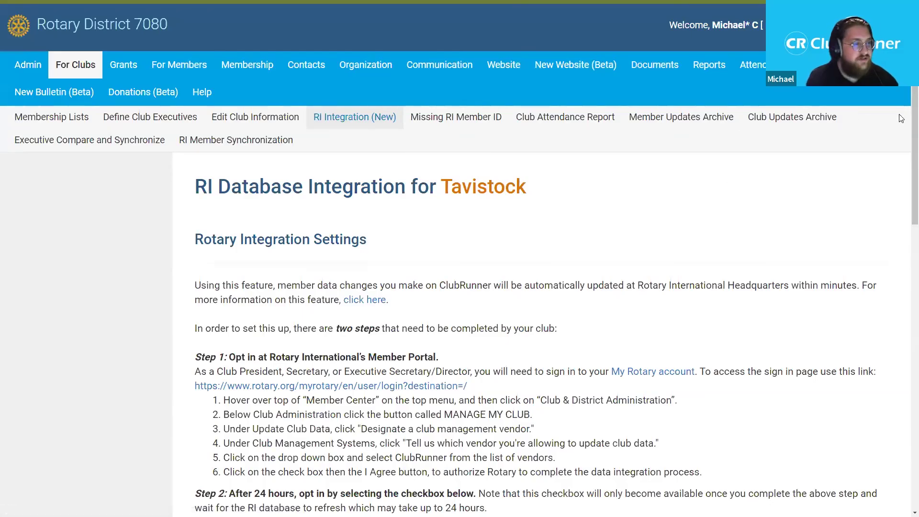
# - Scroll down to review the Read & Update integration status and the privacy checkboxes
pyautogui.scroll(-3, 904, 113)
pyautogui.scroll(-7, 905, 142)
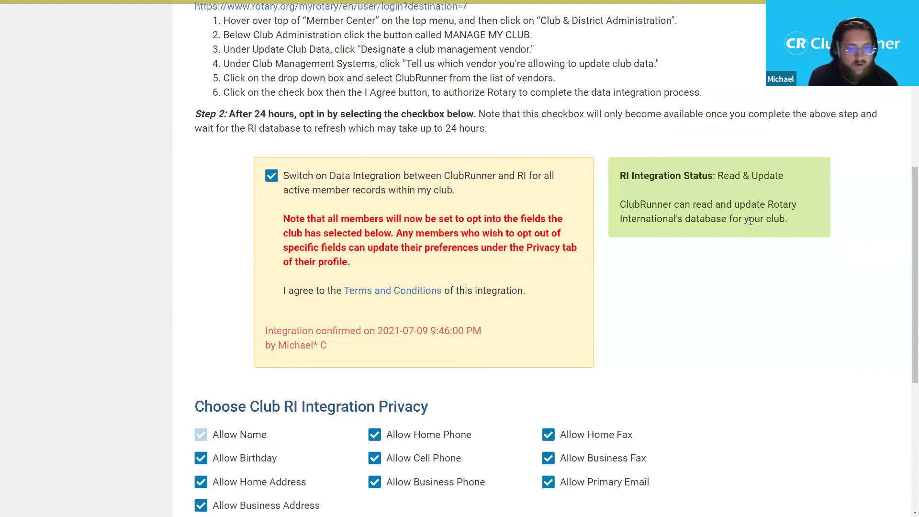
pyautogui.moveTo(906, 188); pyautogui.dragTo(905, 305)
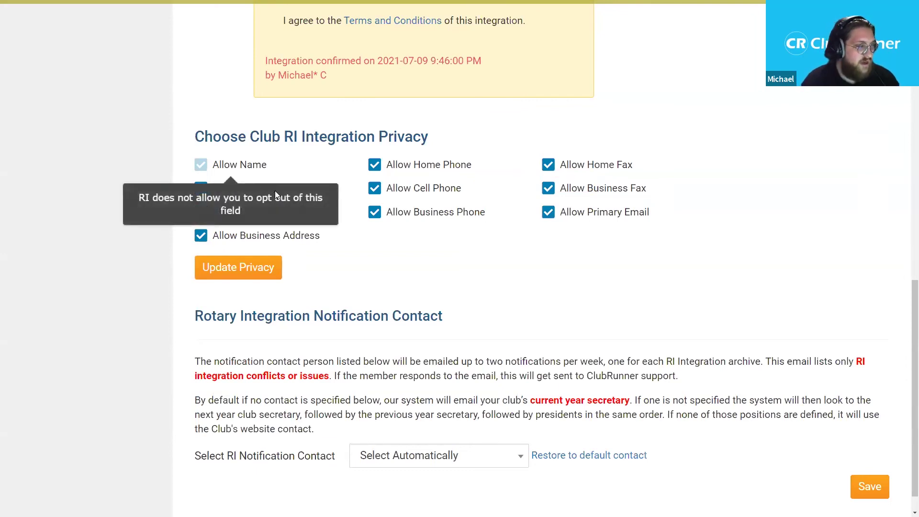
# - Untick Allow Birthday, Home Phone and Cell Phone, and save with Update Privacy
pyautogui.click(201, 189)
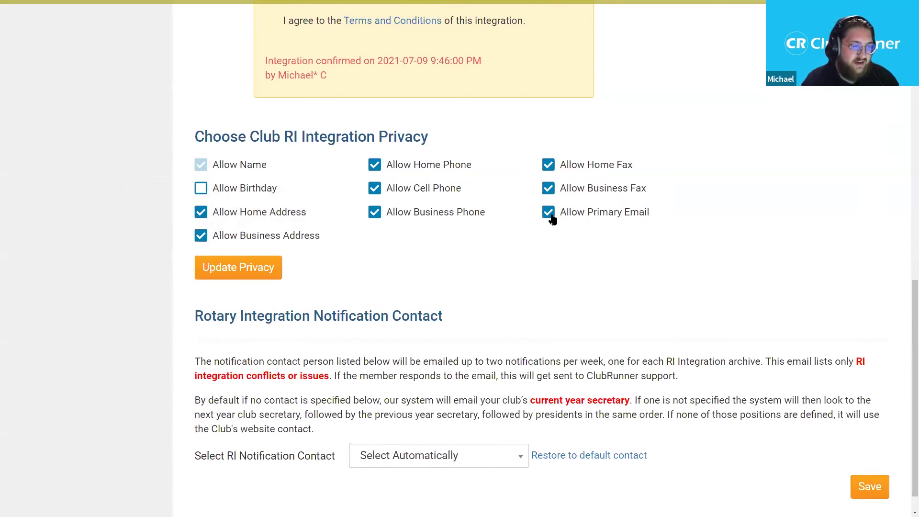
pyautogui.click(434, 172)
pyautogui.click(432, 192)
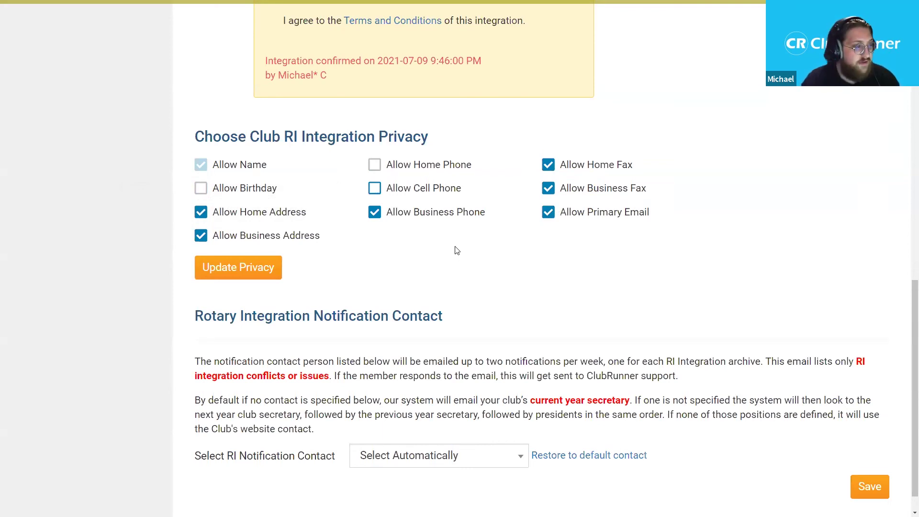
pyautogui.click(261, 271)
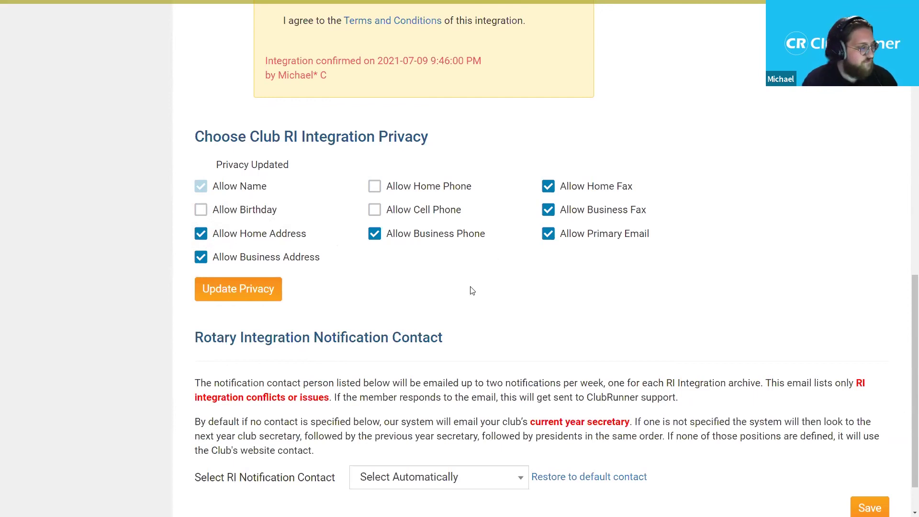
# - Scroll to Rotary Integration Notification Contact and expand the Select RI Notification Contact dropdown
pyautogui.scroll(-1, 903, 309)
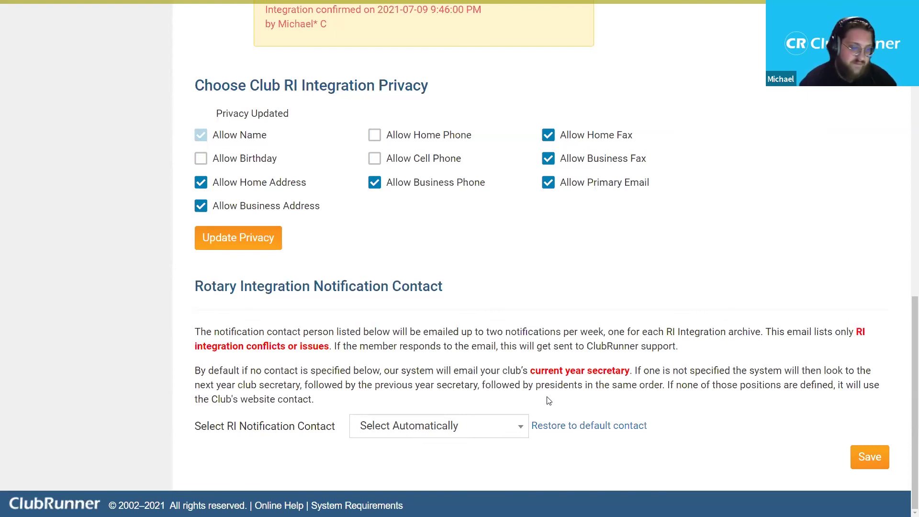
pyautogui.click(501, 426)
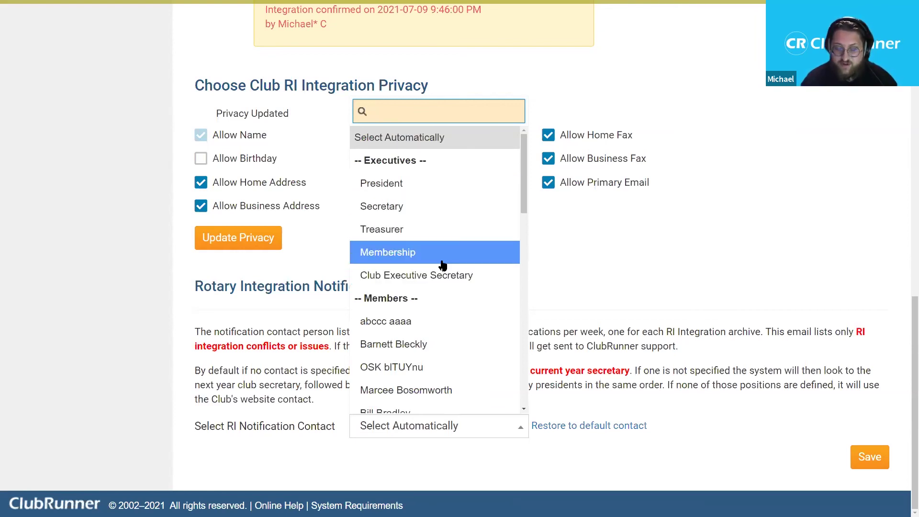
# - Choose a club member as the RI notification contact and save
pyautogui.moveTo(523, 167); pyautogui.dragTo(522, 230)
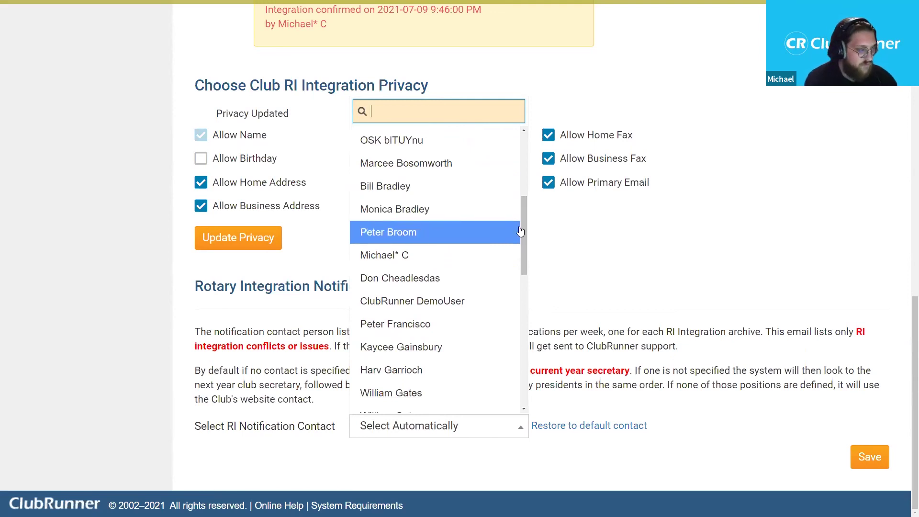
pyautogui.click(420, 218)
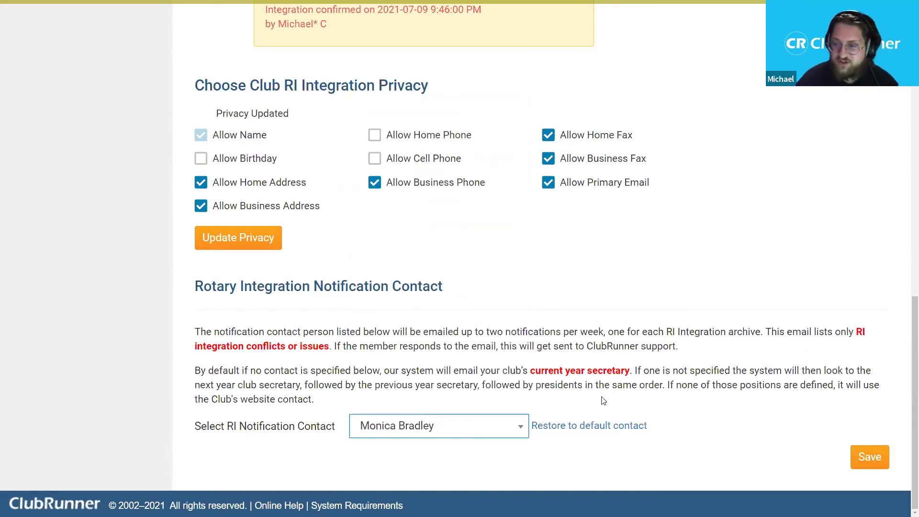
pyautogui.click(875, 466)
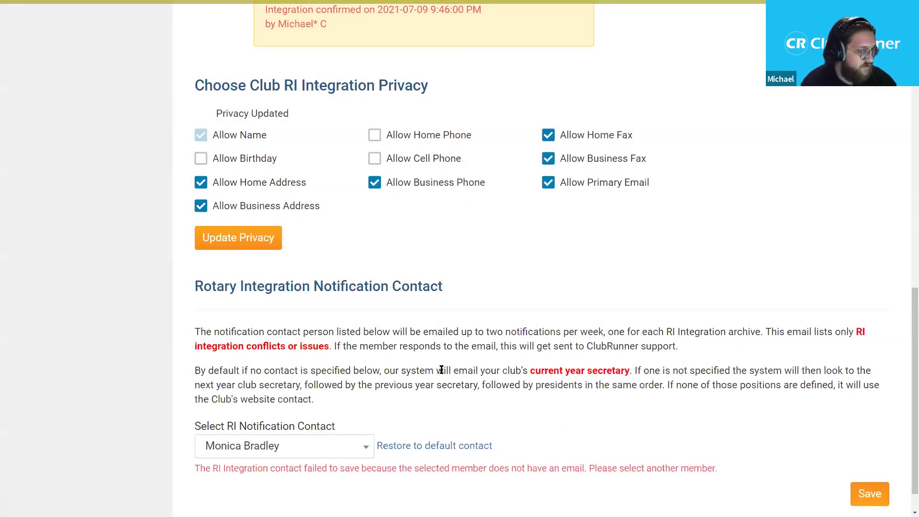
# - Switch the RI notification contact to a different member who has an email and save successfully
pyautogui.scroll(-2, 321, 425)
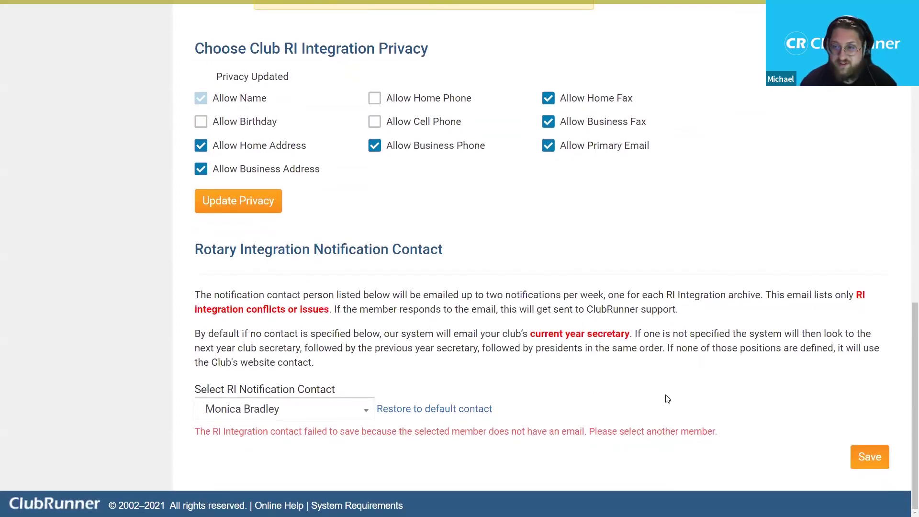
pyautogui.click(337, 418)
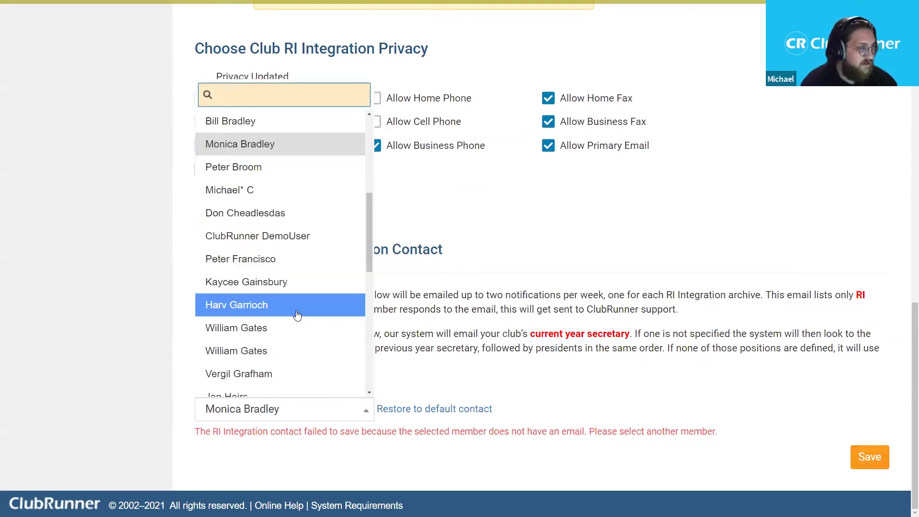
pyautogui.scroll(2, 297, 307)
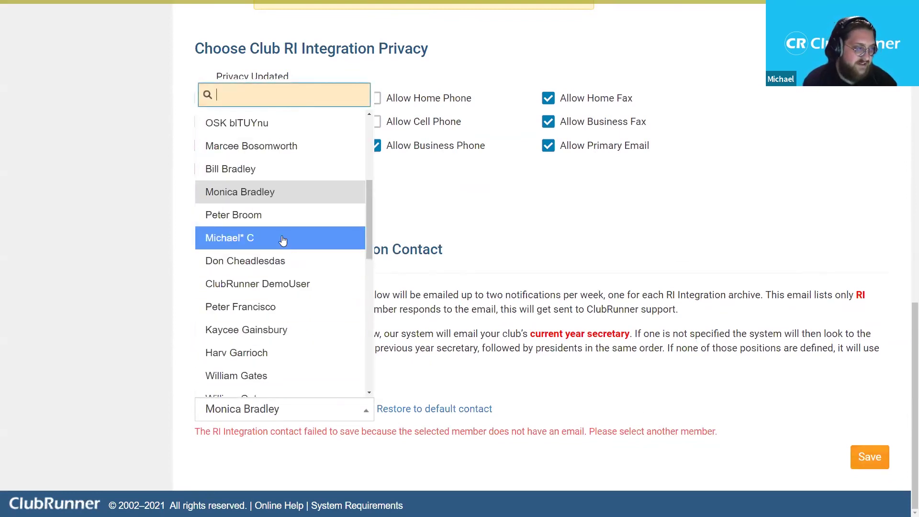
pyautogui.click(283, 238)
pyautogui.click(869, 456)
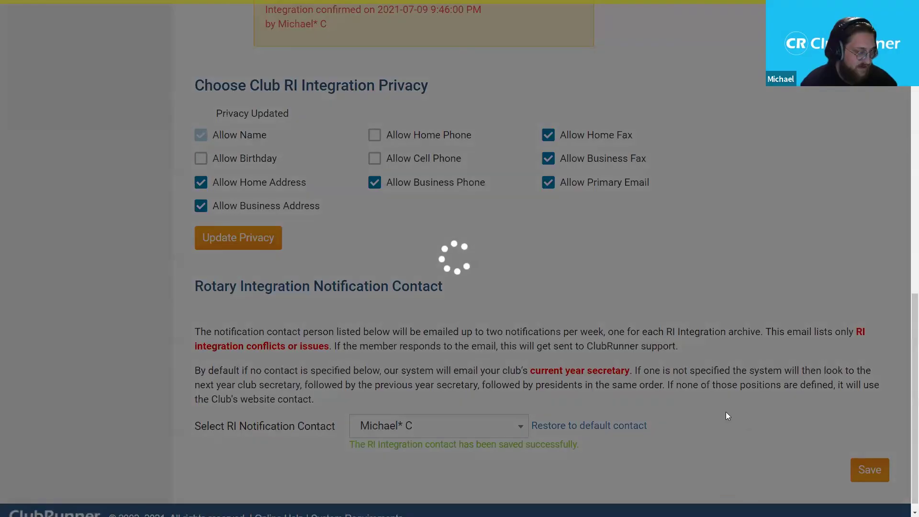
pyautogui.moveTo(351, 445); pyautogui.dragTo(555, 455)
pyautogui.click(562, 455)
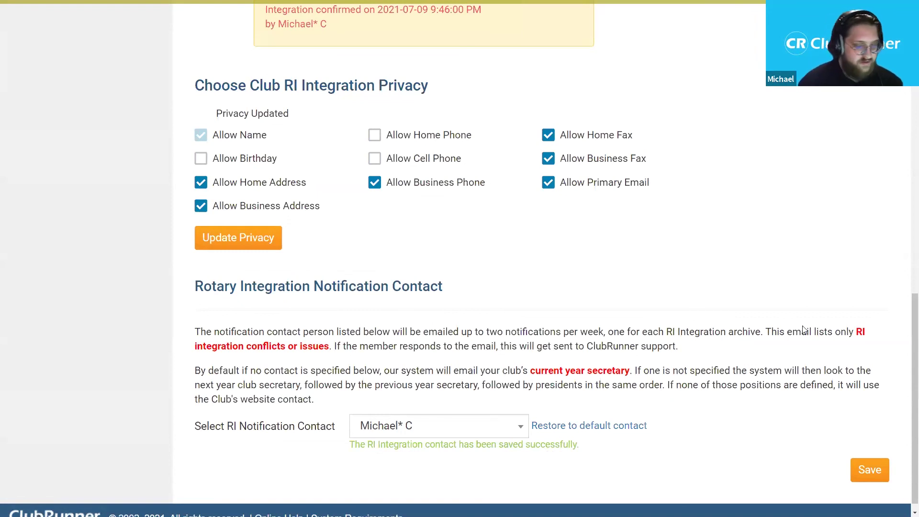
pyautogui.scroll(13, 904, 377)
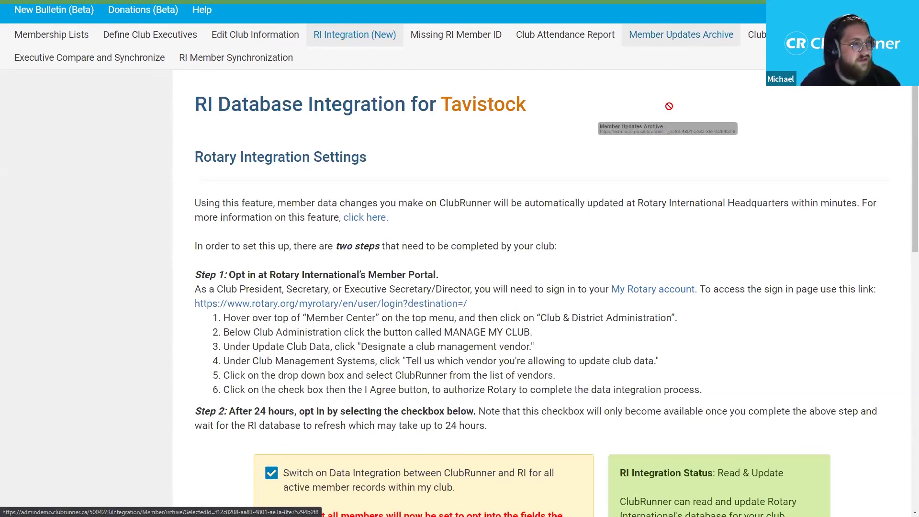
pyautogui.scroll(2, 668, 103)
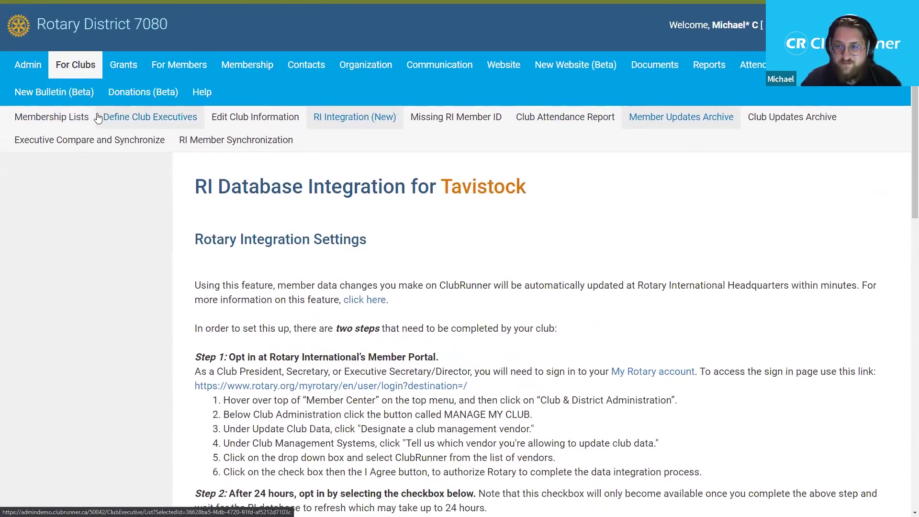
# - Open the Member Updates Archive and view details of the Jul 09 Club Treasurer executive change
pyautogui.click(681, 130)
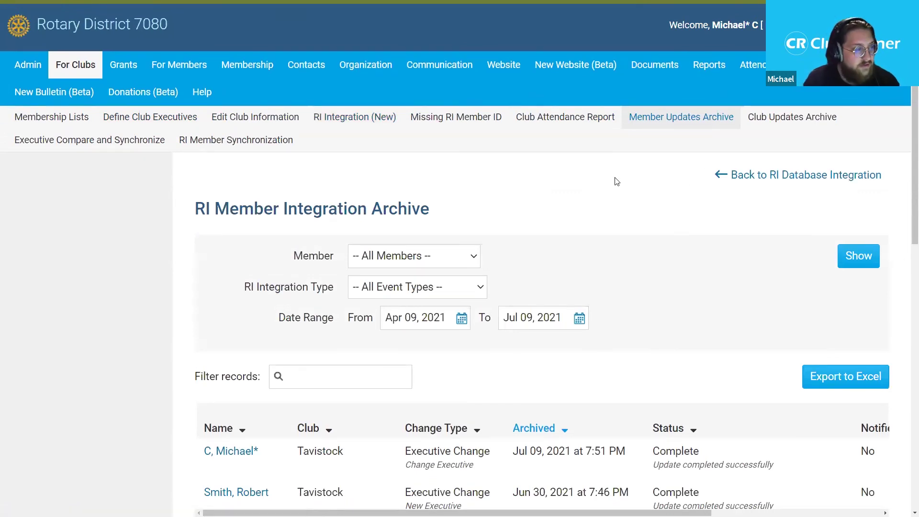
pyautogui.scroll(-4, 903, 133)
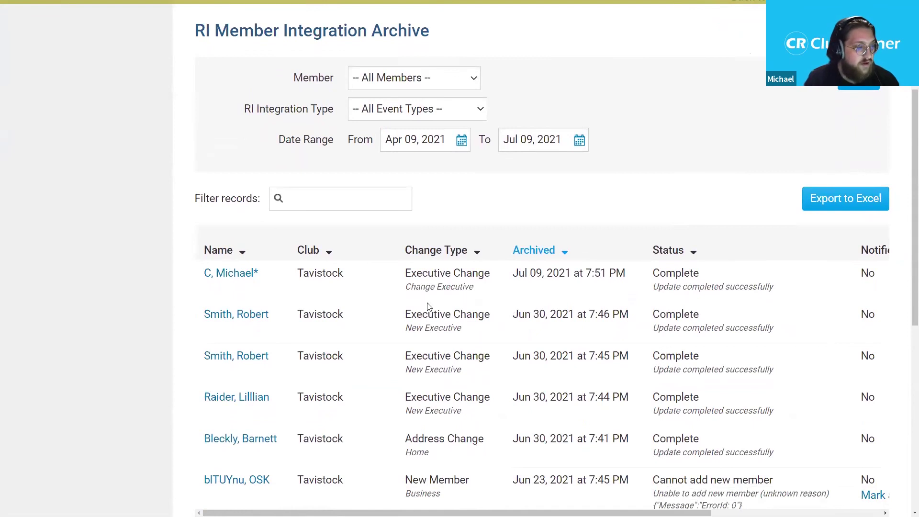
pyautogui.scroll(-1, 507, 287)
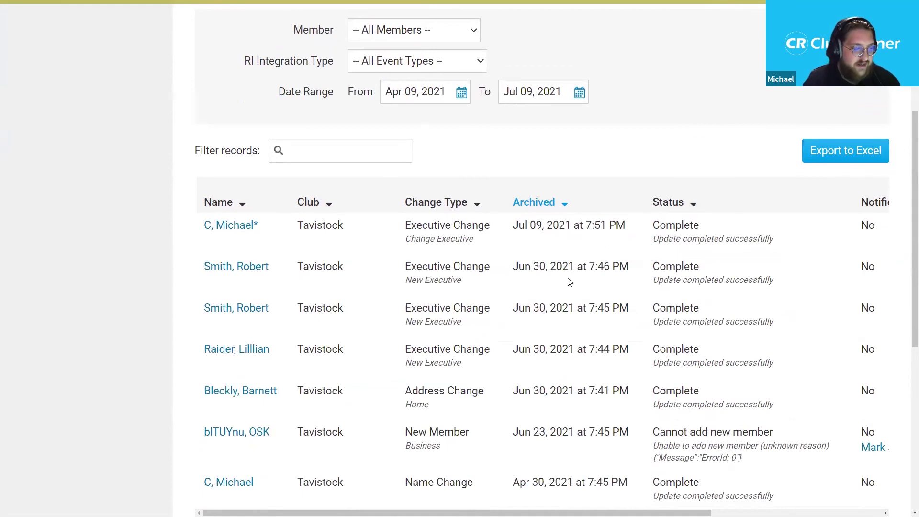
pyautogui.moveTo(479, 513); pyautogui.dragTo(653, 397)
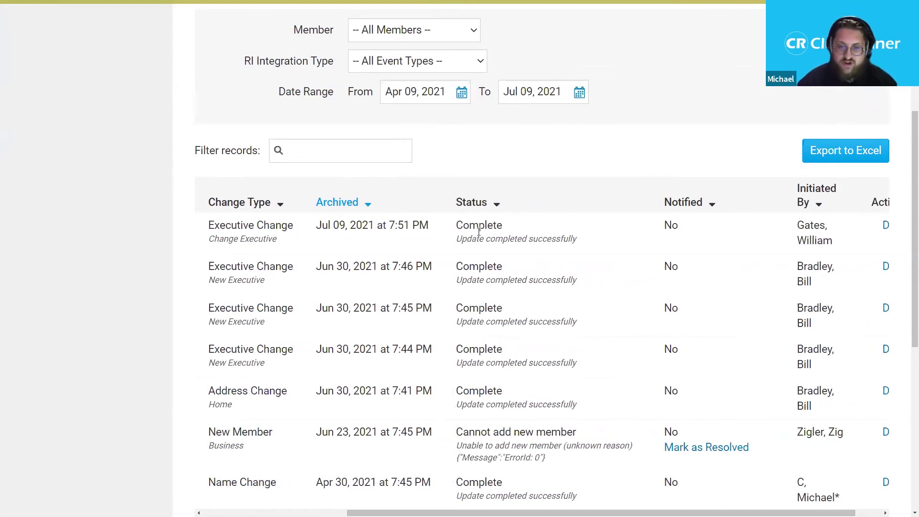
pyautogui.moveTo(598, 513); pyautogui.dragTo(625, 512)
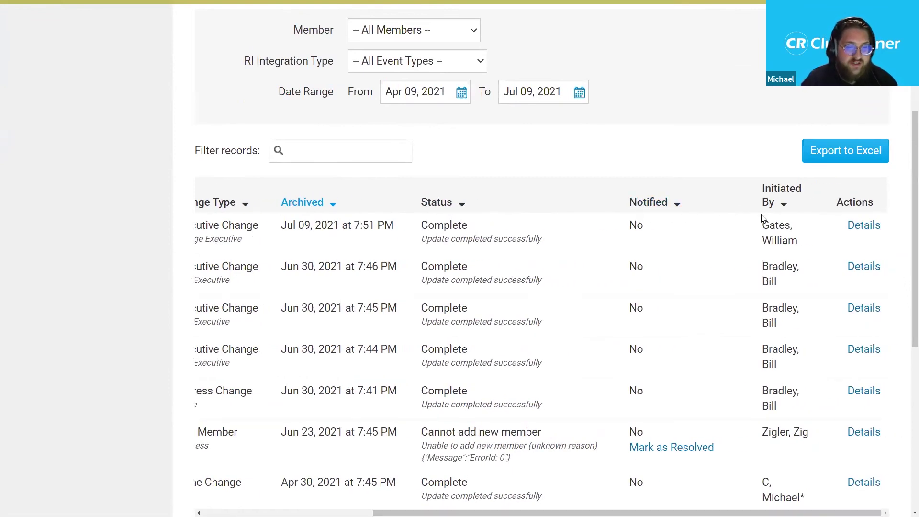
pyautogui.click(860, 234)
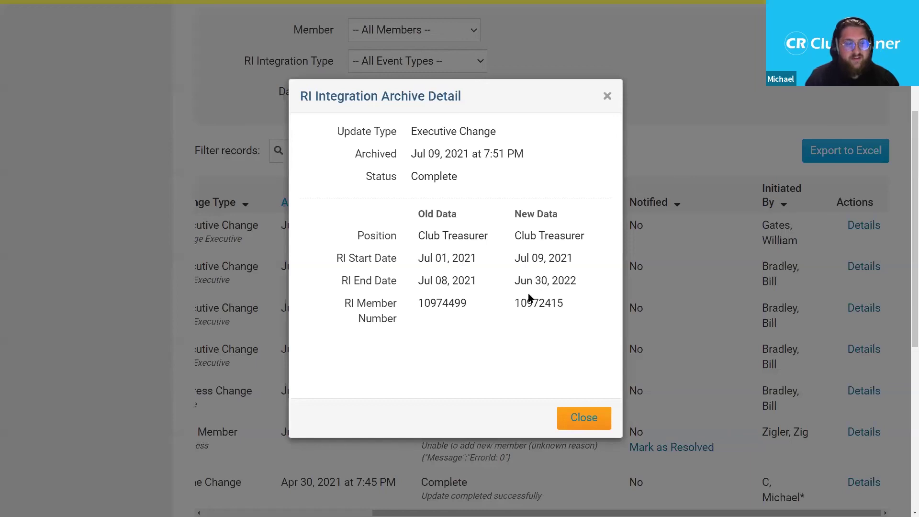
pyautogui.click(584, 418)
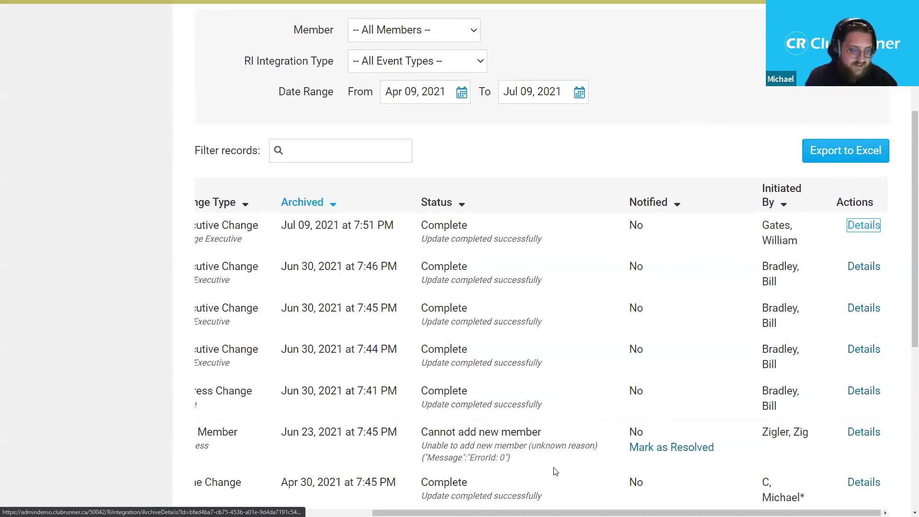
pyautogui.moveTo(556, 513); pyautogui.dragTo(441, 514)
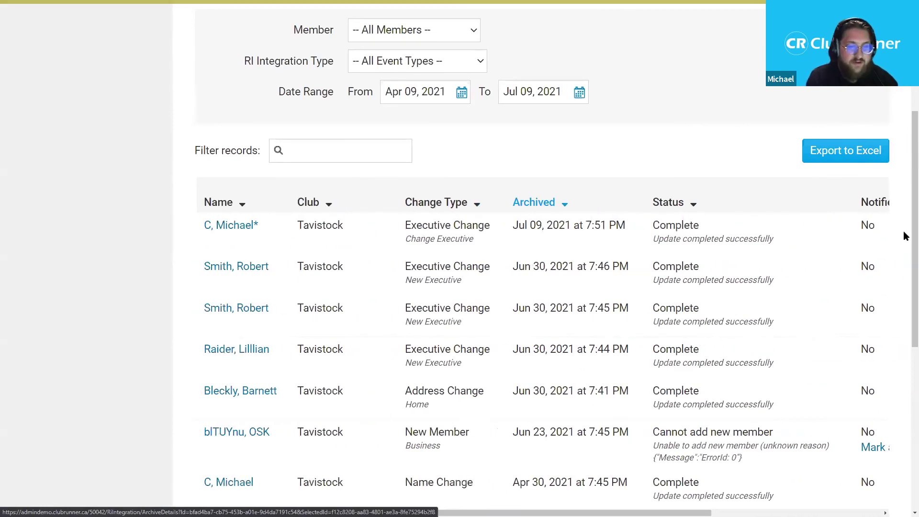
pyautogui.scroll(-2, 904, 254)
pyautogui.scroll(-1, 904, 273)
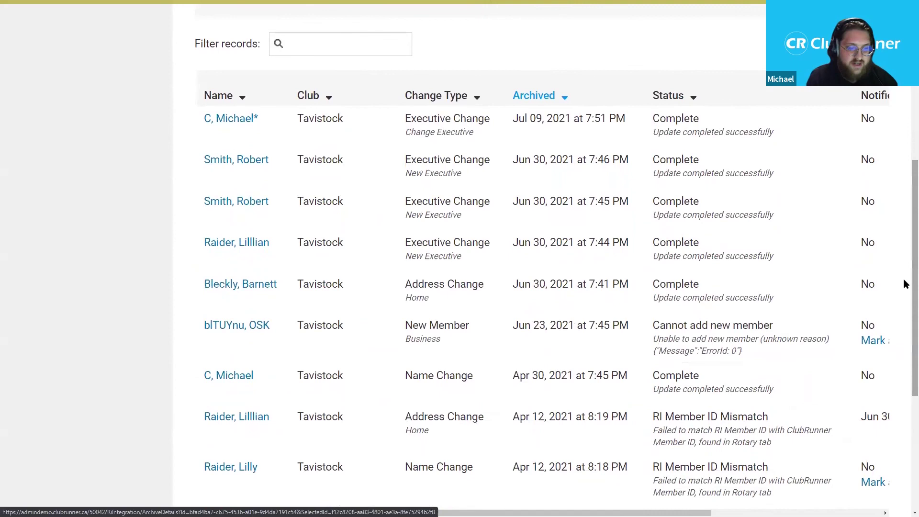
pyautogui.scroll(-1, 904, 287)
pyautogui.scroll(-1, 905, 297)
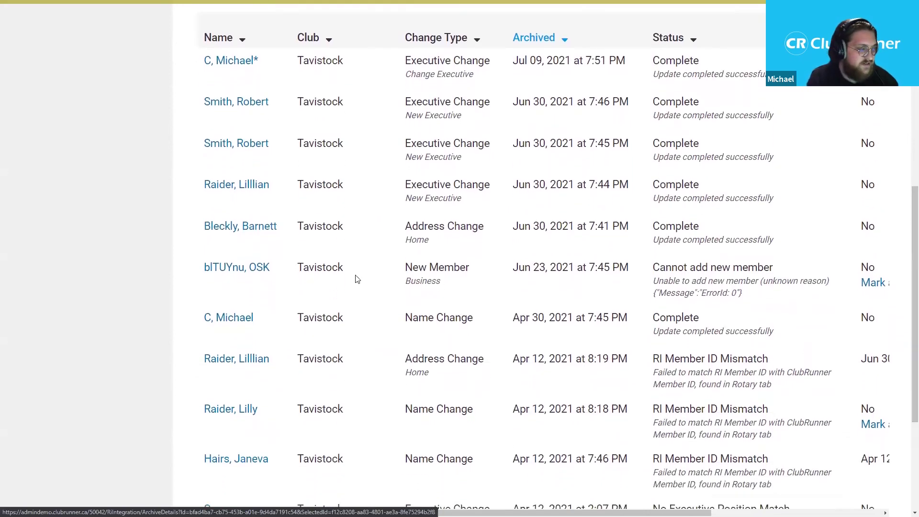
pyautogui.scroll(-2, 564, 391)
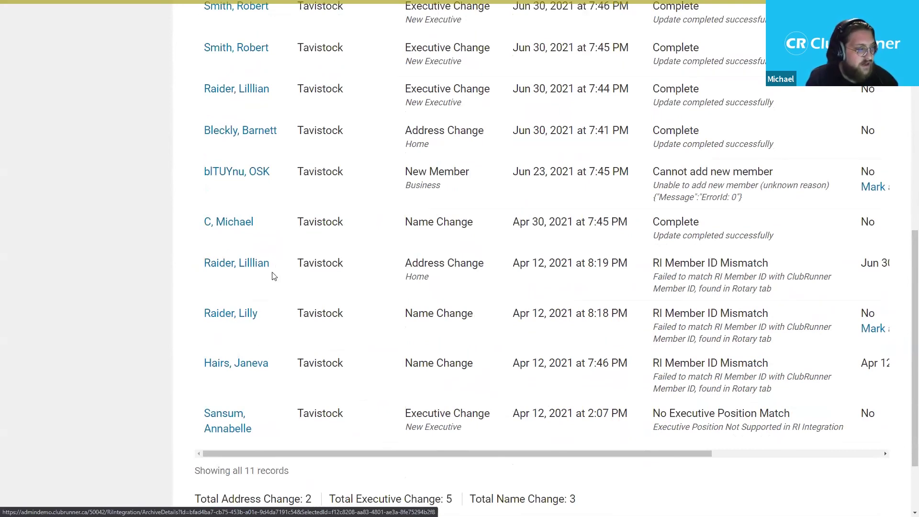
pyautogui.moveTo(195, 263); pyautogui.dragTo(450, 277)
pyautogui.click(450, 277)
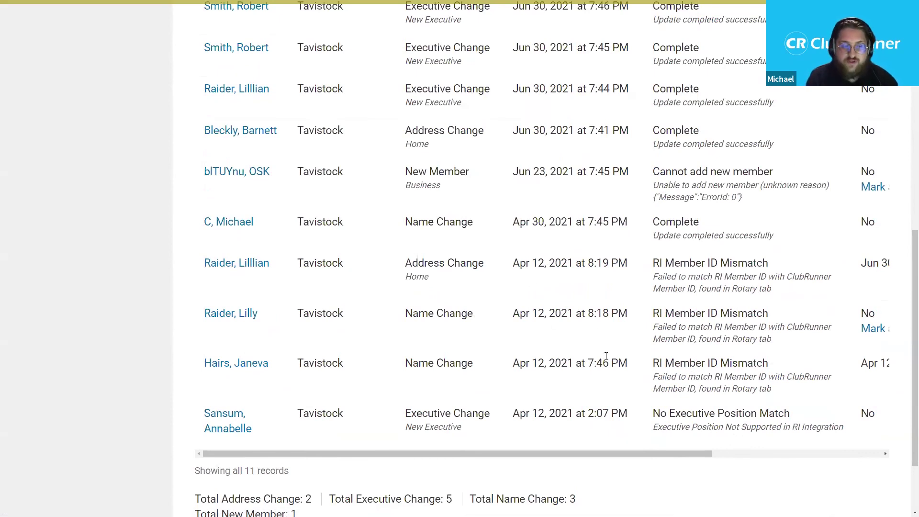
pyautogui.moveTo(613, 453); pyautogui.dragTo(731, 455)
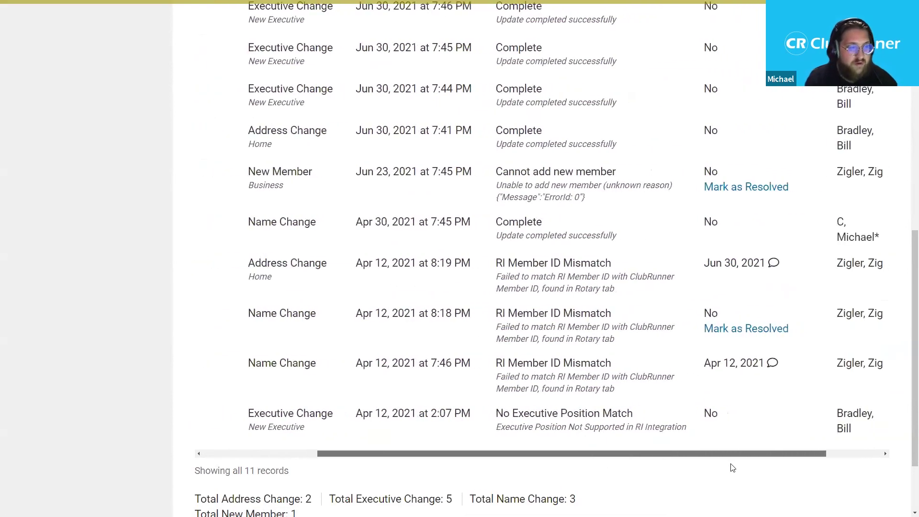
pyautogui.scroll(3, 663, 392)
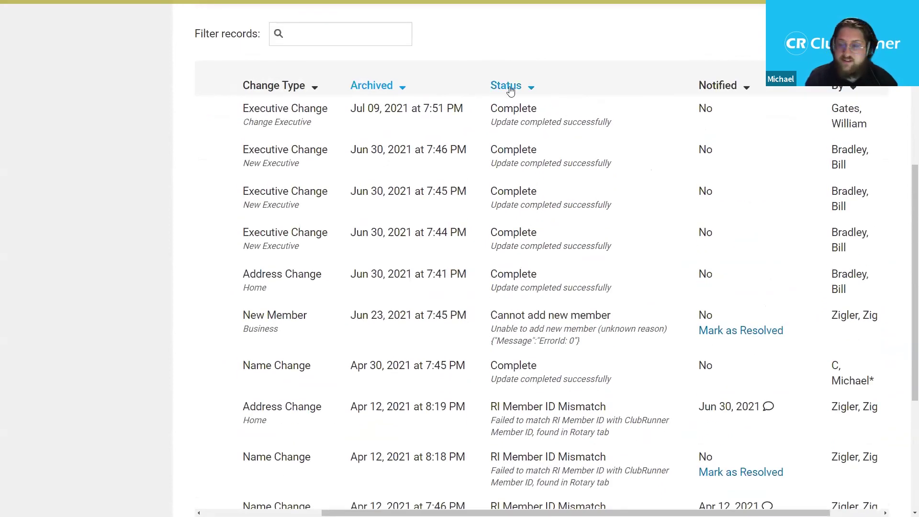
pyautogui.scroll(-2, 551, 247)
pyautogui.scroll(-2, 551, 246)
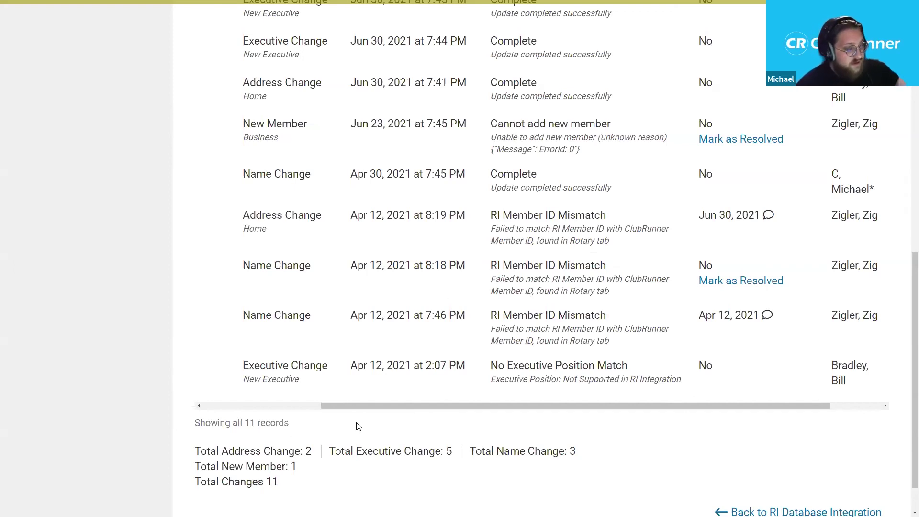
pyautogui.moveTo(371, 410); pyautogui.dragTo(422, 410)
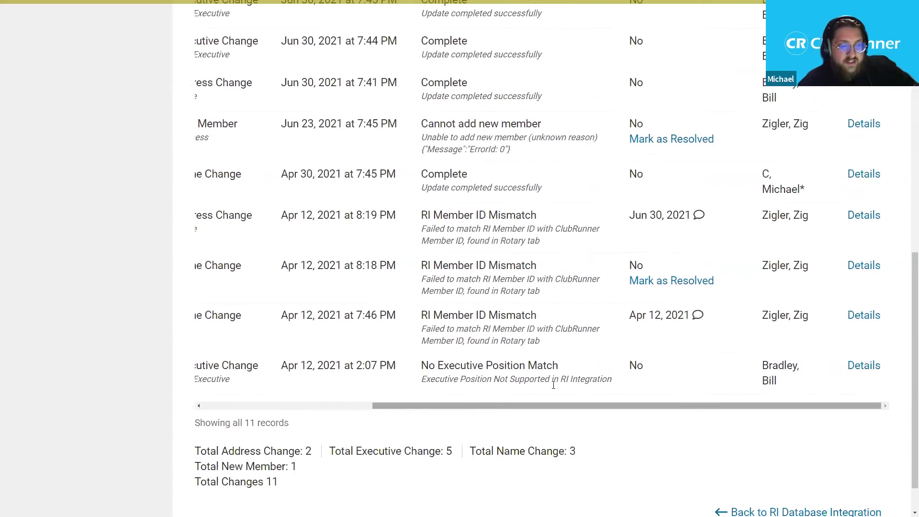
# - Review the details of the Apr 12 8:18 PM name change, then close them
pyautogui.click(862, 266)
pyautogui.moveTo(619, 194); pyautogui.dragTo(619, 221)
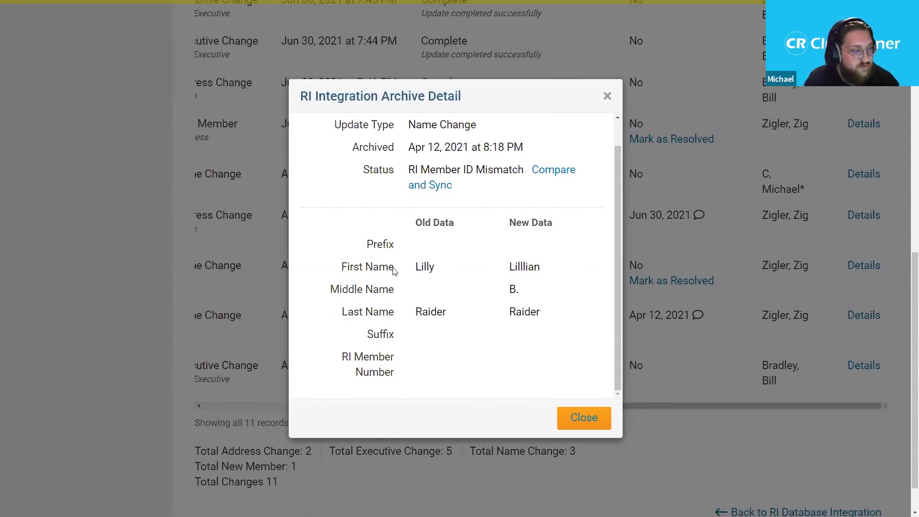
pyautogui.scroll(1, 517, 204)
pyautogui.click(607, 95)
# - Open and scroll through the details of the Apr 12 8:19 PM address change
pyautogui.moveTo(460, 406); pyautogui.dragTo(304, 407)
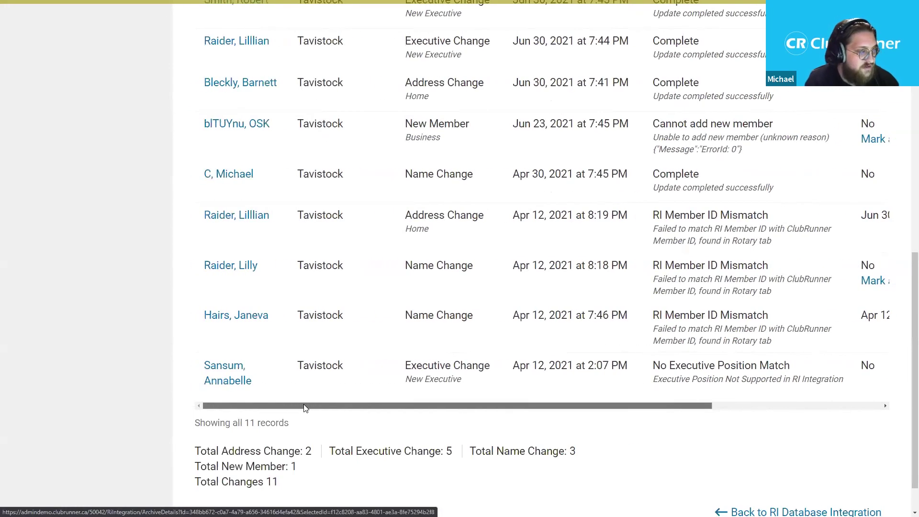
pyautogui.moveTo(570, 405); pyautogui.dragTo(790, 407)
pyautogui.click(862, 216)
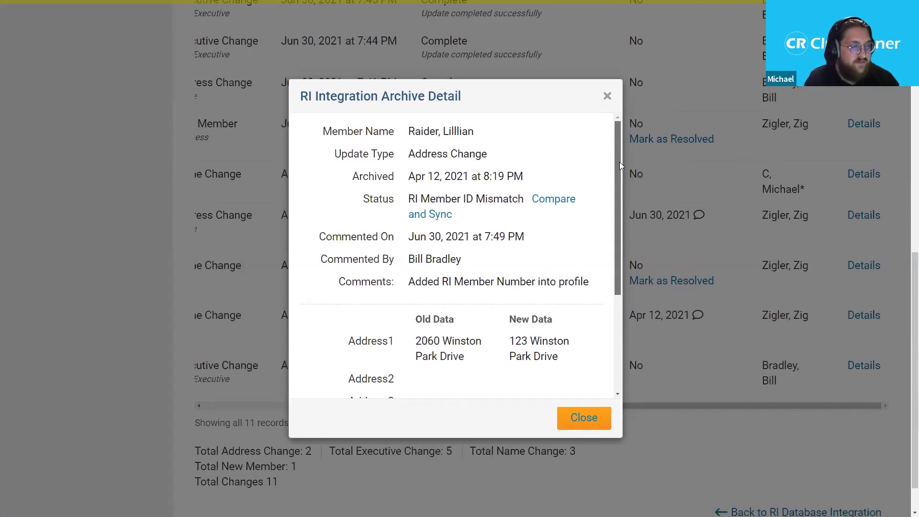
pyautogui.moveTo(619, 162); pyautogui.dragTo(629, 265)
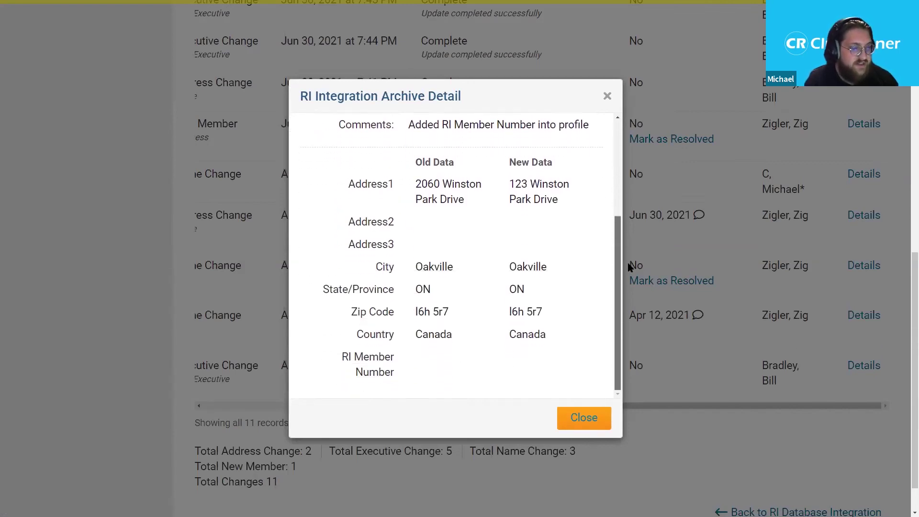
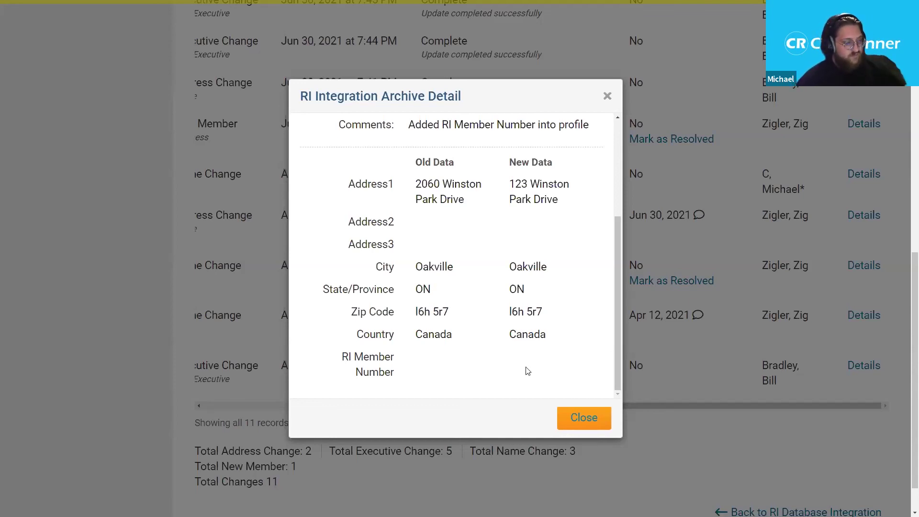
# - Close the archive change detail window and return to the archive's Member filter
pyautogui.click(592, 418)
pyautogui.moveTo(609, 405); pyautogui.dragTo(440, 405)
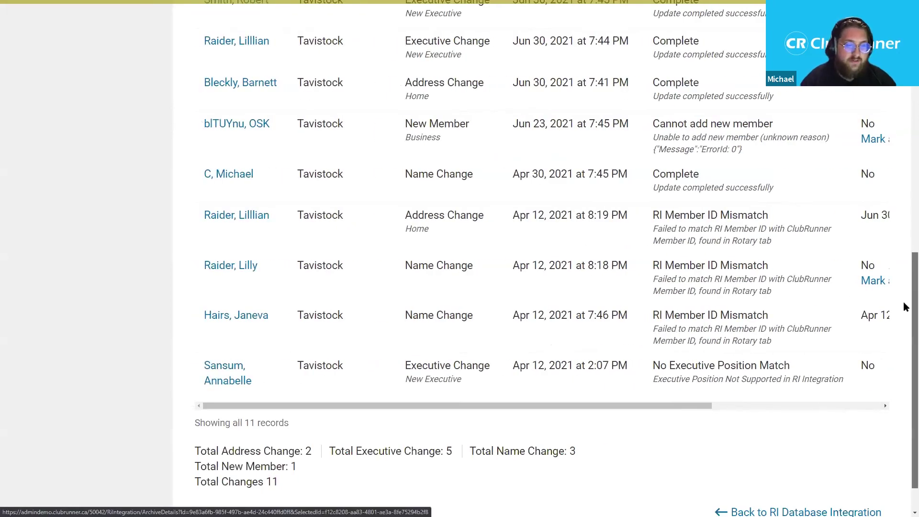
pyautogui.scroll(10, 903, 301)
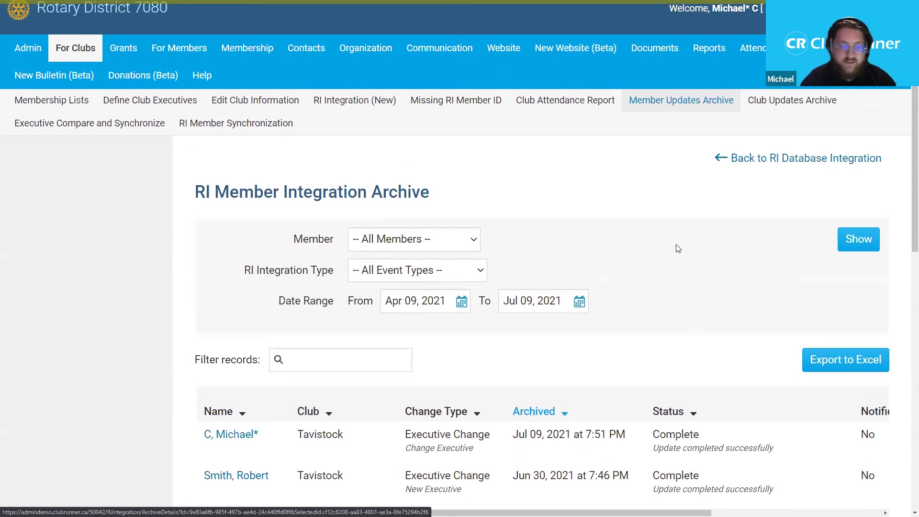
pyautogui.click(463, 247)
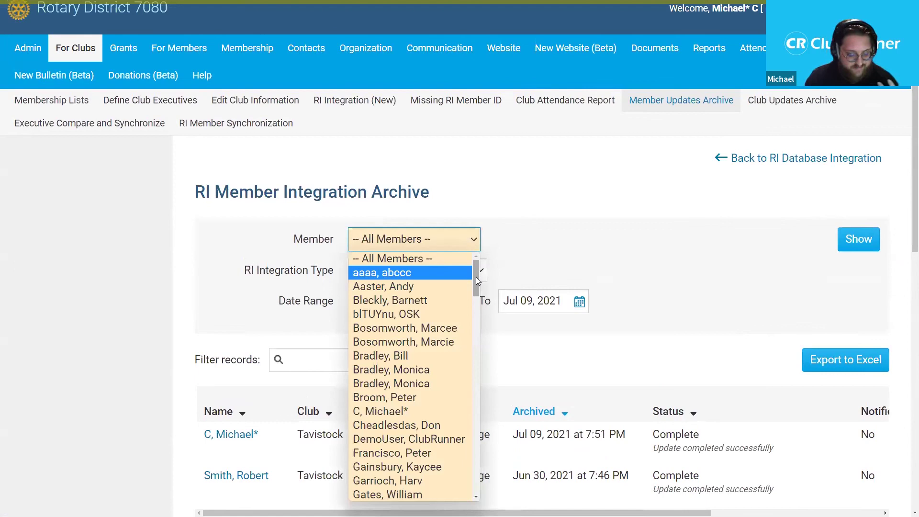
pyautogui.click(612, 291)
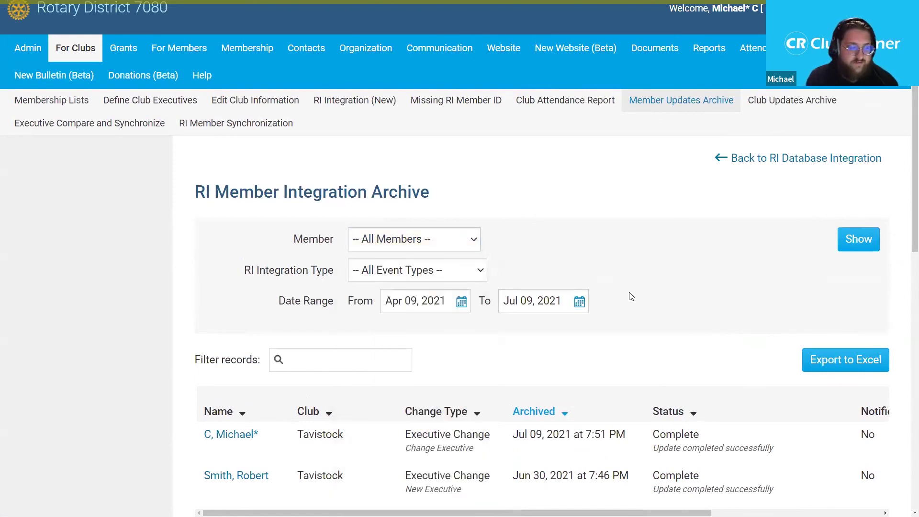
pyautogui.scroll(-2, 632, 297)
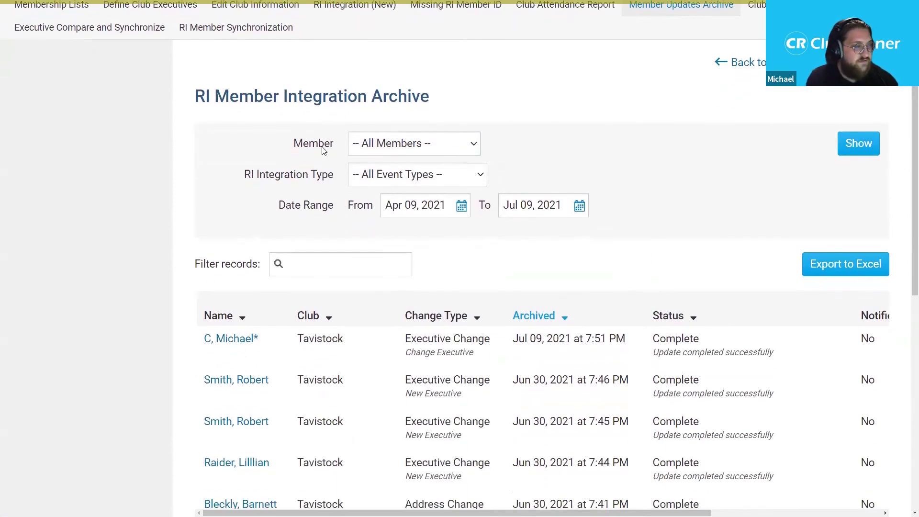
pyautogui.moveTo(294, 144); pyautogui.dragTo(325, 150)
# - Filter the RI Member Integration Archive to one member and show that member's records
pyautogui.click(337, 146)
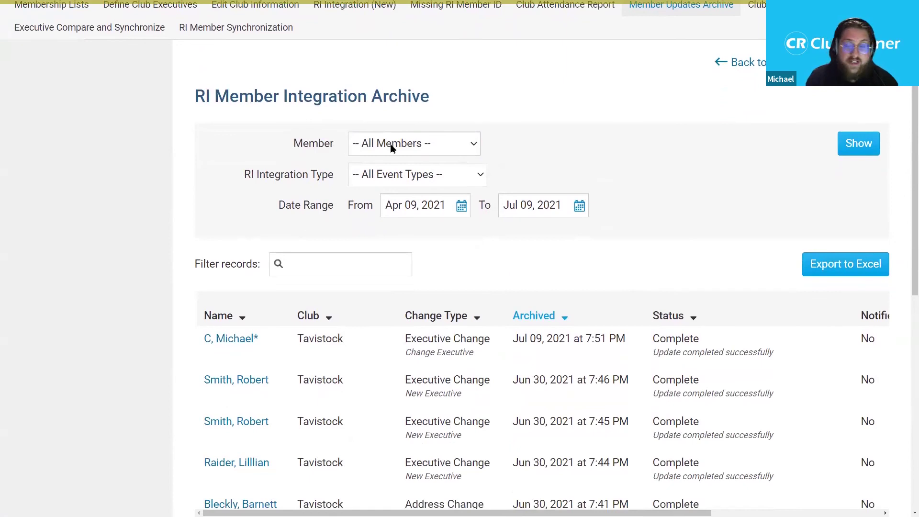
pyautogui.click(391, 148)
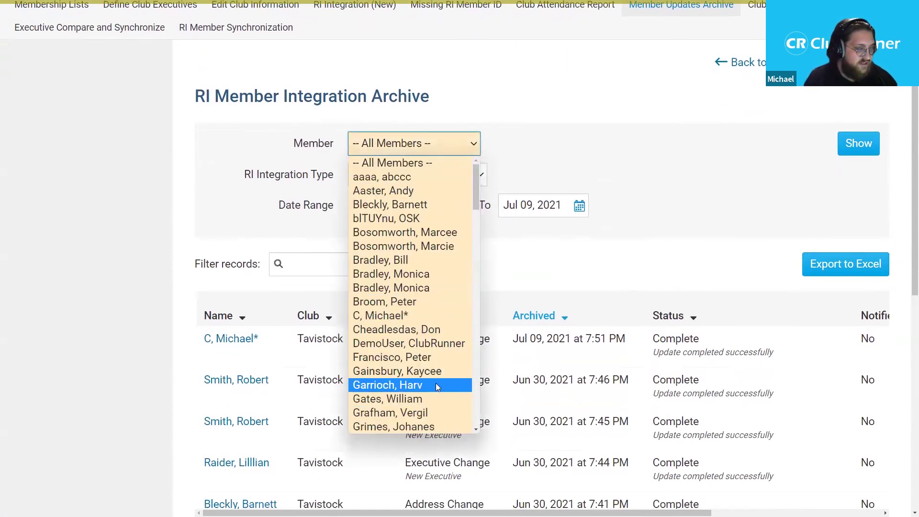
pyautogui.scroll(-2, 436, 382)
pyautogui.scroll(2, 434, 311)
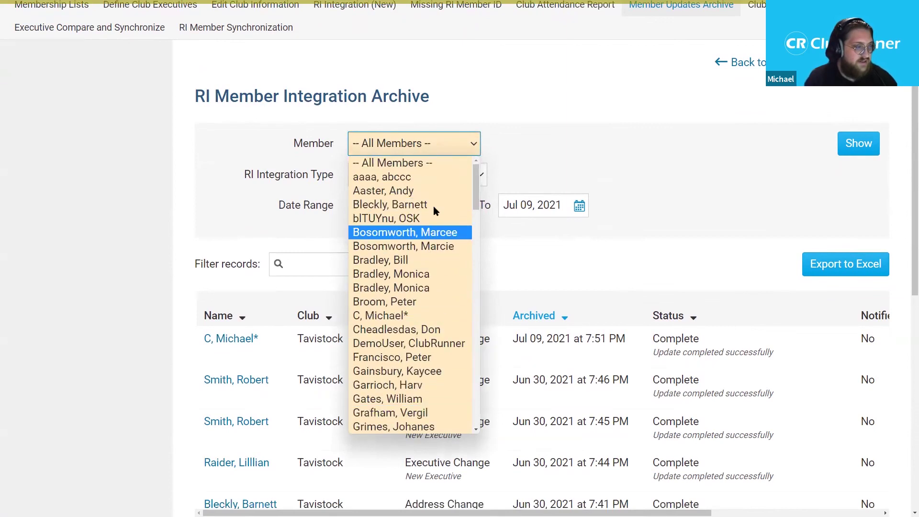
pyautogui.click(415, 261)
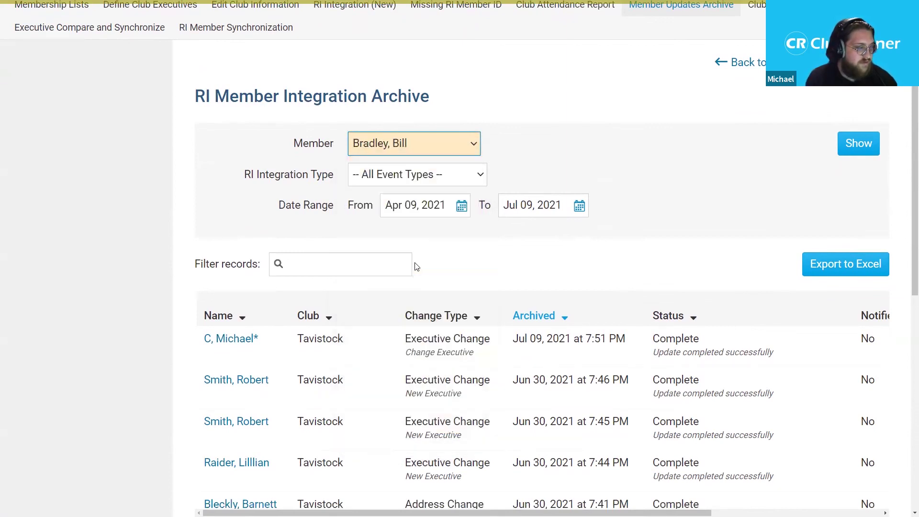
pyautogui.click(857, 150)
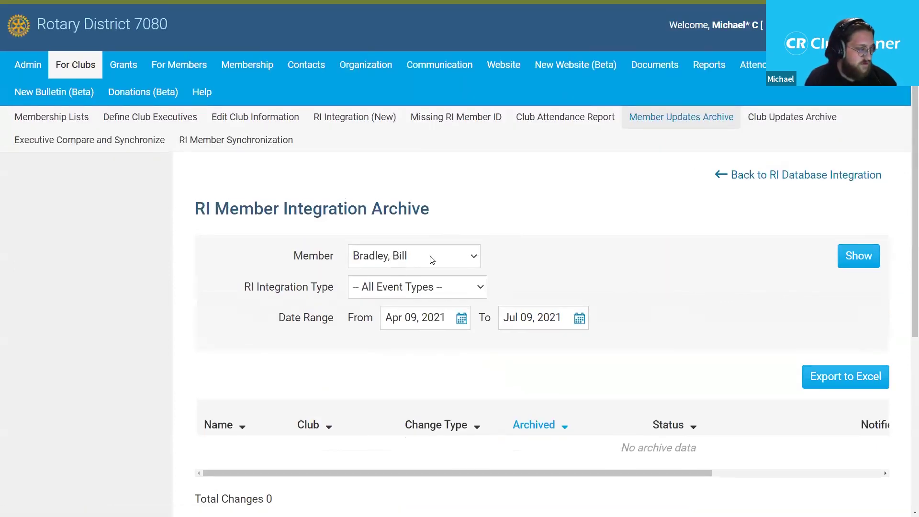
# - Switch the Member filter to a different member and show that member's records
pyautogui.click(431, 253)
pyautogui.scroll(3, 447, 187)
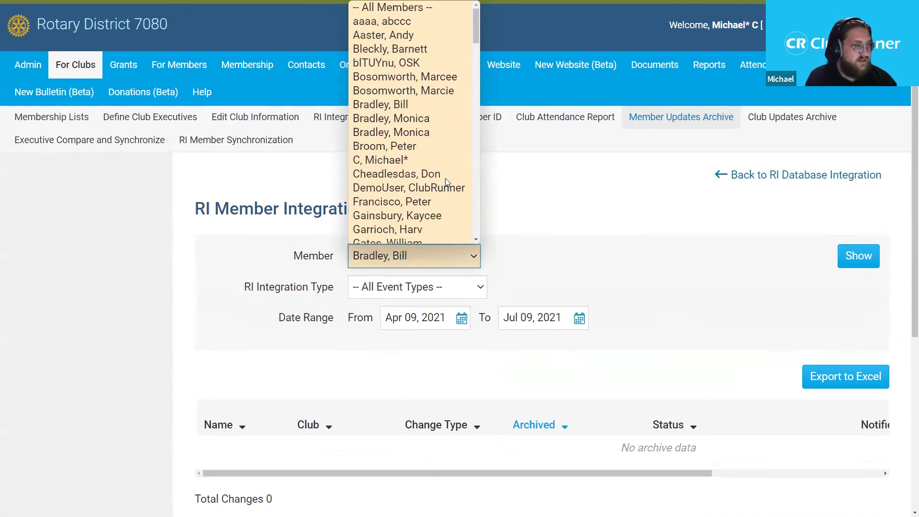
pyautogui.scroll(-2, 432, 90)
pyautogui.click(392, 107)
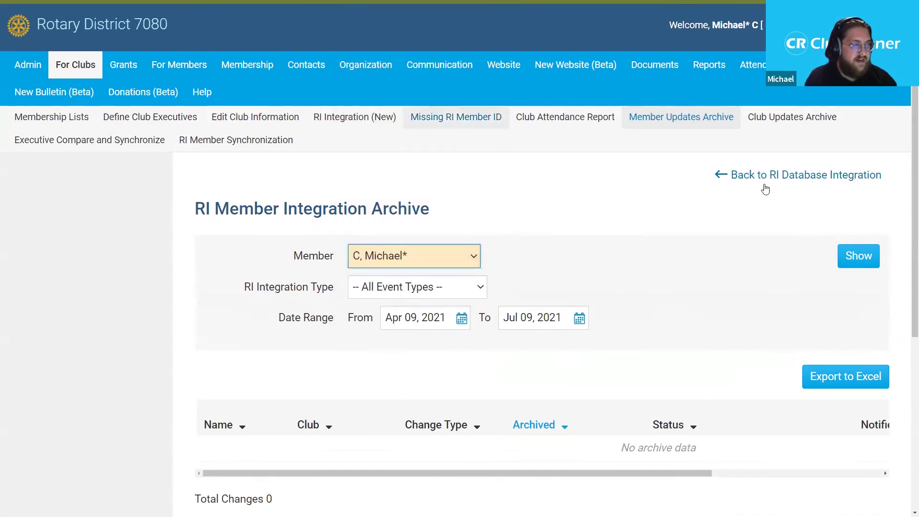
pyautogui.click(859, 257)
# - Scroll through the member's two records, an Executive Change and a Name Change
pyautogui.scroll(-1, 712, 240)
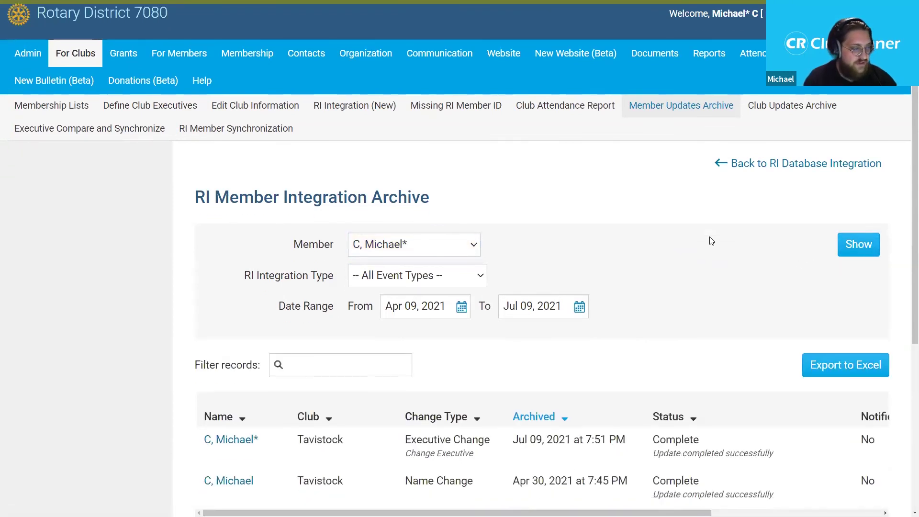
pyautogui.scroll(-2, 712, 241)
pyautogui.moveTo(438, 438)
pyautogui.mouseDown()
pyautogui.moveTo(584, 447)
pyautogui.moveTo(437, 446)
pyautogui.mouseUp()
pyautogui.moveTo(417, 409); pyautogui.dragTo(415, 407)
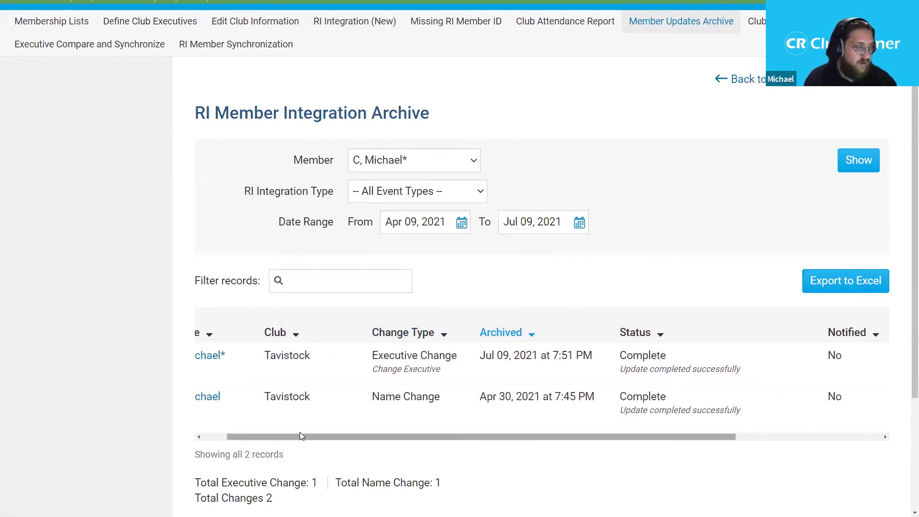
pyautogui.moveTo(293, 432); pyautogui.dragTo(259, 419)
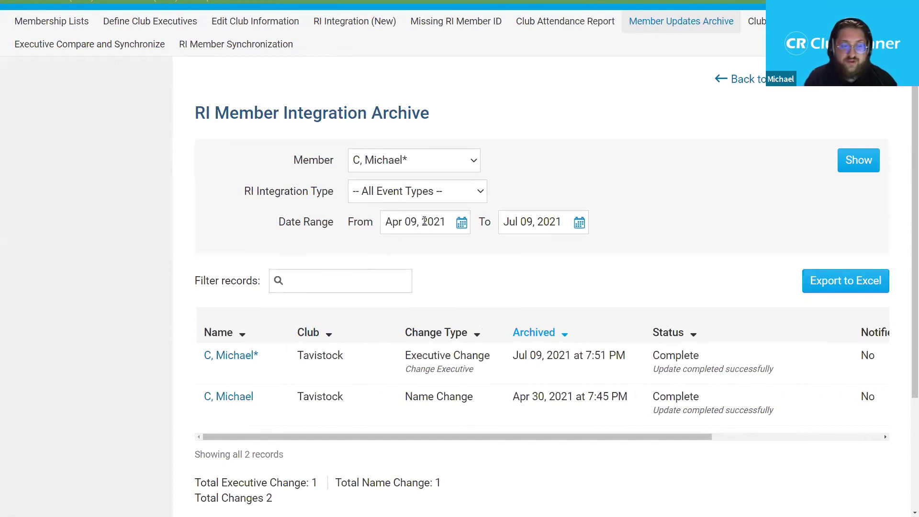
# - Check the To date and RI Integration Type filters, leaving both unchanged
pyautogui.moveTo(502, 223); pyautogui.dragTo(555, 218)
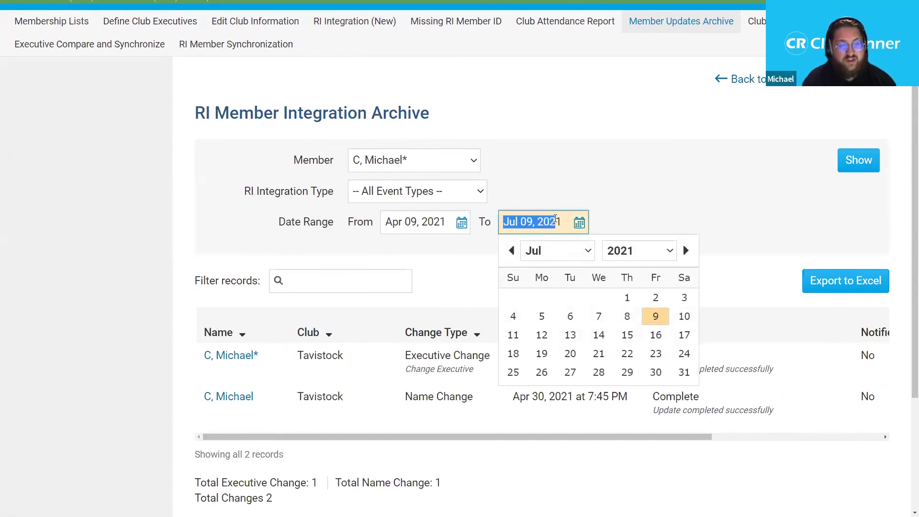
pyautogui.click(664, 214)
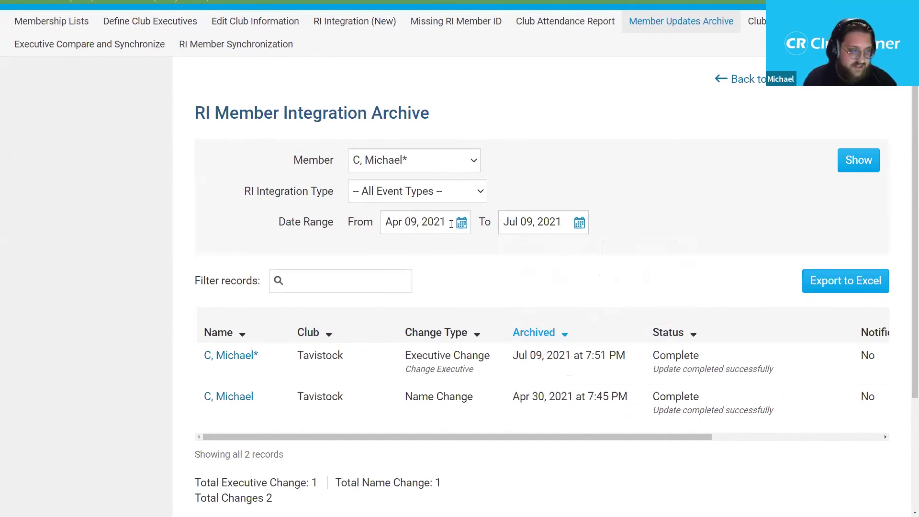
pyautogui.click(434, 192)
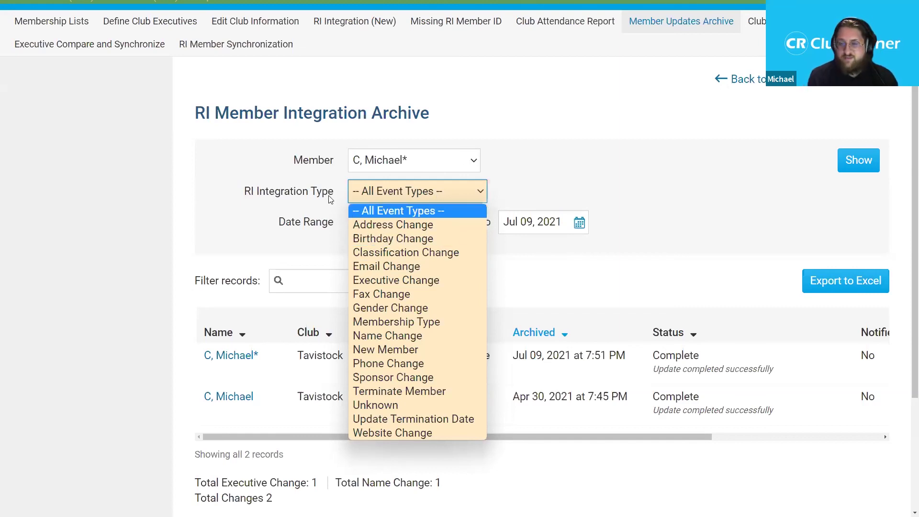
pyautogui.click(415, 195)
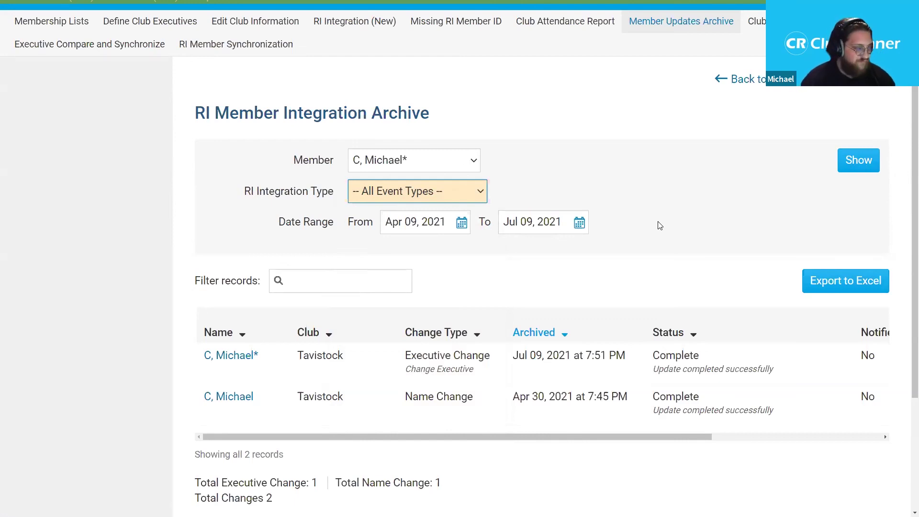
pyautogui.click(298, 285)
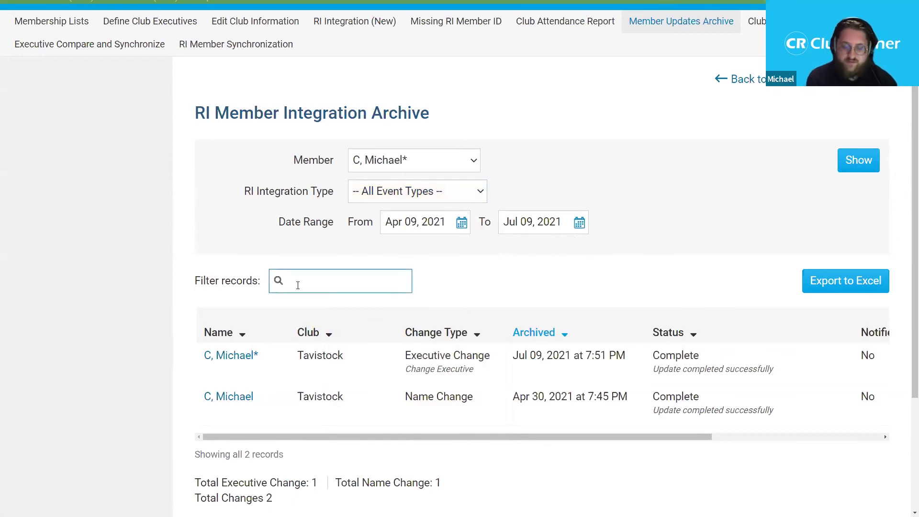
# - Filter the records with 'name ch' to isolate the Name Change, then go to RI Member Synchronization
pyautogui.write('name ch')
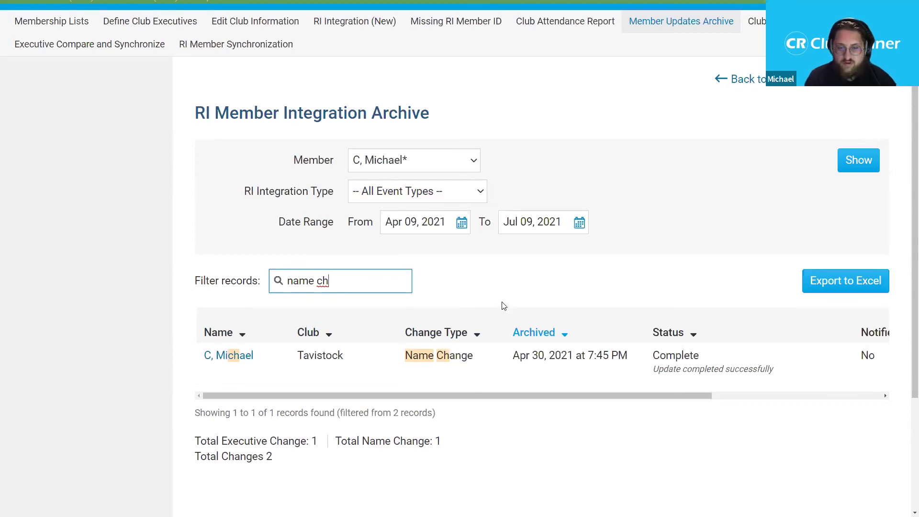
pyautogui.scroll(2, 551, 301)
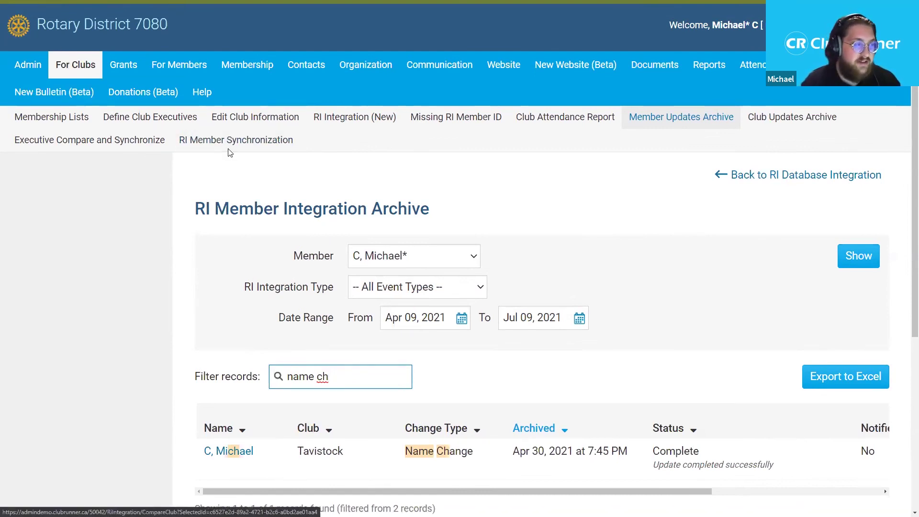
pyautogui.click(268, 149)
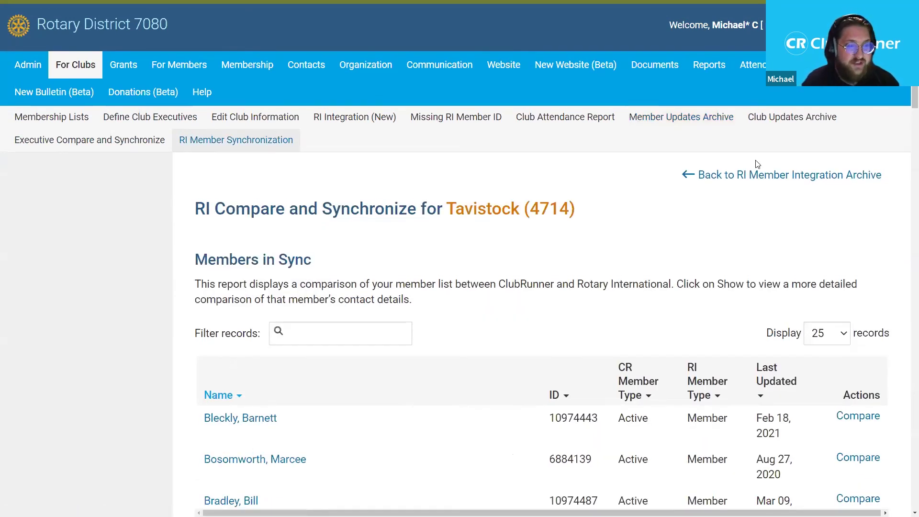
# - Zoom out and scroll Tavistock's (4714) Members in Sync list comparing CR and RI member types
pyautogui.hotkey('ctrl', '-')
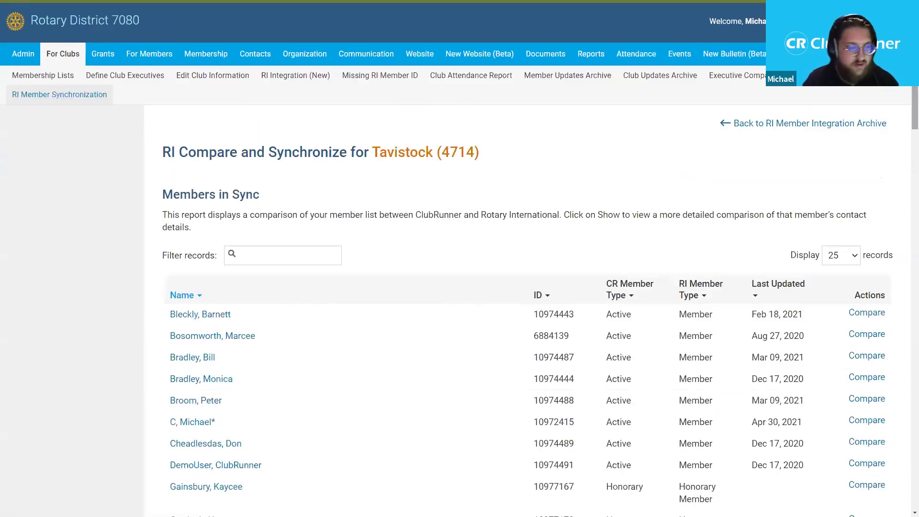
pyautogui.scroll(-2, 906, 86)
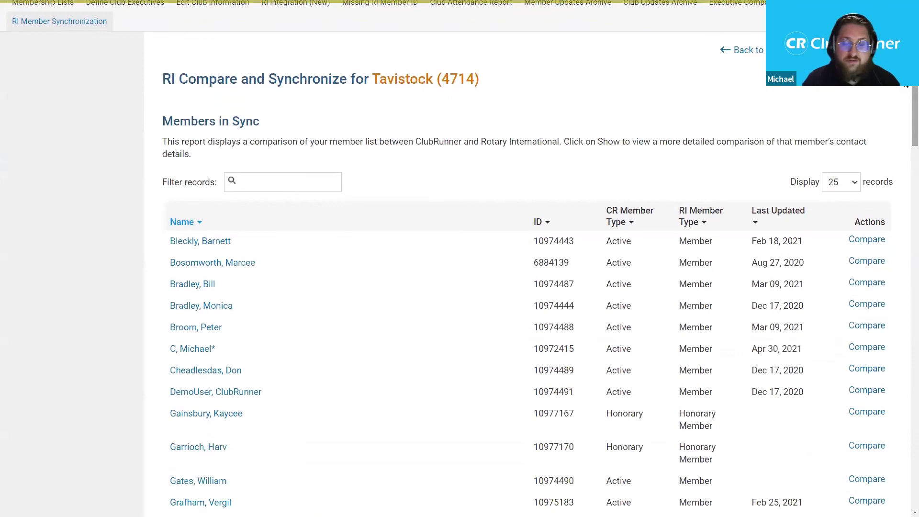
pyautogui.scroll(-5, 905, 123)
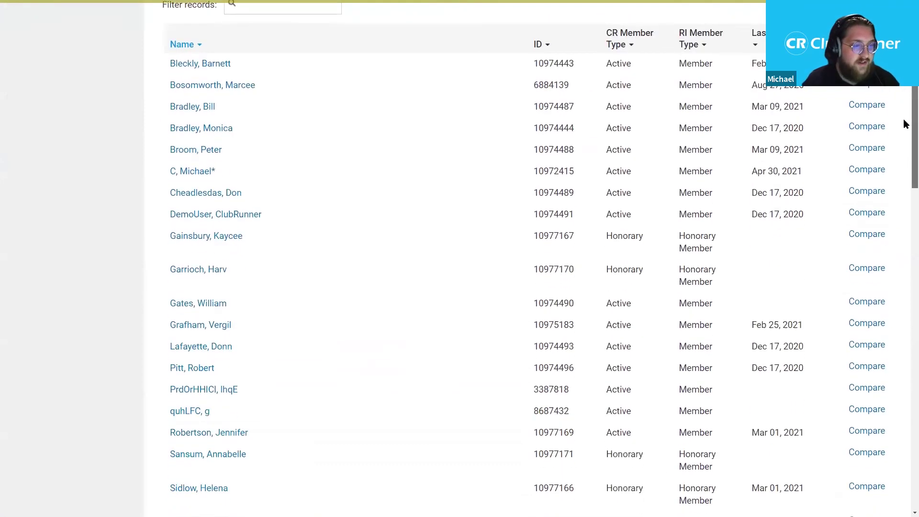
pyautogui.scroll(3, 907, 97)
pyautogui.scroll(4, 907, 97)
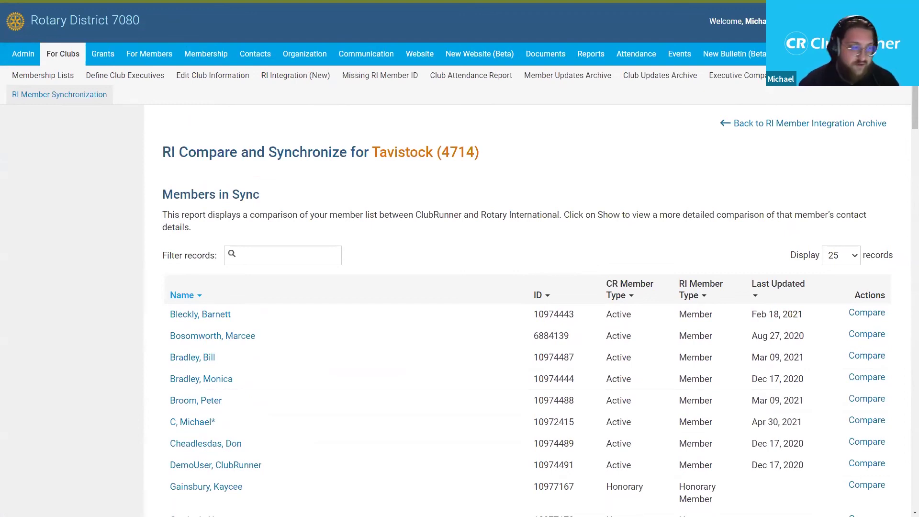
pyautogui.scroll(-4, 906, 89)
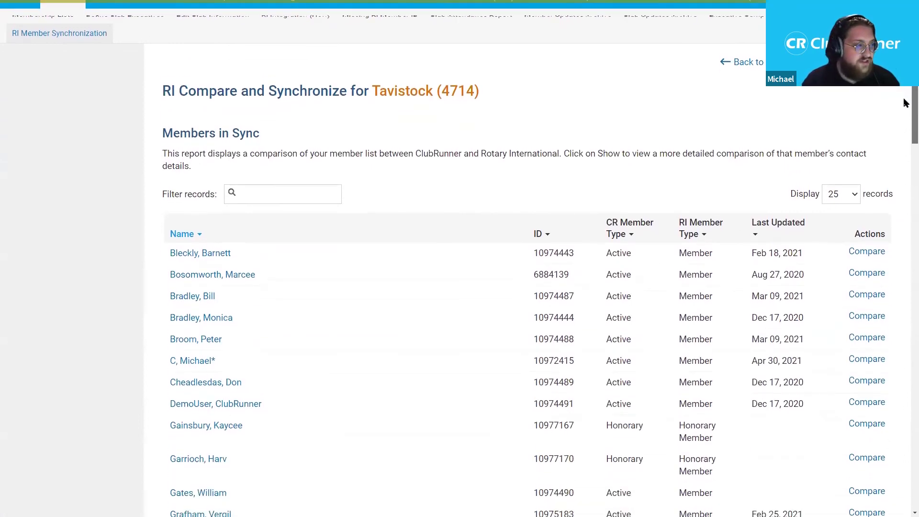
pyautogui.scroll(-1, 906, 138)
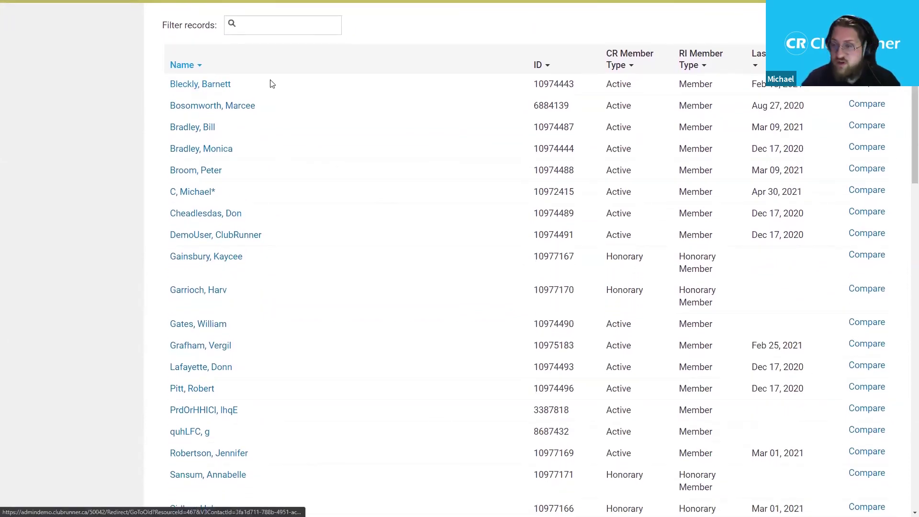
# - Open the first member's profile comparison and review its fields, which all match
pyautogui.click(869, 86)
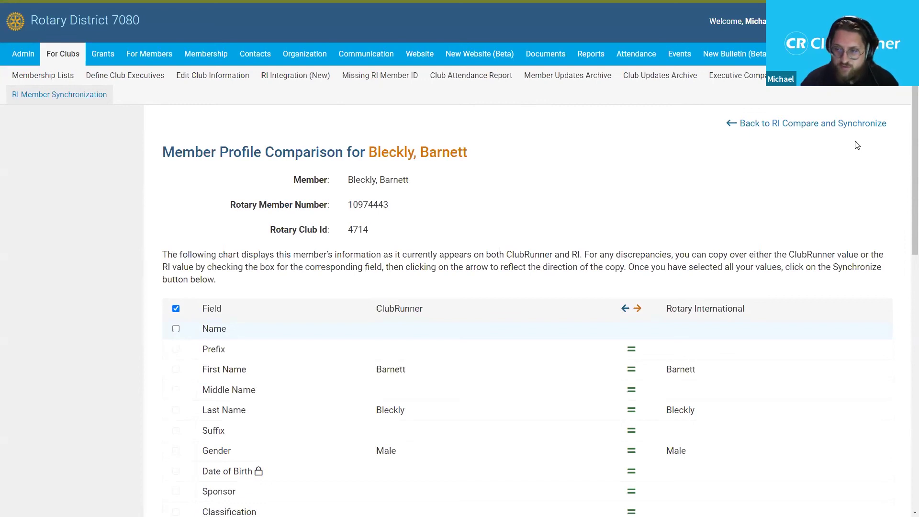
pyautogui.scroll(-2, 905, 138)
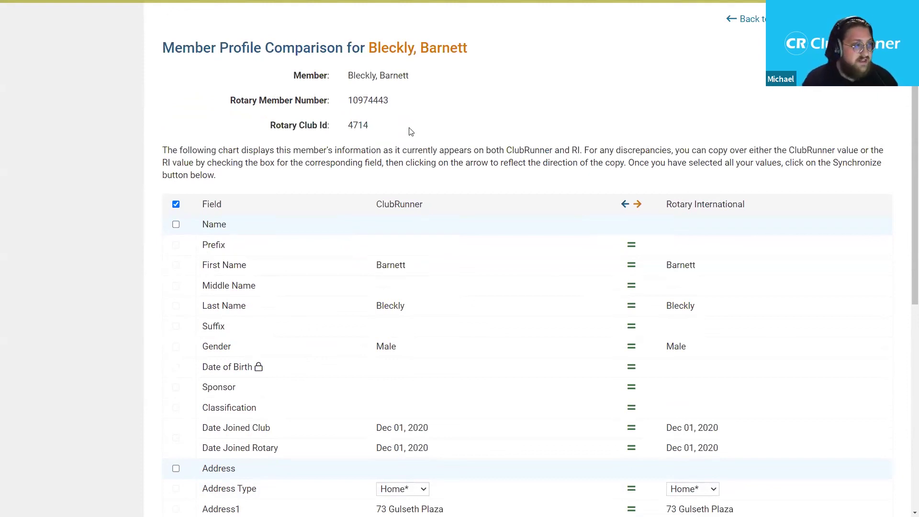
pyautogui.scroll(-1, 905, 136)
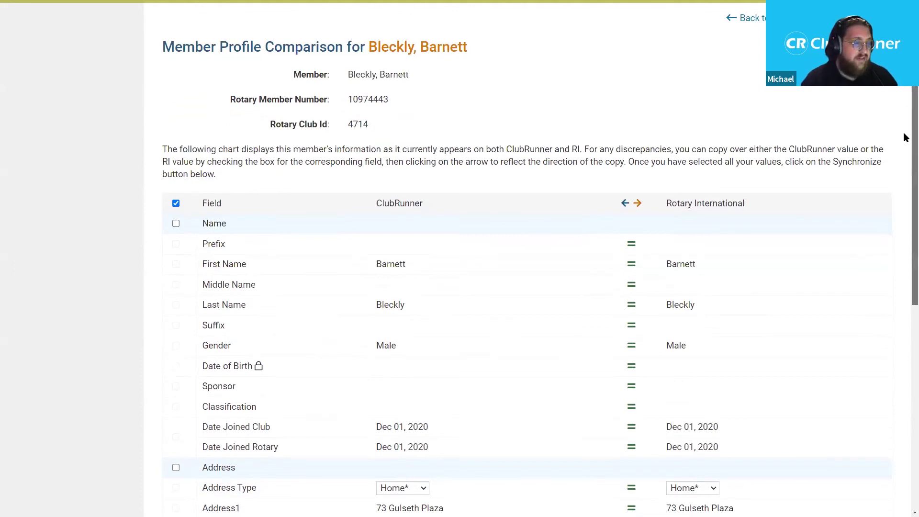
pyautogui.scroll(-1, 905, 138)
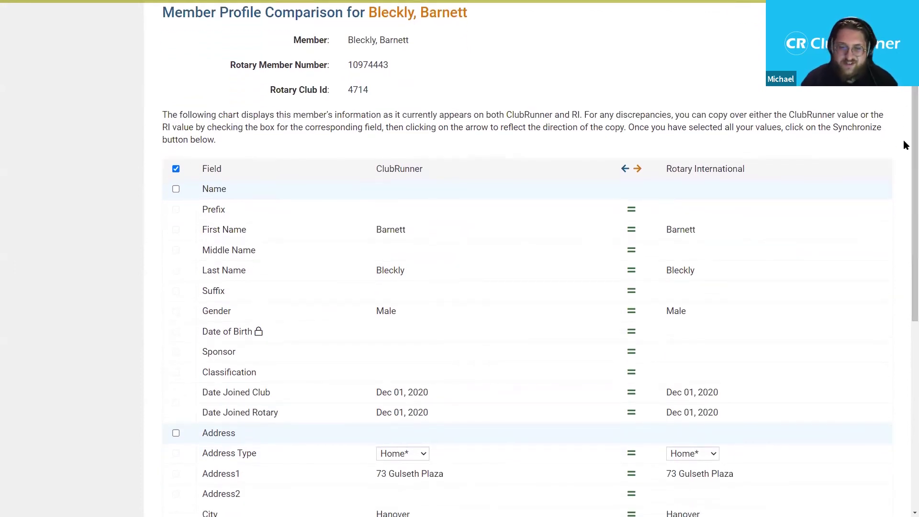
pyautogui.scroll(-1, 904, 142)
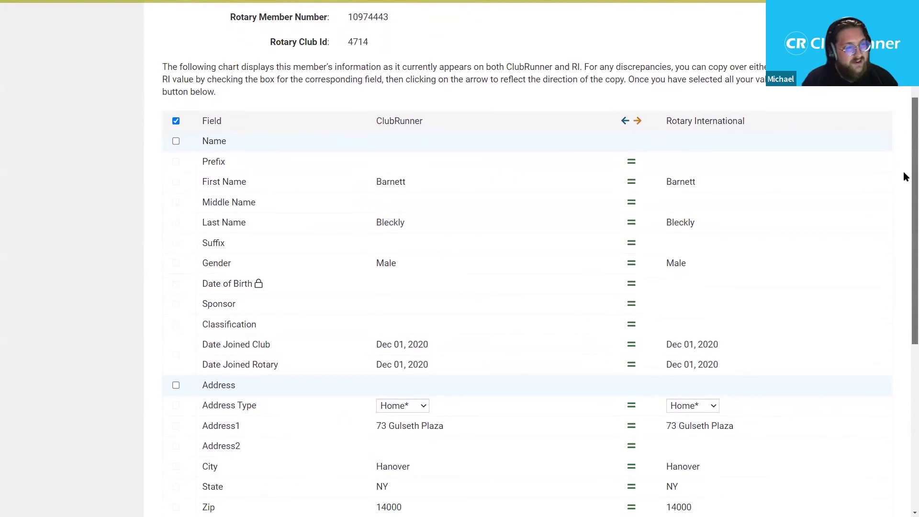
pyautogui.scroll(-1, 903, 182)
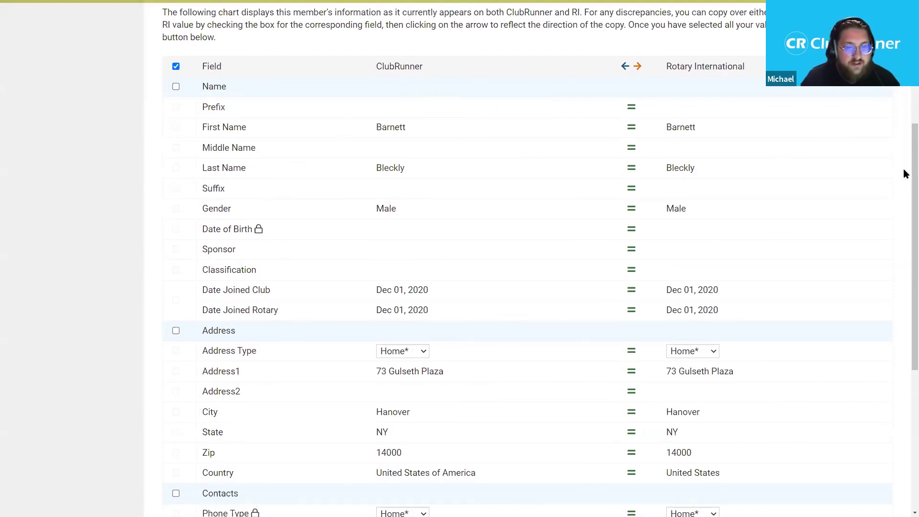
pyautogui.scroll(-1, 904, 173)
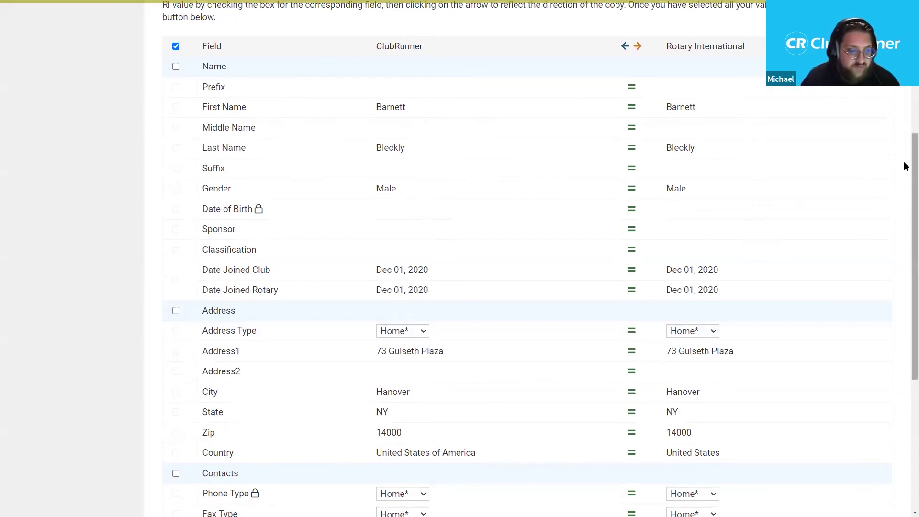
pyautogui.scroll(-2, 903, 162)
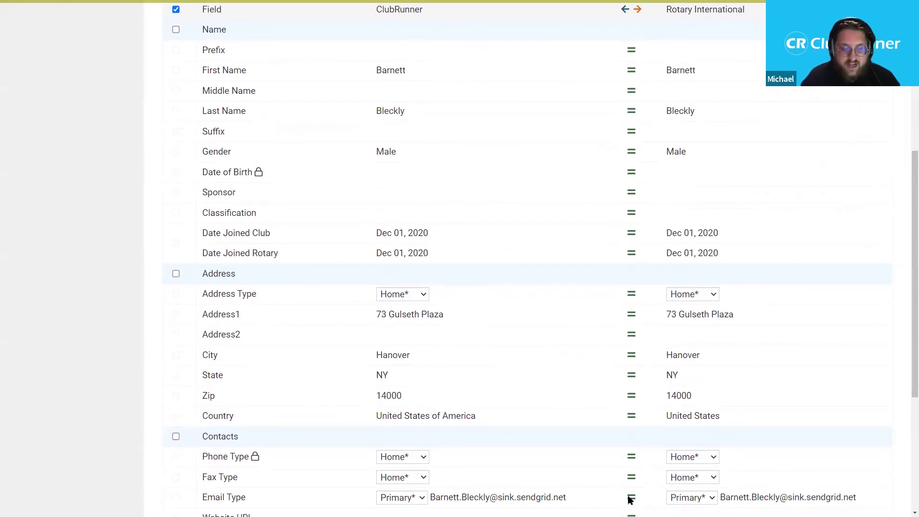
pyautogui.scroll(1, 610, 151)
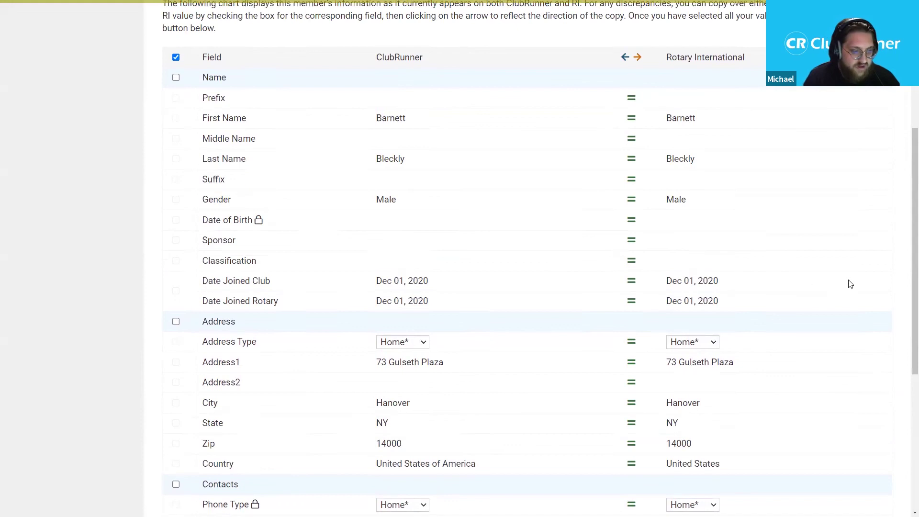
pyautogui.scroll(-2, 703, 361)
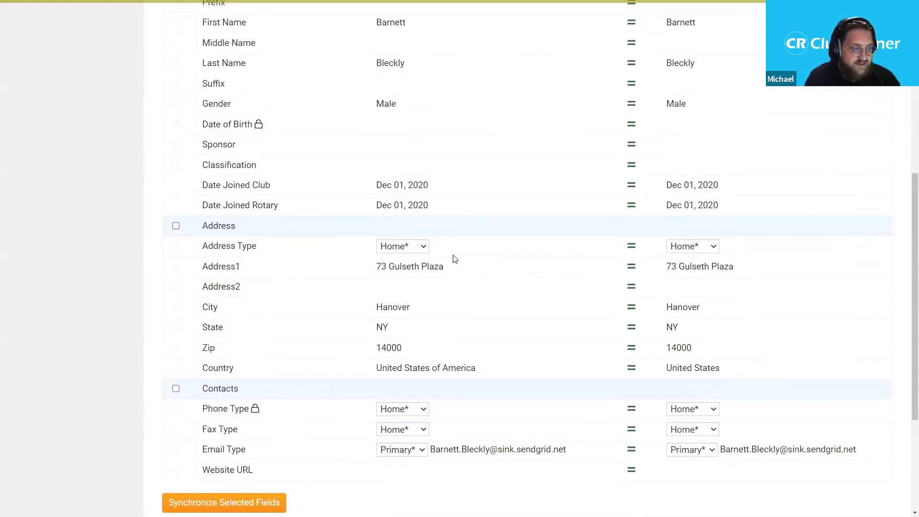
# - Switch the Rotary Address Type to Business and back to Home, then return to the list
pyautogui.click(712, 255)
pyautogui.click(711, 270)
pyautogui.click(697, 251)
pyautogui.click(687, 261)
pyautogui.scroll(1, 721, 277)
pyautogui.scroll(1, 719, 284)
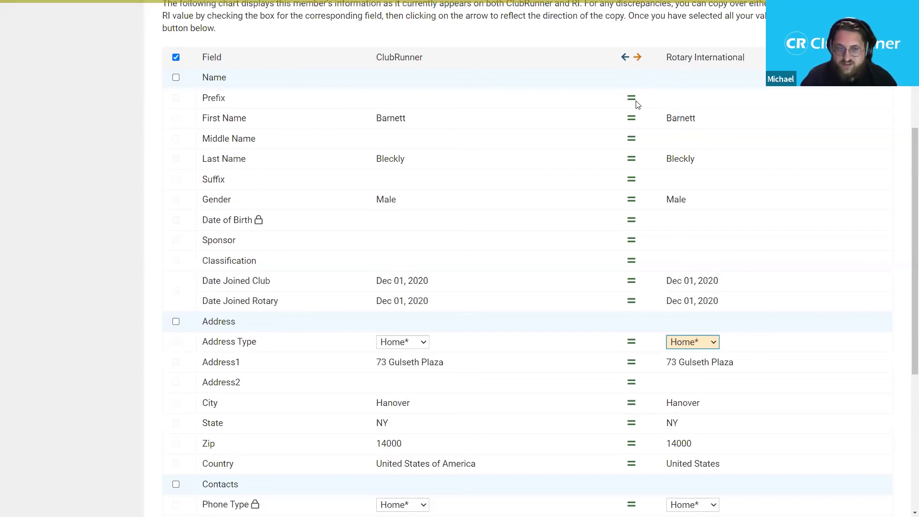
pyautogui.scroll(1, 675, 137)
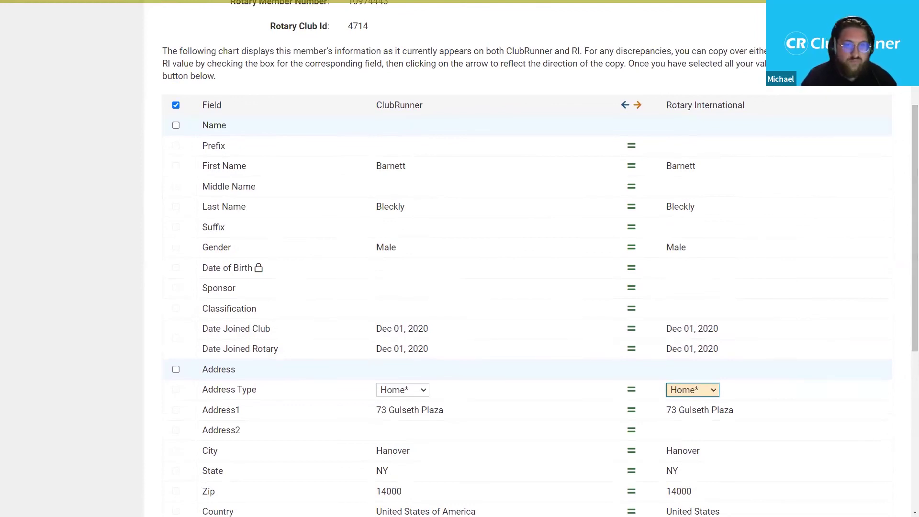
pyautogui.scroll(5, 782, 146)
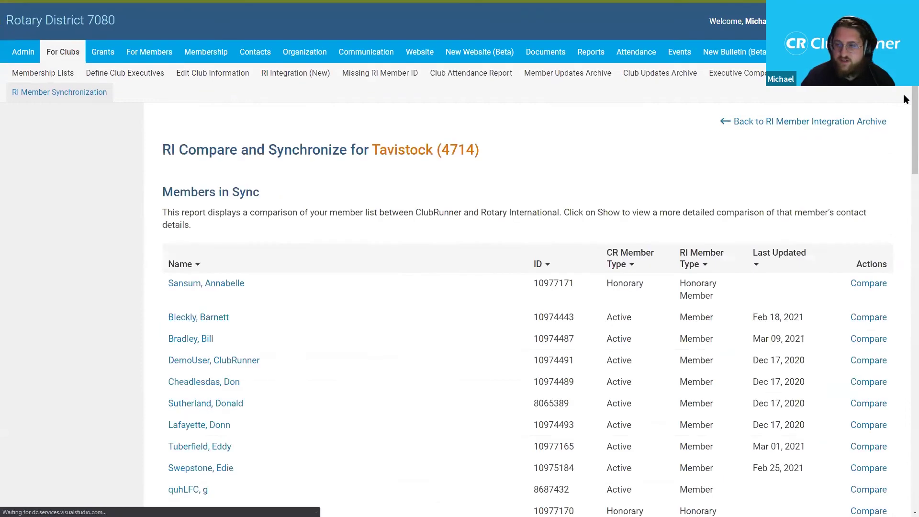
# - Open the profile comparison for the second member in the Members in Sync table
pyautogui.scroll(-2, 904, 136)
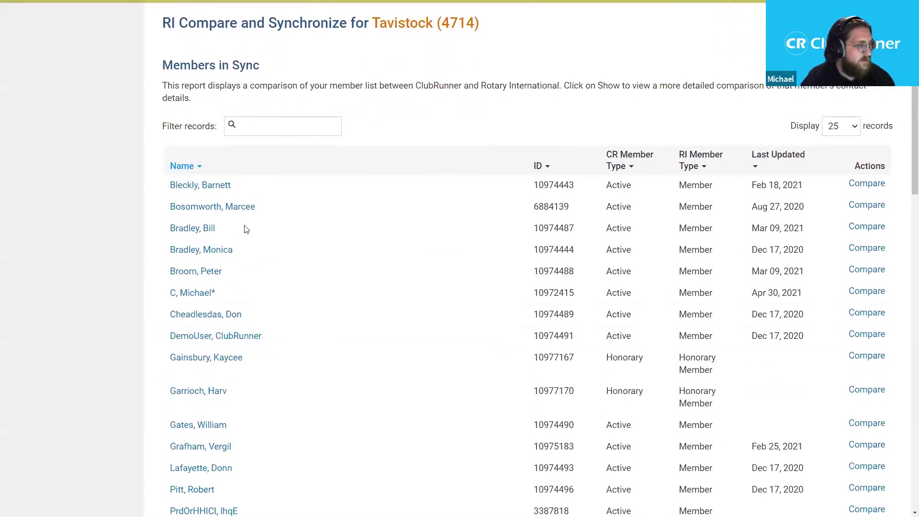
pyautogui.click(867, 205)
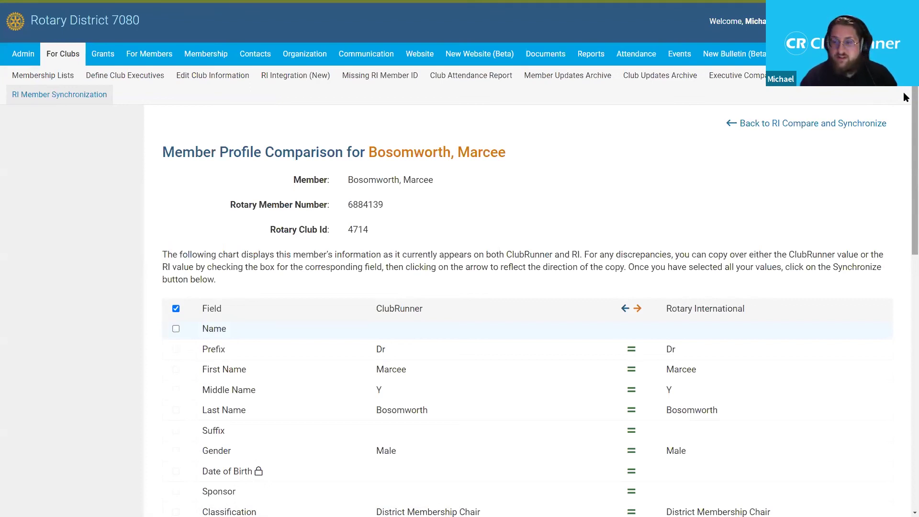
# - Show the ClubRunner Business address against Rotary's and set Address1 to take Rotary's value
pyautogui.scroll(-1, 904, 101)
pyautogui.moveTo(904, 101); pyautogui.dragTo(817, 242)
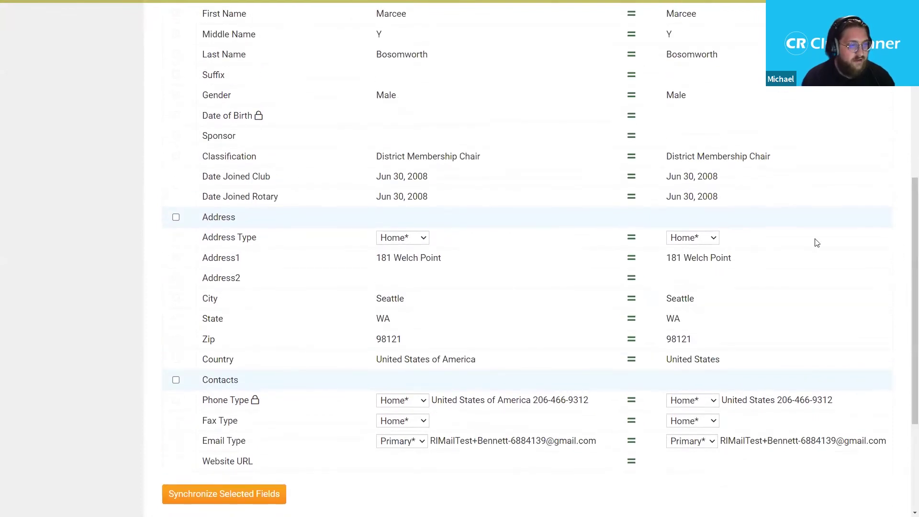
pyautogui.click(413, 237)
pyautogui.click(414, 260)
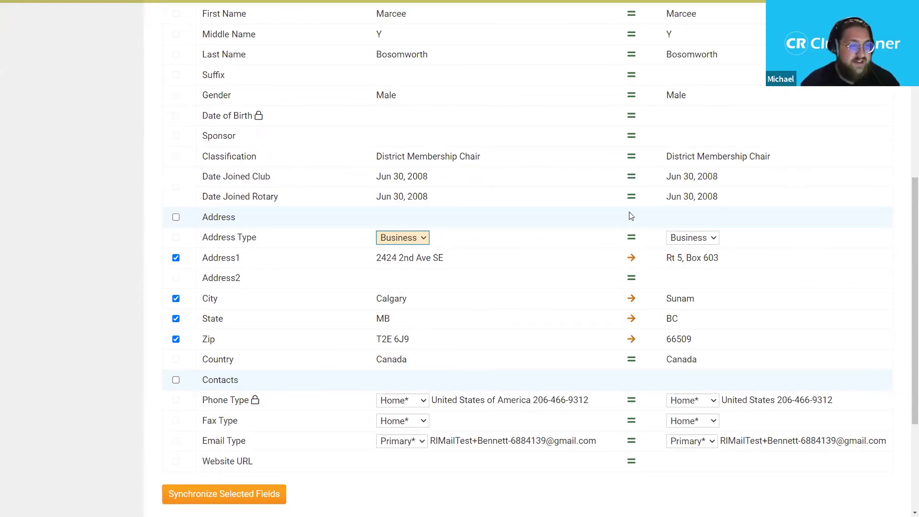
pyautogui.moveTo(634, 199)
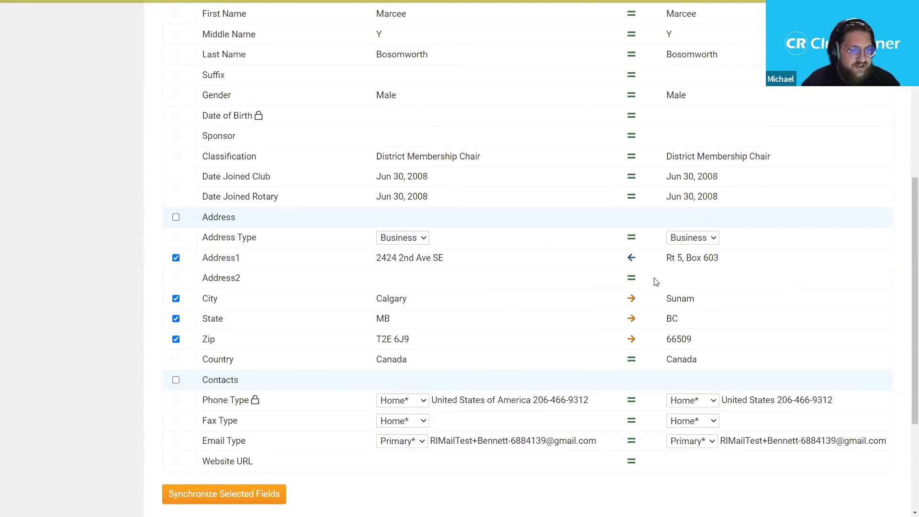
# - Set City, State and Zip to take Rotary's values, then synchronize the selected fields and confirm
pyautogui.click(632, 298)
pyautogui.click(632, 319)
pyautogui.click(632, 340)
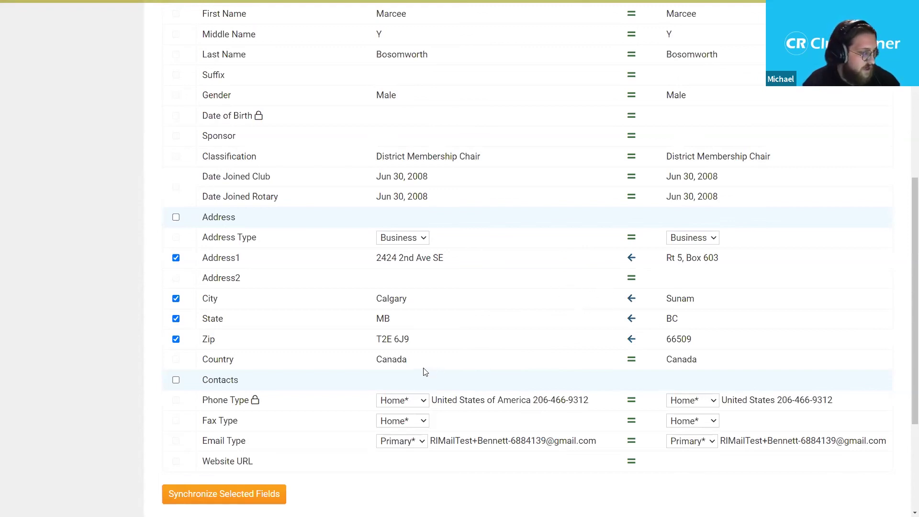
pyautogui.scroll(-2, 282, 464)
pyautogui.scroll(2, 275, 478)
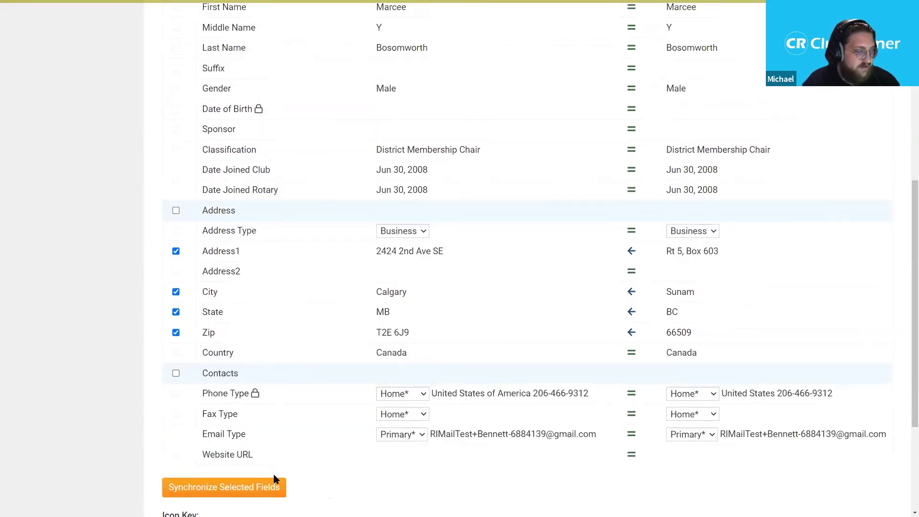
pyautogui.click(262, 500)
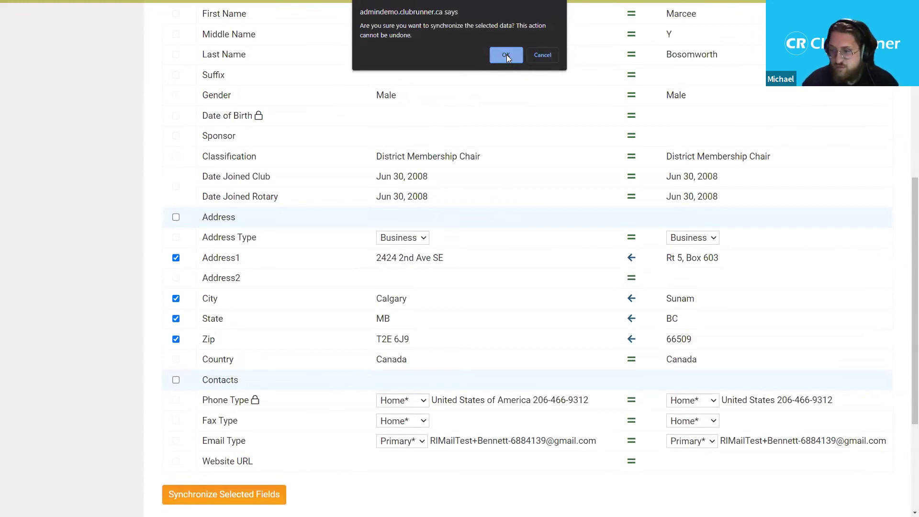
pyautogui.click(506, 55)
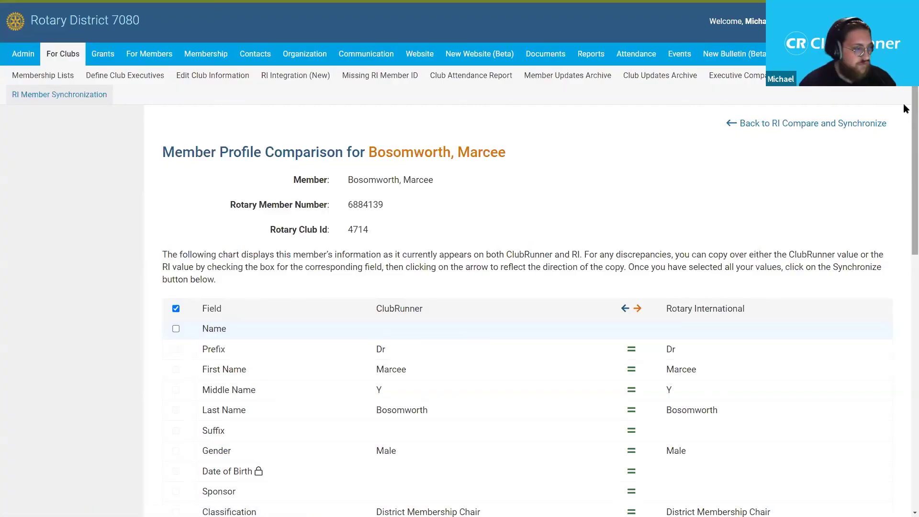
# - Verify the synced Business address now matches Rotary's, then scroll back to the Members in Sync list
pyautogui.scroll(-10, 903, 119)
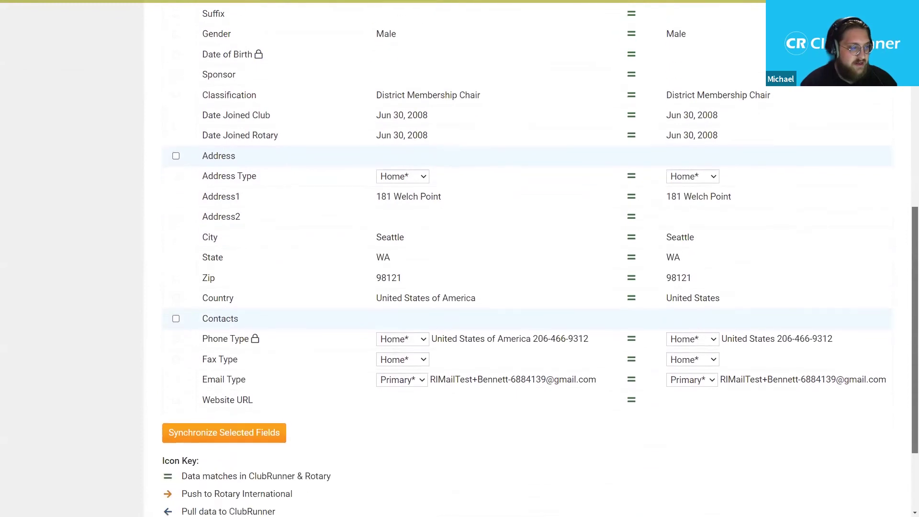
pyautogui.click(406, 137)
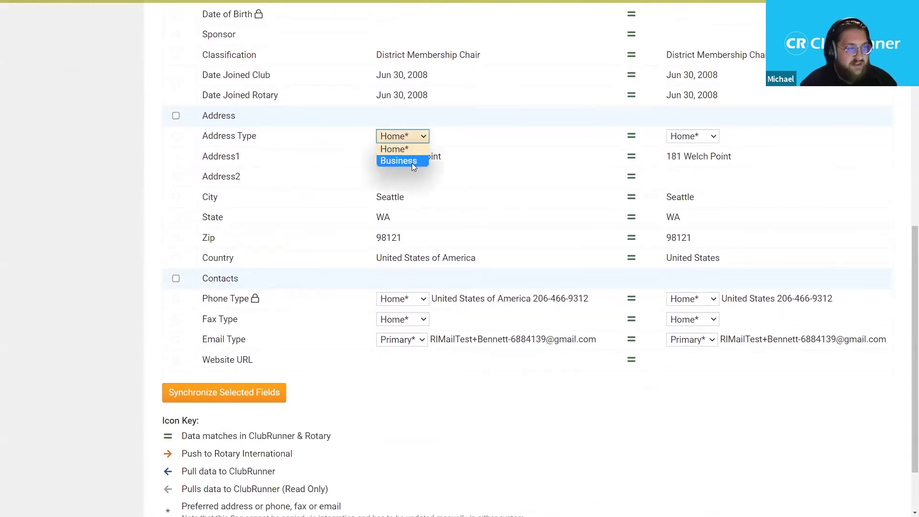
pyautogui.click(412, 162)
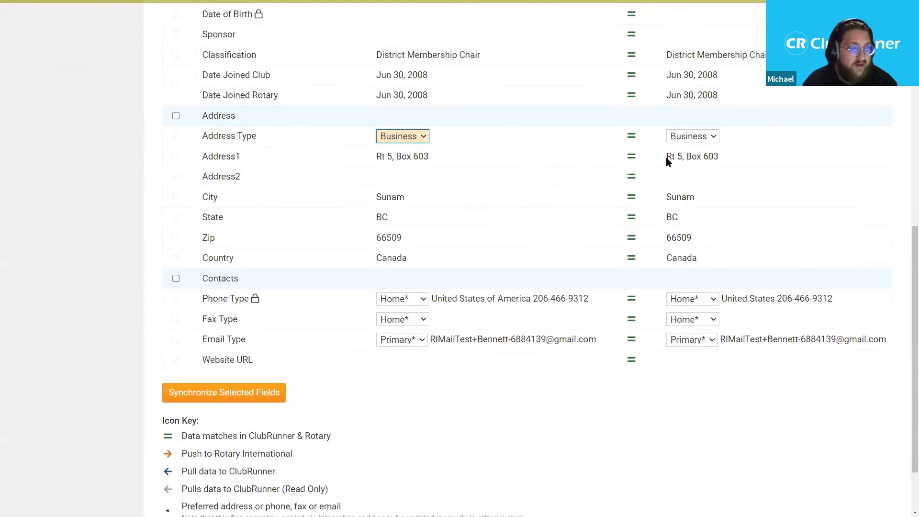
pyautogui.moveTo(451, 161); pyautogui.dragTo(376, 158)
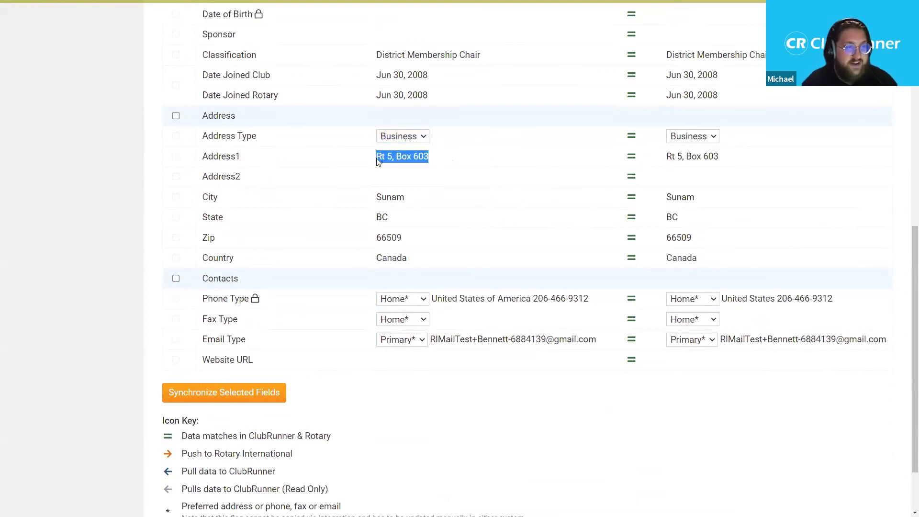
pyautogui.click(377, 160)
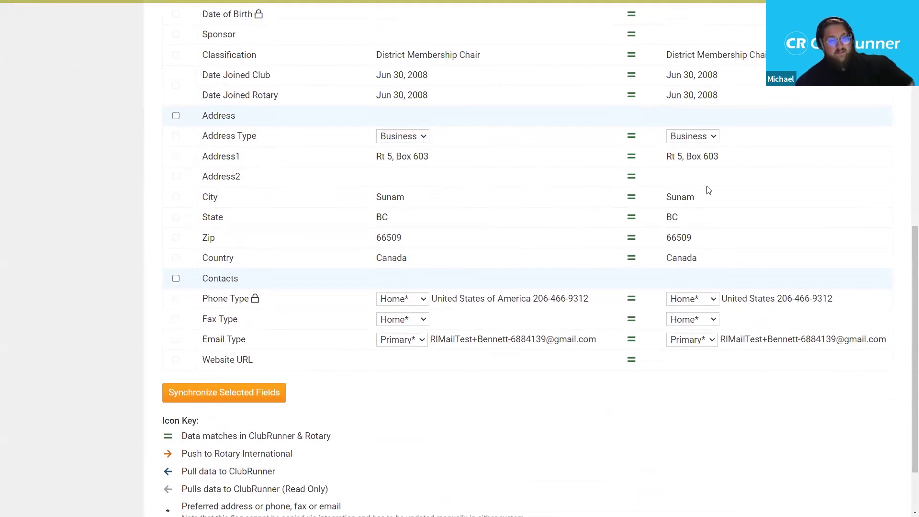
pyautogui.scroll(1, 903, 251)
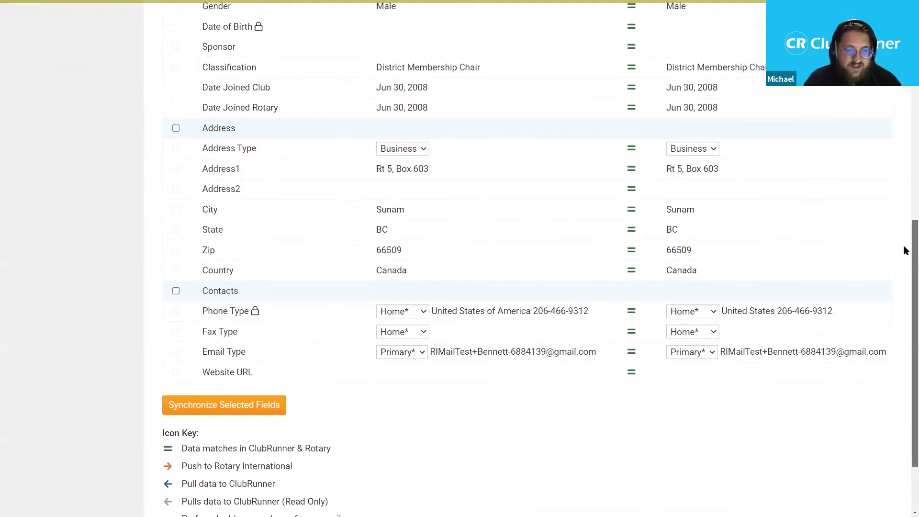
pyautogui.scroll(5, 903, 210)
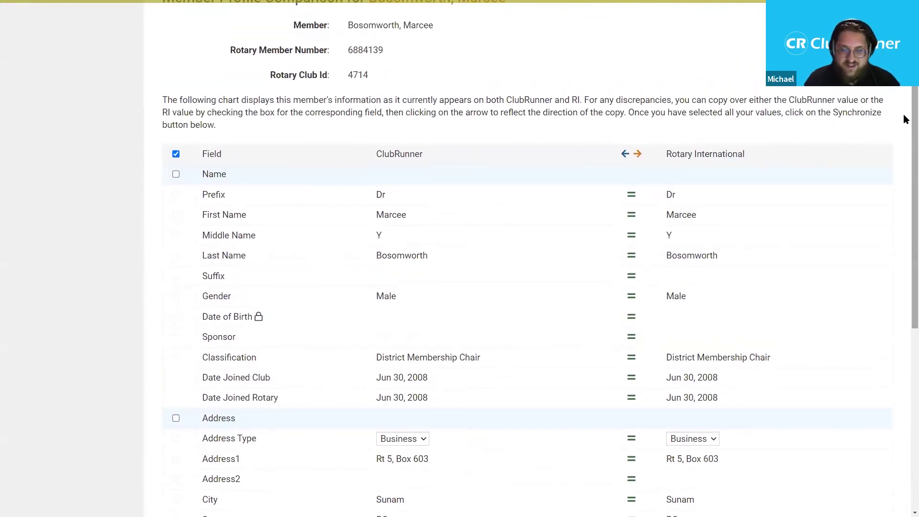
pyautogui.scroll(2, 904, 105)
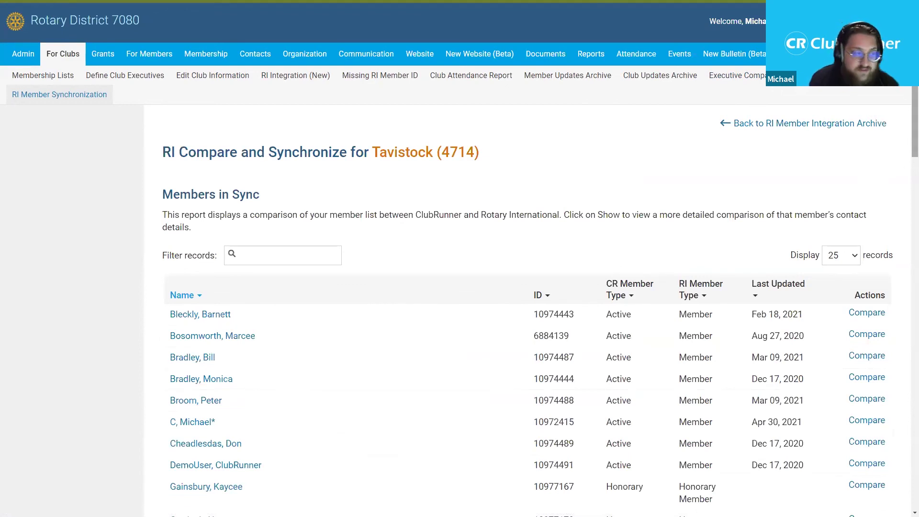
# - Scroll to the 2 name mismatches, the Honorary-versus-Terminated type mismatch, and the 4 members missing in RI
pyautogui.scroll(-4, 905, 110)
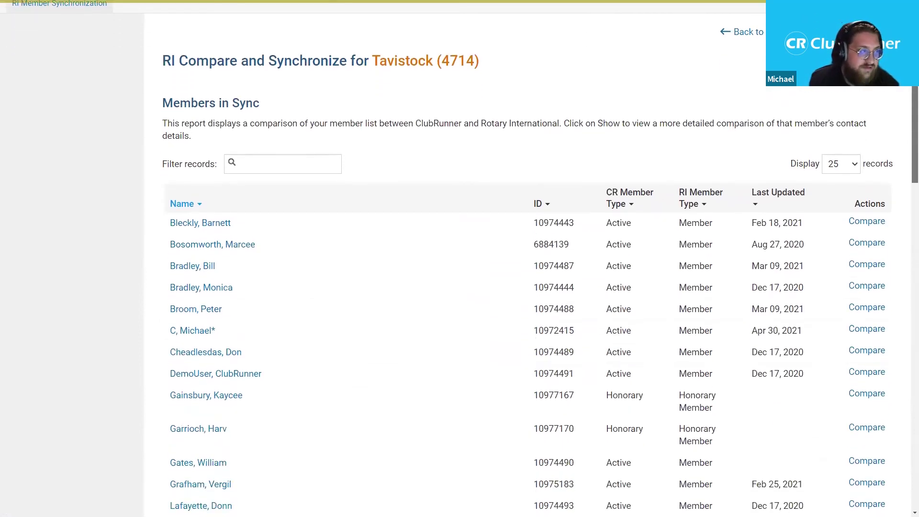
pyautogui.scroll(-9, 904, 110)
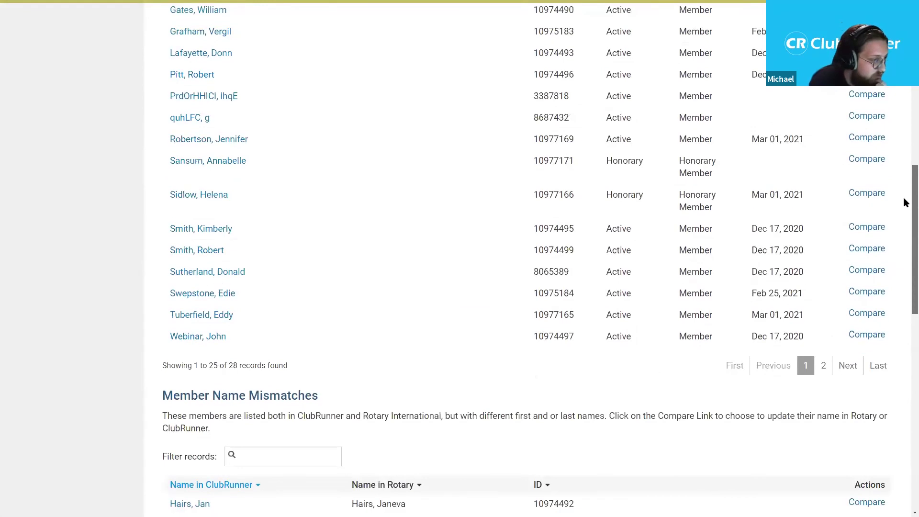
pyautogui.scroll(-4, 904, 234)
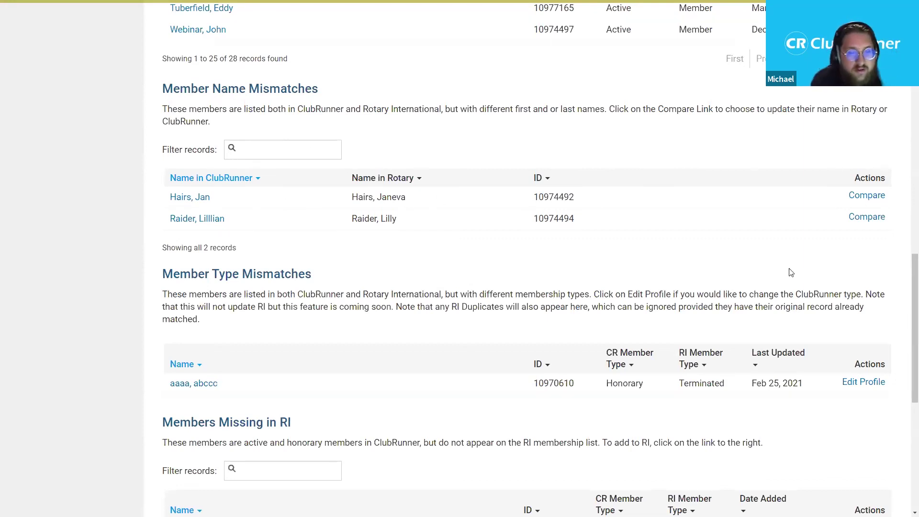
pyautogui.scroll(-3, 905, 301)
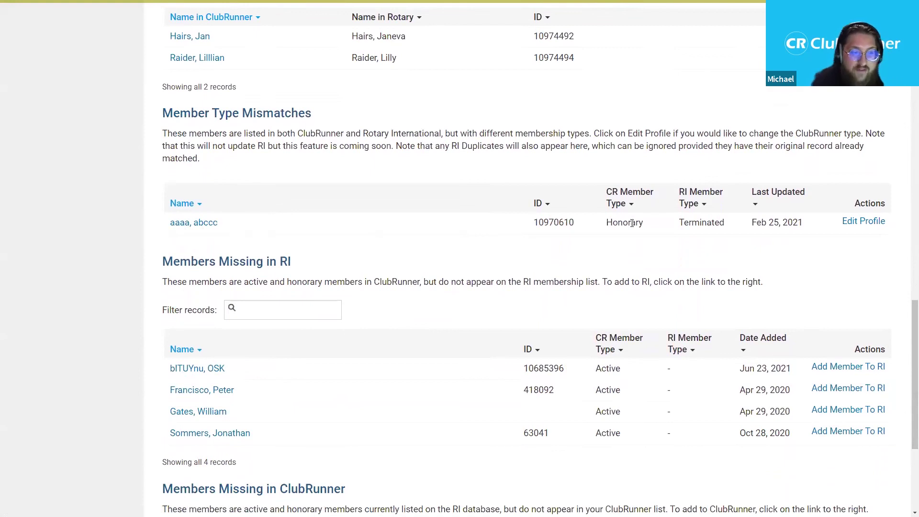
# - Highlight the Honorary type in the mismatch row, then scroll down to the Members Missing sections
pyautogui.moveTo(605, 223); pyautogui.dragTo(642, 226)
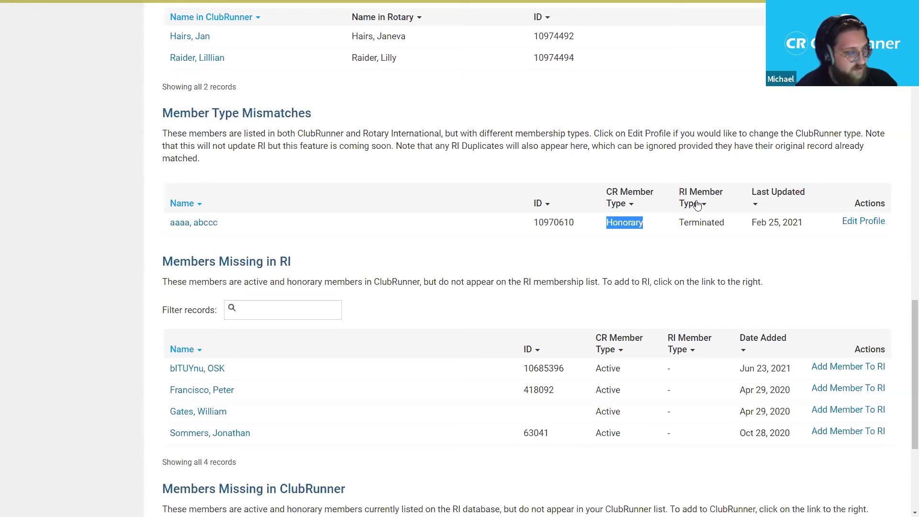
pyautogui.moveTo(905, 321); pyautogui.dragTo(903, 354)
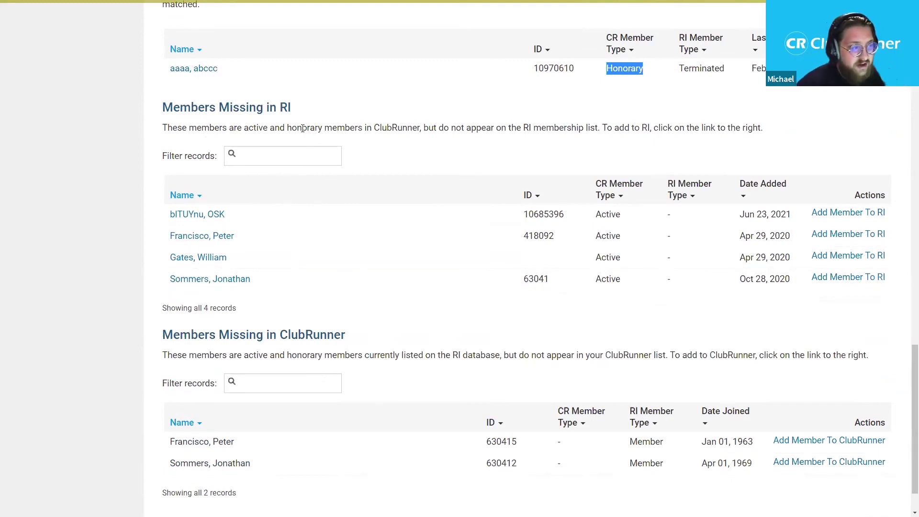
pyautogui.moveTo(302, 128); pyautogui.dragTo(325, 128)
pyautogui.click(341, 124)
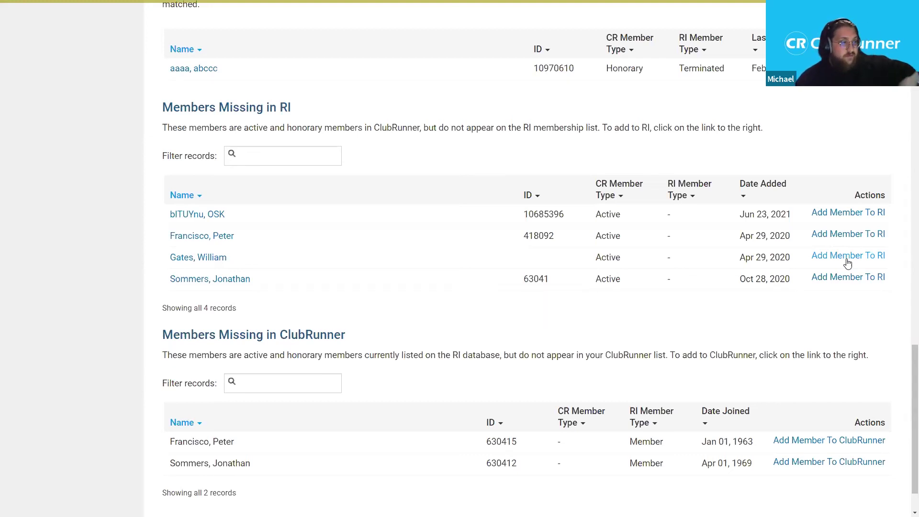
pyautogui.click(852, 257)
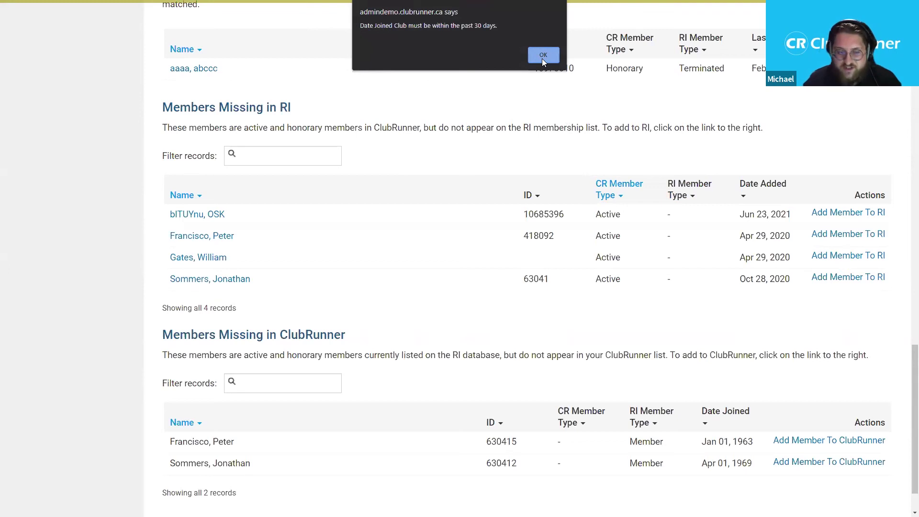
pyautogui.click(543, 56)
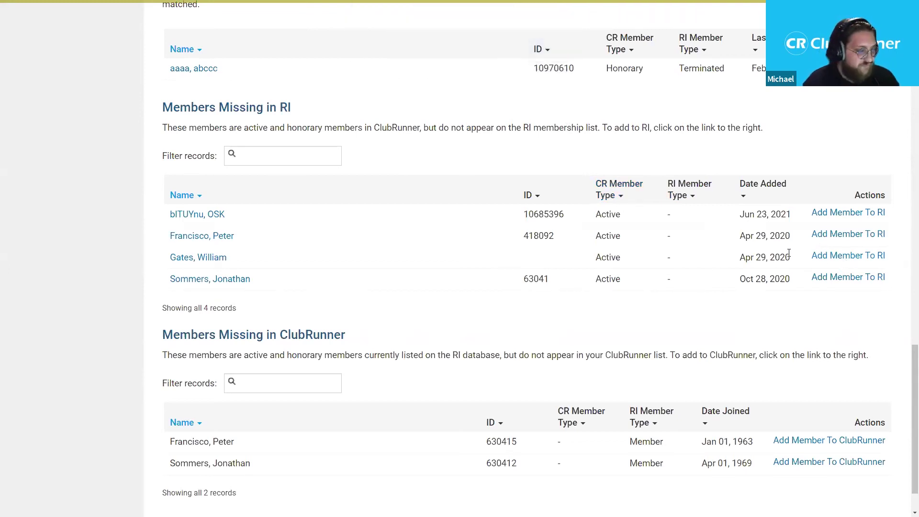
pyautogui.scroll(-1, 449, 249)
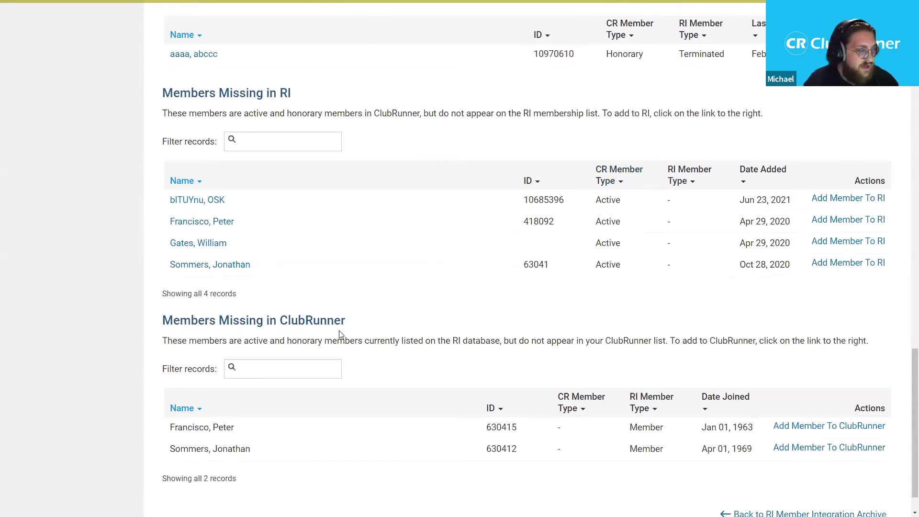
pyautogui.scroll(-2, 342, 335)
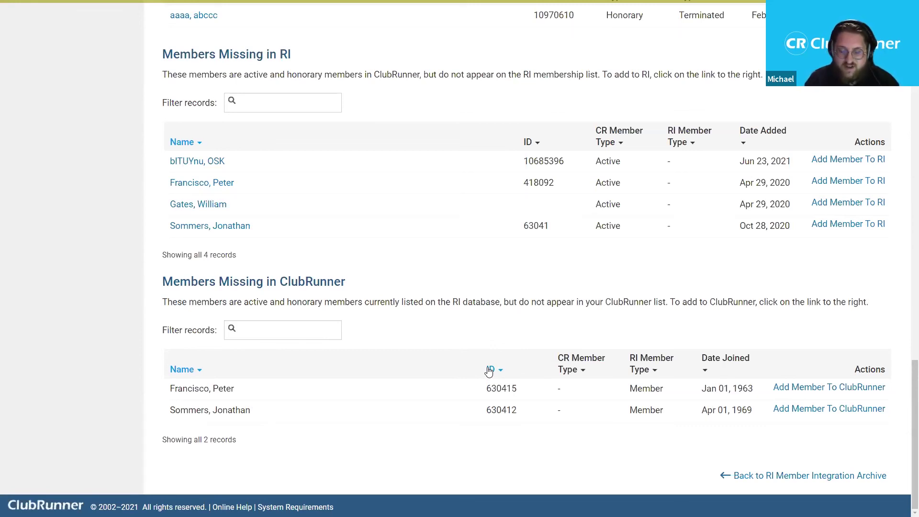
pyautogui.scroll(20, 472, 347)
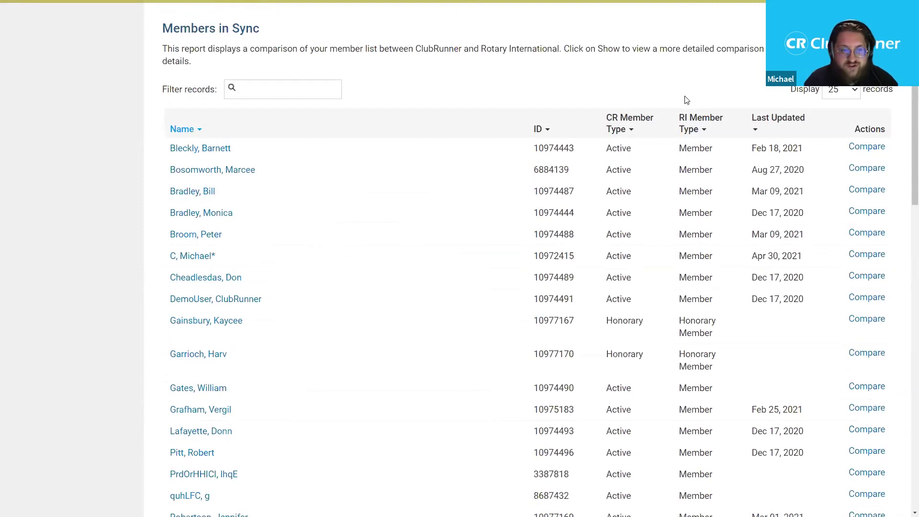
pyautogui.moveTo(906, 88); pyautogui.dragTo(906, 383)
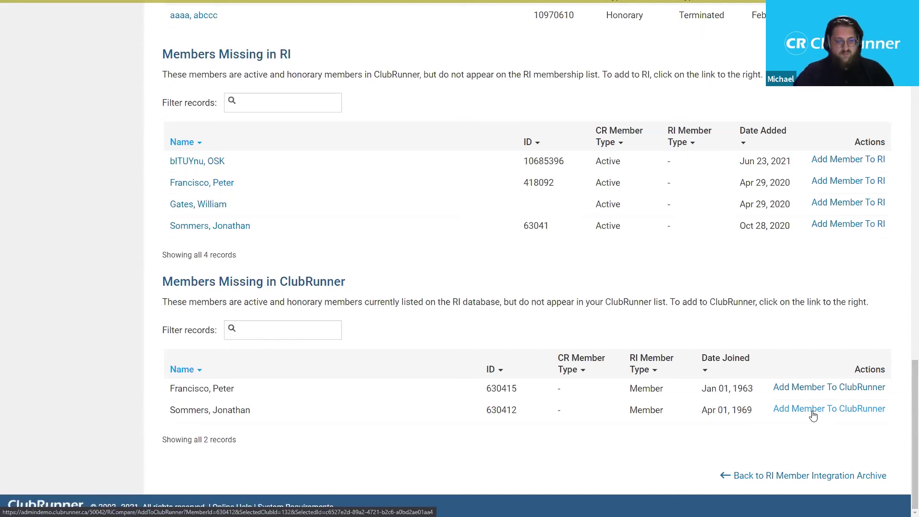
pyautogui.middleClick(524, 310)
pyautogui.scroll(6, 524, 311)
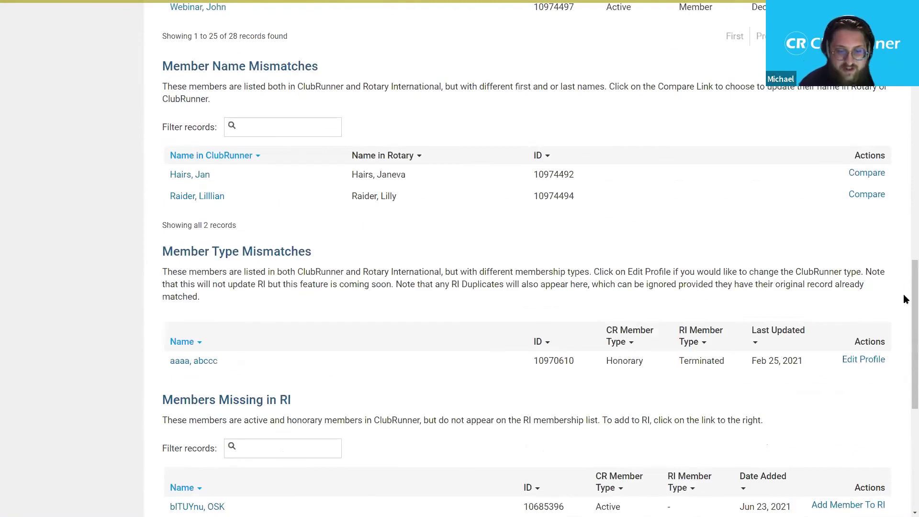
pyautogui.scroll(-1, 904, 319)
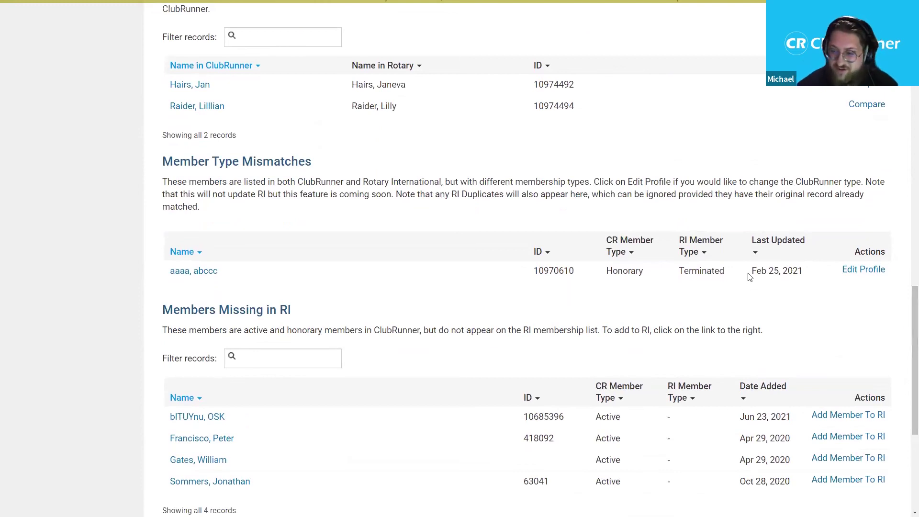
pyautogui.scroll(9, 740, 254)
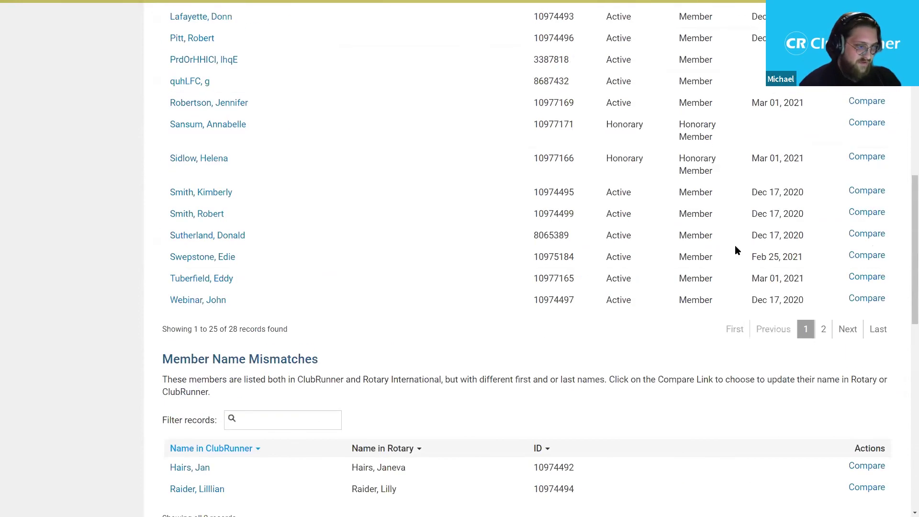
pyautogui.scroll(3, 736, 249)
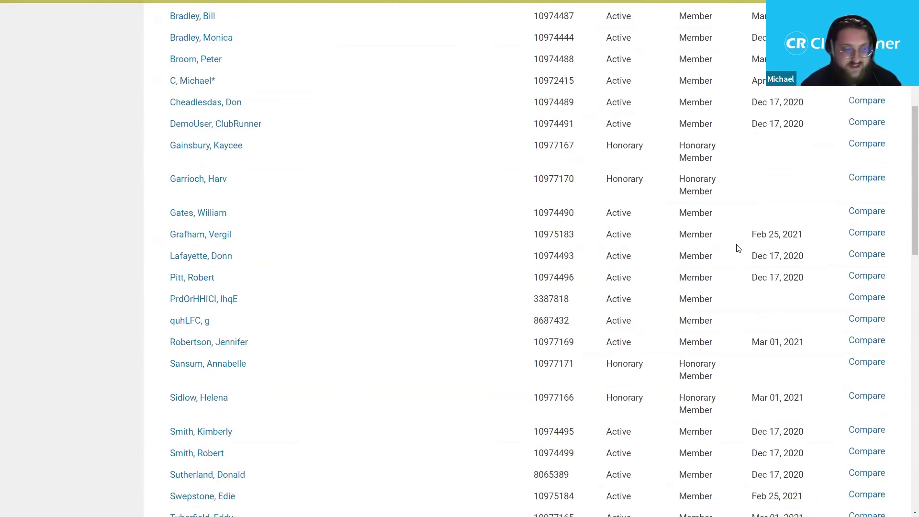
pyautogui.scroll(3, 739, 244)
pyautogui.scroll(3, 742, 236)
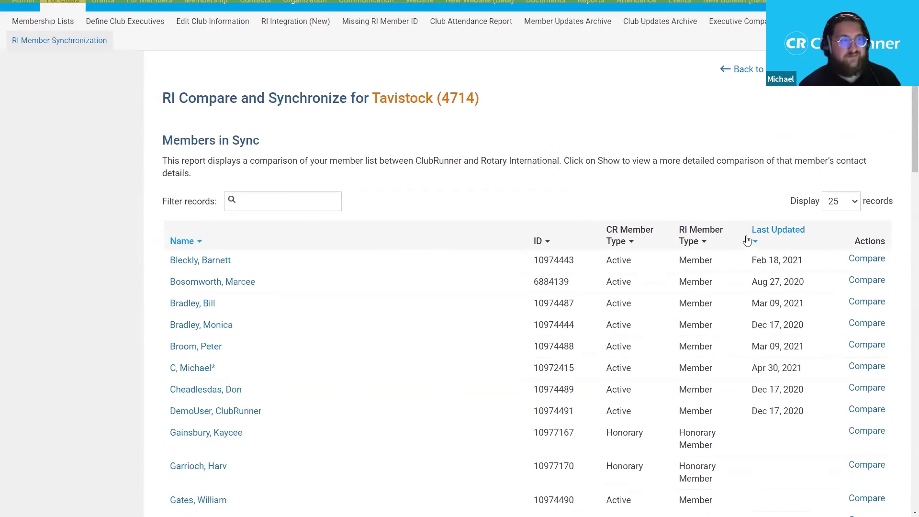
pyautogui.scroll(1, 722, 178)
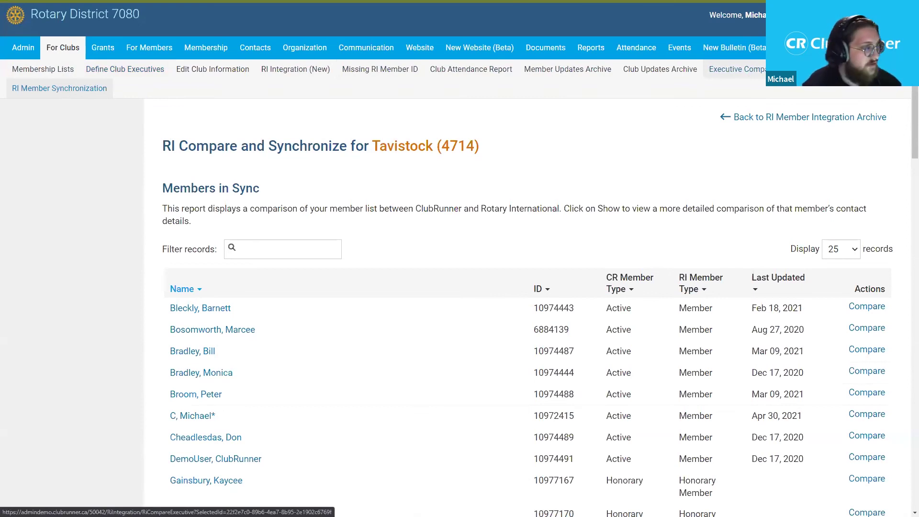
# - Open the Executive Compare and Synchronize page for Tavistock (4714) and scroll down to the icon key
pyautogui.click(738, 69)
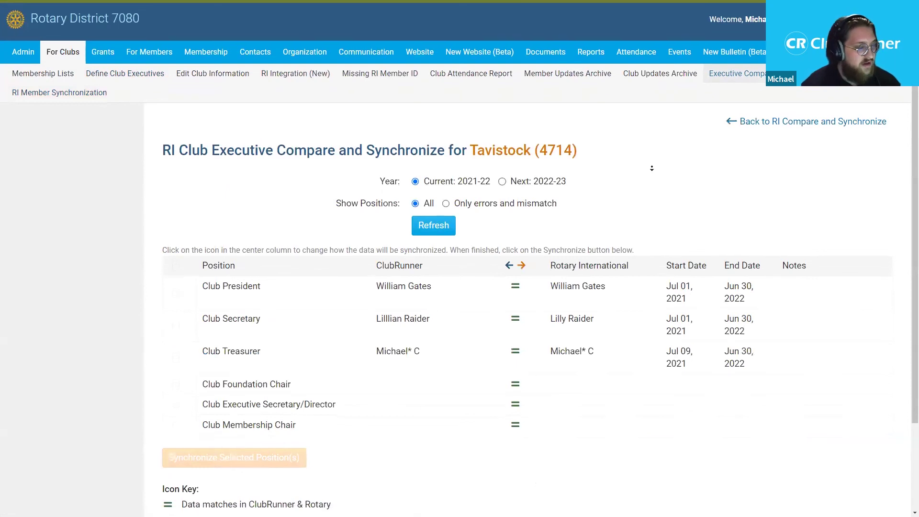
pyautogui.scroll(-2, 651, 180)
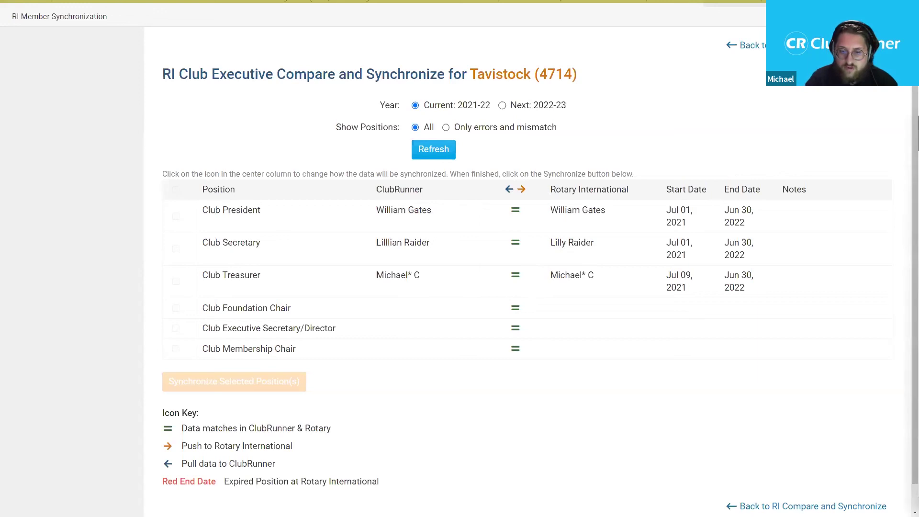
# - Scroll back up to the top of the Tavistock executive comparison page
pyautogui.scroll(1, 479, 206)
pyautogui.scroll(1, 496, 181)
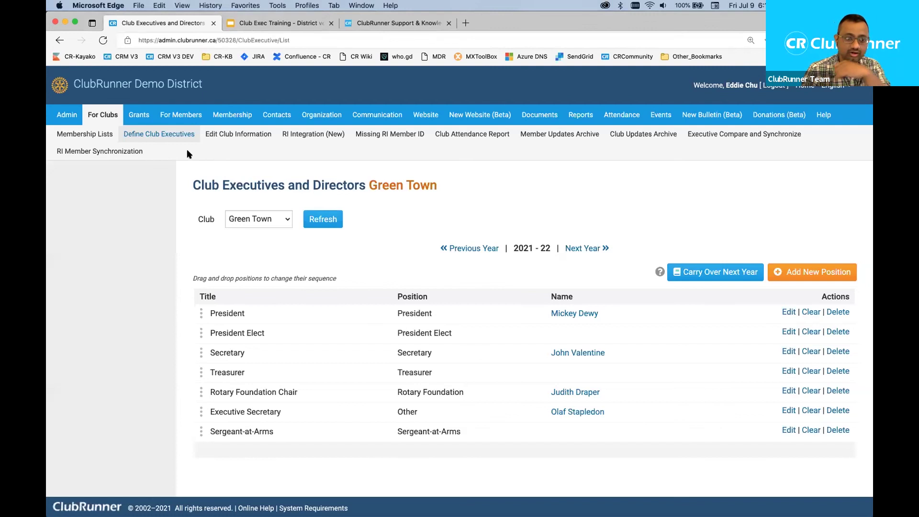
pyautogui.doubleClick(145, 86)
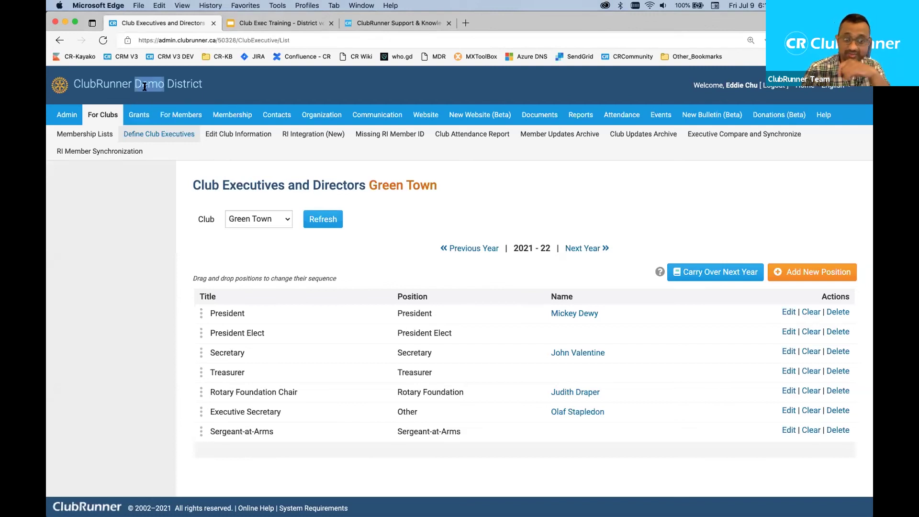
pyautogui.click(153, 175)
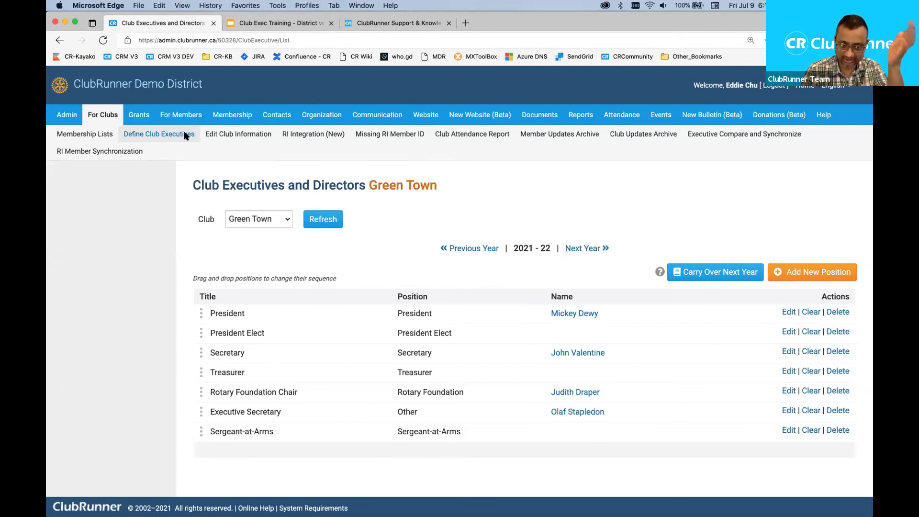
pyautogui.tripleClick(205, 86)
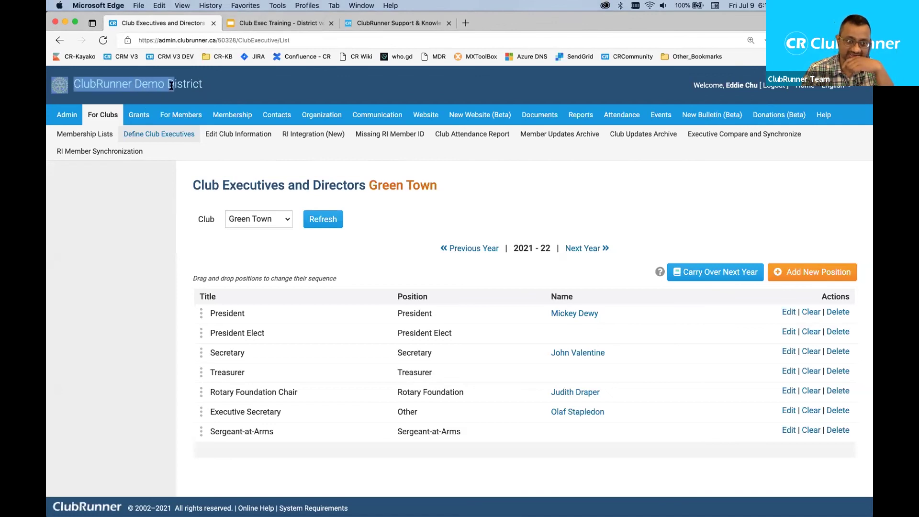
pyautogui.click(205, 86)
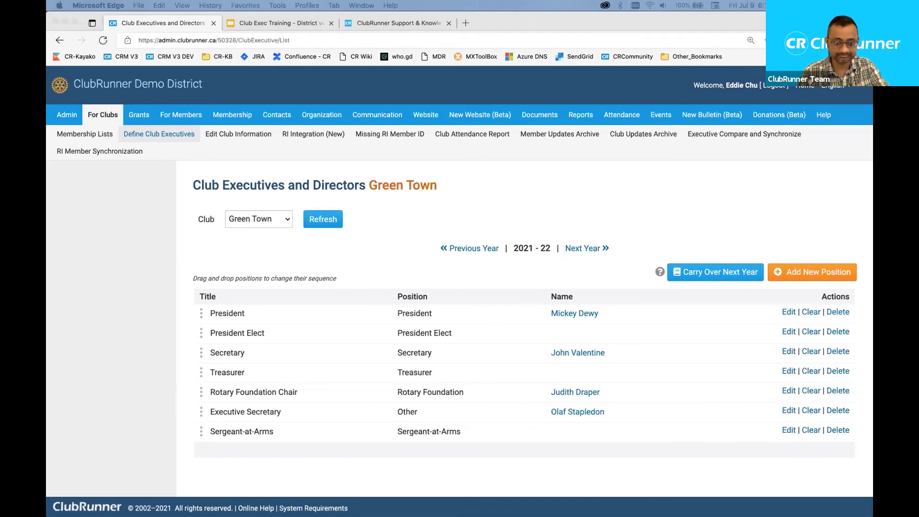
pyautogui.click(412, 225)
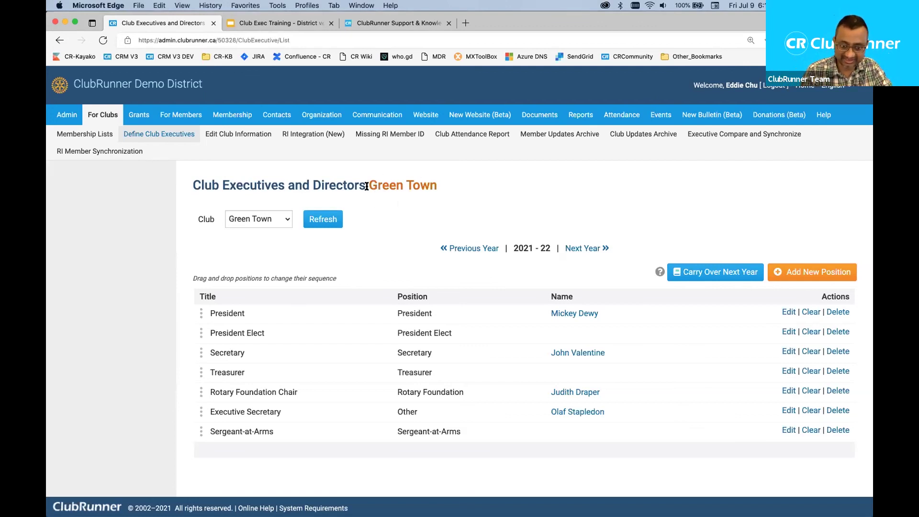
pyautogui.moveTo(366, 186); pyautogui.dragTo(429, 189)
pyautogui.click(401, 238)
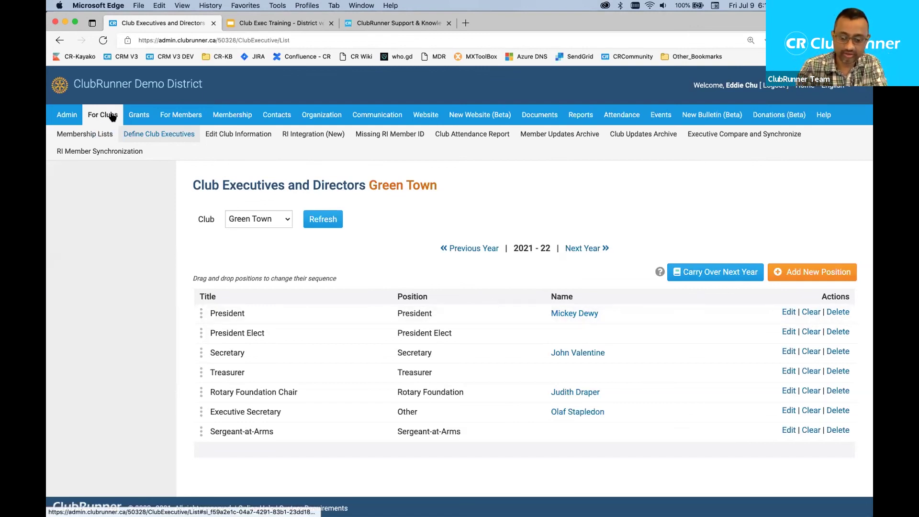
pyautogui.press('super+plus')
pyautogui.press('super+plus')
# - Reduce browser zoom to 125% and hide the favourites bar
pyautogui.press('super+minus')
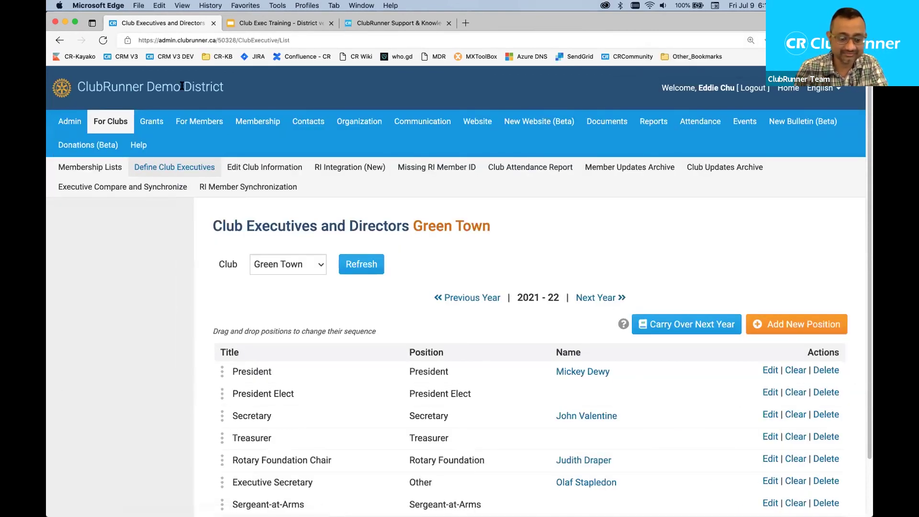
pyautogui.press('super+shift+b')
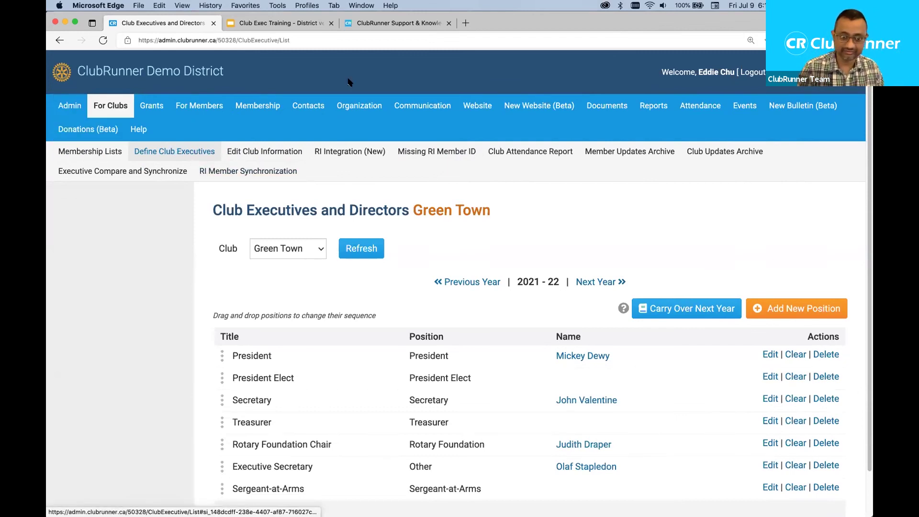
pyautogui.moveTo(391, 106)
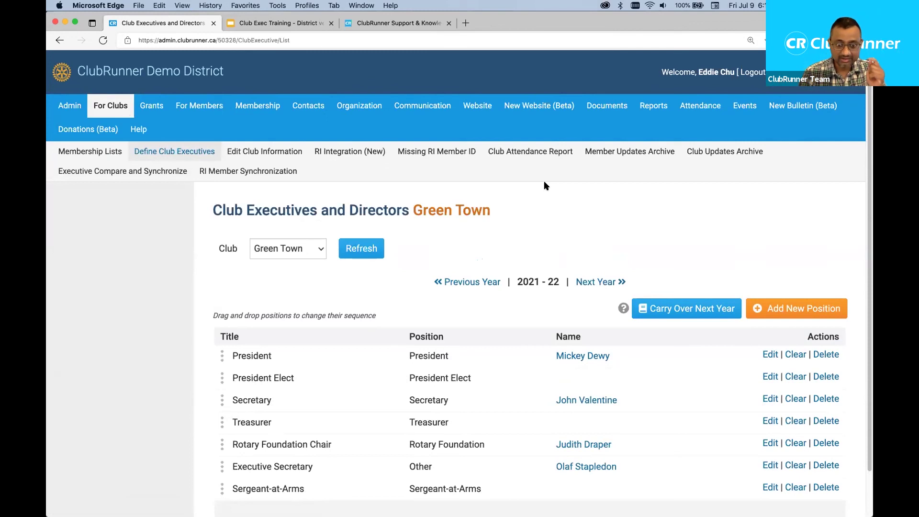
pyautogui.scroll(-2, 556, 191)
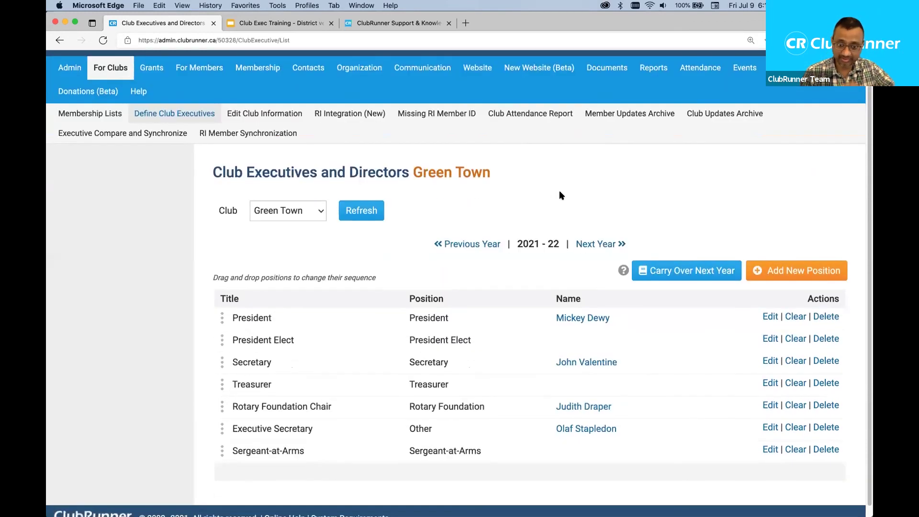
pyautogui.scroll(2, 359, 202)
# - Highlight the page title and the 2021-22 year label on Green Town's executives list
pyautogui.moveTo(212, 209); pyautogui.dragTo(509, 205)
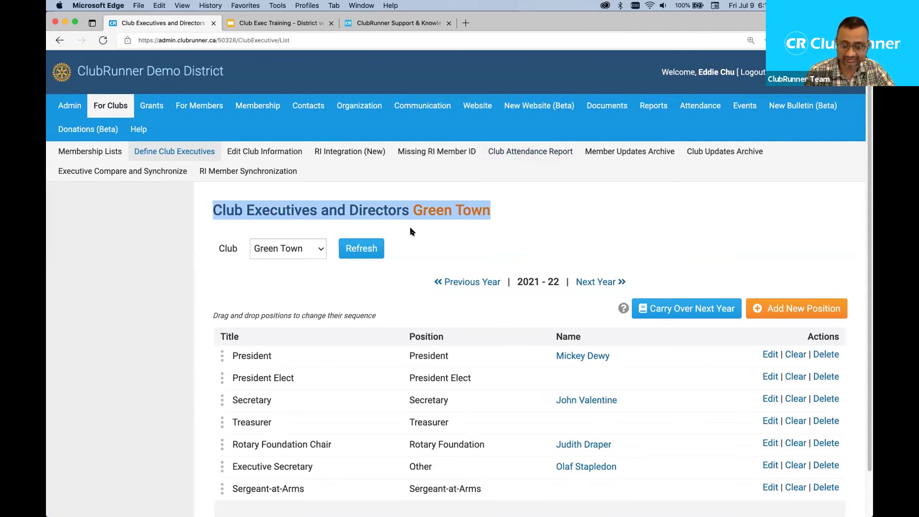
pyautogui.click(461, 317)
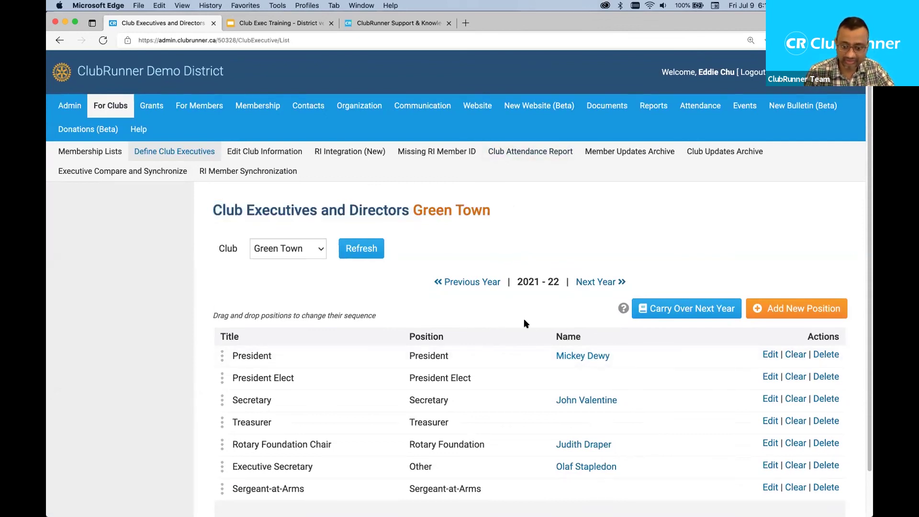
pyautogui.scroll(-2, 527, 321)
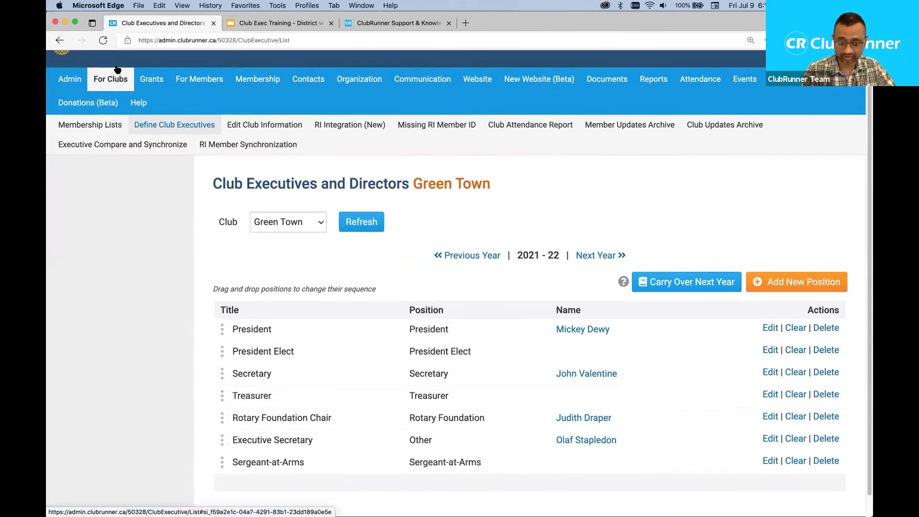
pyautogui.scroll(2, 117, 69)
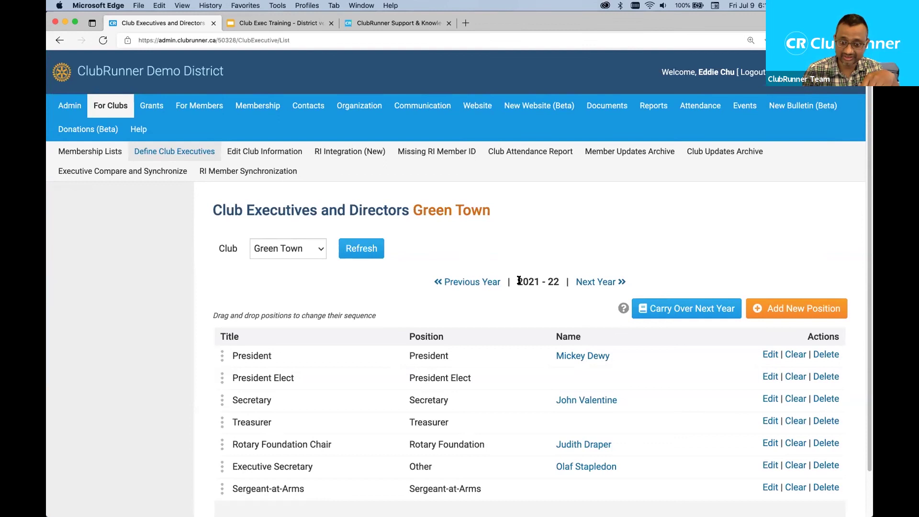
pyautogui.moveTo(519, 281); pyautogui.dragTo(555, 280)
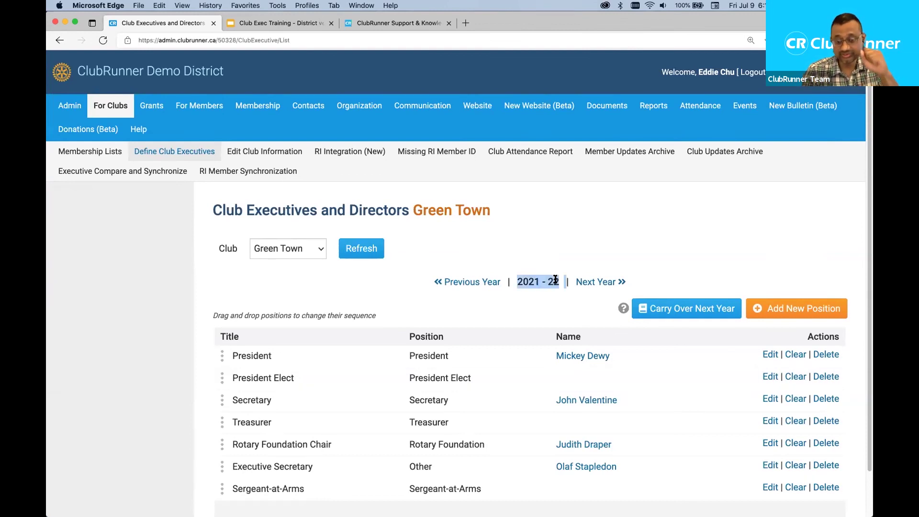
pyautogui.click(605, 237)
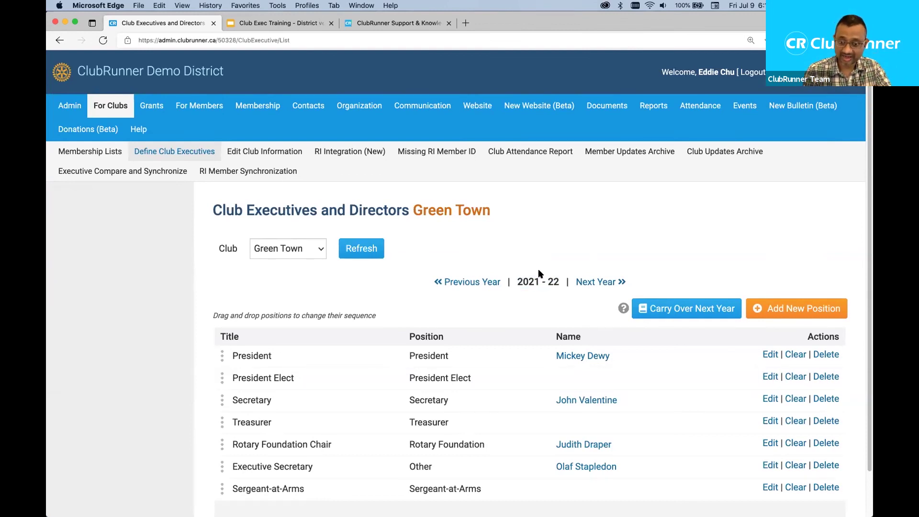
# - Switch to Green Town's 2022-23 executives list and start adding a new position
pyautogui.click(597, 283)
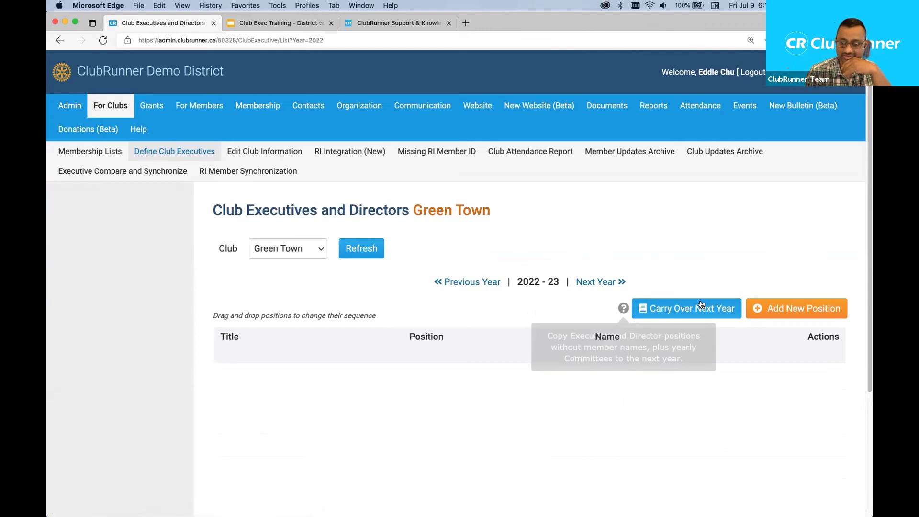
pyautogui.click(771, 310)
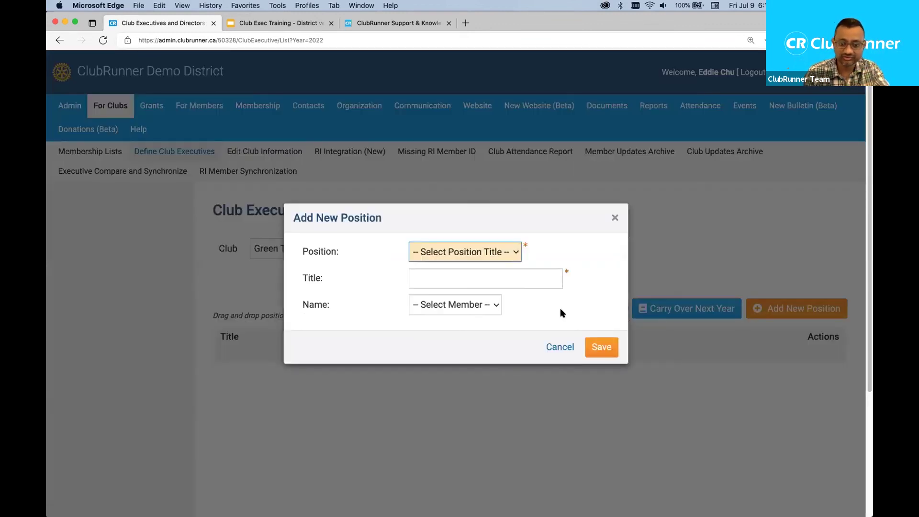
# - Save a President position assigned to the first listed member, then highlight the new President's name
pyautogui.click(478, 253)
pyautogui.click(472, 282)
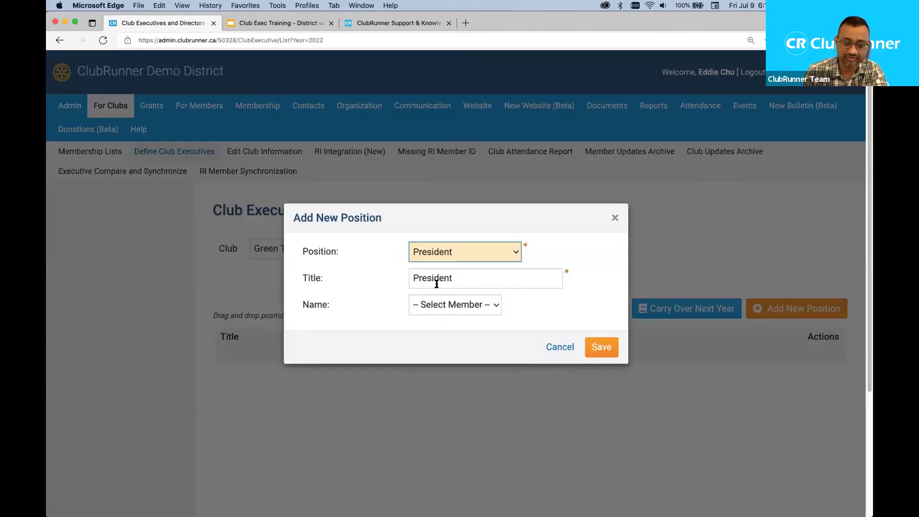
pyautogui.click(447, 305)
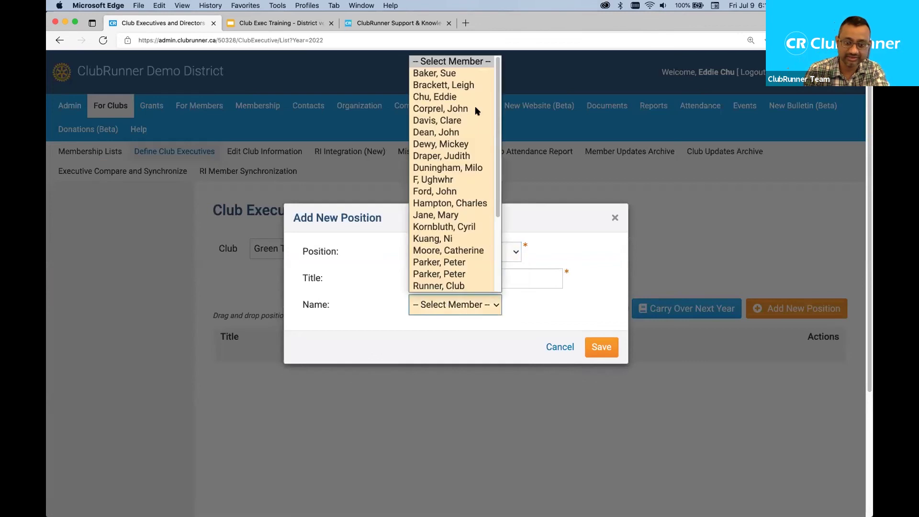
pyautogui.click(465, 73)
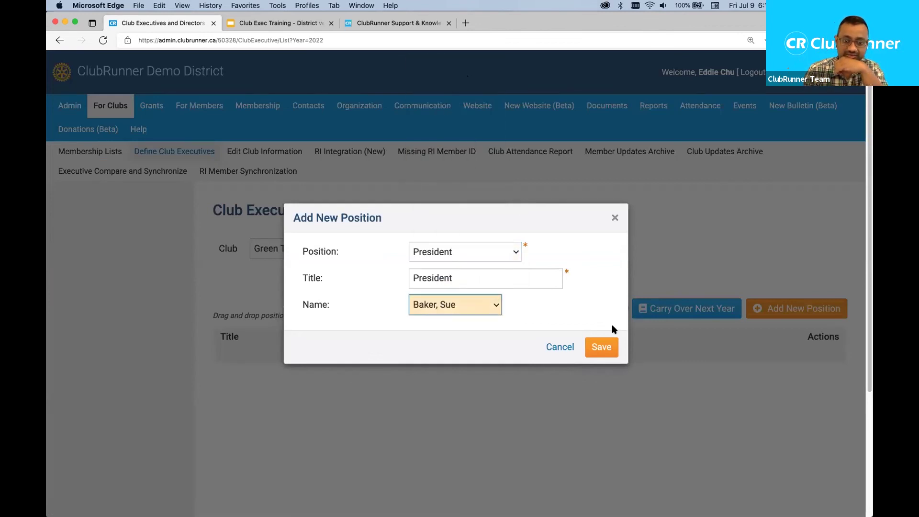
pyautogui.click(602, 348)
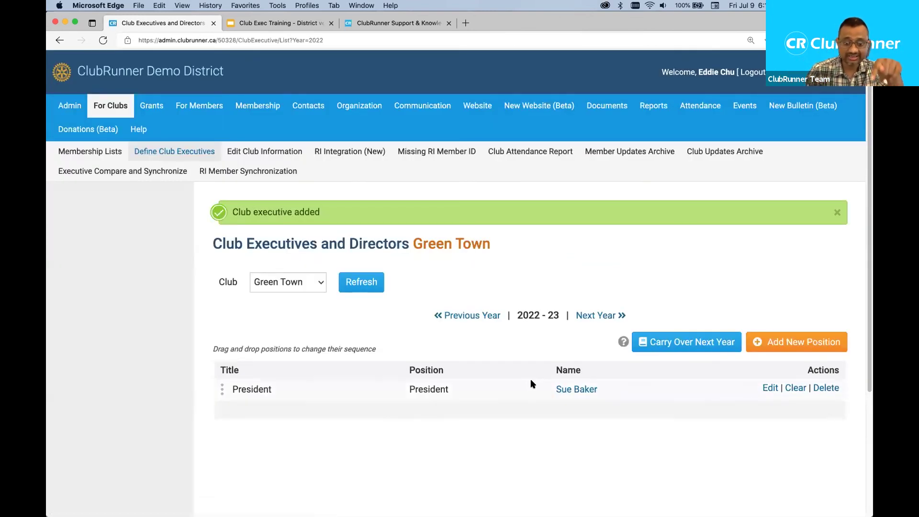
pyautogui.moveTo(554, 390); pyautogui.dragTo(613, 397)
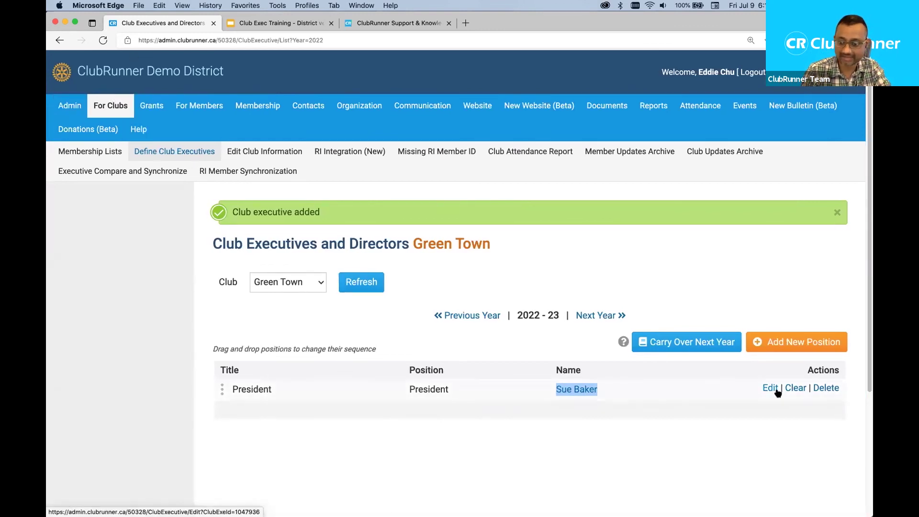
# - Delete the President entry, confirm the removal, and look over the emptied 2022-23 list
pyautogui.click(826, 389)
pyautogui.press('Return')
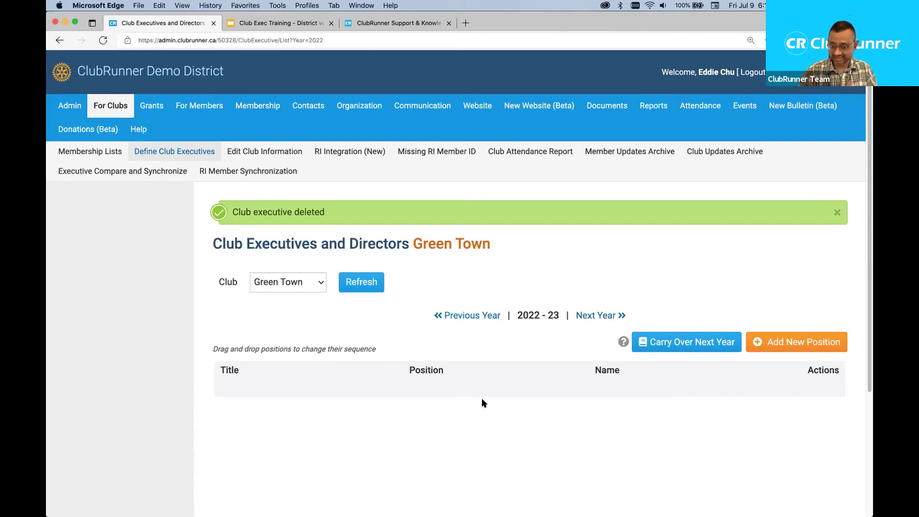
pyautogui.scroll(-3, 455, 435)
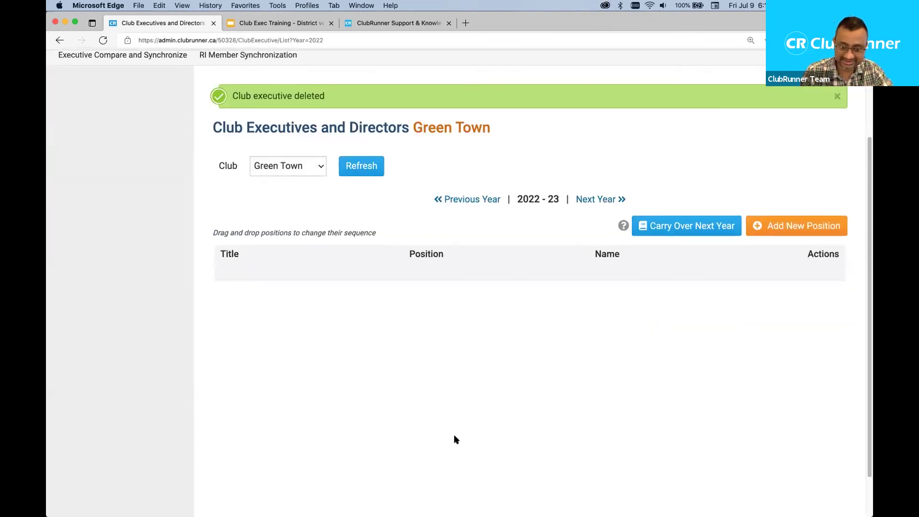
pyautogui.scroll(3, 456, 440)
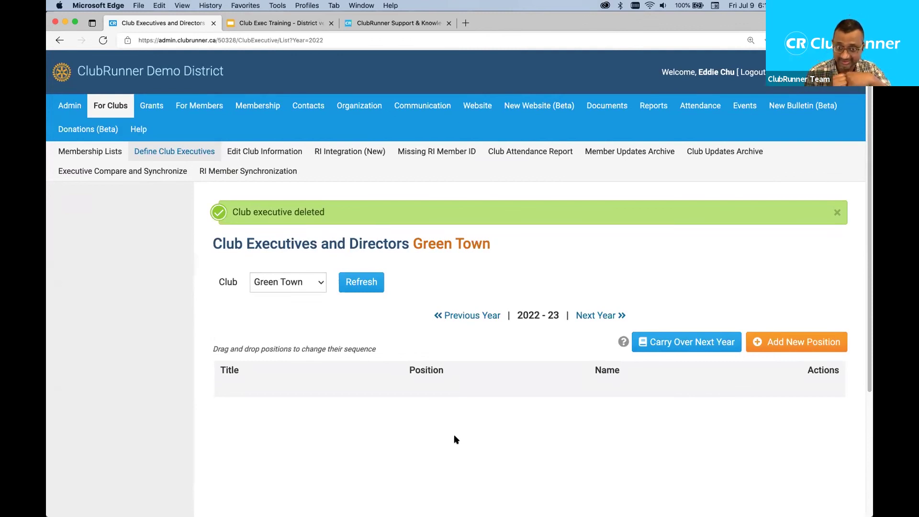
pyautogui.scroll(-2, 454, 439)
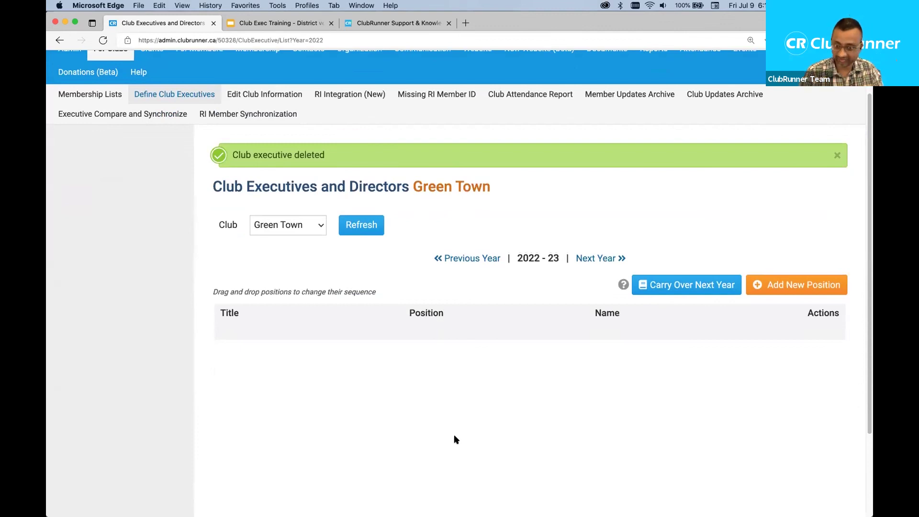
pyautogui.scroll(2, 455, 439)
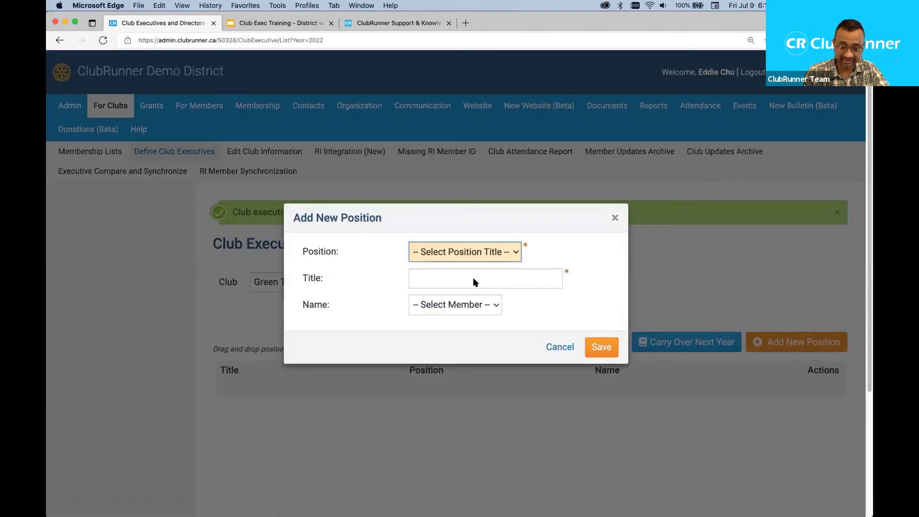
# - Re-add President to the 2022-23 list with the first listed member and save
pyautogui.click(457, 250)
pyautogui.click(485, 305)
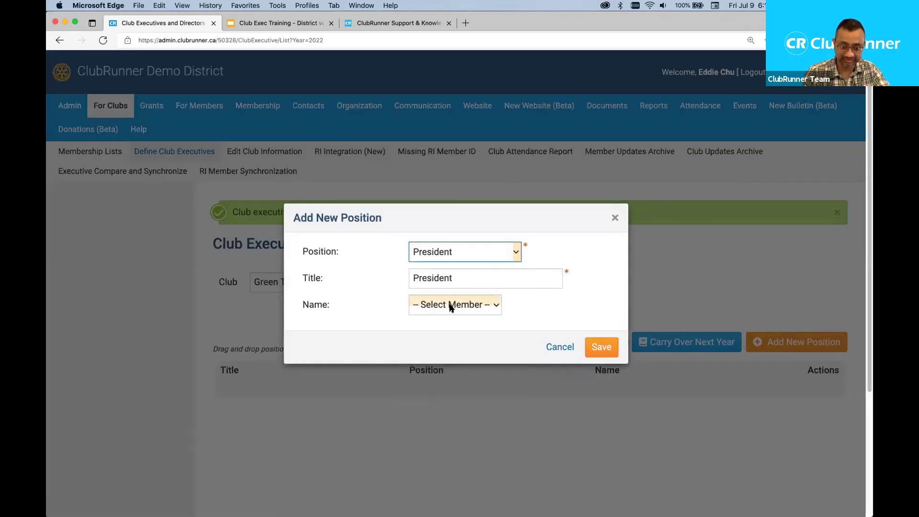
pyautogui.click(443, 75)
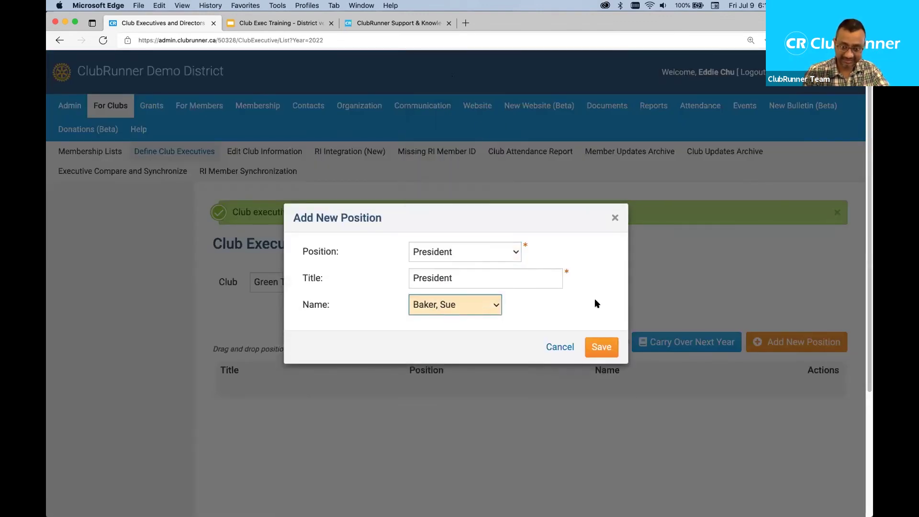
pyautogui.click(600, 348)
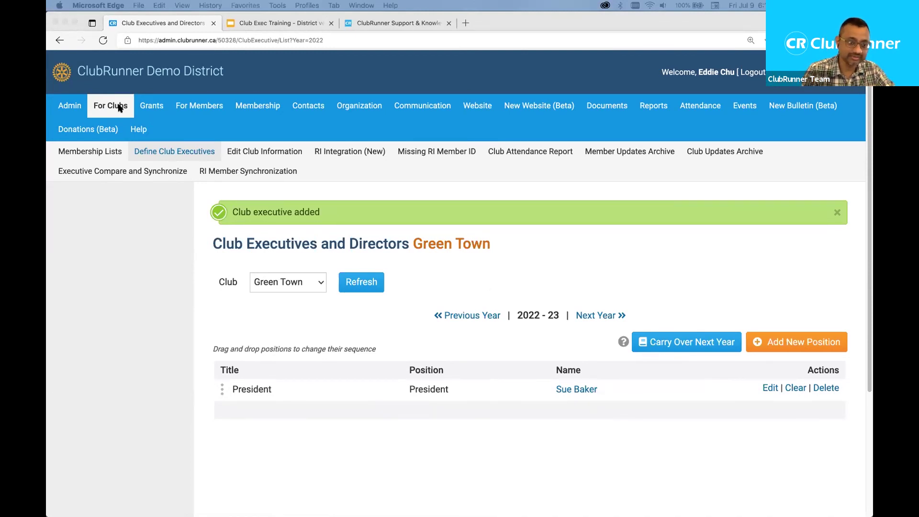
# - Try a Transfer New Member search, see the RI integration warning, and return to Active Members
pyautogui.click(87, 150)
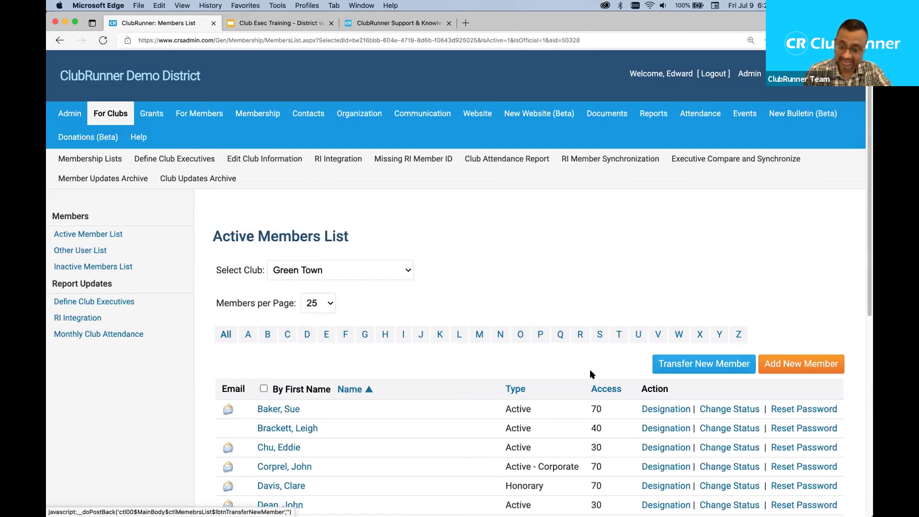
pyautogui.click(707, 360)
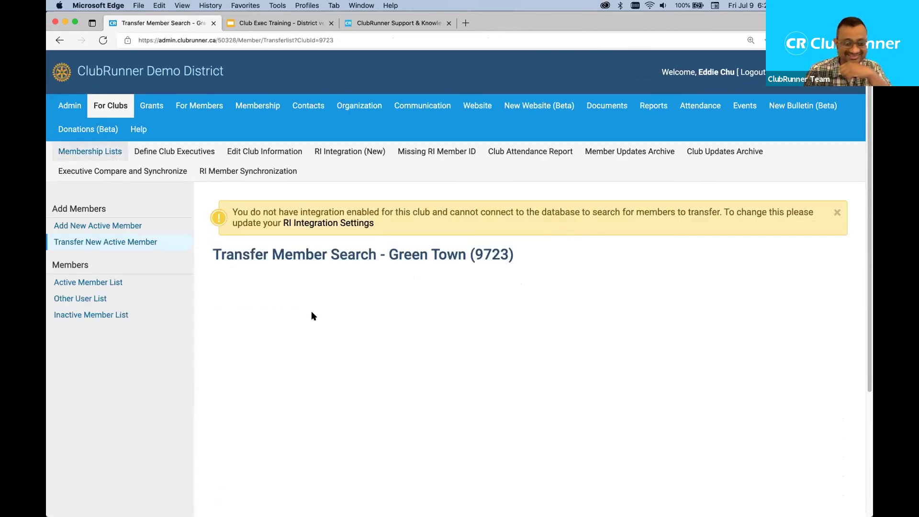
pyautogui.click(90, 152)
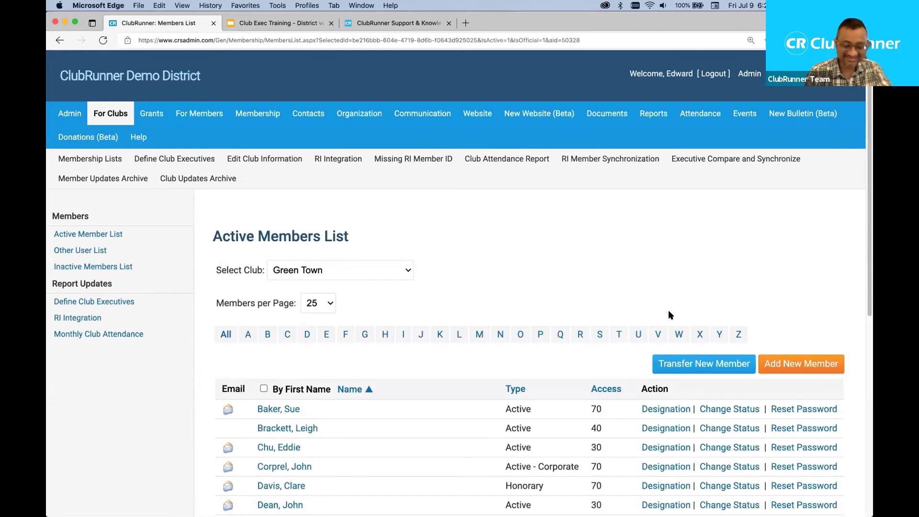
# - Switch to the Support Knowledgebase page and clear the old search query
pyautogui.click(398, 23)
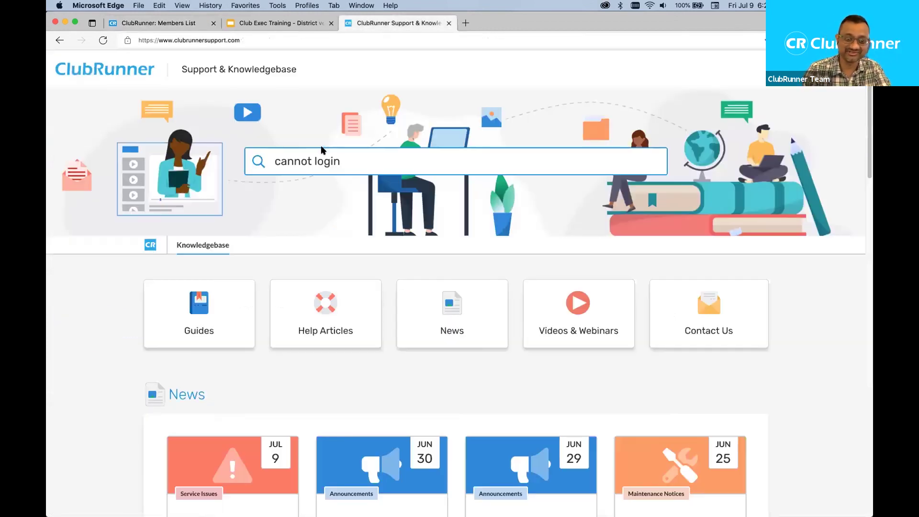
pyautogui.tripleClick(337, 161)
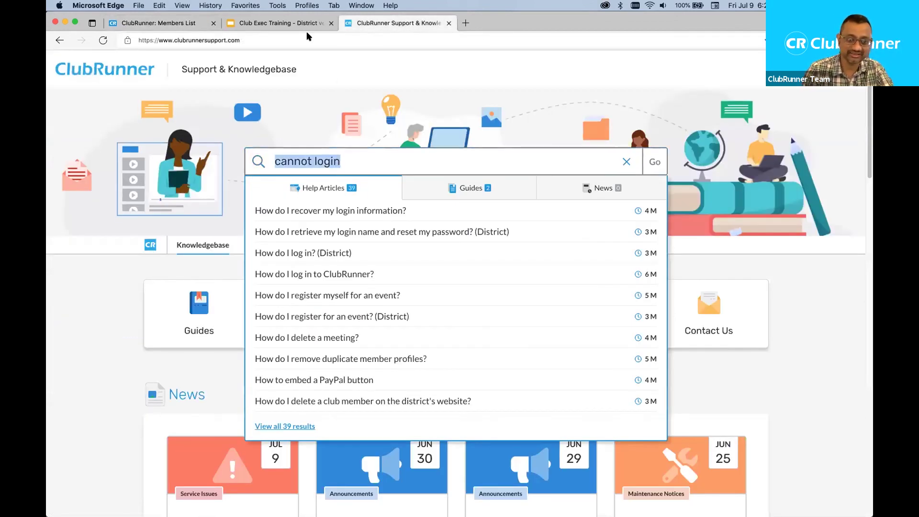
pyautogui.moveTo(239, 40); pyautogui.dragTo(169, 38)
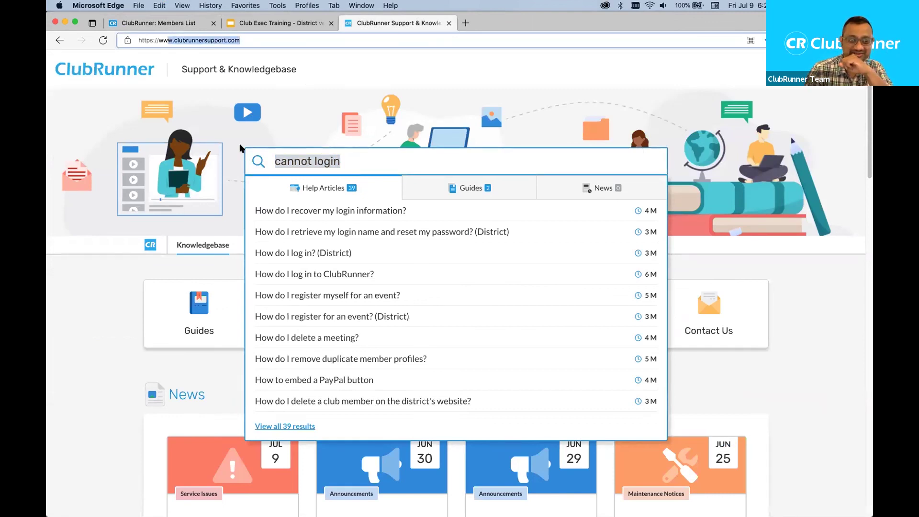
pyautogui.moveTo(360, 162); pyautogui.dragTo(274, 161)
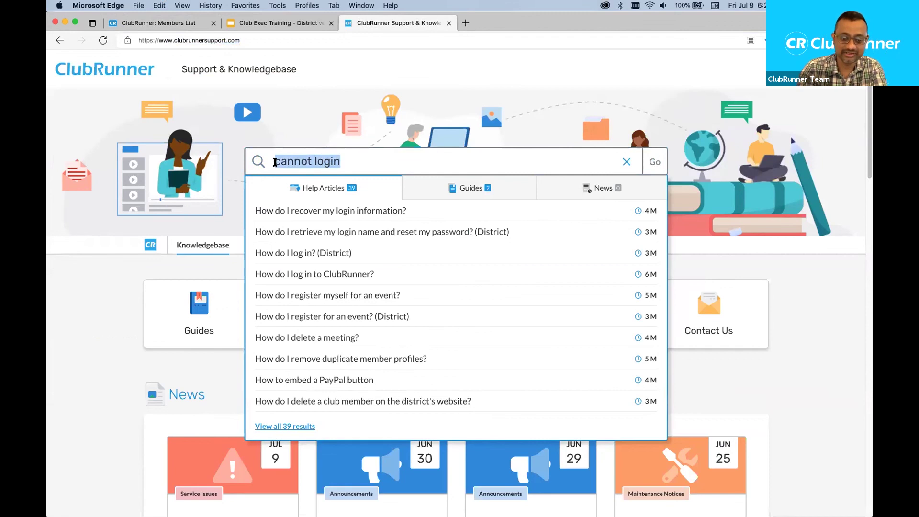
pyautogui.write('t')
pyautogui.press('BackSpace')
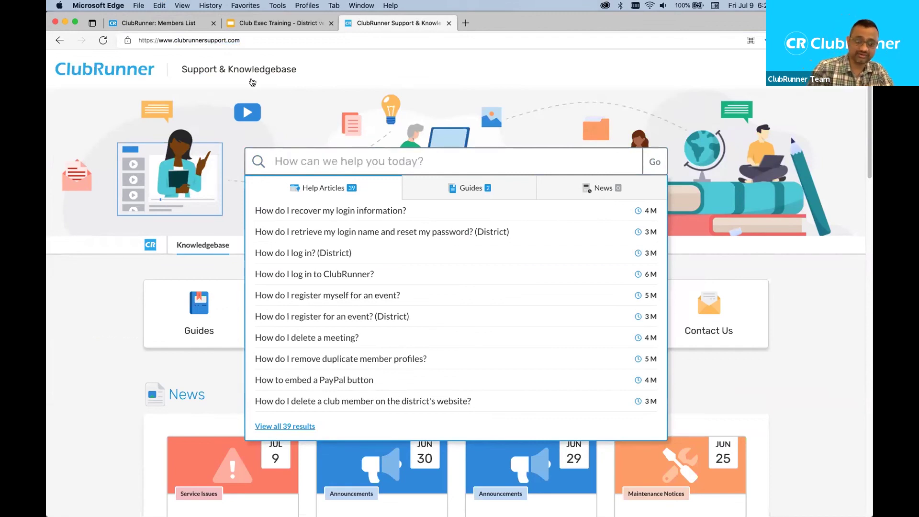
pyautogui.click(327, 101)
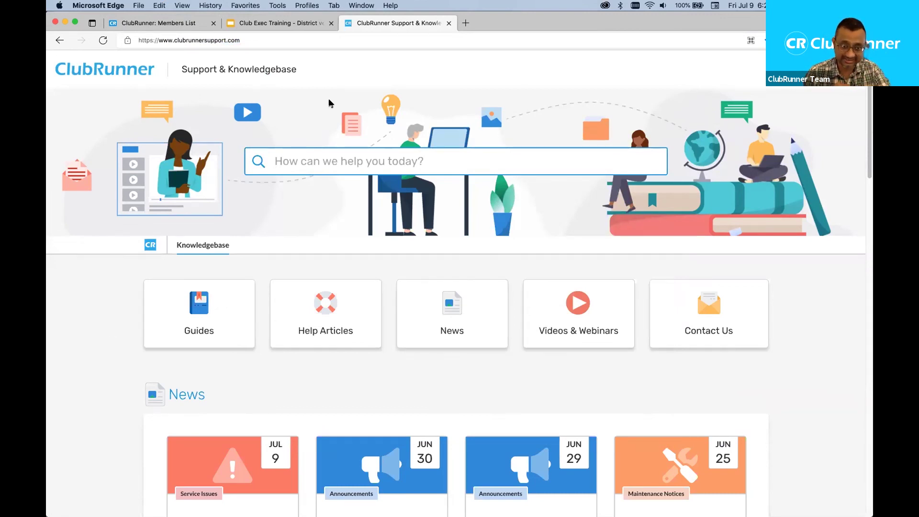
pyautogui.click(242, 40)
pyautogui.moveTo(242, 41); pyautogui.dragTo(186, 40)
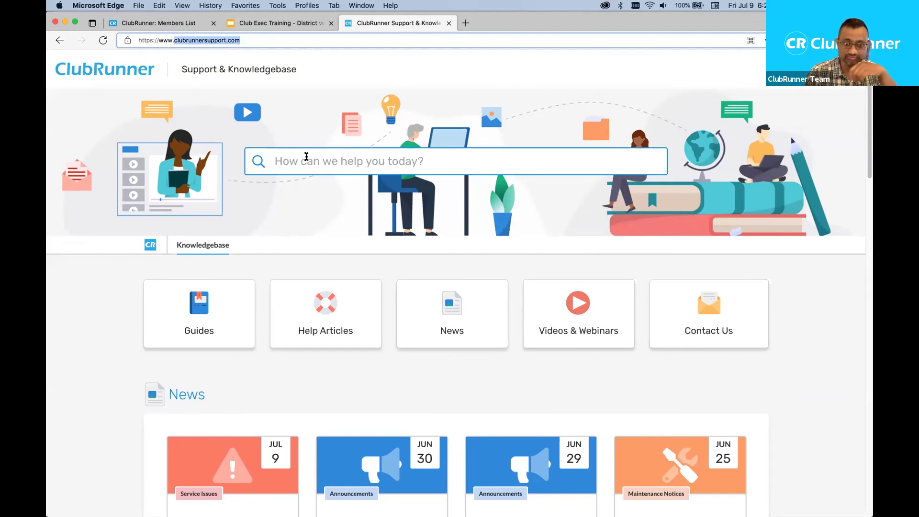
# - Search the Knowledgebase for 'transfer member'
pyautogui.click(296, 158)
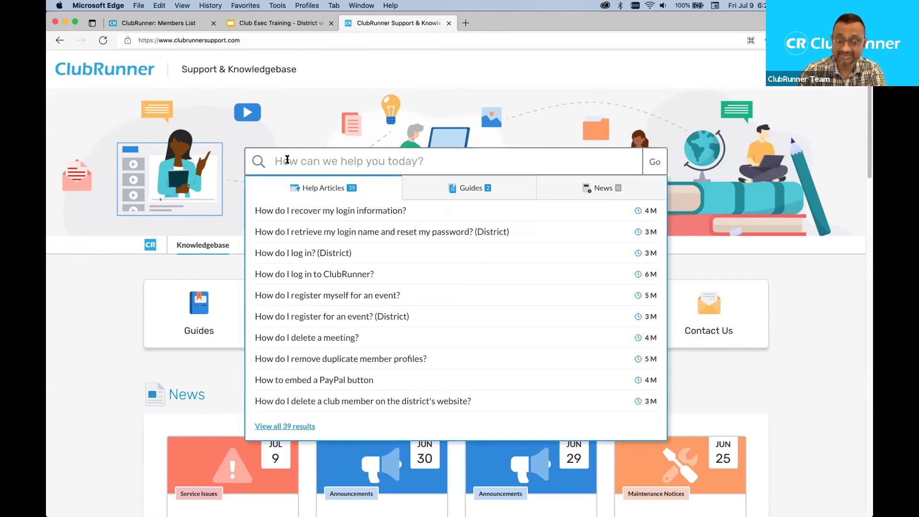
pyautogui.write('tranfser')
pyautogui.press('BackSpace')
pyautogui.press('BackSpace')
pyautogui.press('BackSpace')
pyautogui.press('BackSpace')
pyautogui.write('sfer ')
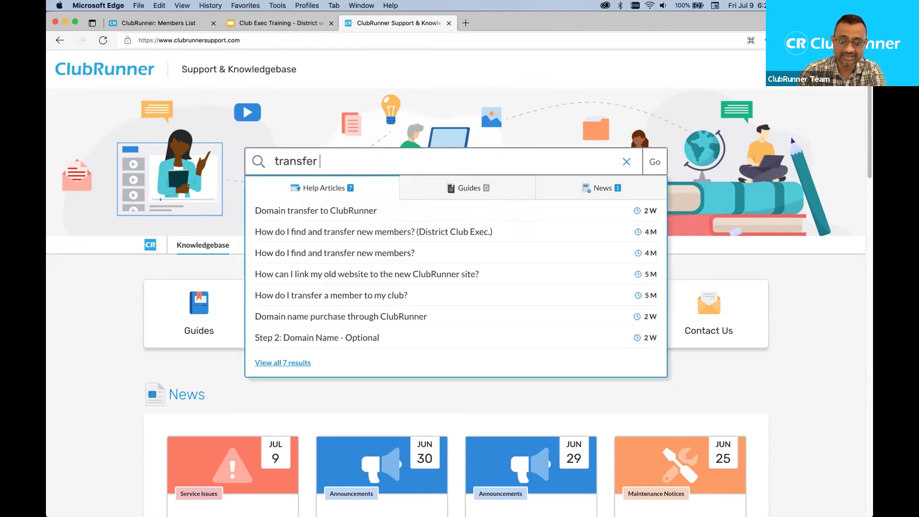
pyautogui.write('member')
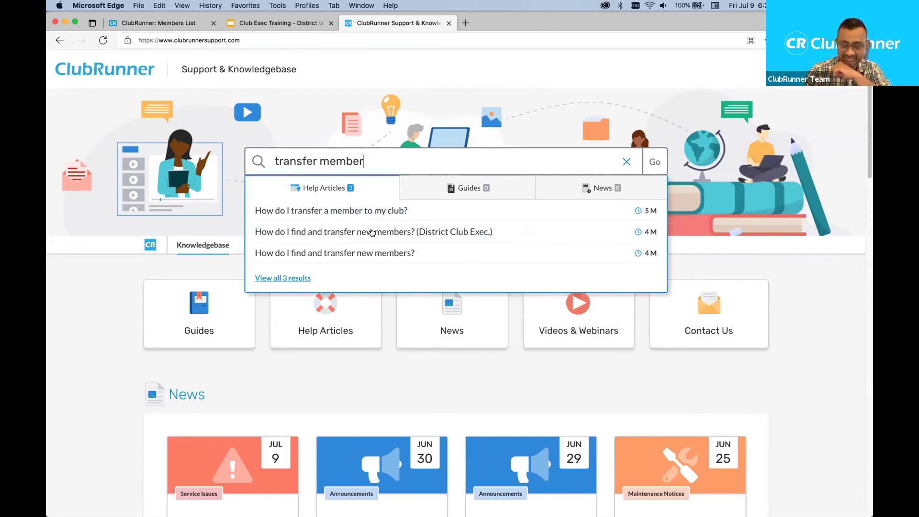
# - Open 'How do I transfer a member to my club?', then search 'transfer member' and open the District Club Exec. article
pyautogui.click(332, 213)
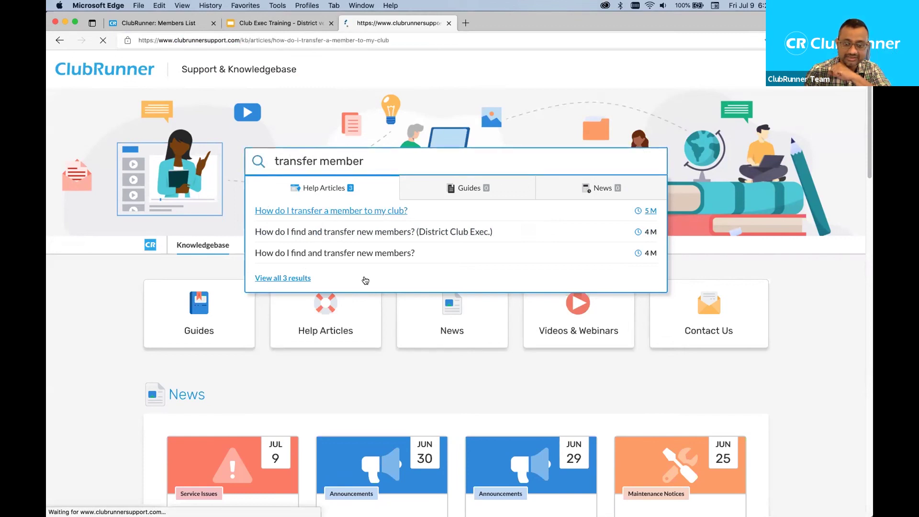
pyautogui.scroll(-10, 445, 279)
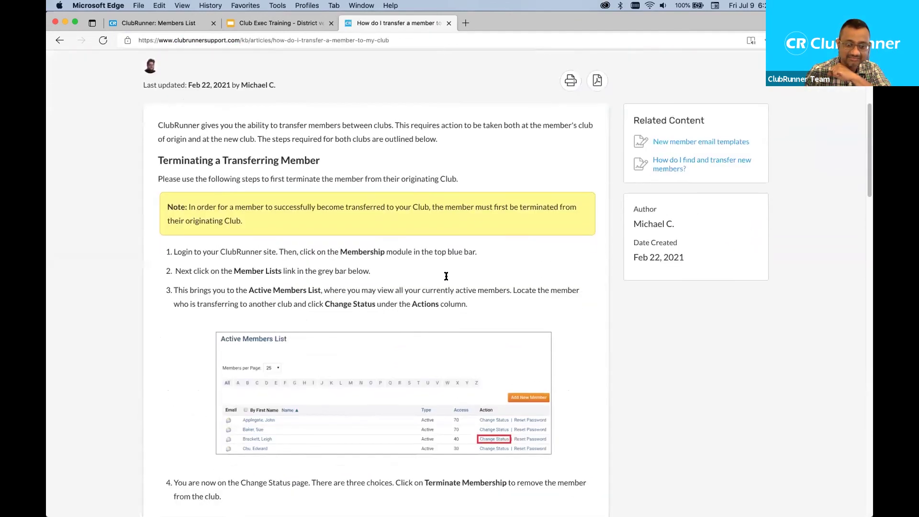
pyautogui.scroll(10, 446, 276)
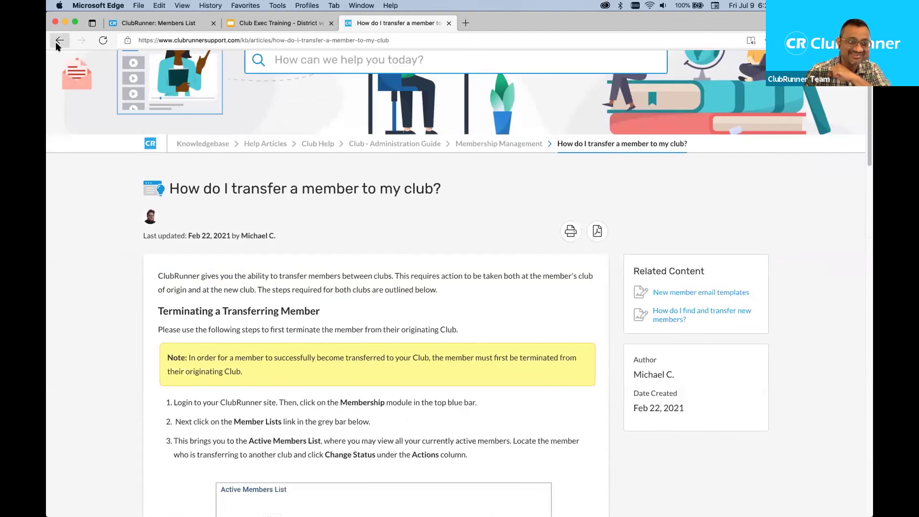
pyautogui.click(336, 59)
pyautogui.write('tr')
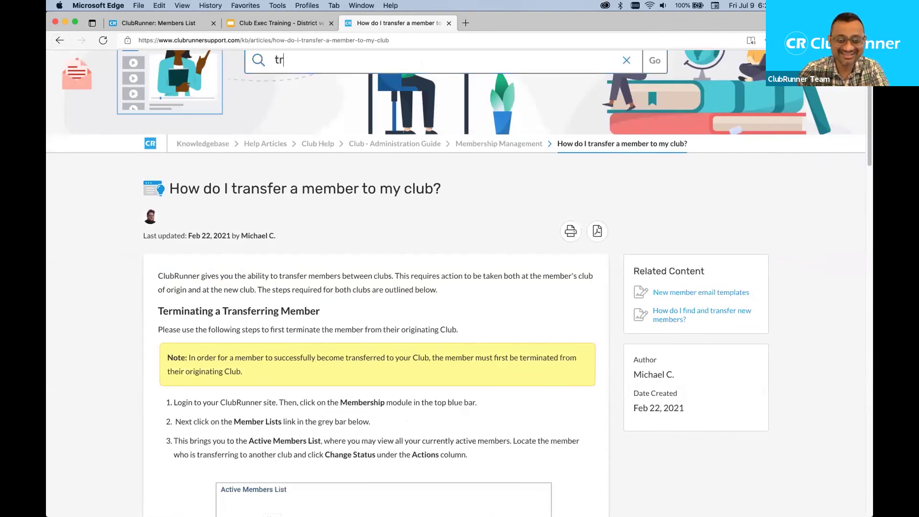
pyautogui.write('ansfer member')
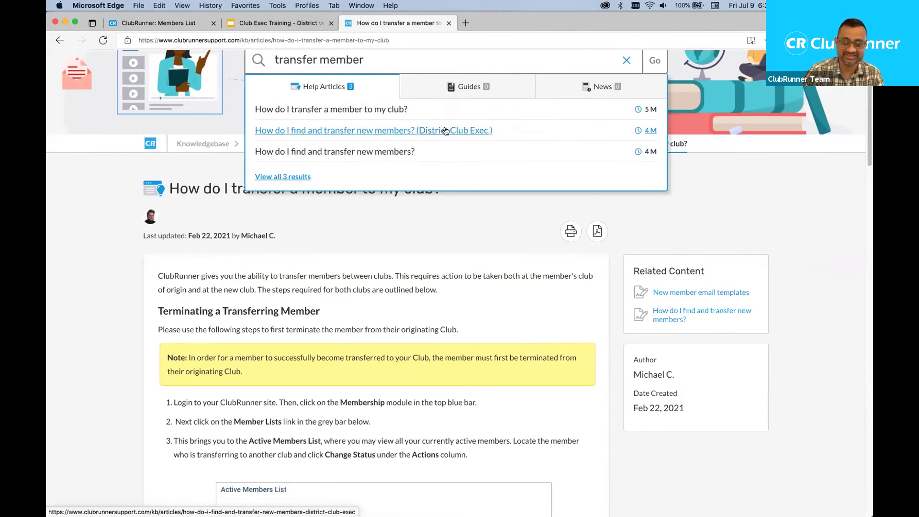
pyautogui.click(417, 132)
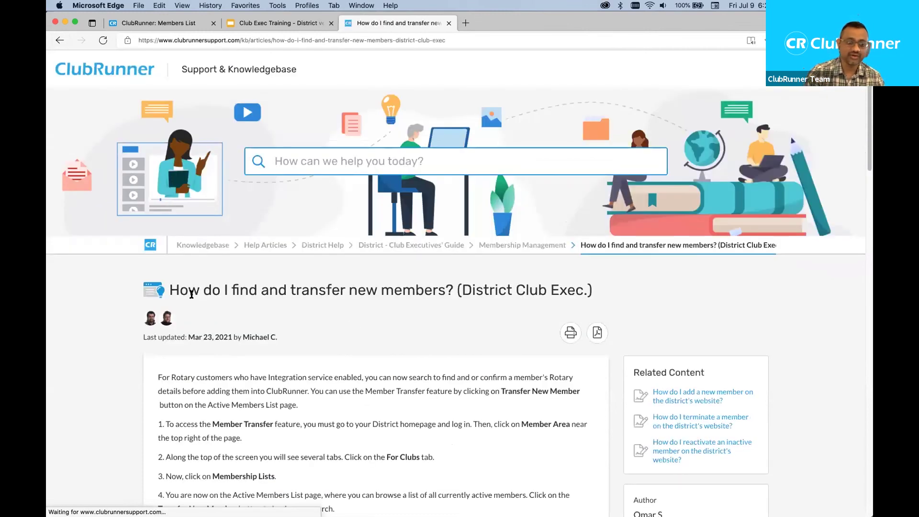
pyautogui.moveTo(168, 290); pyautogui.dragTo(558, 308)
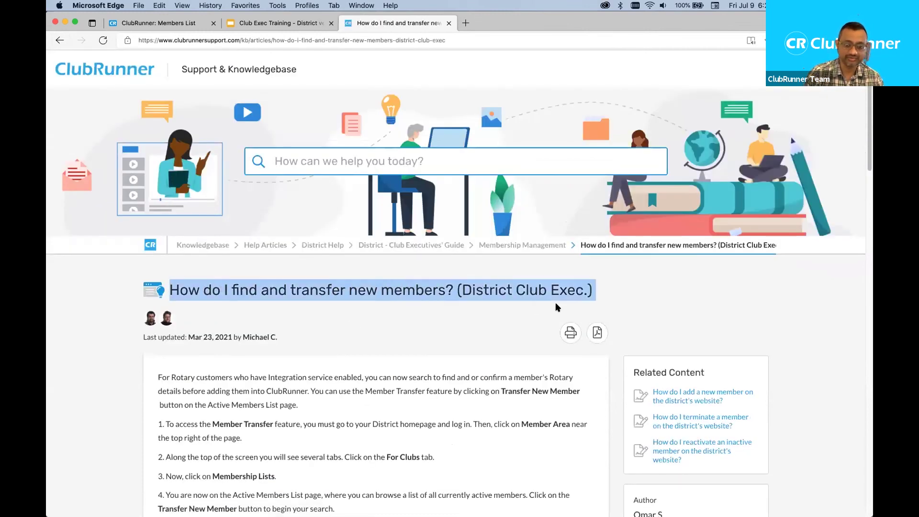
pyautogui.click(458, 296)
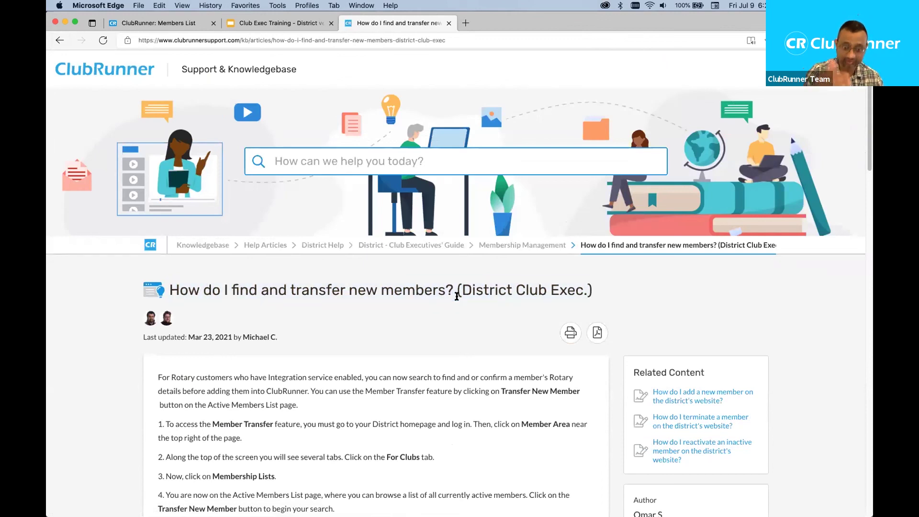
# - Scroll the article to step 5 and open the Transfer Member Search screenshot on its own
pyautogui.scroll(-3, 377, 297)
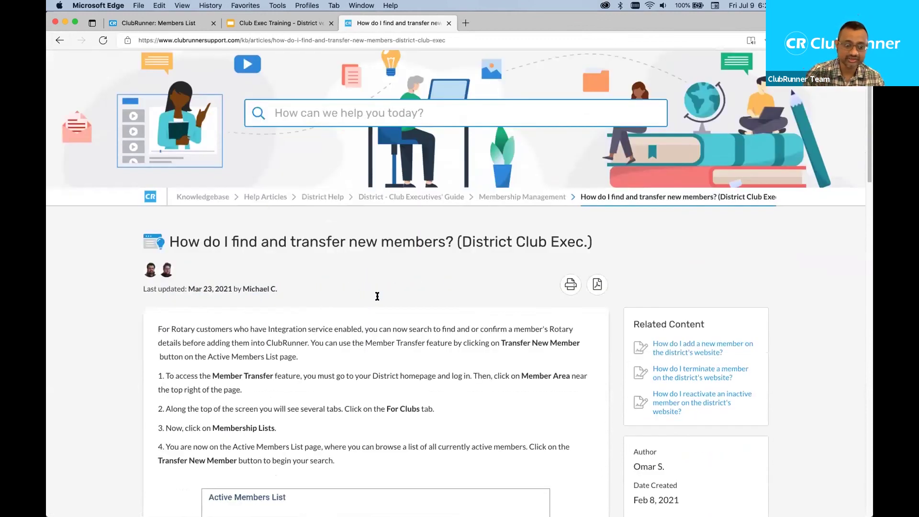
pyautogui.scroll(-4, 377, 297)
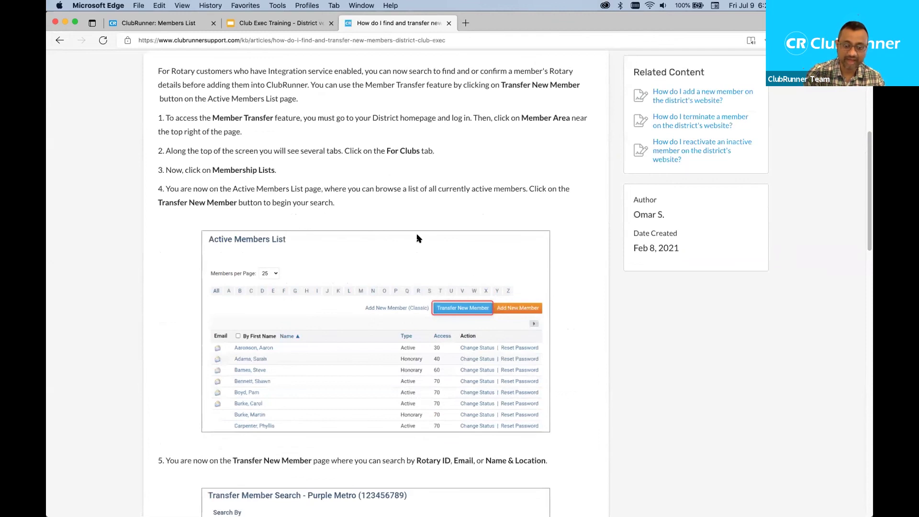
pyautogui.click(179, 20)
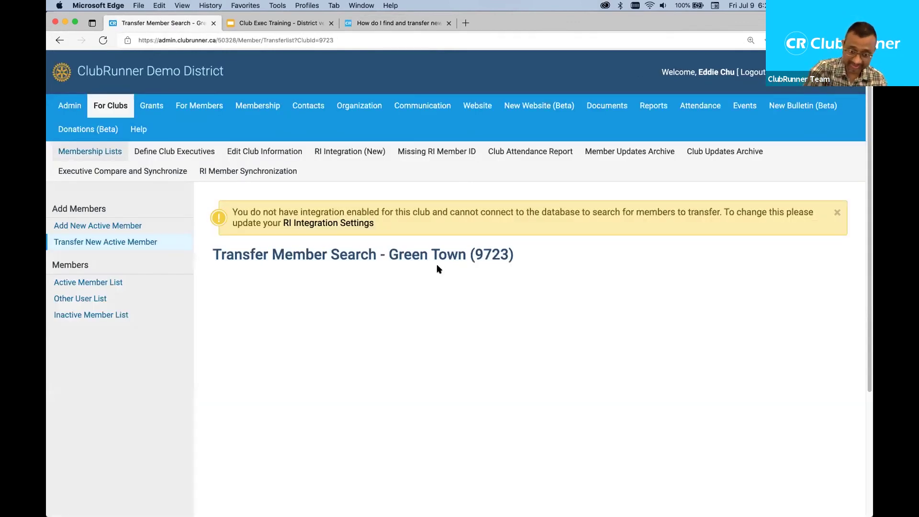
pyautogui.click(391, 21)
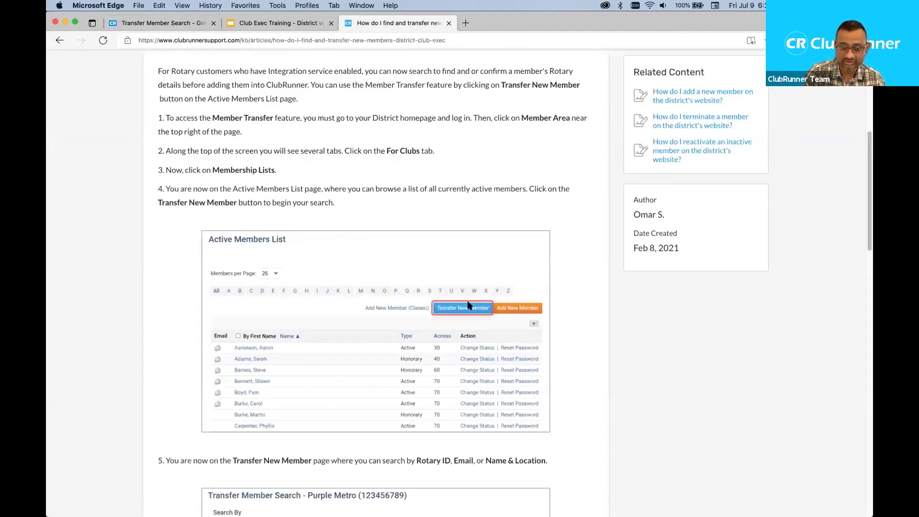
pyautogui.scroll(-6, 476, 281)
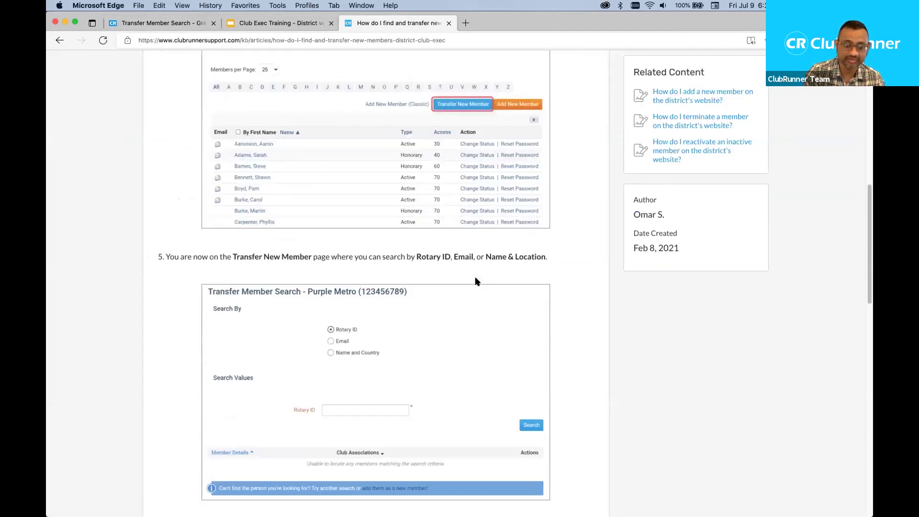
pyautogui.rightClick(421, 245)
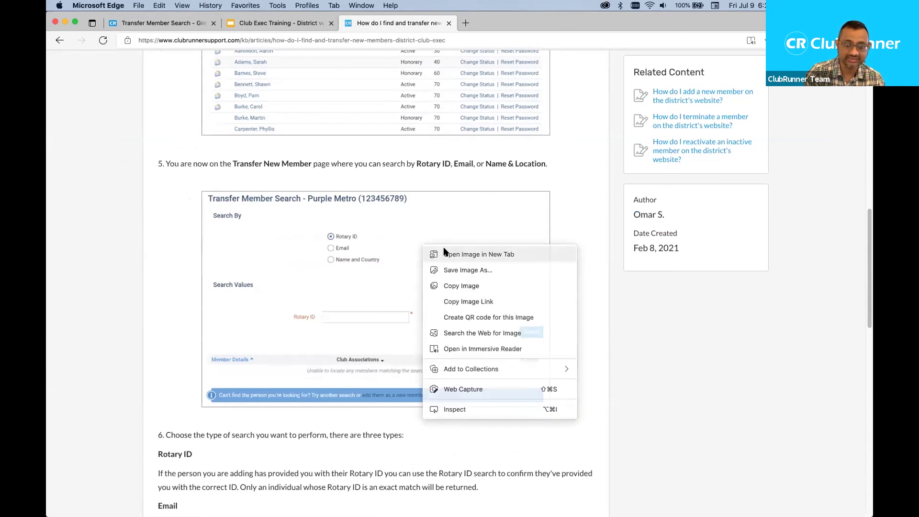
pyautogui.click(439, 253)
# - Show the Search.png screenshot in a new tab and zoom in for readability
pyautogui.click(499, 25)
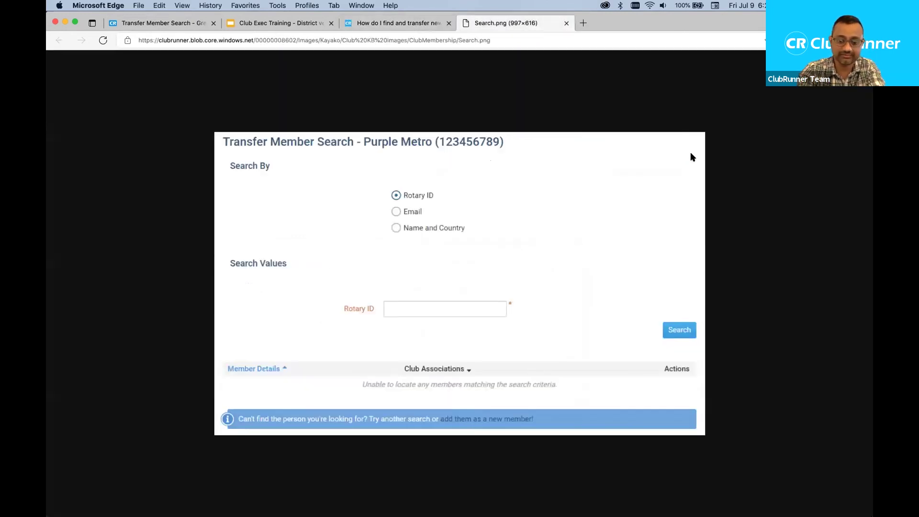
pyautogui.press('super+equal')
pyautogui.press('super+equal')
pyautogui.press('super+equal')
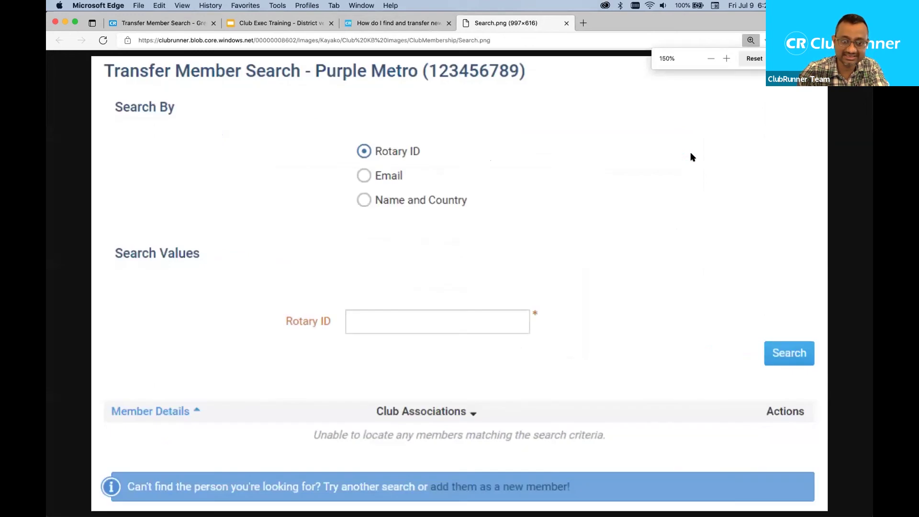
pyautogui.press('super+minus')
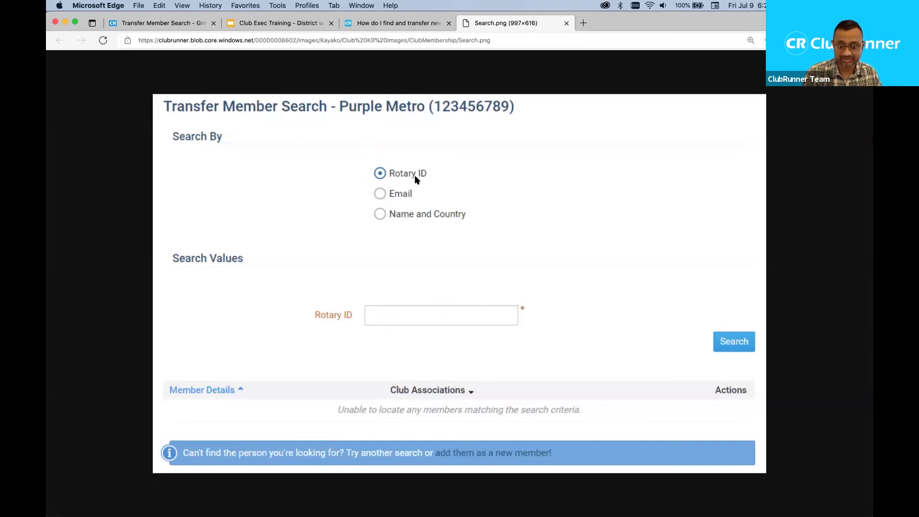
# - Return to the transfer article and scroll to step 7's search-results screenshot
pyautogui.click(388, 23)
pyautogui.scroll(-5, 423, 278)
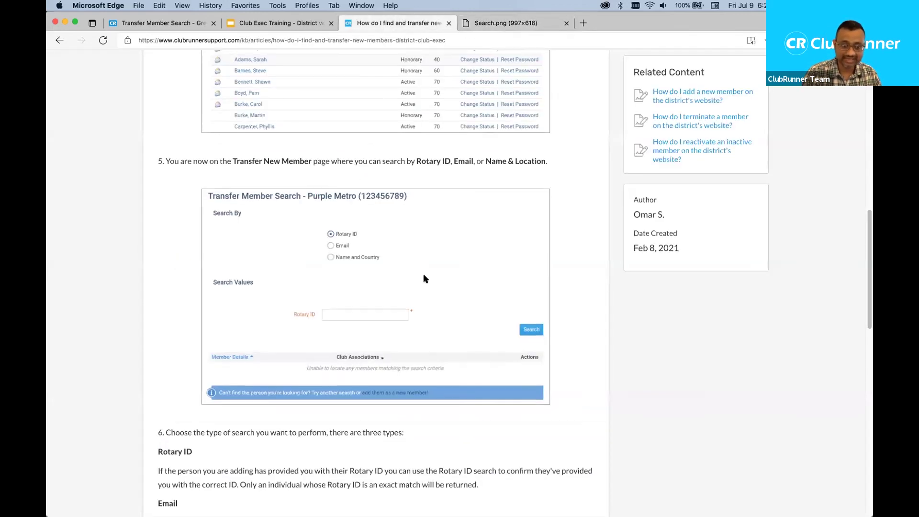
pyautogui.scroll(-6, 423, 277)
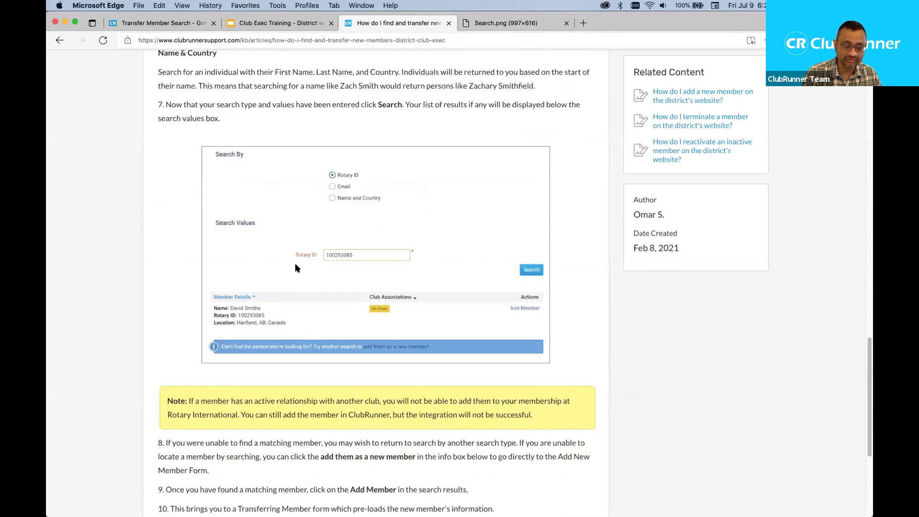
pyautogui.rightClick(296, 265)
# - View SearchRotaryID.png enlarged in its own tab, then close both screenshot tabs with Cmd+W
pyautogui.click(321, 277)
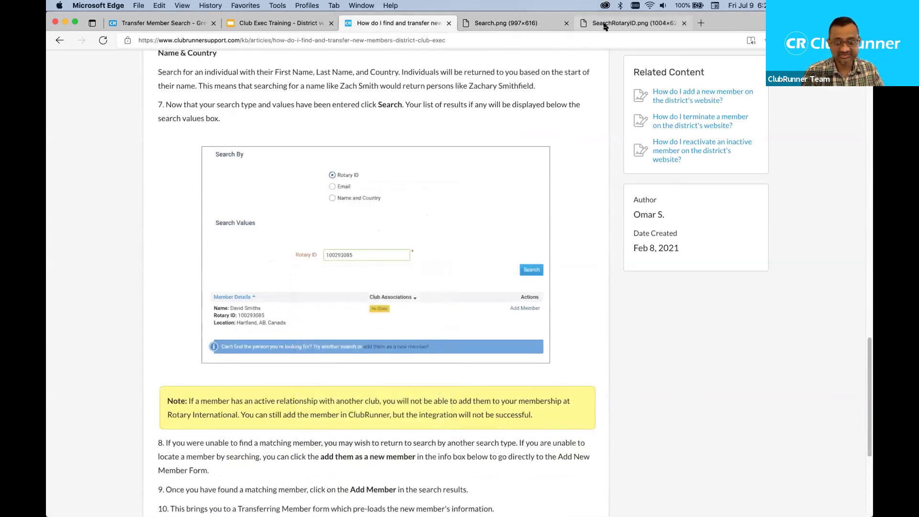
pyautogui.click(623, 23)
pyautogui.press('super+equal')
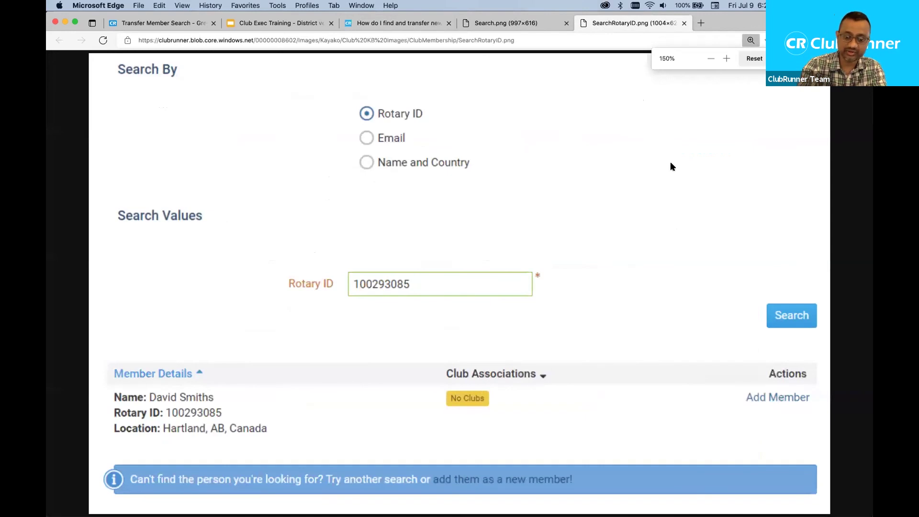
pyautogui.press('super+minus')
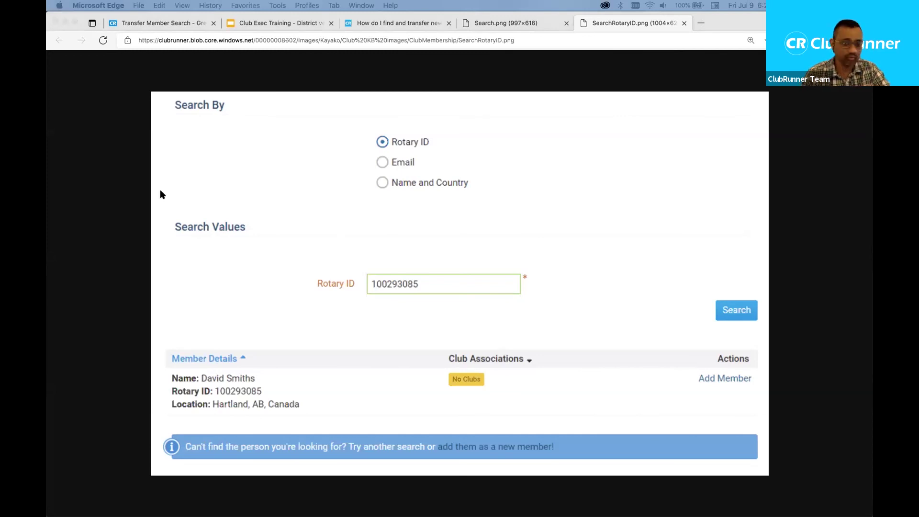
pyautogui.click(508, 132)
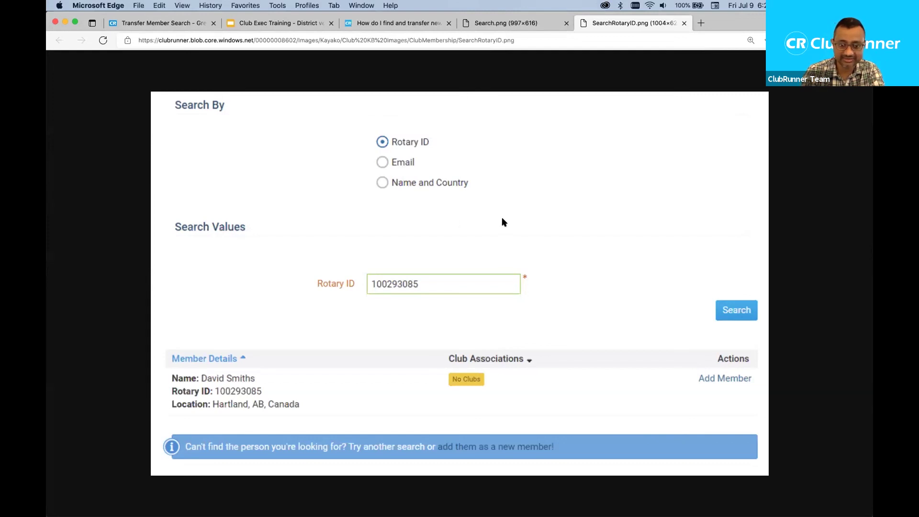
pyautogui.press('super+w')
pyautogui.press('super+w')
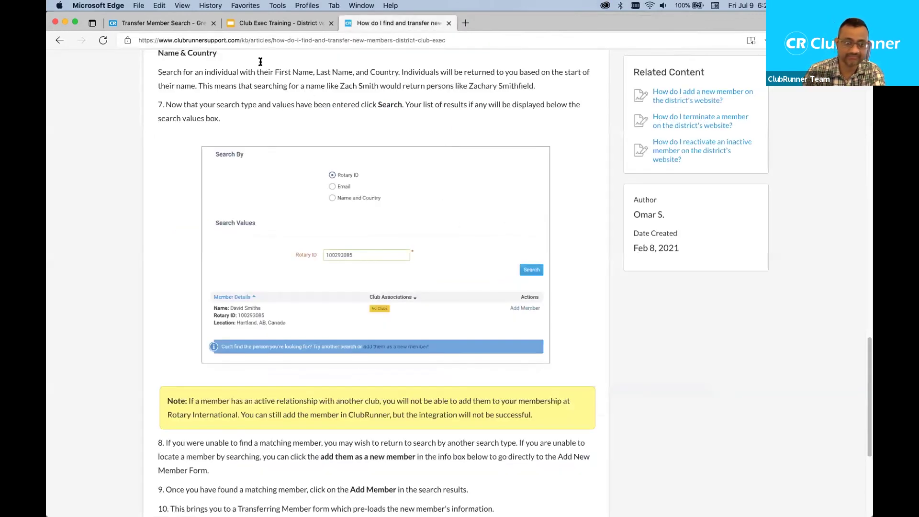
# - From the Green Town transfer member search, open the Club Attendance Report page
pyautogui.click(172, 26)
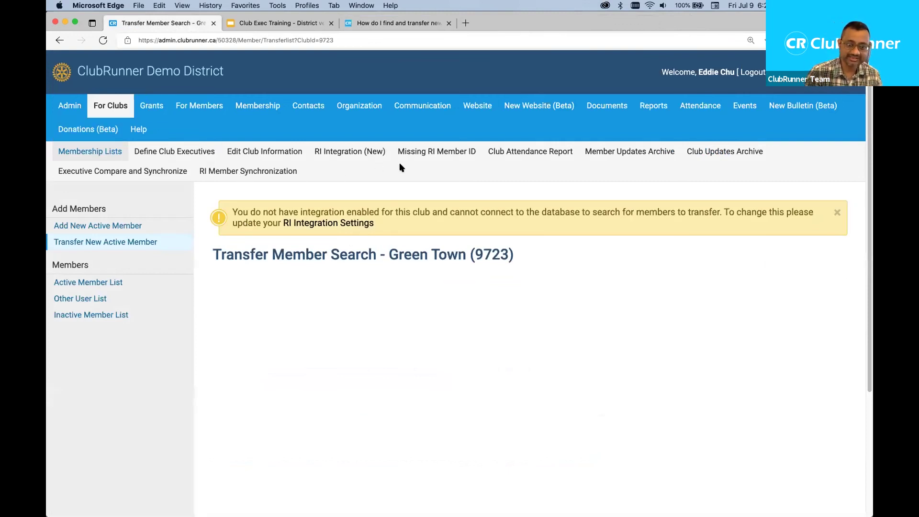
pyautogui.click(525, 152)
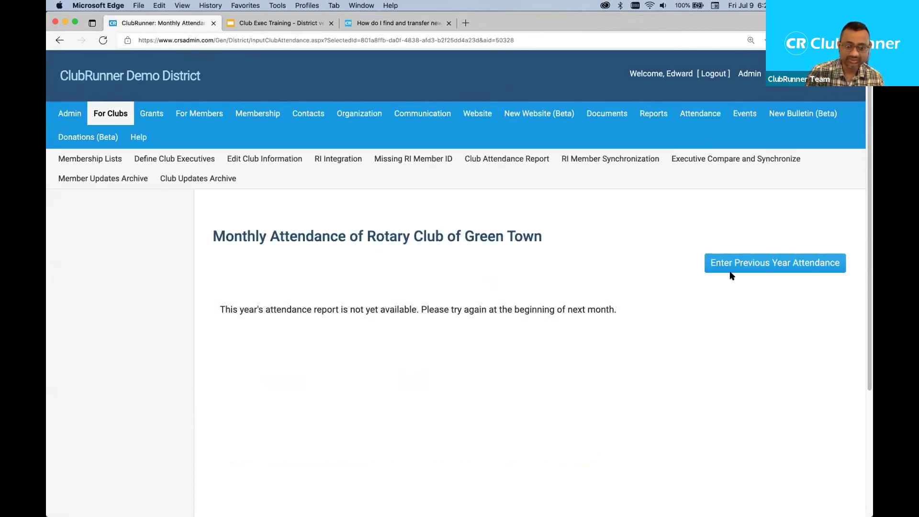
# - Open Enter Previous Year Attendance and review July 2020 (75%) and August 2020 (80%) rows
pyautogui.click(740, 259)
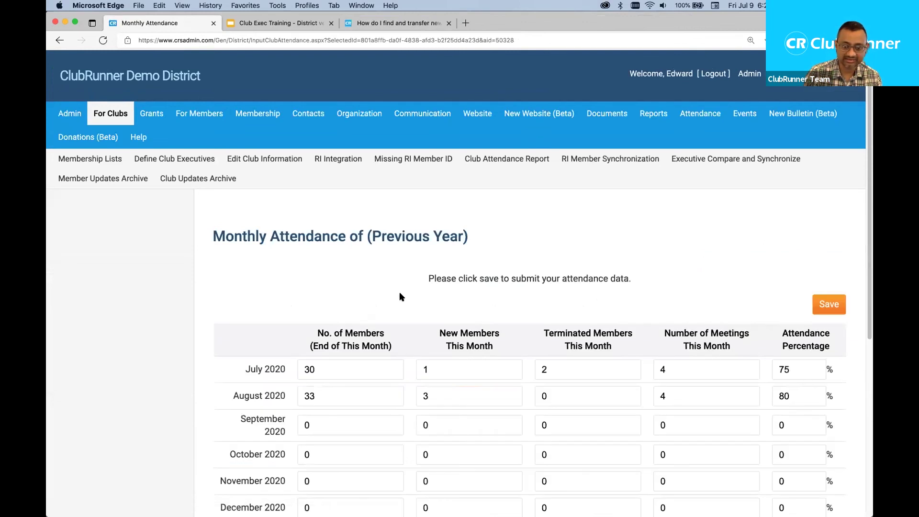
pyautogui.scroll(-3, 397, 287)
pyautogui.scroll(-2, 396, 290)
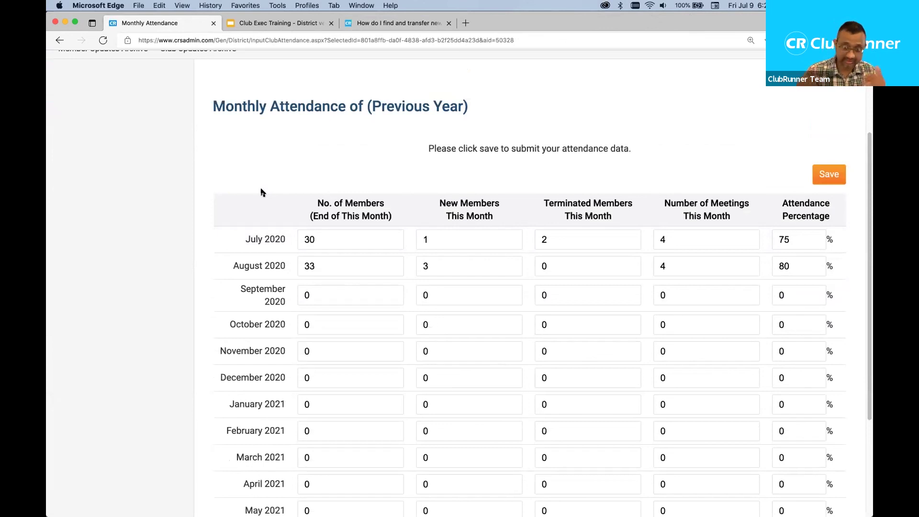
pyautogui.scroll(3, 263, 193)
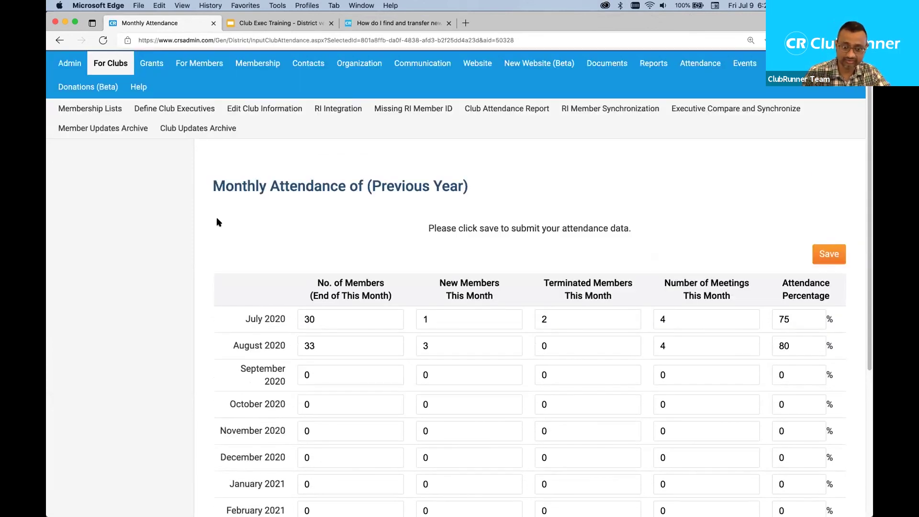
pyautogui.scroll(-1, 211, 244)
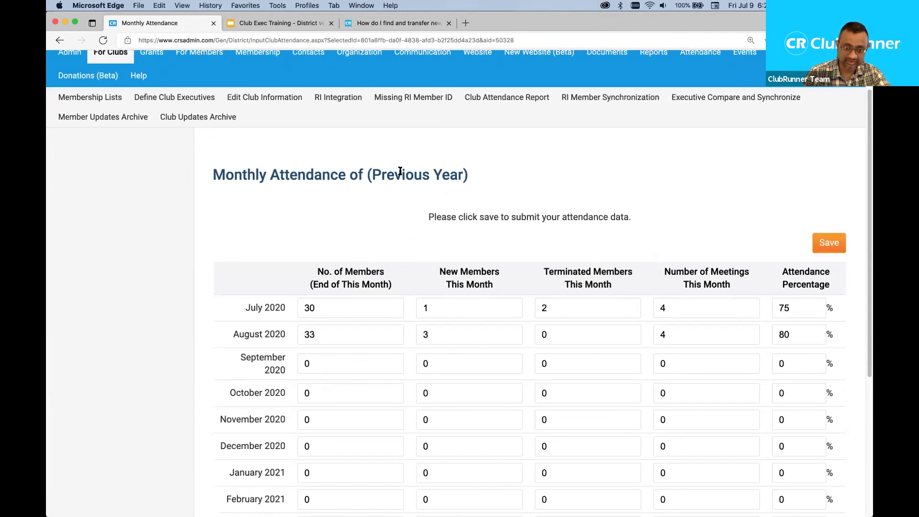
pyautogui.moveTo(370, 176); pyautogui.dragTo(465, 178)
pyautogui.click(277, 258)
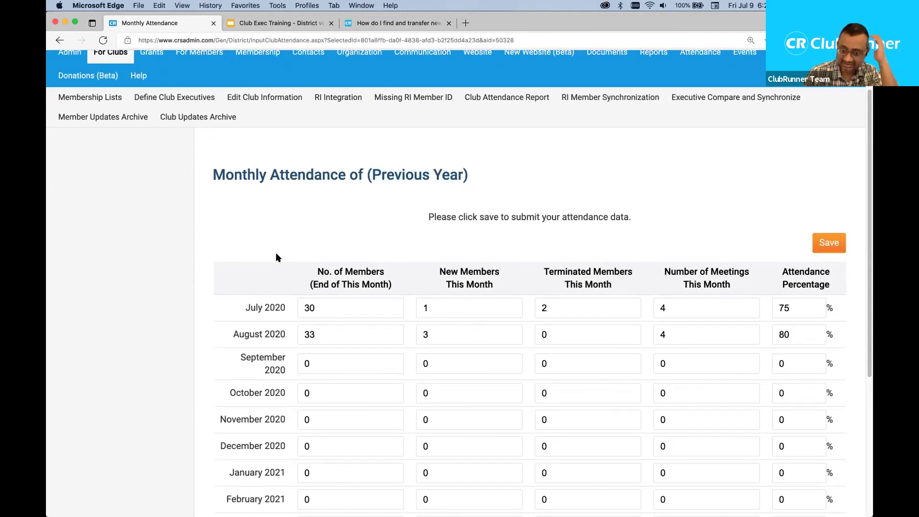
pyautogui.scroll(1, 277, 258)
pyautogui.scroll(-2, 277, 258)
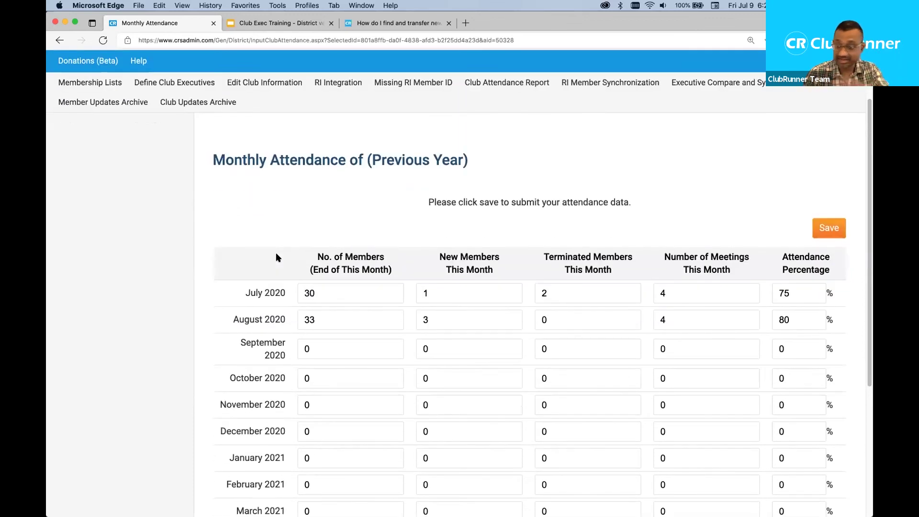
pyautogui.scroll(-6, 277, 256)
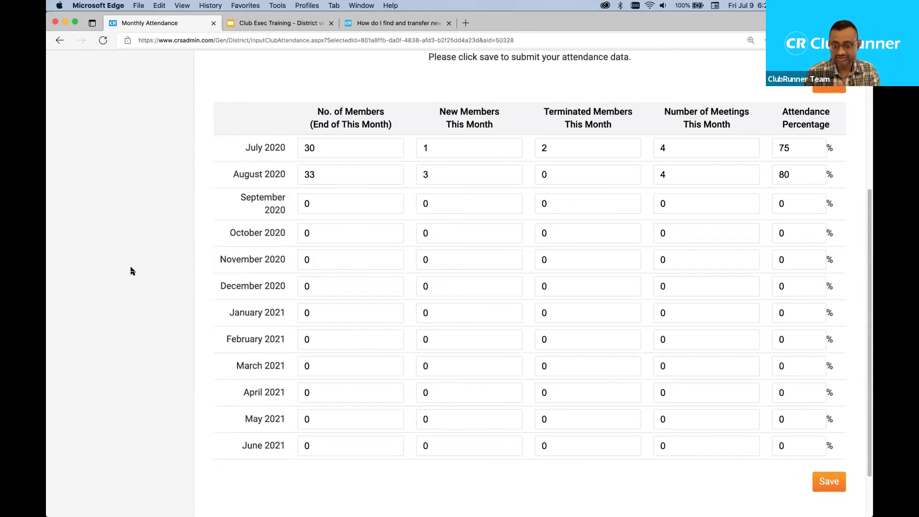
pyautogui.click(792, 148)
pyautogui.moveTo(793, 148); pyautogui.dragTo(765, 150)
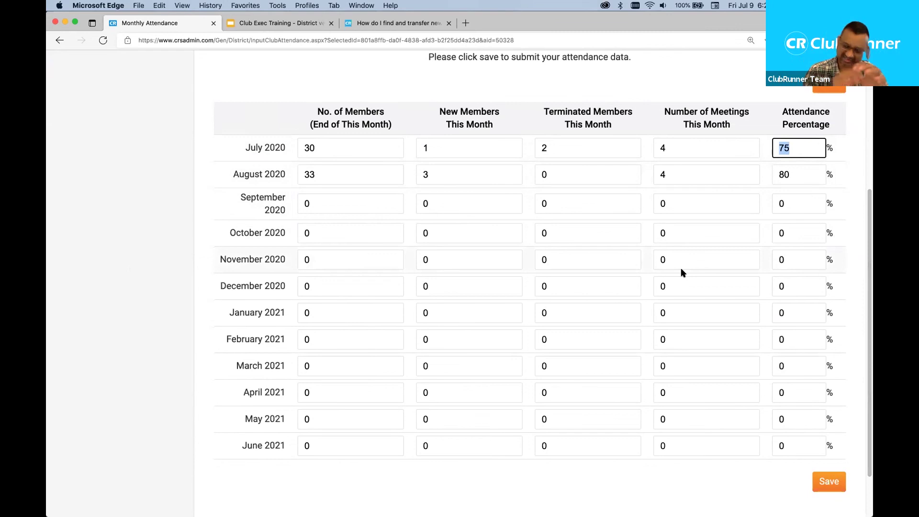
pyautogui.click(790, 173)
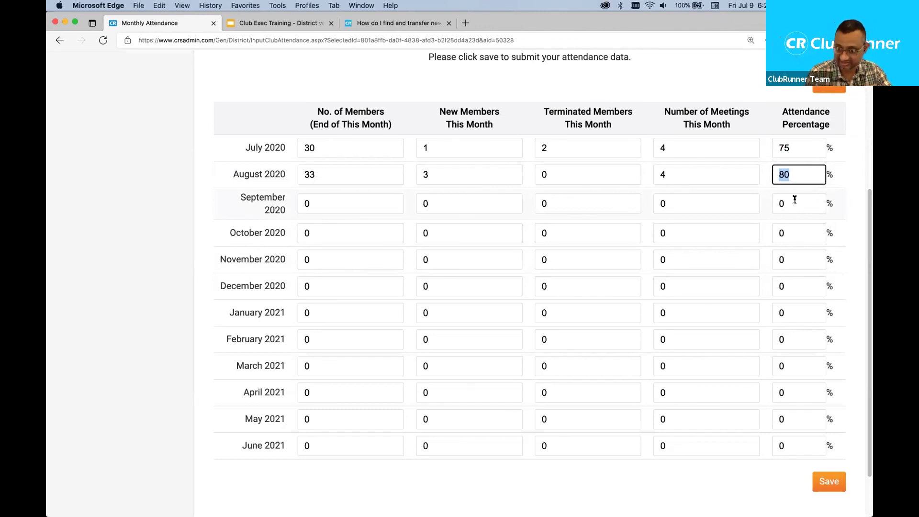
pyautogui.scroll(5, 795, 200)
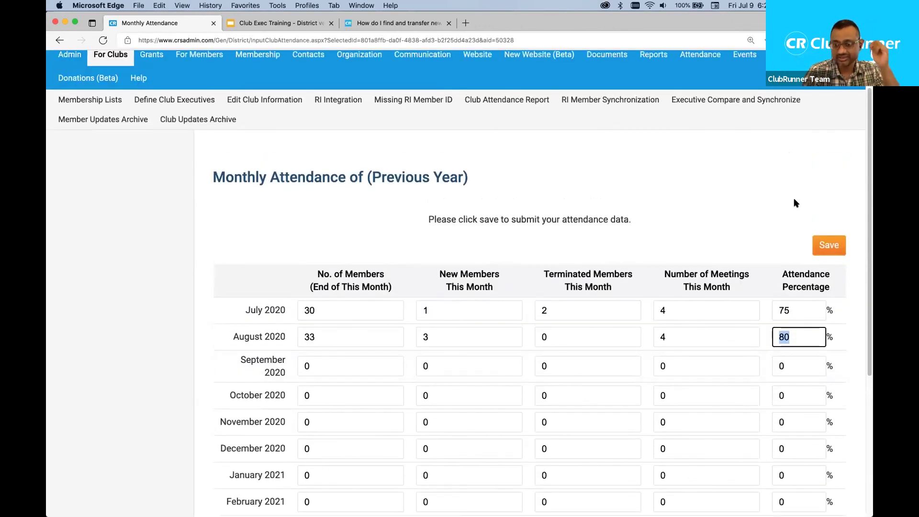
pyautogui.scroll(1, 796, 203)
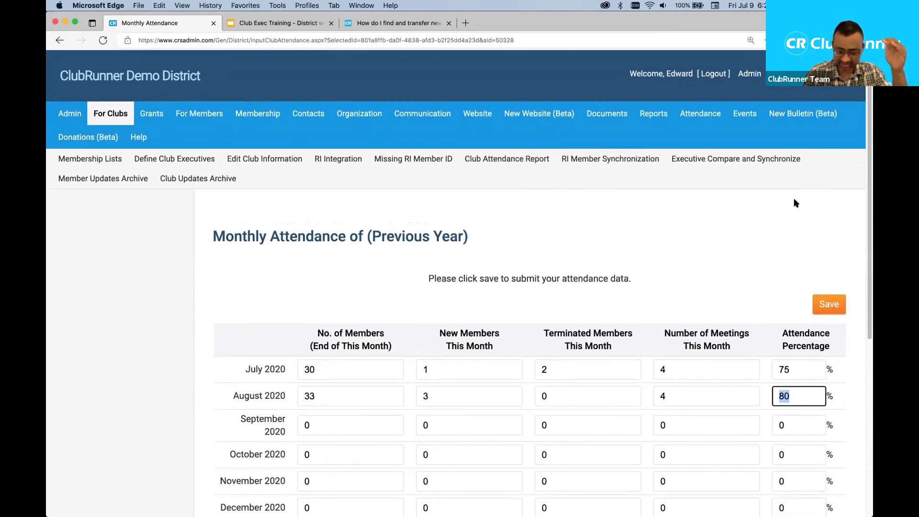